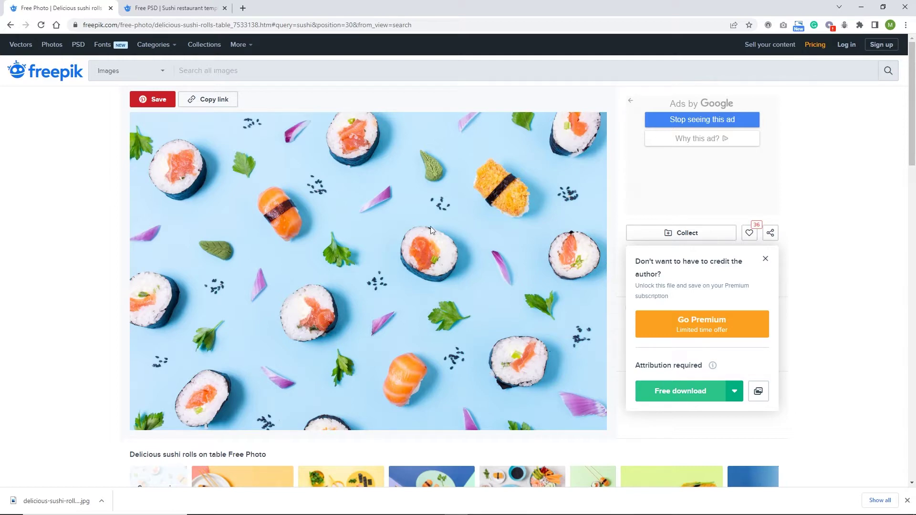
Step: Go back to the Delicious sushi rolls photo page, start its free download, and cancel the duplicate save
click(192, 12)
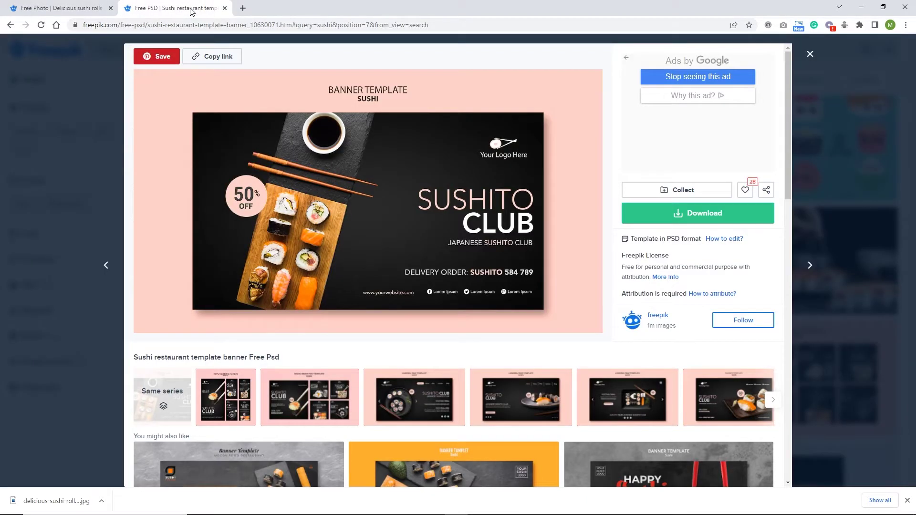
click(95, 9)
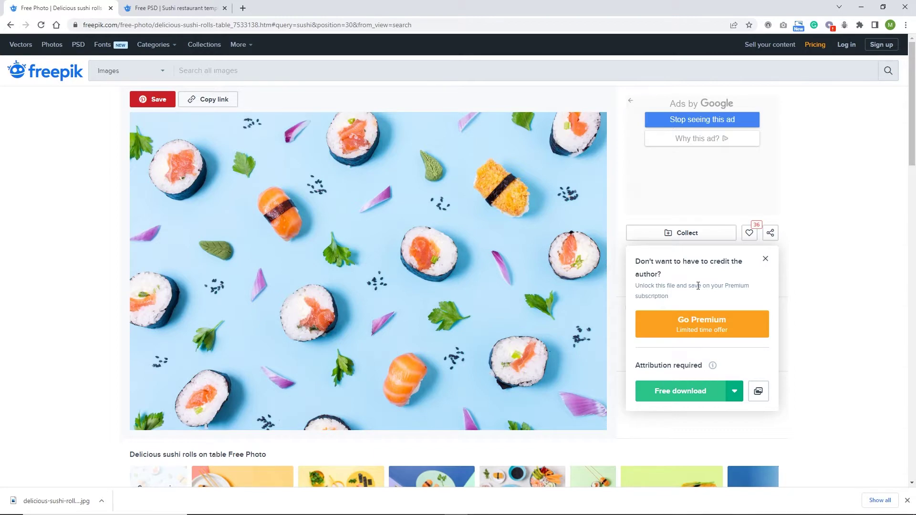
click(687, 398)
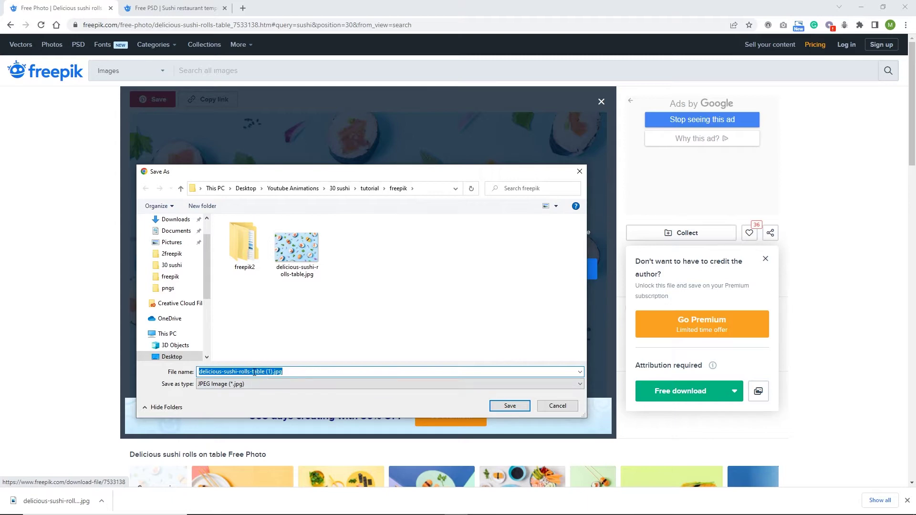
click(557, 405)
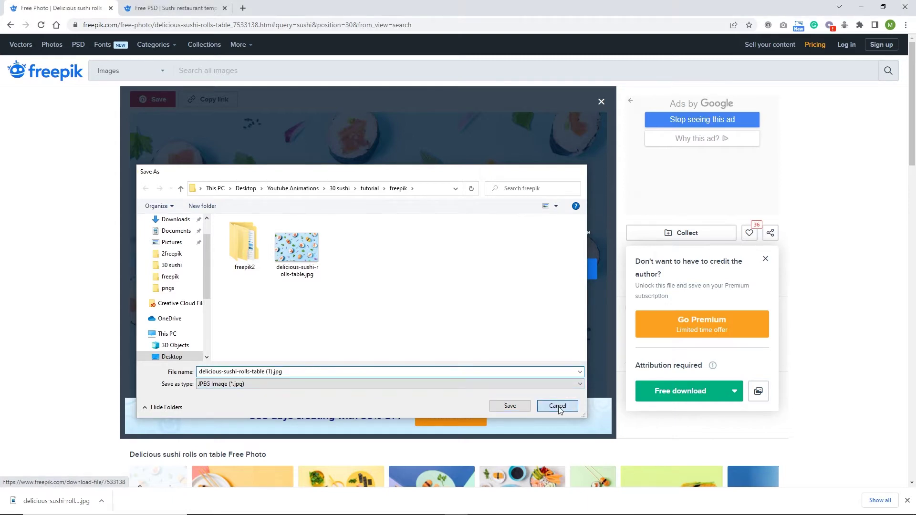
Step: Open delicious-sushi-rolls-table.jpg from the freepik folder in Photoshop, then minimize File Explorer
click(344, 508)
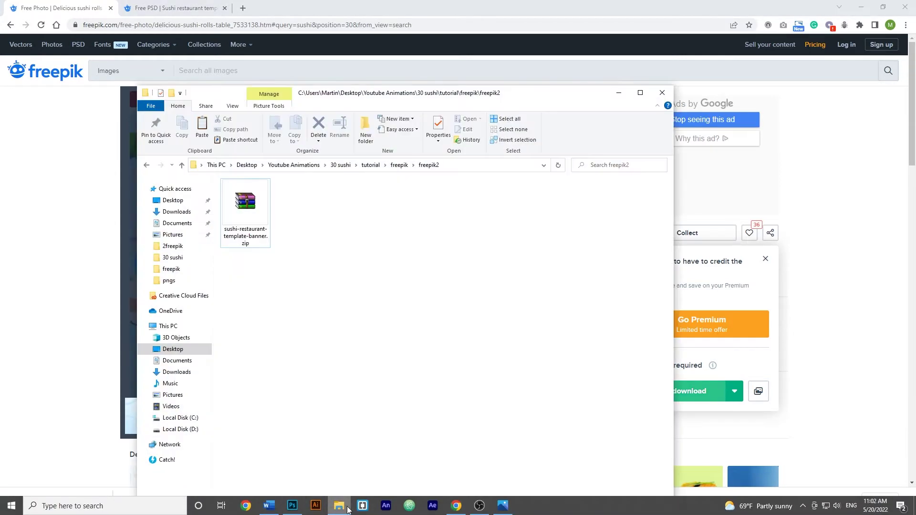
click(399, 165)
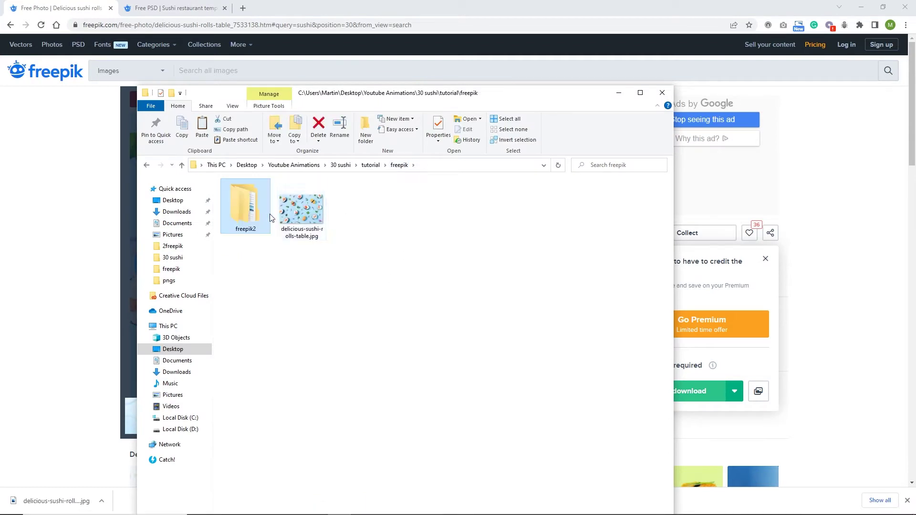
click(329, 269)
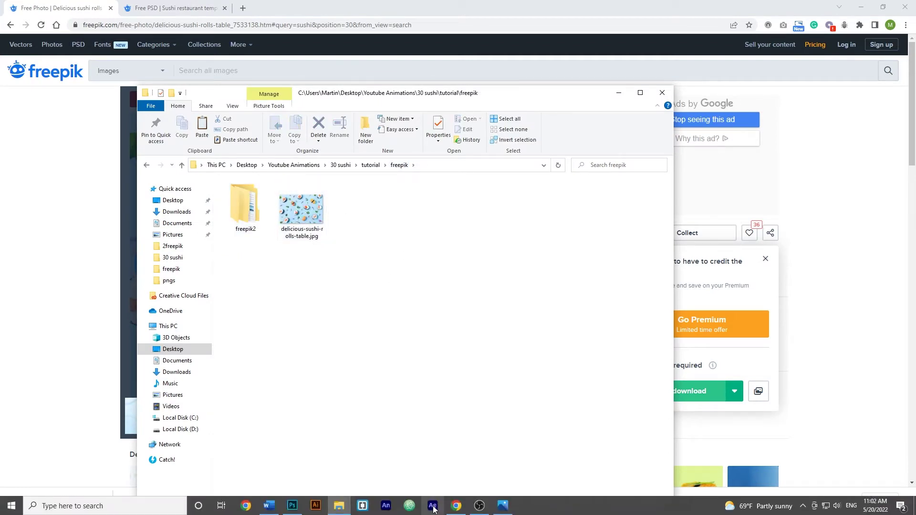
click(298, 506)
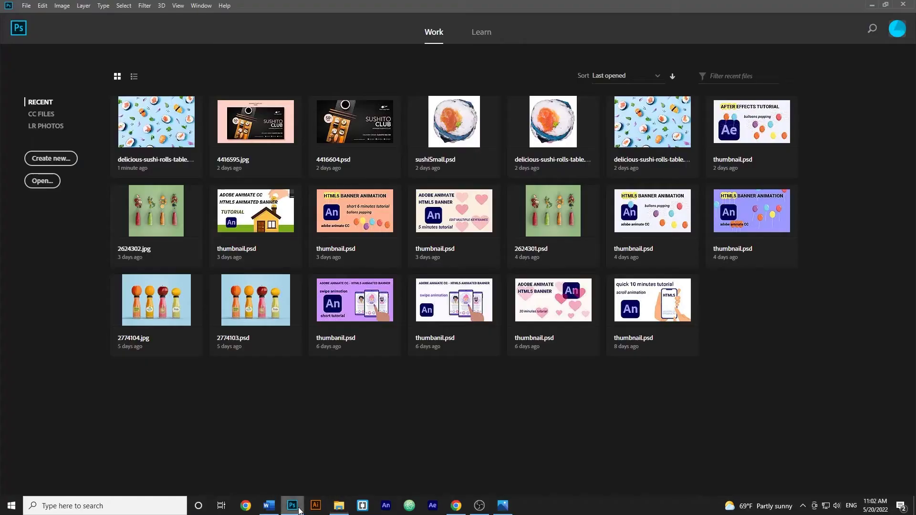
click(339, 506)
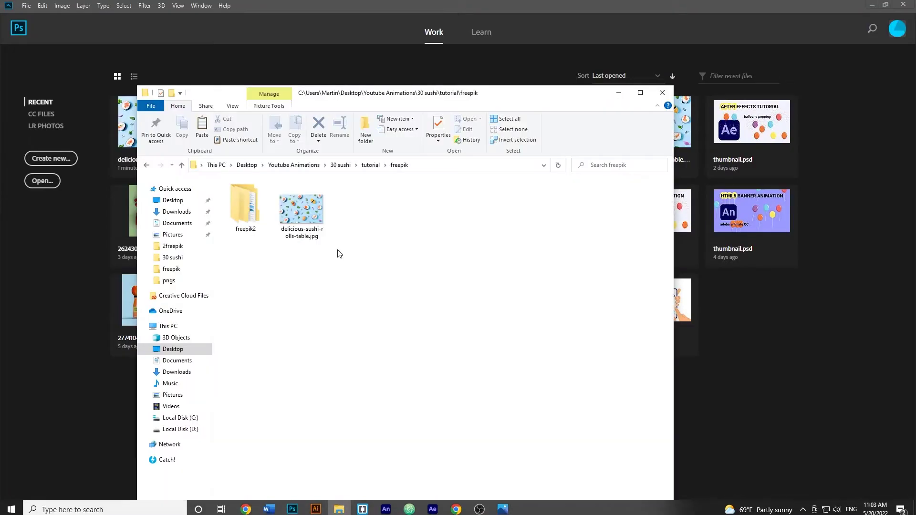
drag(319, 219, 764, 368)
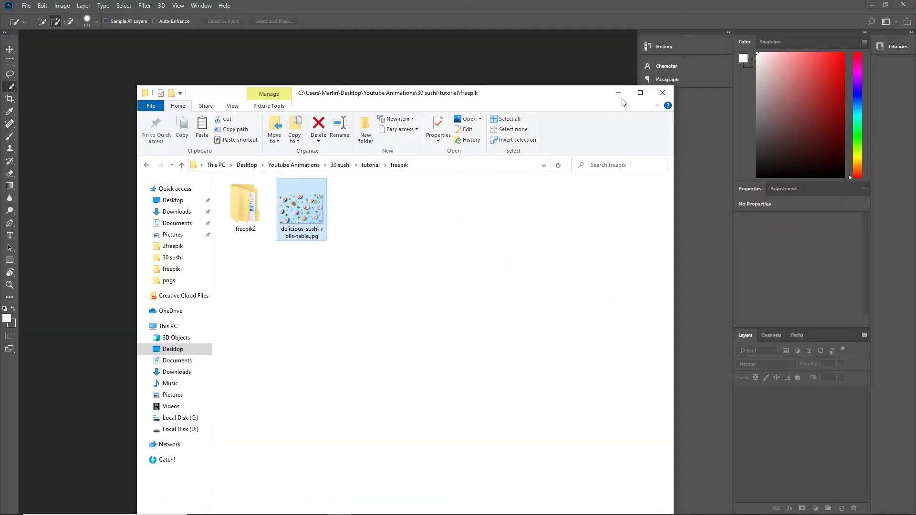
click(623, 93)
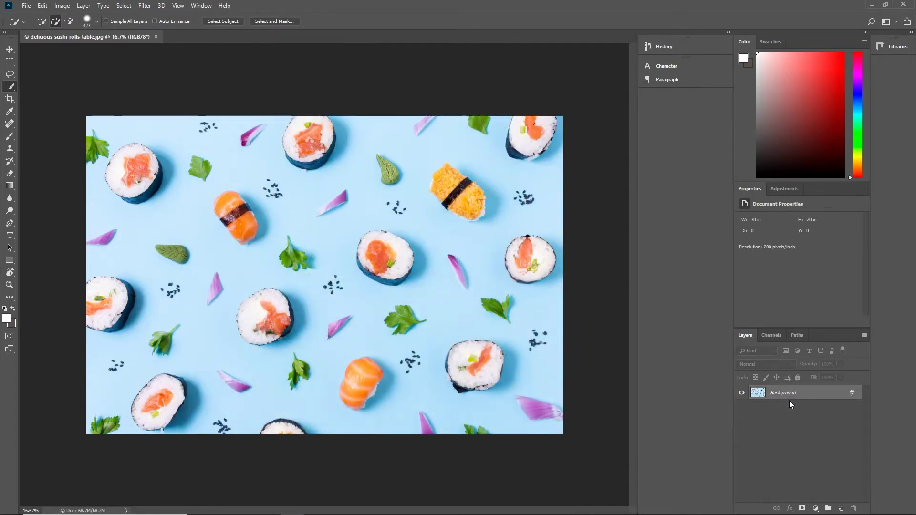
Step: Duplicate the sushi photo as Layer 1, zoom in on the central roll, and pick the Move tool
key(ctrl+j)
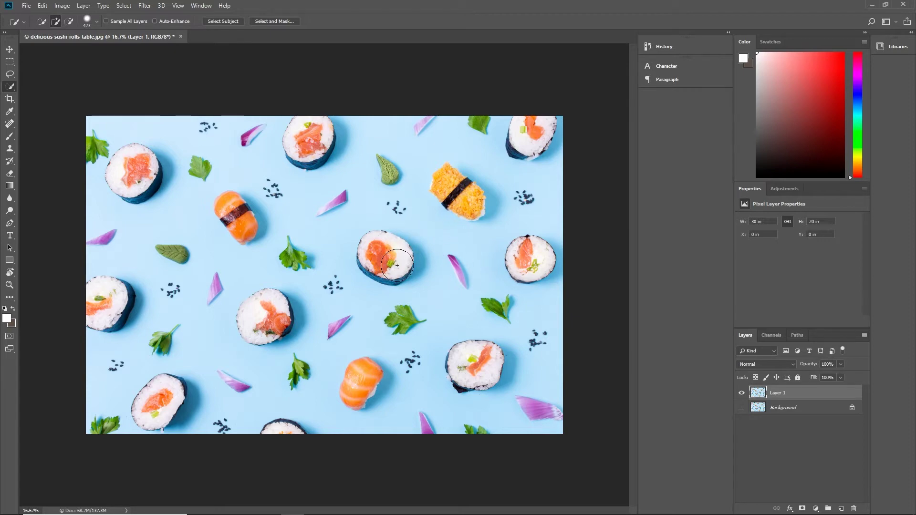
scroll(394, 268, up, 4)
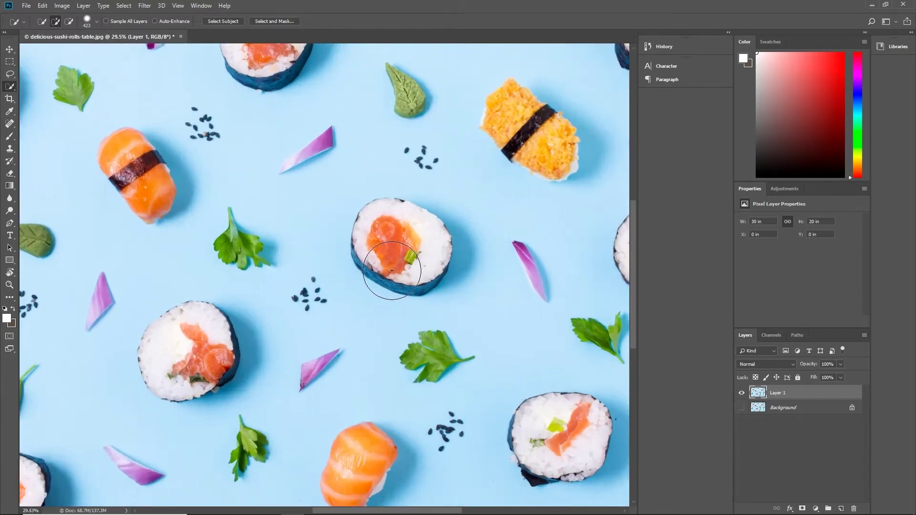
scroll(392, 270, up, 3)
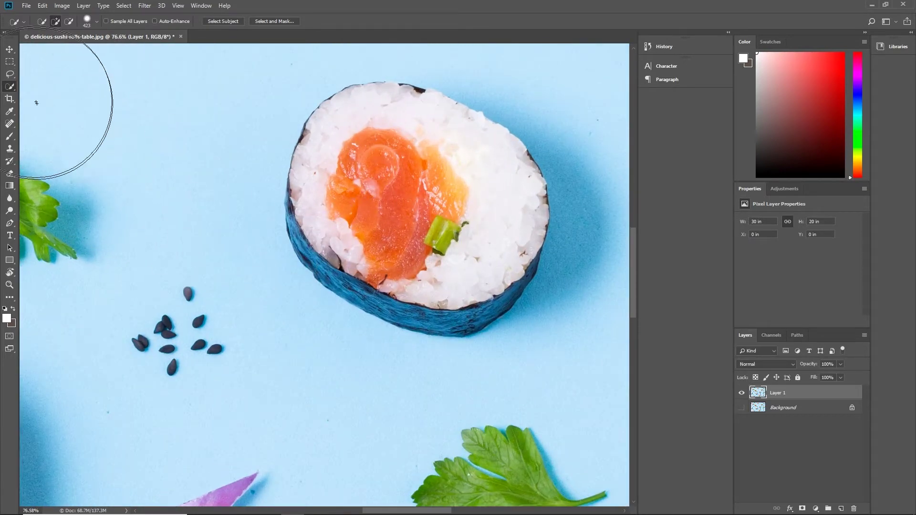
click(9, 51)
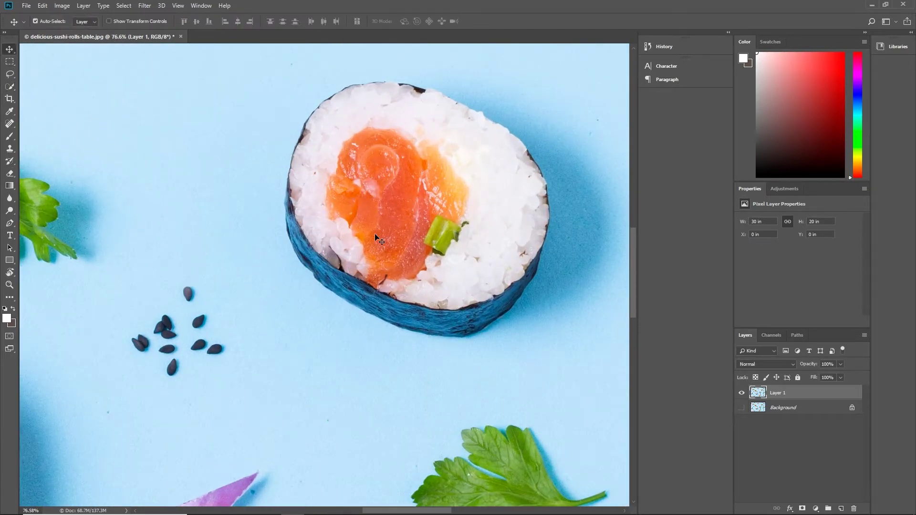
Step: Switch to the Quick Selection tool and set its brush to about 355 px
click(13, 92)
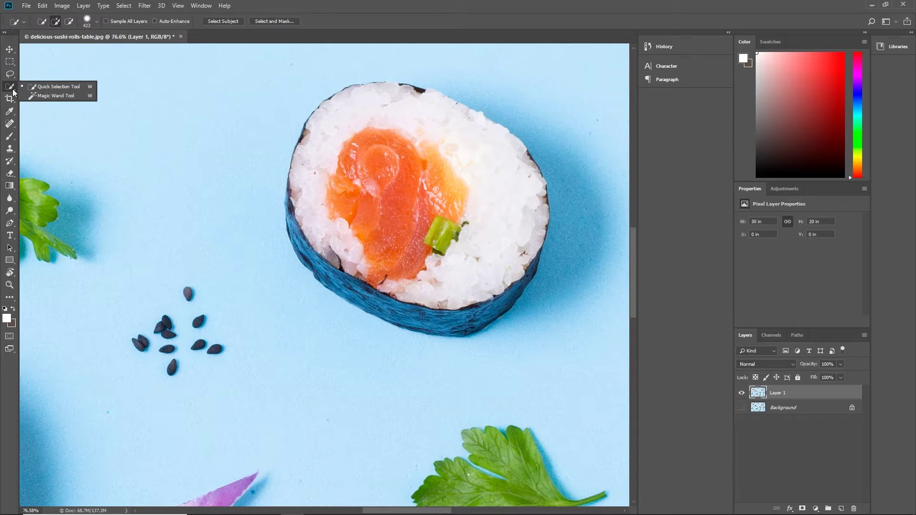
click(42, 97)
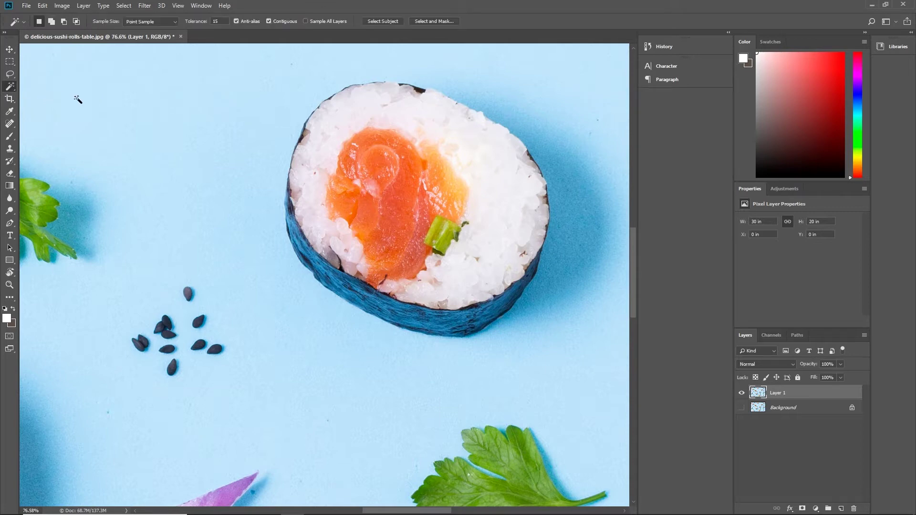
click(13, 90)
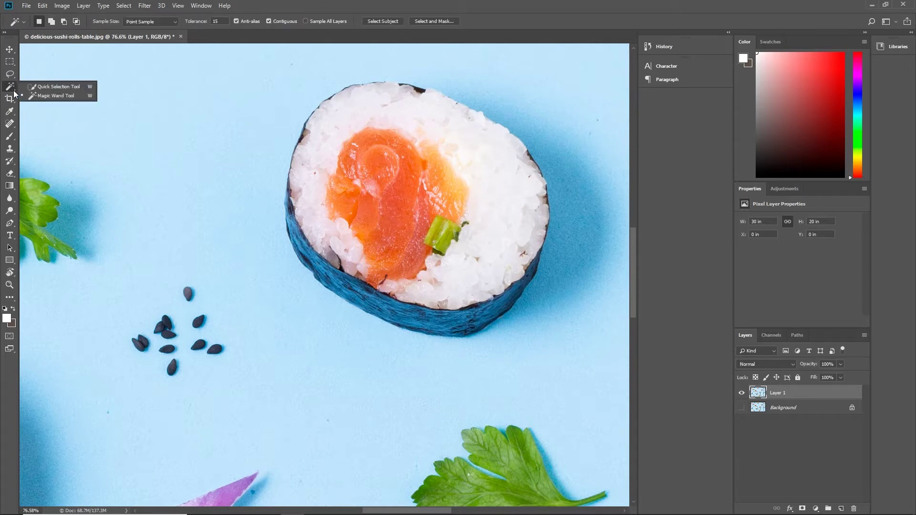
click(58, 87)
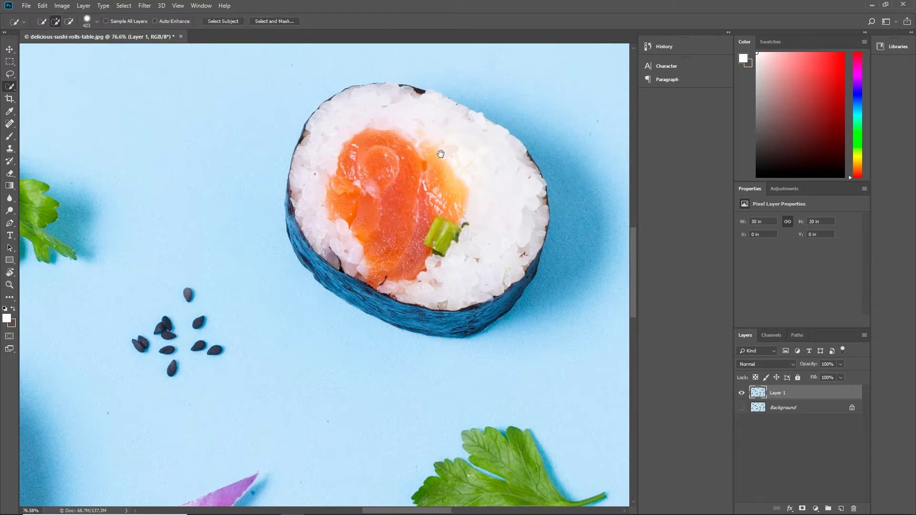
drag(441, 151, 414, 196)
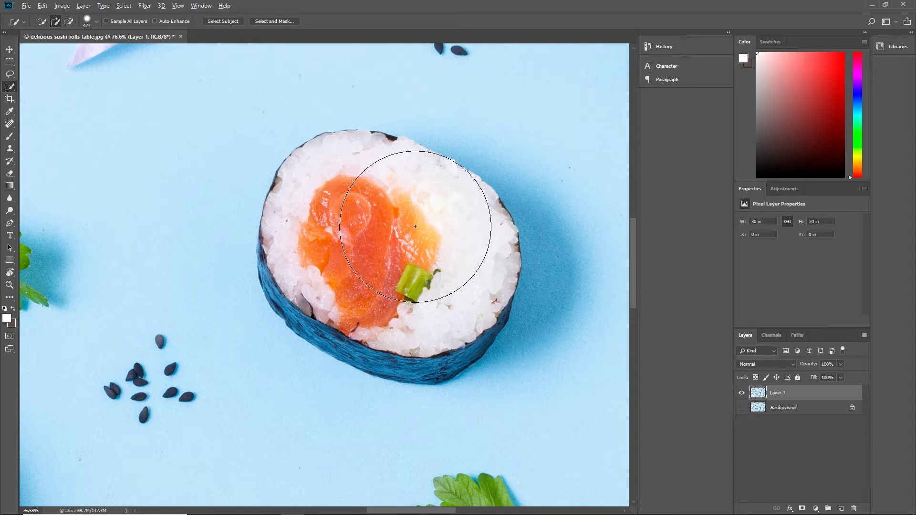
alt+right_click(415, 227)
mouse_move(415, 227)
mouse_down()
mouse_move(376, 231)
mouse_move(465, 218)
mouse_up()
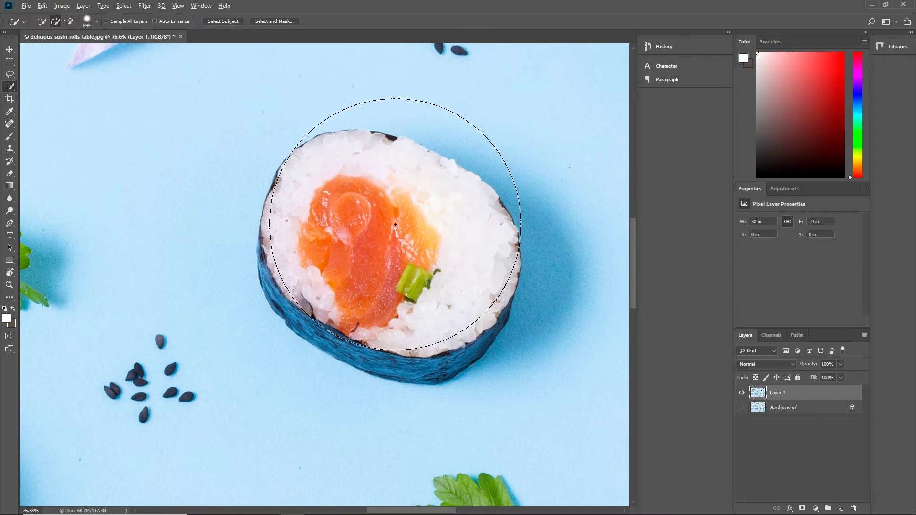
drag(401, 225, 402, 227)
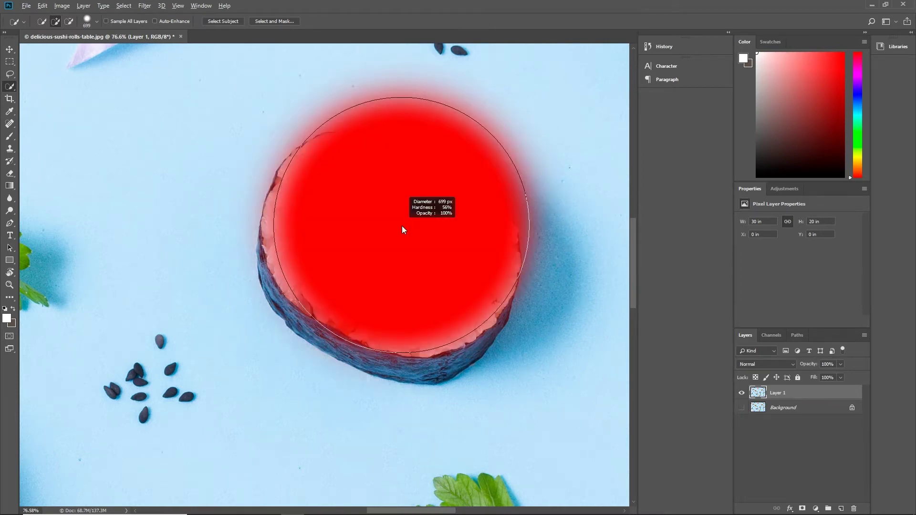
drag(401, 226, 344, 229)
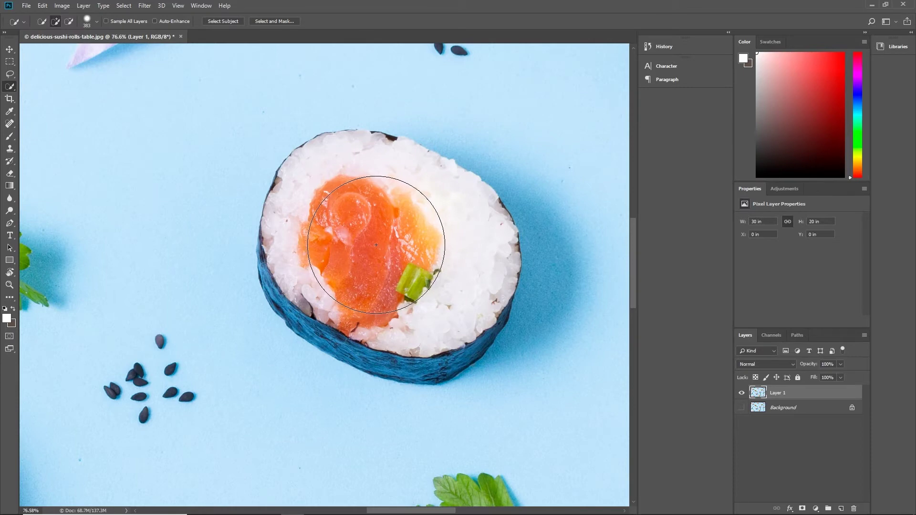
Step: Paint the selection over the central roll's rice, salmon and outer nori edge
mouse_move(388, 253)
mouse_down()
mouse_move(448, 268)
mouse_move(354, 213)
mouse_move(374, 242)
mouse_up()
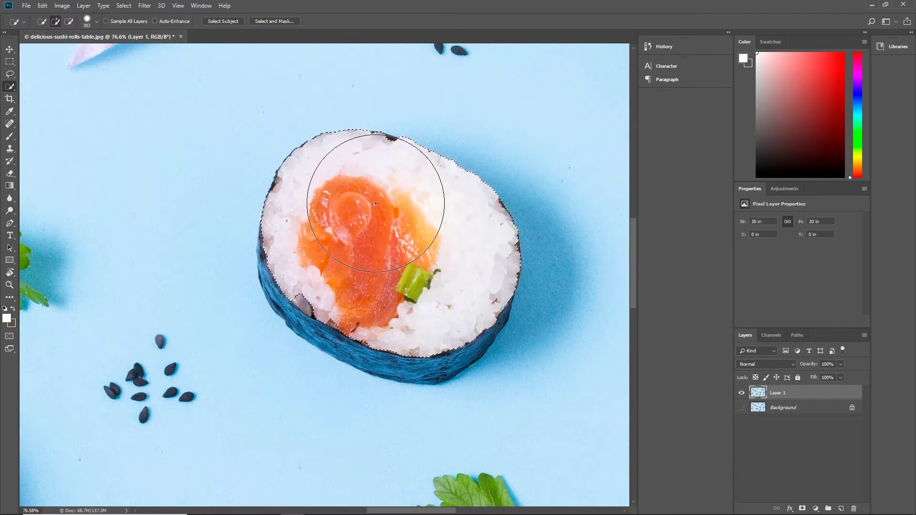
key(alt)
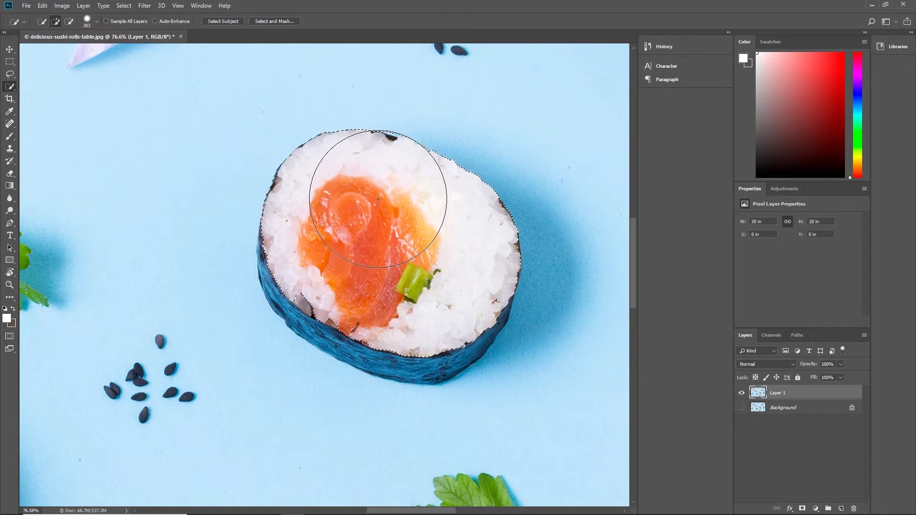
drag(400, 302, 440, 276)
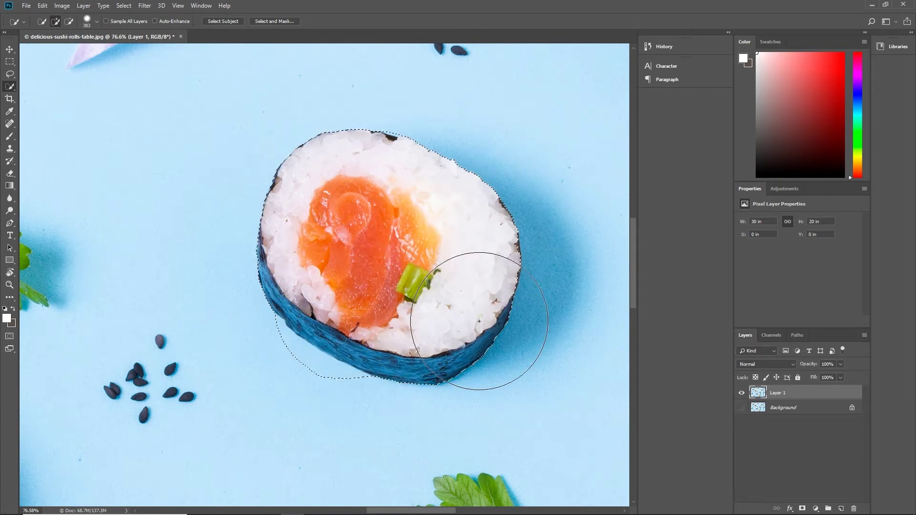
mouse_move(327, 419)
mouse_down()
mouse_move(259, 444)
mouse_move(263, 397)
mouse_move(251, 392)
mouse_move(296, 439)
mouse_move(331, 437)
mouse_up()
key(alt)
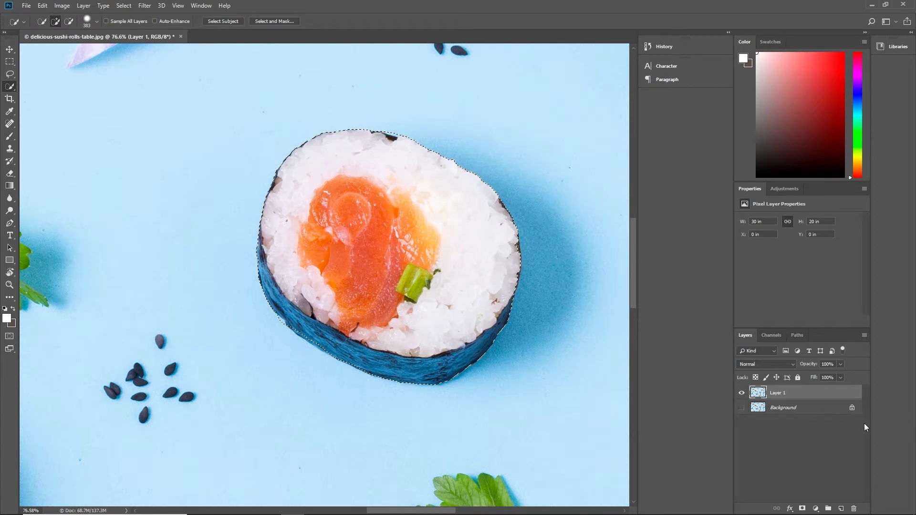
Step: Copy the selected central roll from Layer 1 onto Layer 2 and check the cut-out
click(790, 411)
click(782, 395)
key(ctrl+j)
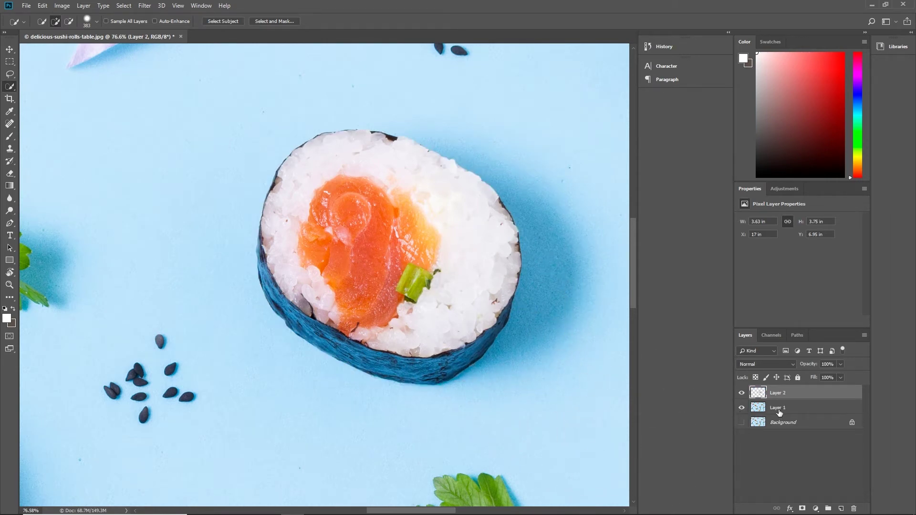
click(742, 407)
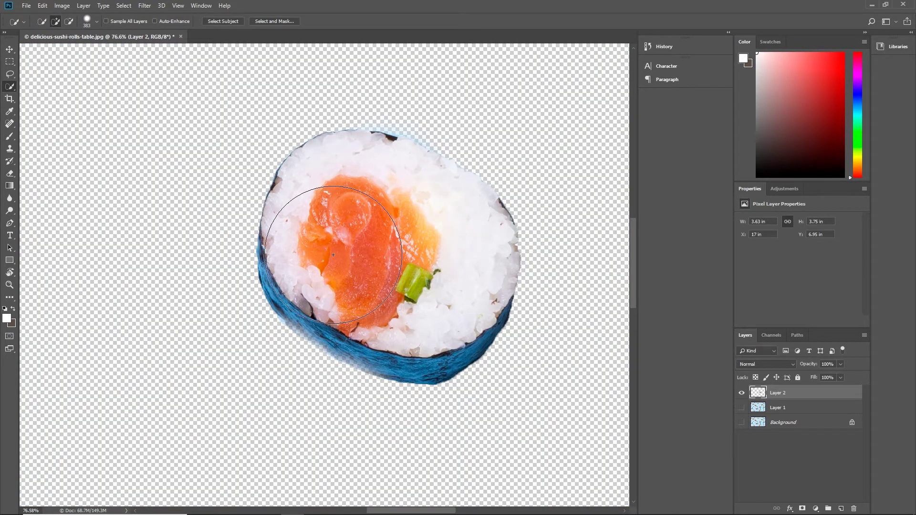
click(740, 409)
Step: Zoom and pan to bring the lower-right sushi roll up close
scroll(309, 249, down, 2)
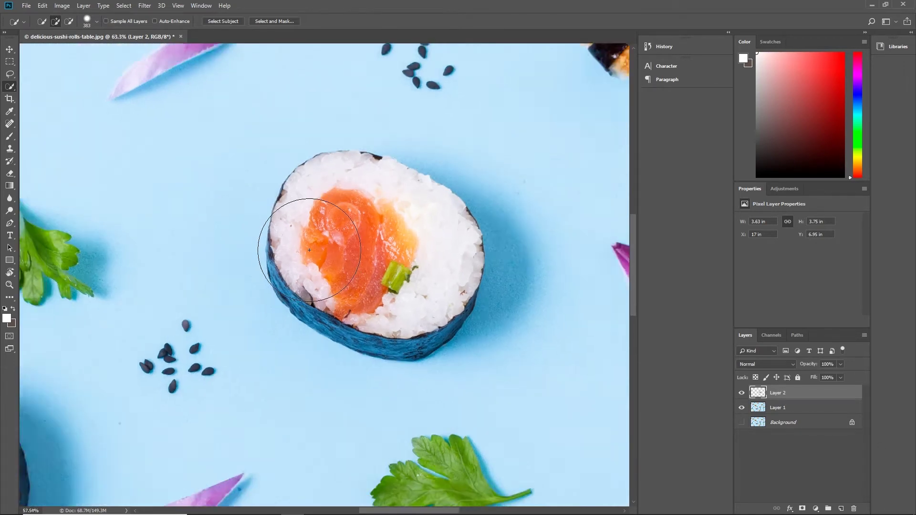
scroll(309, 249, down, 3)
drag(323, 312, 447, 244)
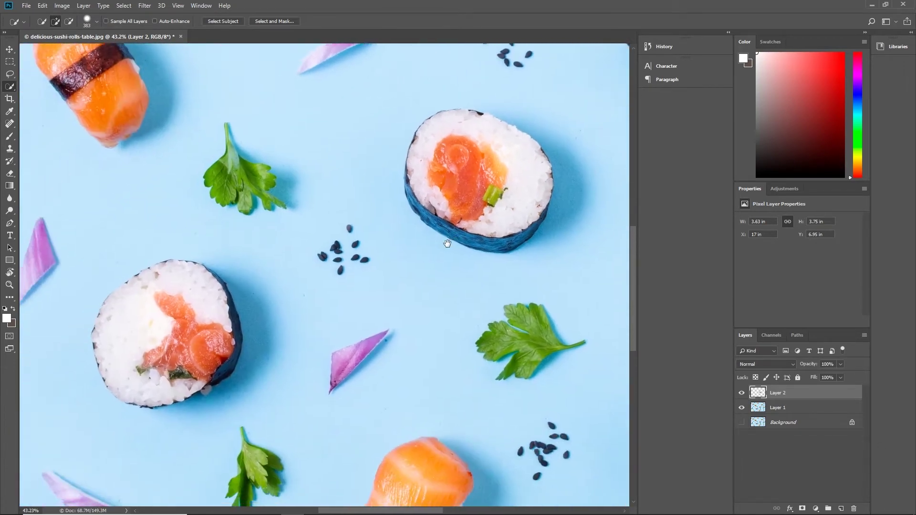
scroll(444, 286, down, 2)
mouse_move(454, 302)
mouse_down()
mouse_move(361, 253)
mouse_move(291, 246)
mouse_up()
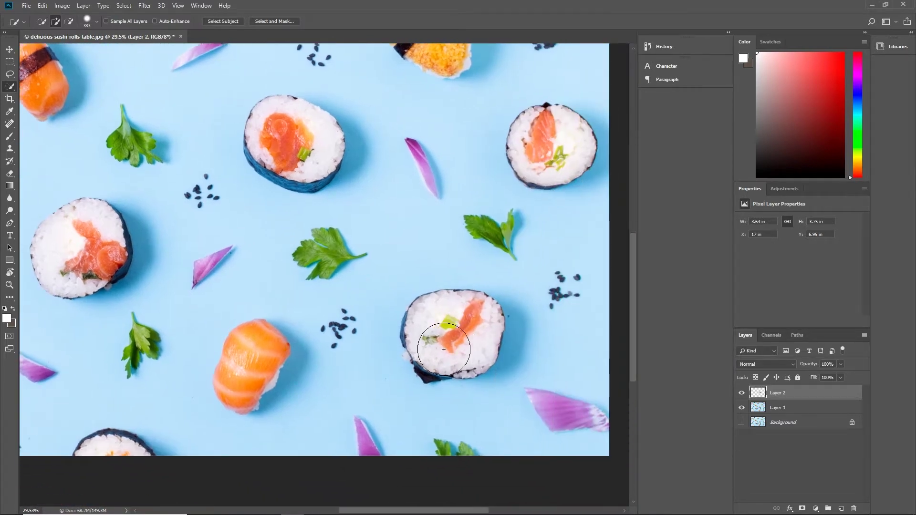
scroll(458, 352, up, 5)
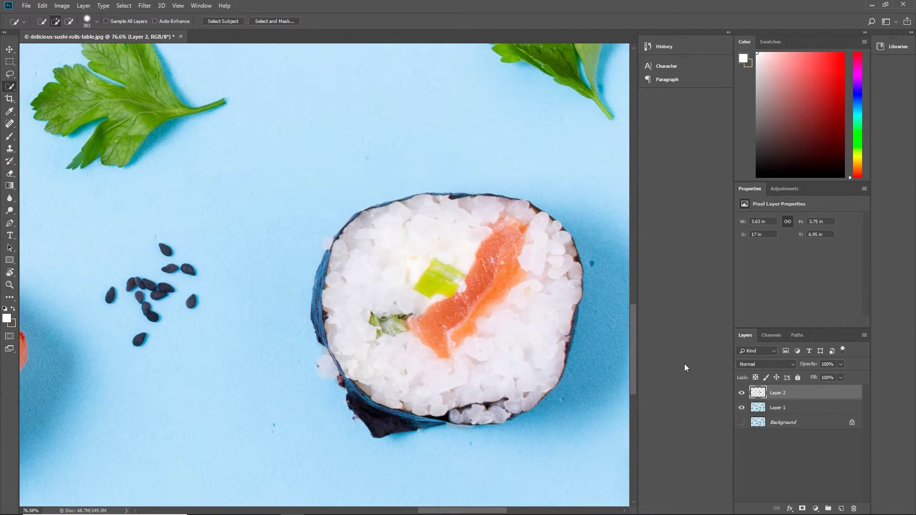
Step: On Layer 1, quick-select the sushi roll including its bottom-left nori and loose rice
click(777, 408)
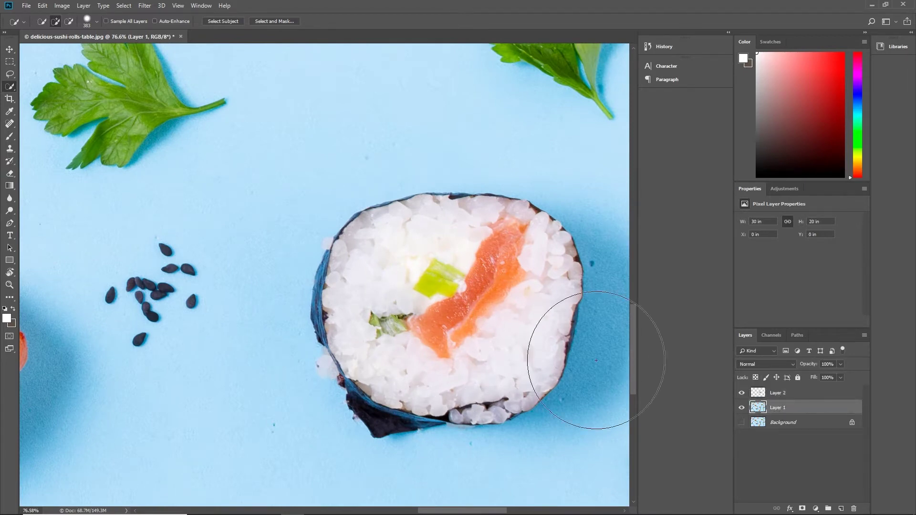
alt+right_click(427, 325)
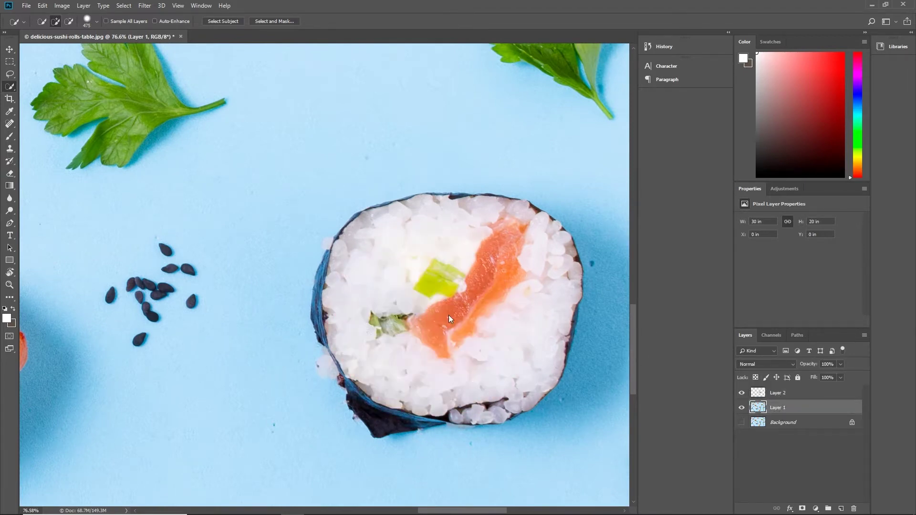
click(448, 315)
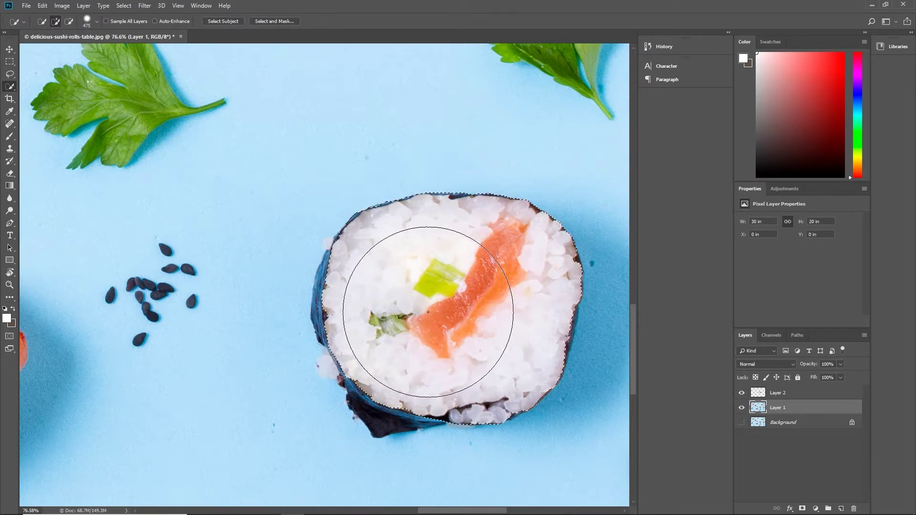
alt+right_click(436, 313)
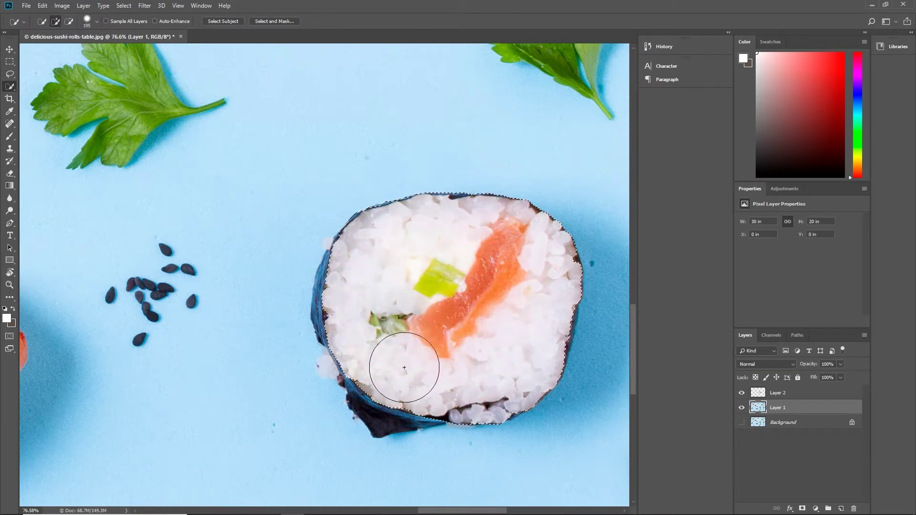
drag(398, 378, 413, 364)
drag(356, 298, 348, 296)
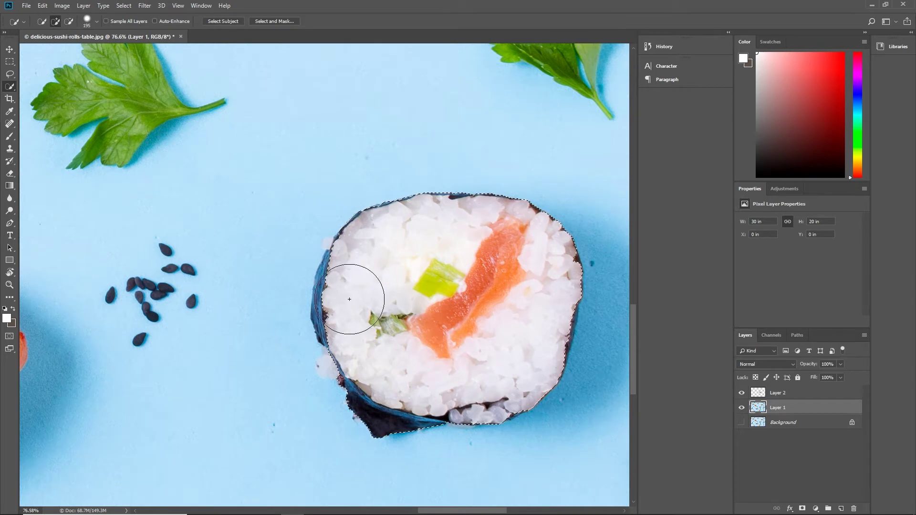
alt+right_click(387, 348)
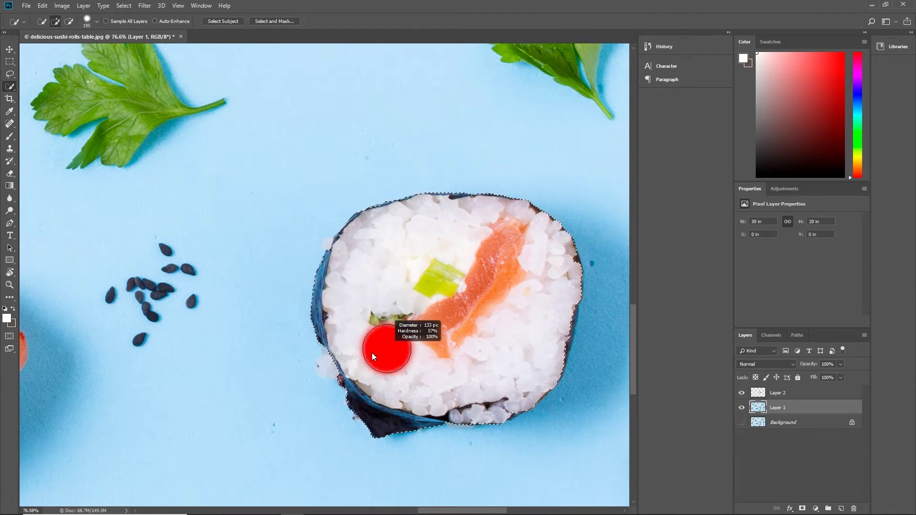
scroll(353, 360, up, 5)
alt+right_click(338, 361)
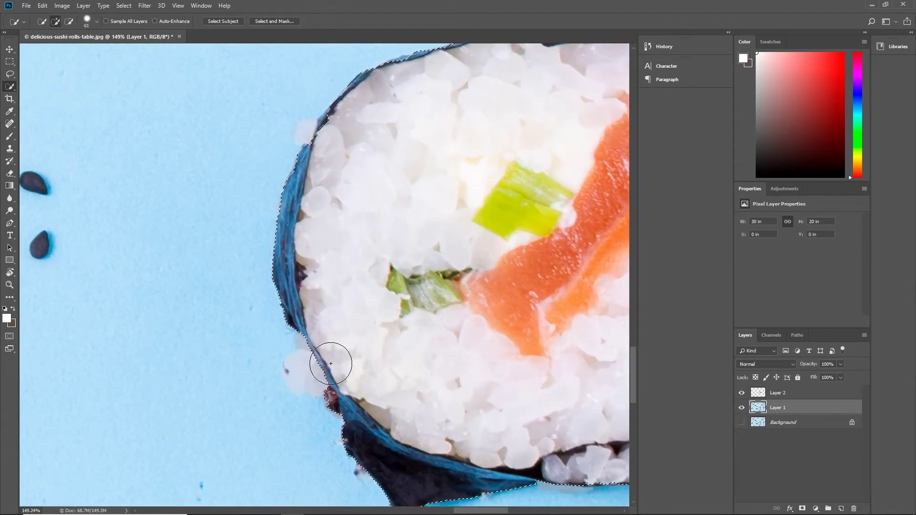
drag(327, 368, 310, 370)
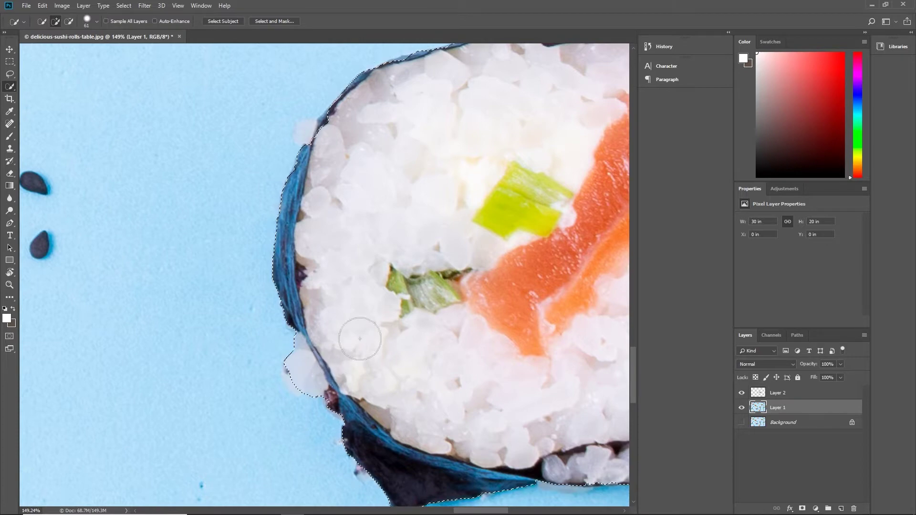
Step: Add the right-edge nori sliver, copy the roll onto Layer 3, and hide the photo to check
drag(385, 189, 368, 278)
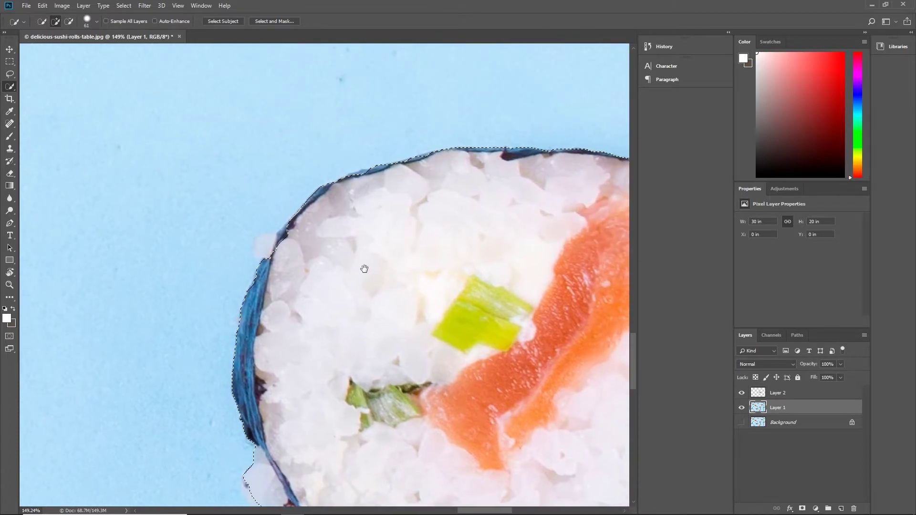
drag(396, 260, 329, 252)
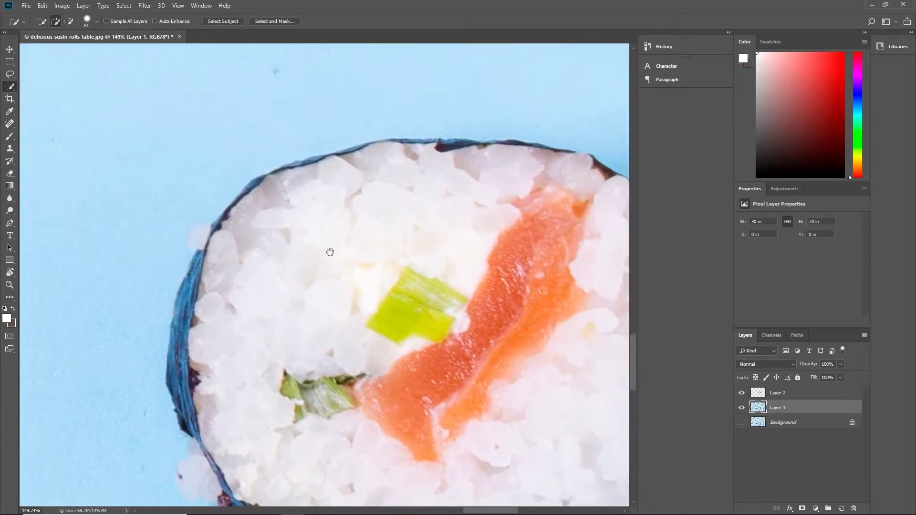
mouse_move(528, 317)
mouse_down()
mouse_move(273, 184)
mouse_move(286, 158)
mouse_up()
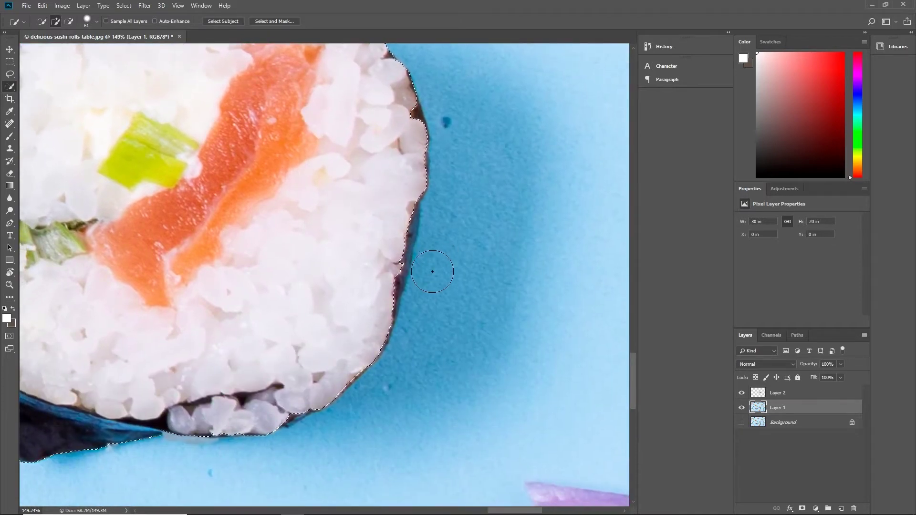
drag(393, 235, 364, 293)
scroll(229, 317, down, 4)
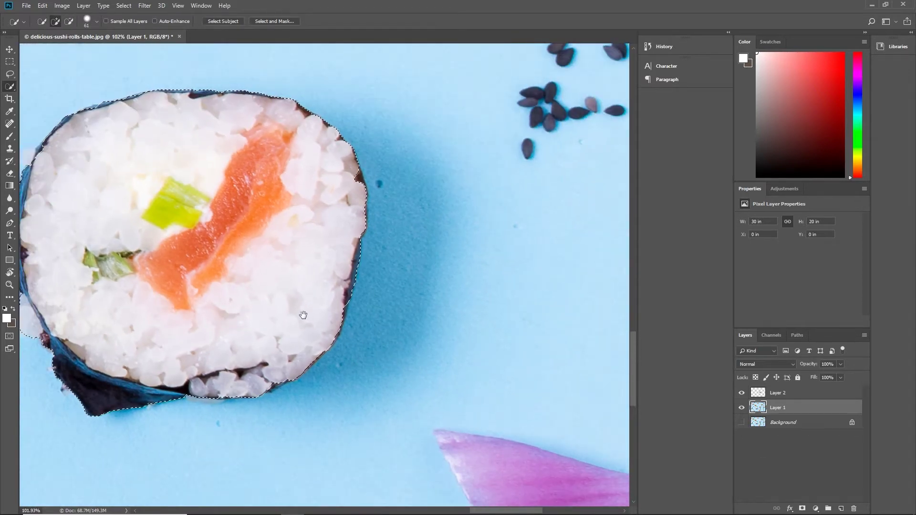
drag(302, 316, 380, 328)
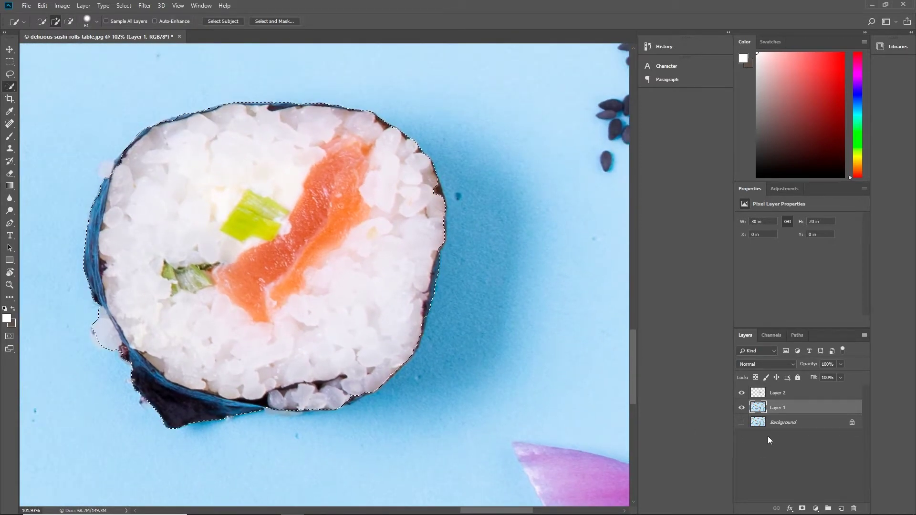
key(ctrl+j)
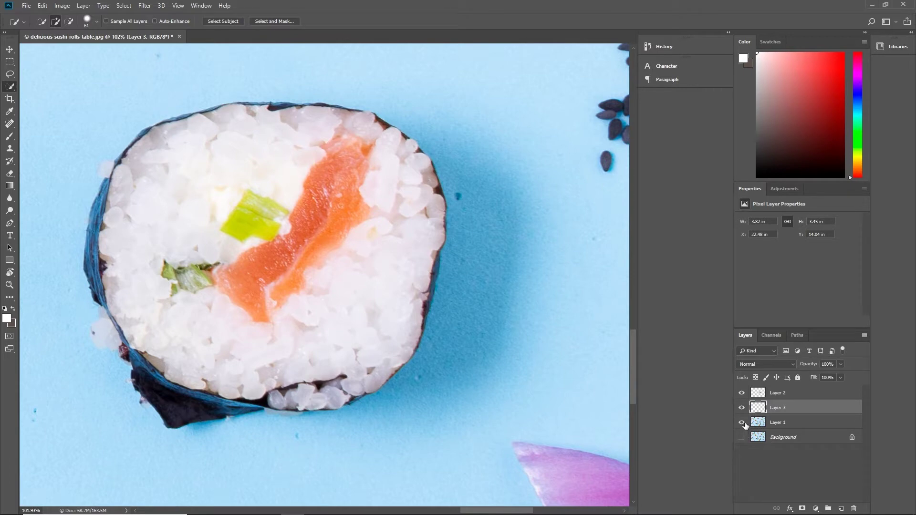
click(741, 422)
Step: Show Layer 1 again, survey the image, and zoom into the salmon-topped roll with a larger brush
click(741, 422)
scroll(372, 304, down, 5)
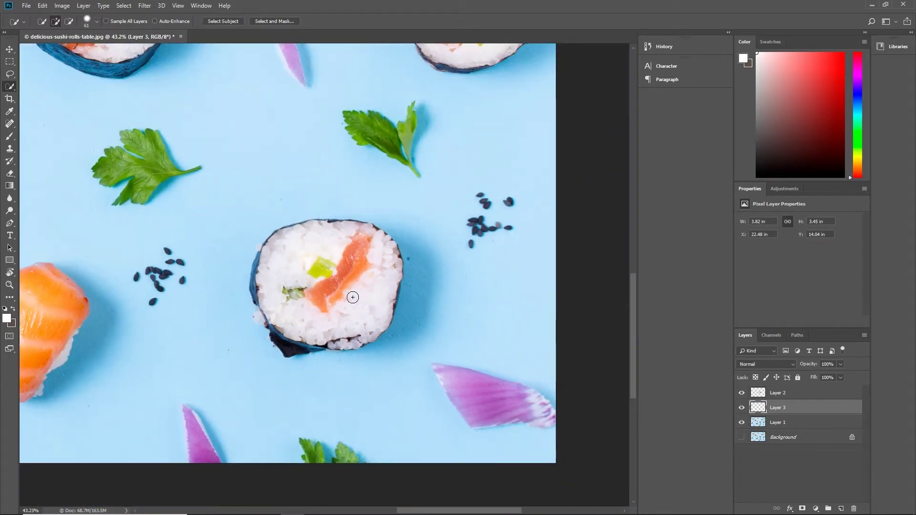
drag(256, 267, 458, 380)
scroll(459, 380, down, 1)
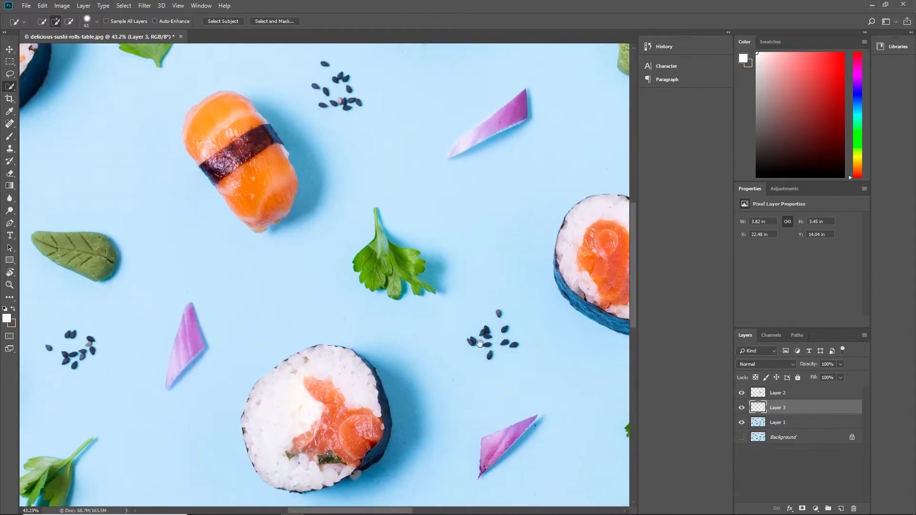
scroll(471, 339, down, 4)
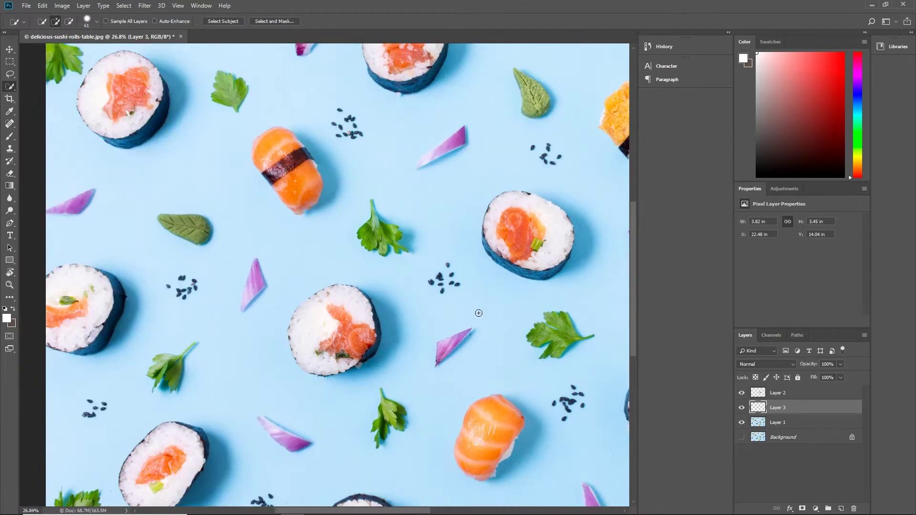
scroll(470, 284, down, 1)
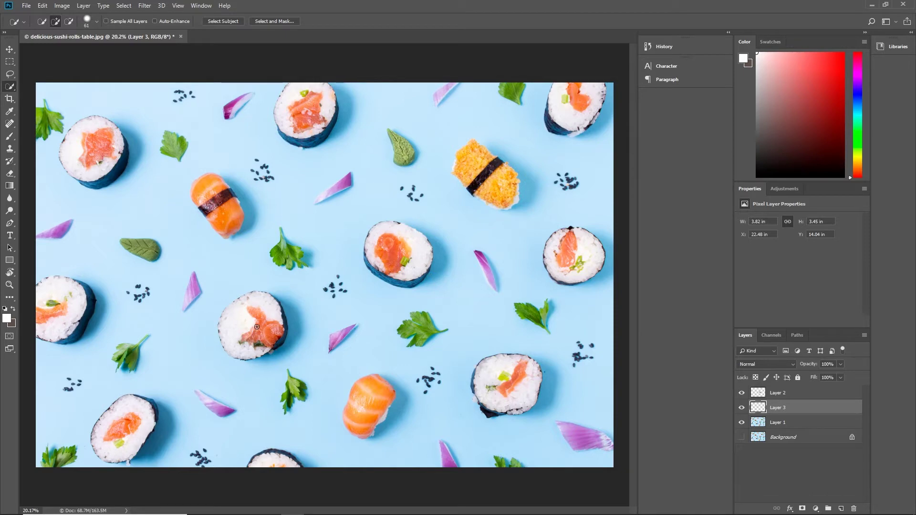
scroll(251, 337, up, 8)
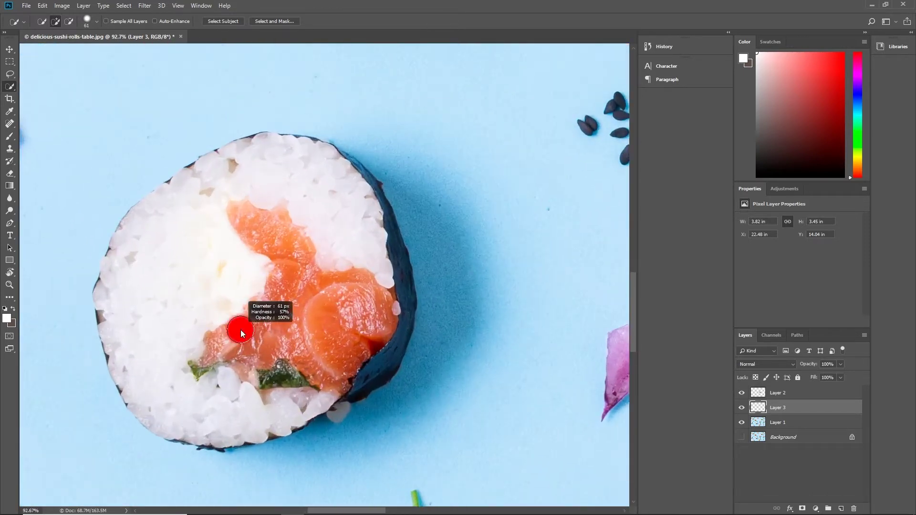
mouse_move(287, 297)
mouse_down()
mouse_move(419, 227)
mouse_move(454, 220)
mouse_up()
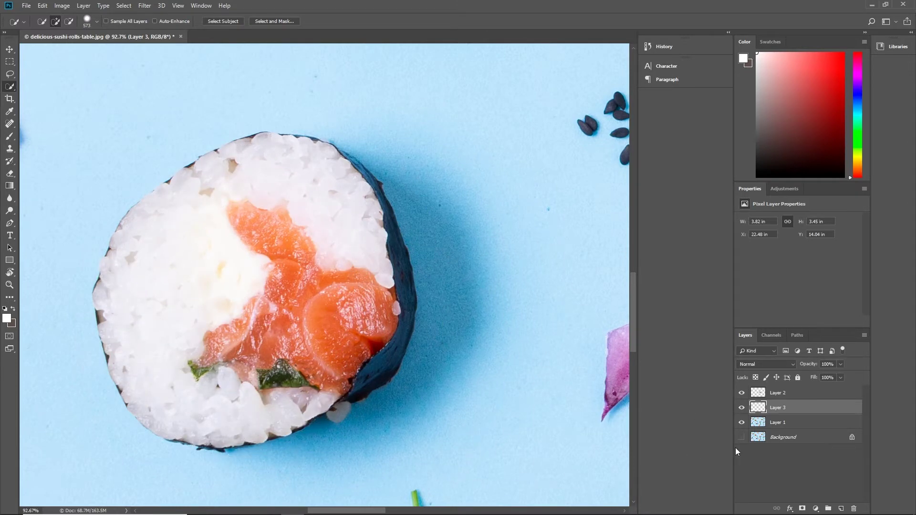
Step: Quick-select the salmon-topped roll on Layer 1 with a 255 px brush and copy it to Layer 4
click(781, 423)
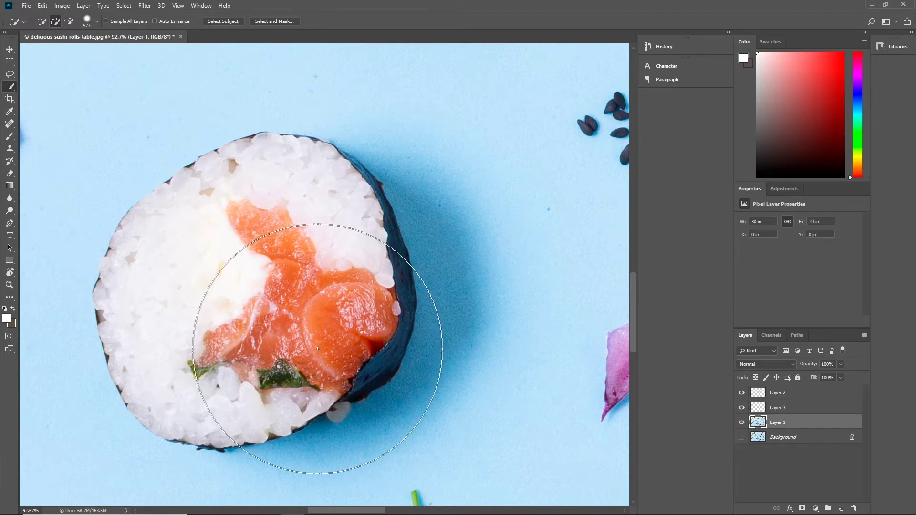
click(242, 295)
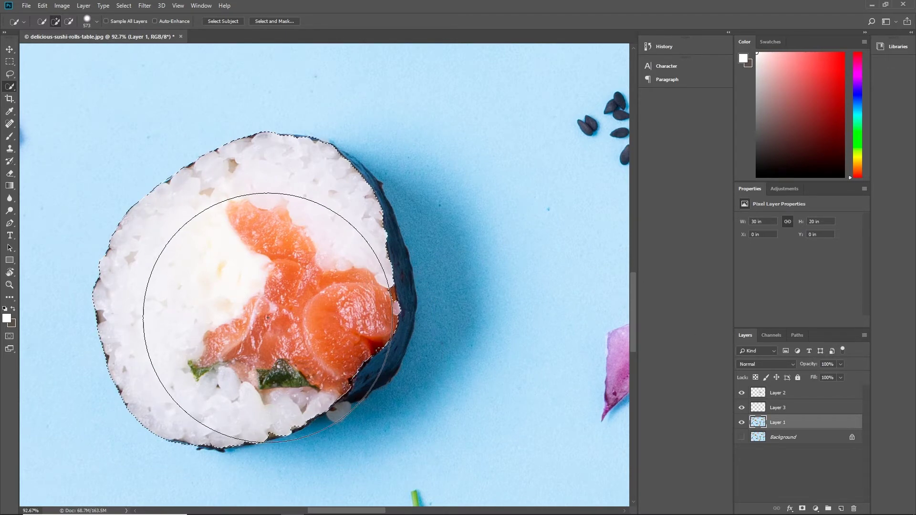
drag(262, 319, 193, 339)
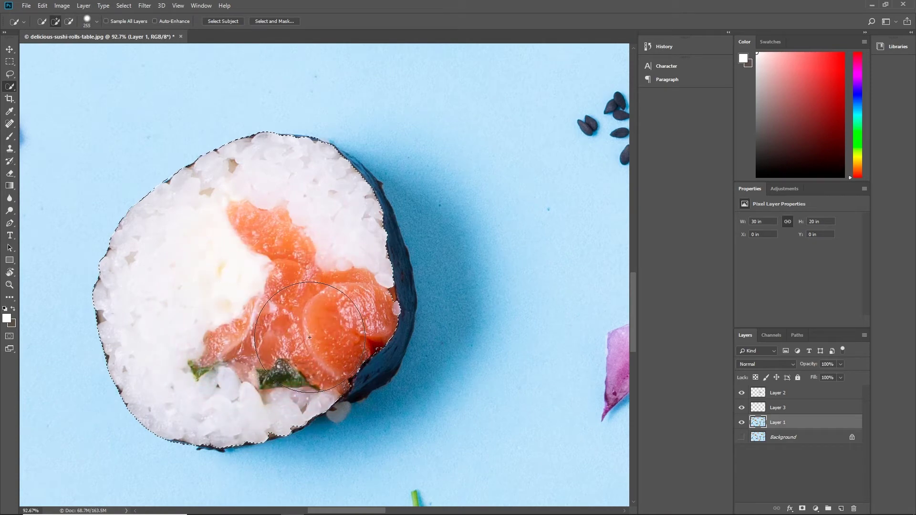
drag(347, 243, 316, 202)
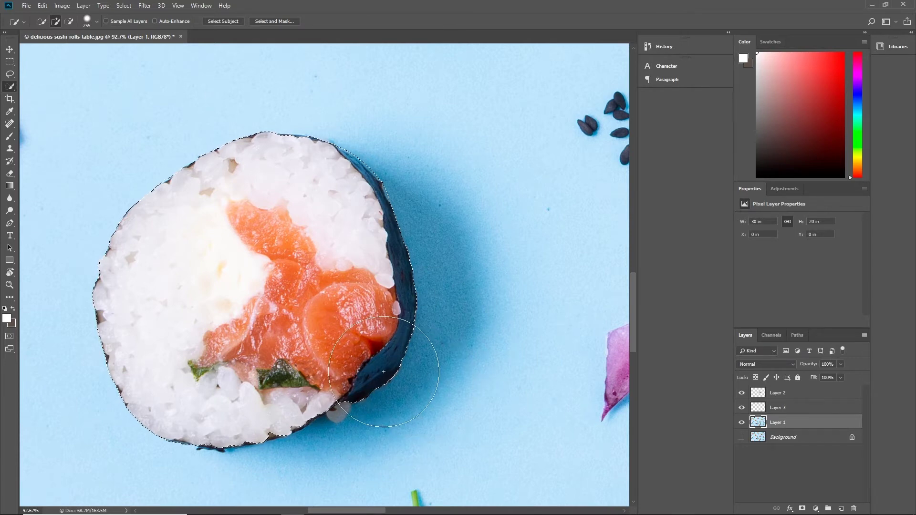
key(alt)
scroll(425, 338, down, 2)
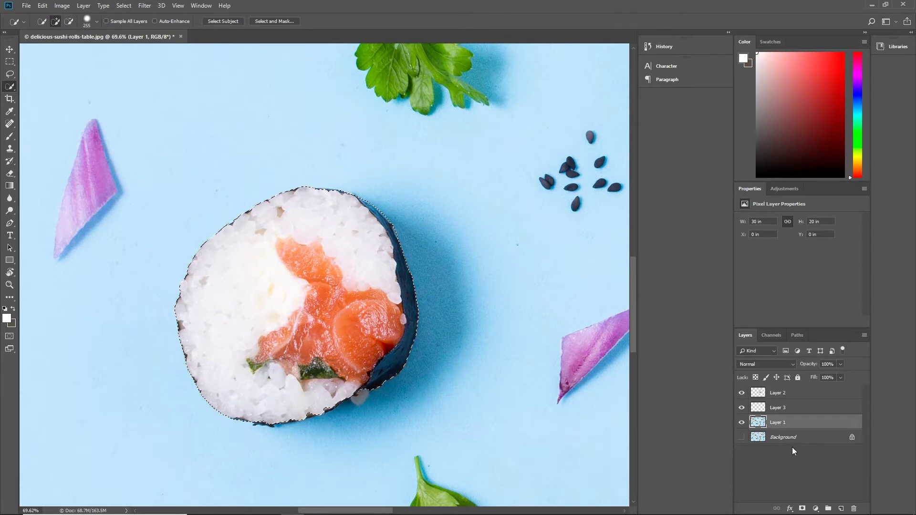
key(ctrl+j)
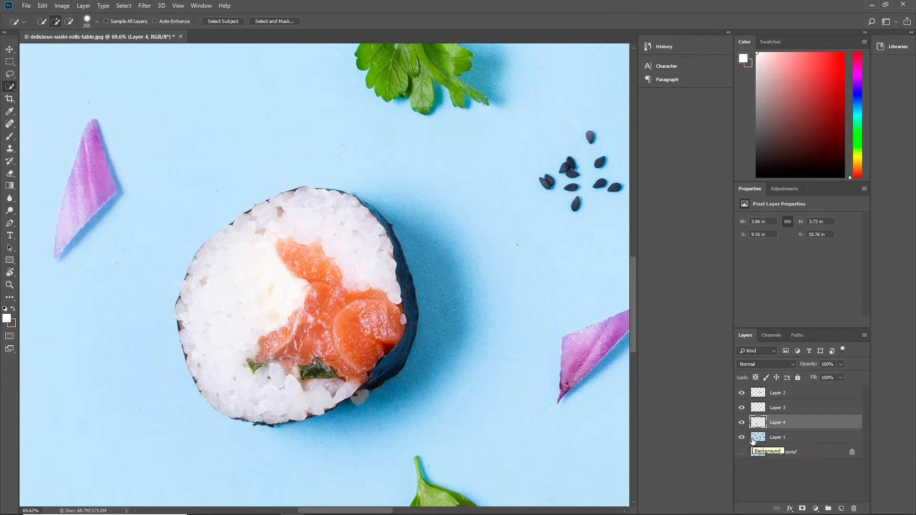
click(741, 437)
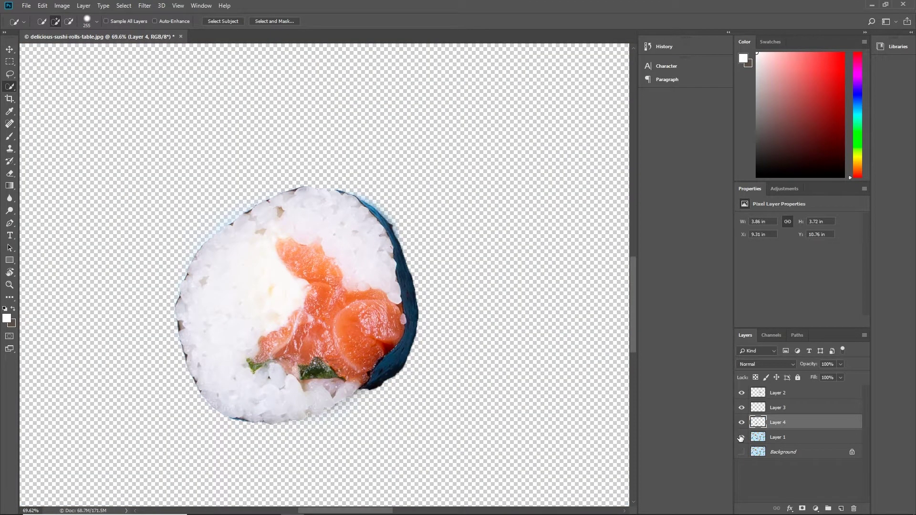
click(741, 437)
Step: Zoom in on the parsley and select the leaf on Layer 1, excluding its blue shadow
drag(429, 205, 378, 446)
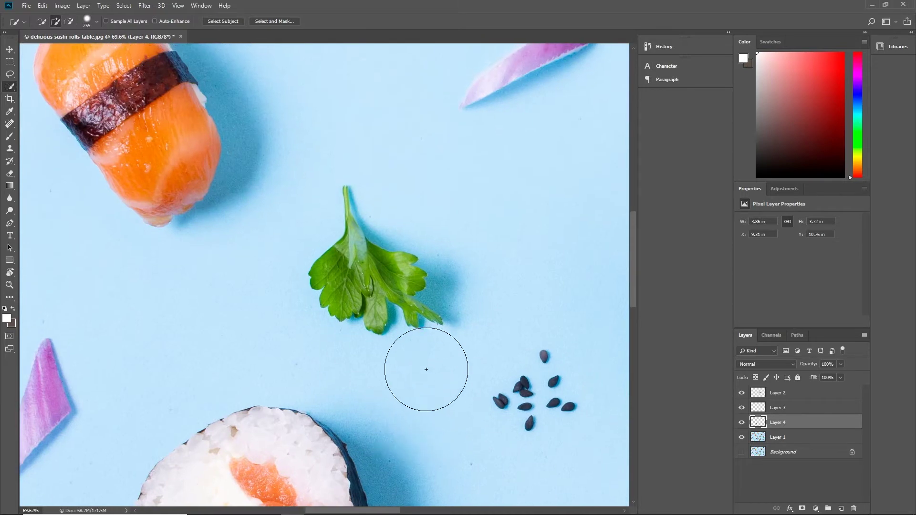
scroll(426, 370, down, 3)
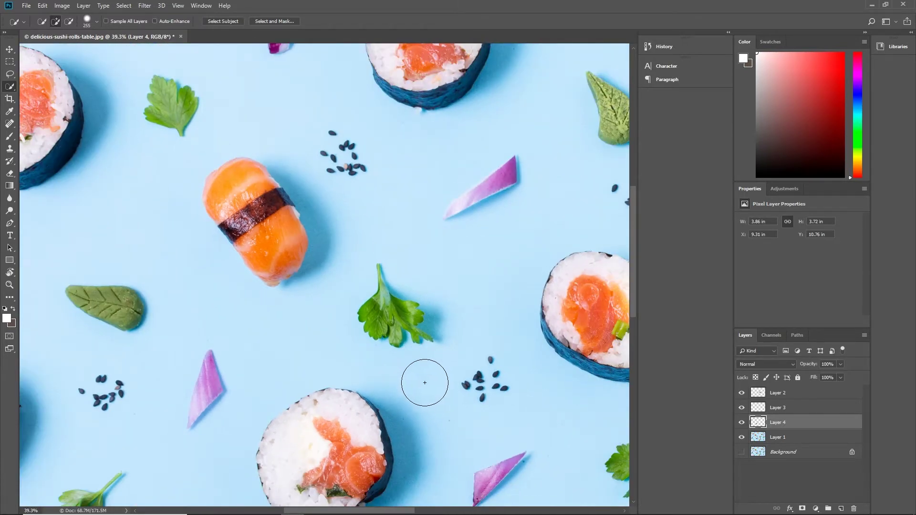
scroll(409, 354, up, 8)
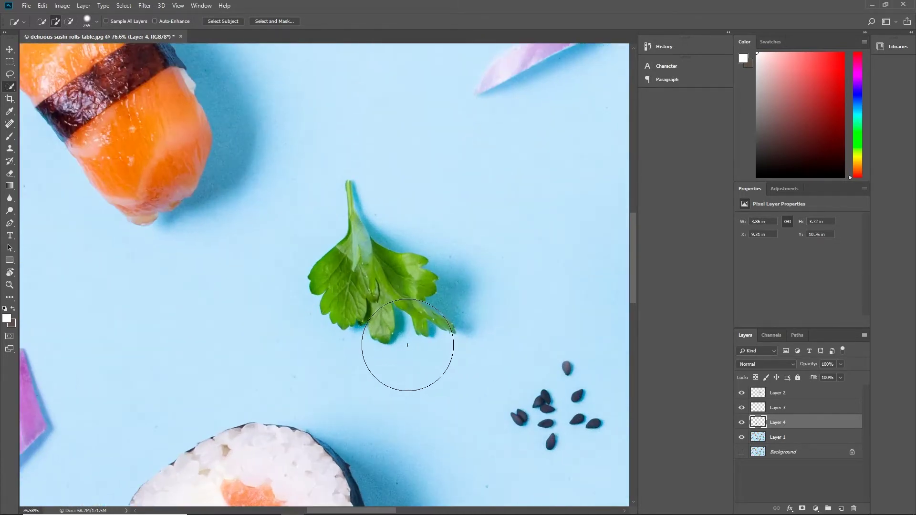
mouse_move(403, 337)
mouse_down()
mouse_move(379, 376)
mouse_move(372, 431)
mouse_up()
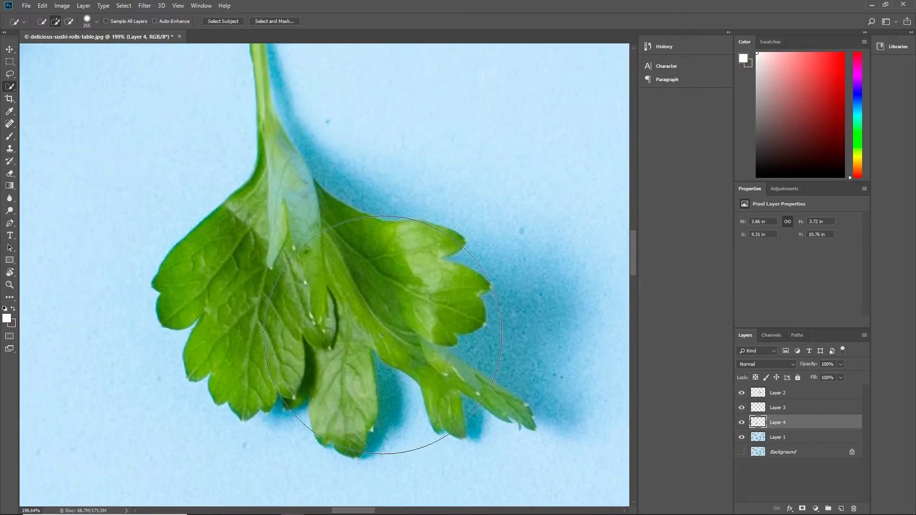
drag(379, 302, 310, 314)
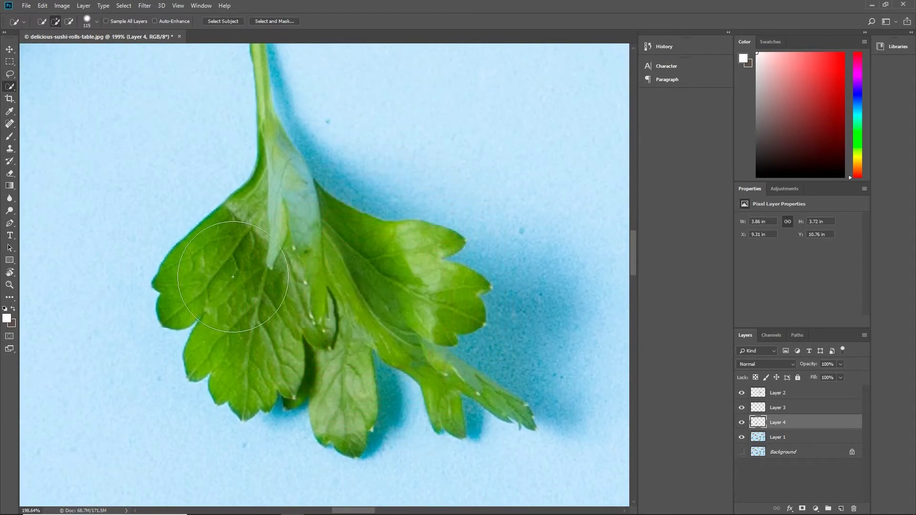
click(786, 437)
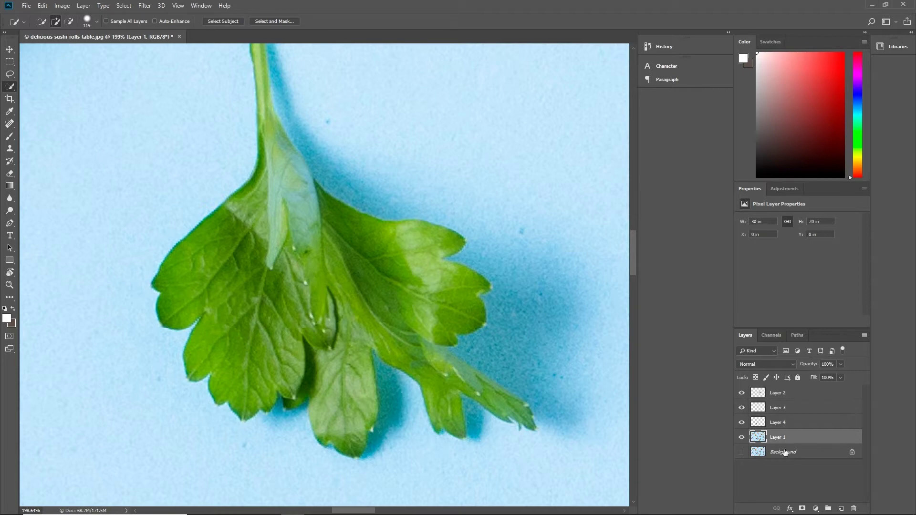
drag(273, 287, 422, 342)
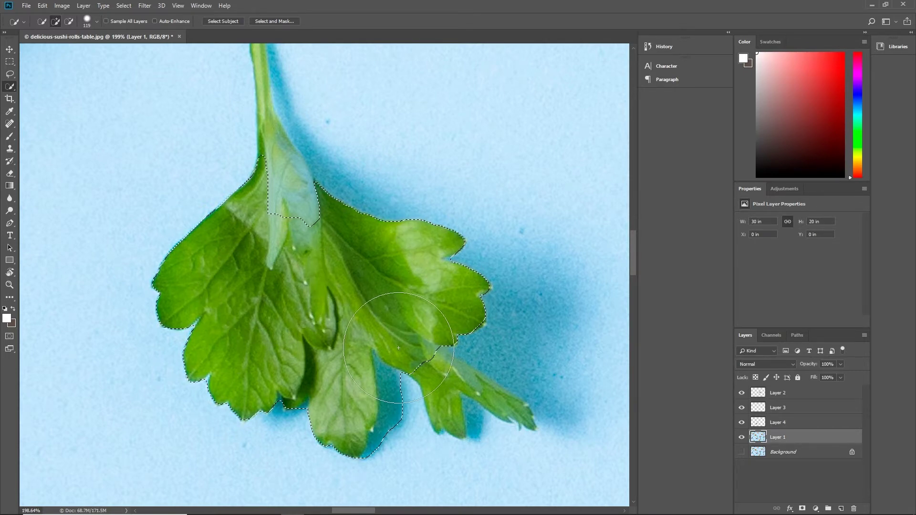
scroll(390, 379, up, 5)
drag(403, 375, 334, 384)
scroll(423, 351, down, 3)
mouse_move(423, 352)
mouse_down()
mouse_move(428, 382)
mouse_move(415, 327)
mouse_move(400, 372)
mouse_move(350, 365)
mouse_move(349, 349)
mouse_move(371, 318)
mouse_move(386, 437)
mouse_up()
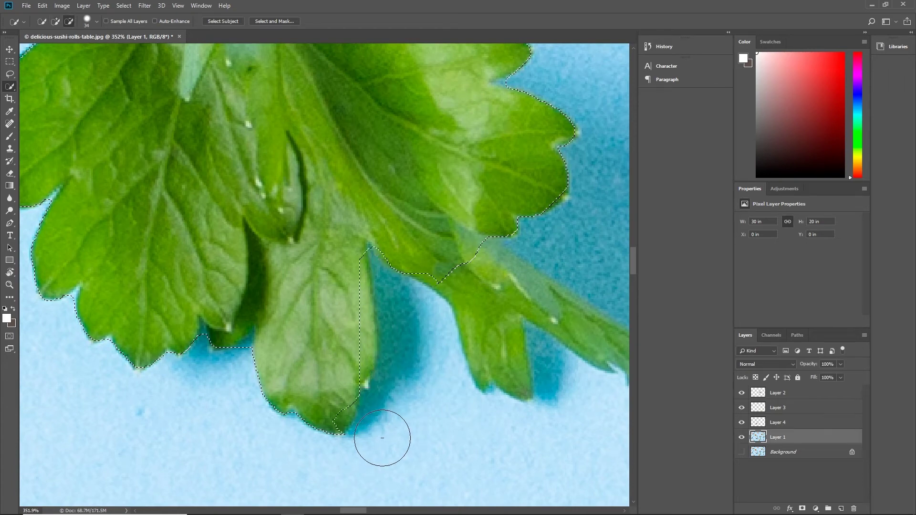
Step: Add the lower-right leaf and stem tip to the selection and copy the parsley onto Layer 5
drag(355, 303, 322, 317)
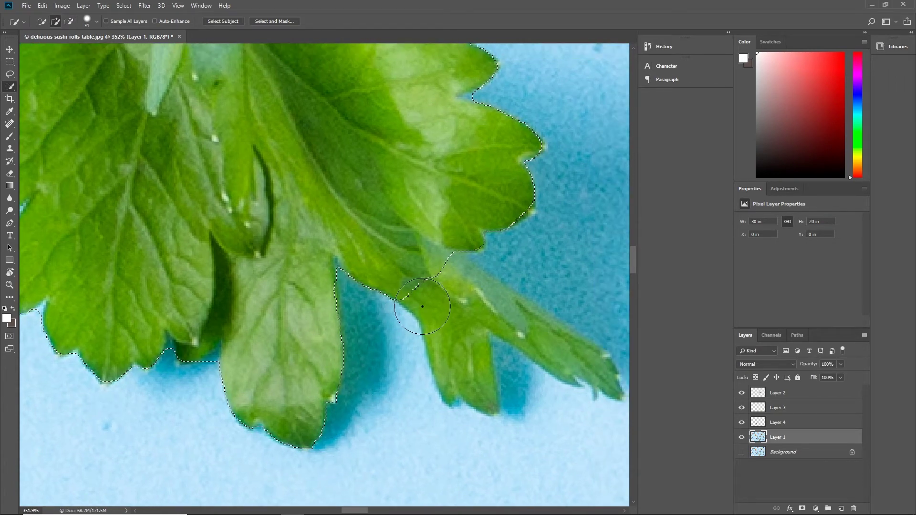
mouse_move(487, 282)
mouse_down()
mouse_move(524, 334)
mouse_move(502, 374)
mouse_move(456, 356)
mouse_move(485, 352)
mouse_move(488, 374)
mouse_move(481, 366)
mouse_move(440, 378)
mouse_move(447, 385)
mouse_up()
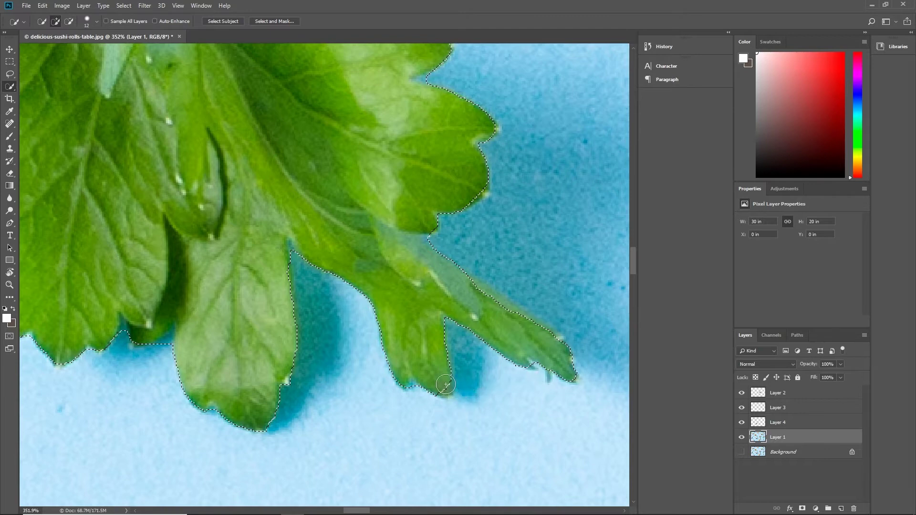
drag(428, 246, 434, 348)
mouse_move(423, 292)
mouse_down()
mouse_move(442, 323)
mouse_move(377, 275)
mouse_move(435, 331)
mouse_up()
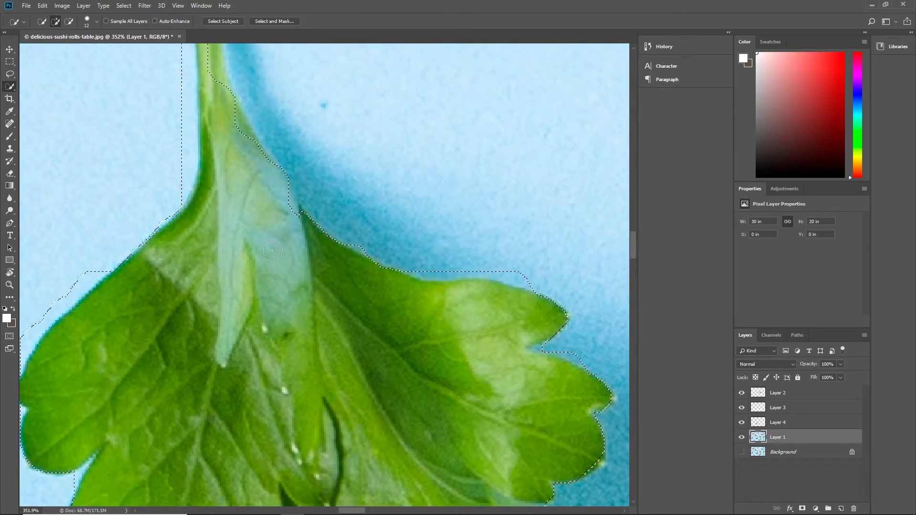
drag(246, 133, 313, 321)
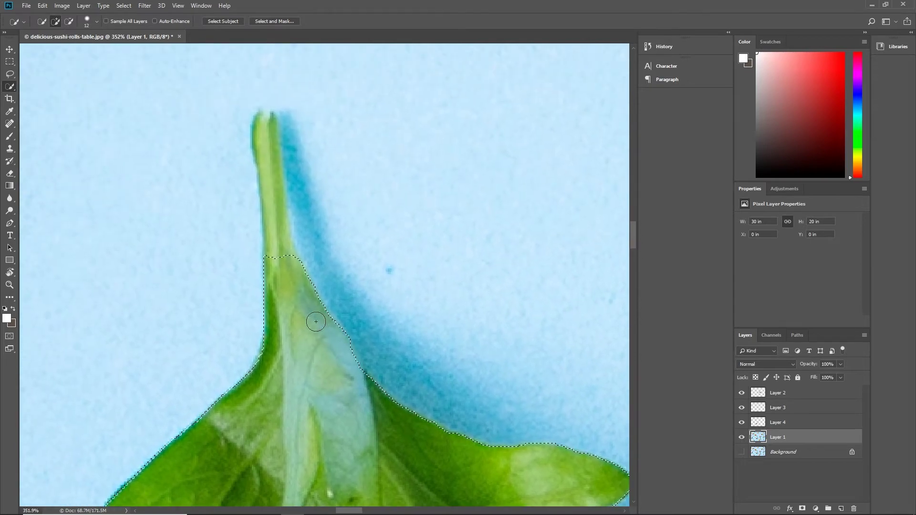
drag(261, 128, 271, 237)
drag(270, 141, 278, 243)
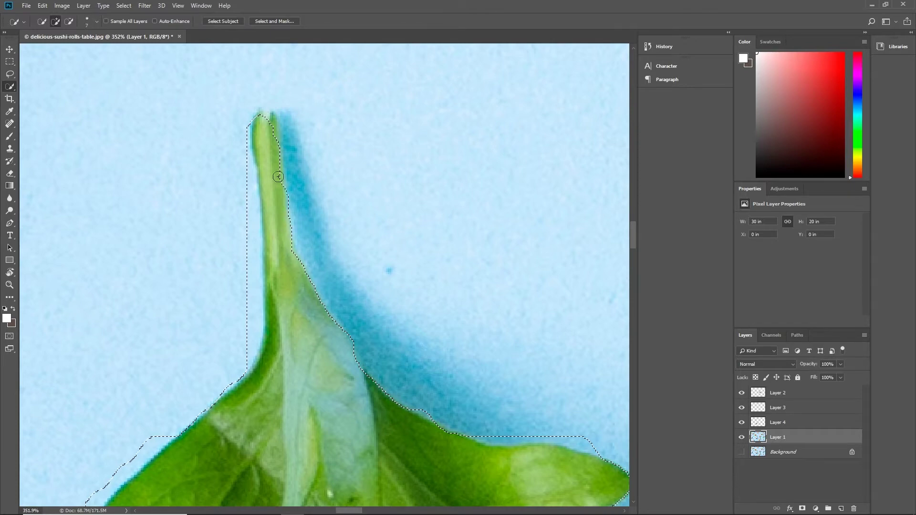
scroll(449, 256, up, 1)
scroll(377, 334, down, 3)
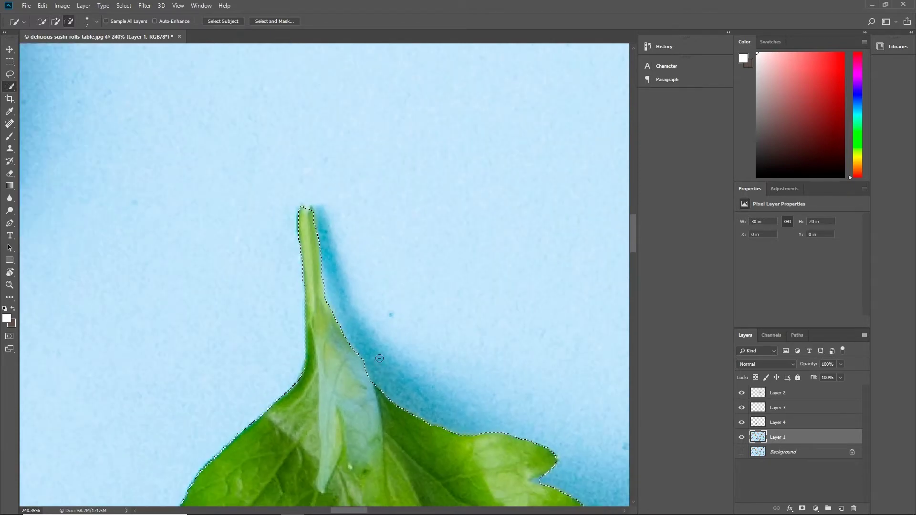
scroll(380, 357, down, 4)
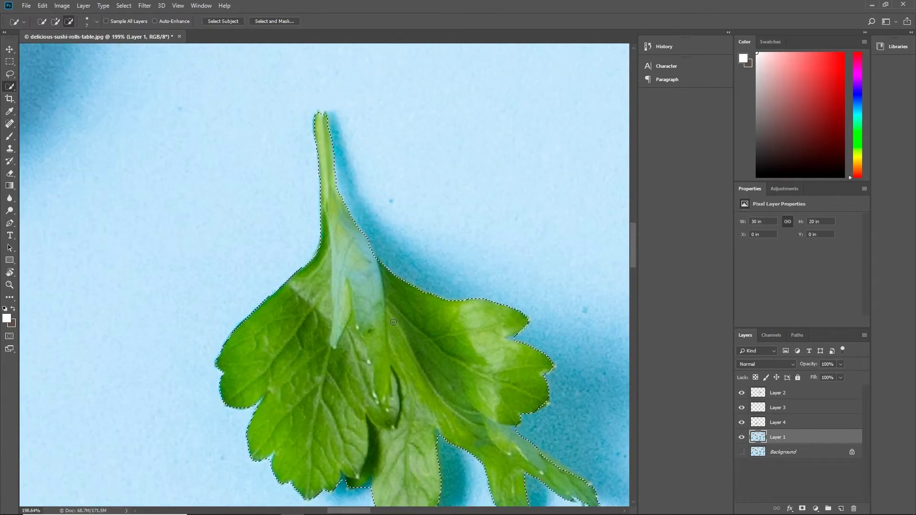
drag(393, 322, 378, 254)
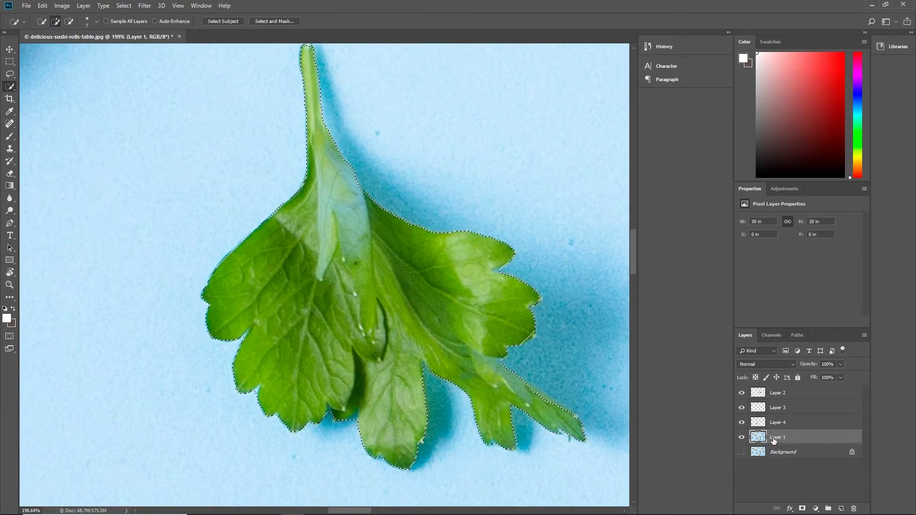
key(ctrl+j)
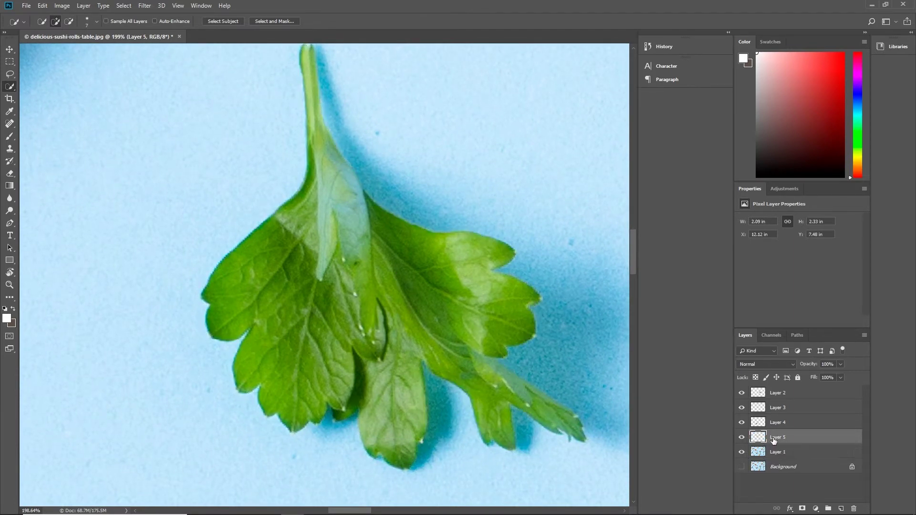
click(741, 452)
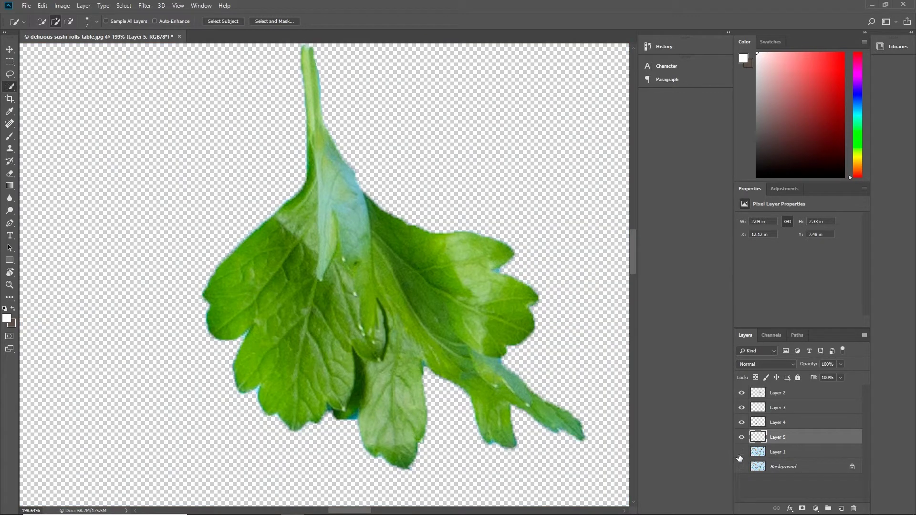
click(741, 452)
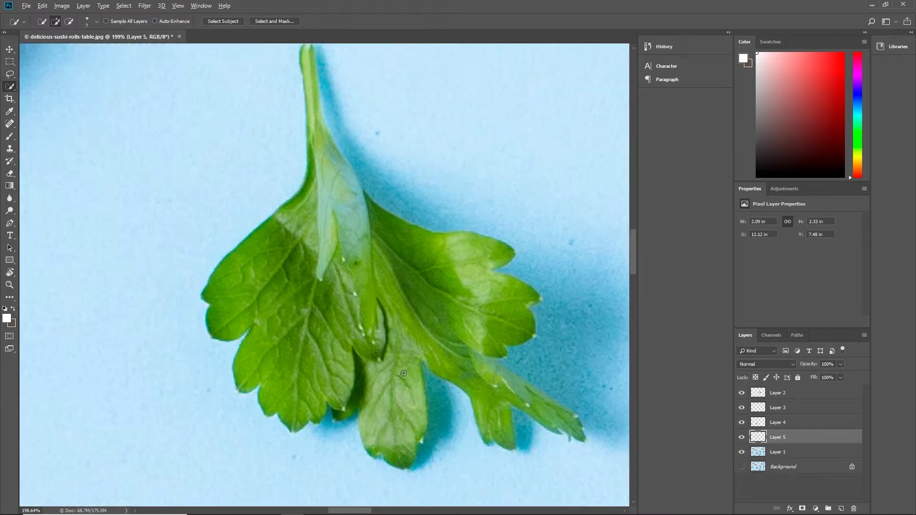
scroll(403, 370, down, 4)
scroll(437, 394, down, 2)
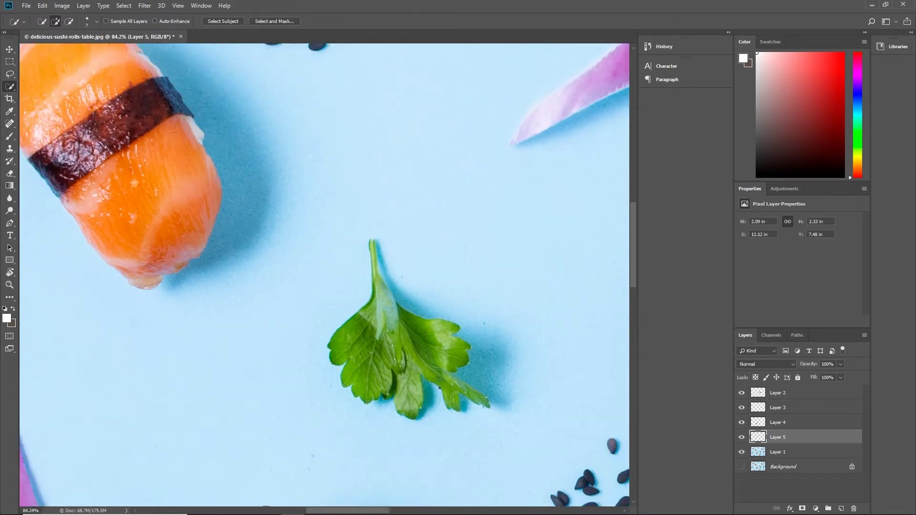
scroll(439, 387, down, 4)
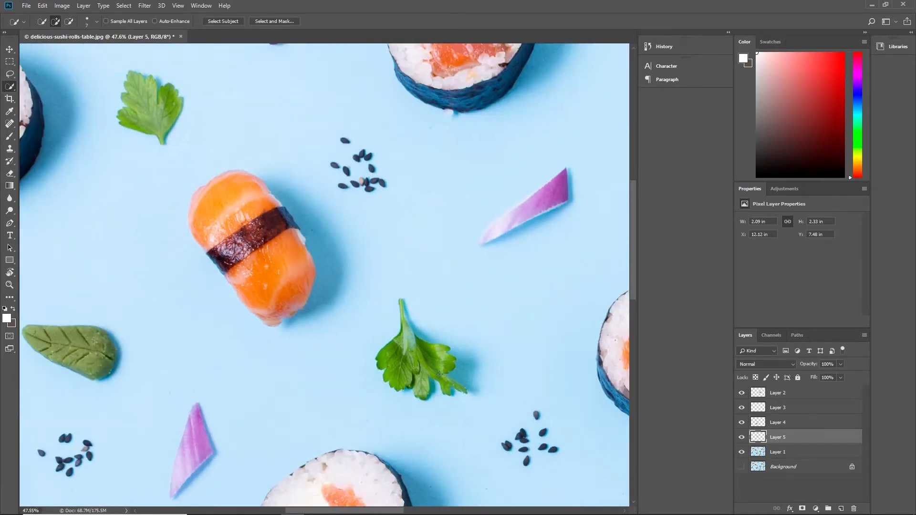
scroll(448, 375, down, 1)
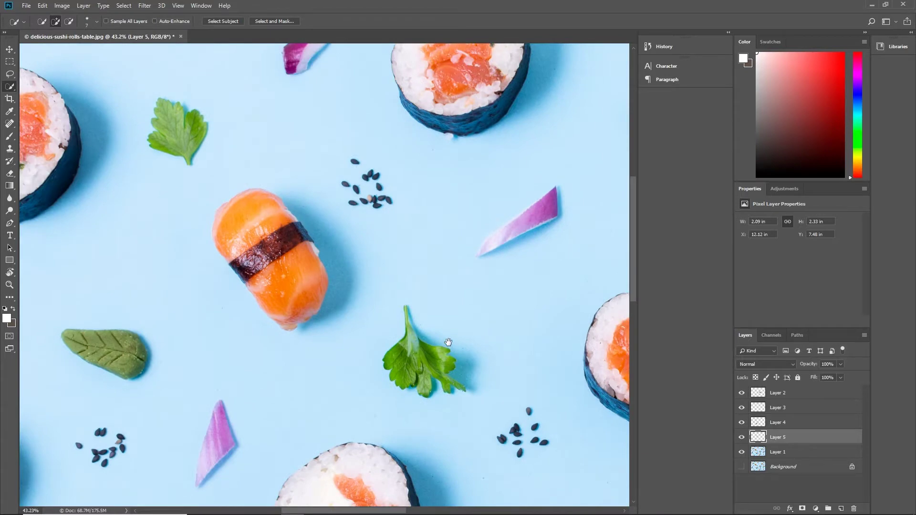
drag(448, 342, 407, 296)
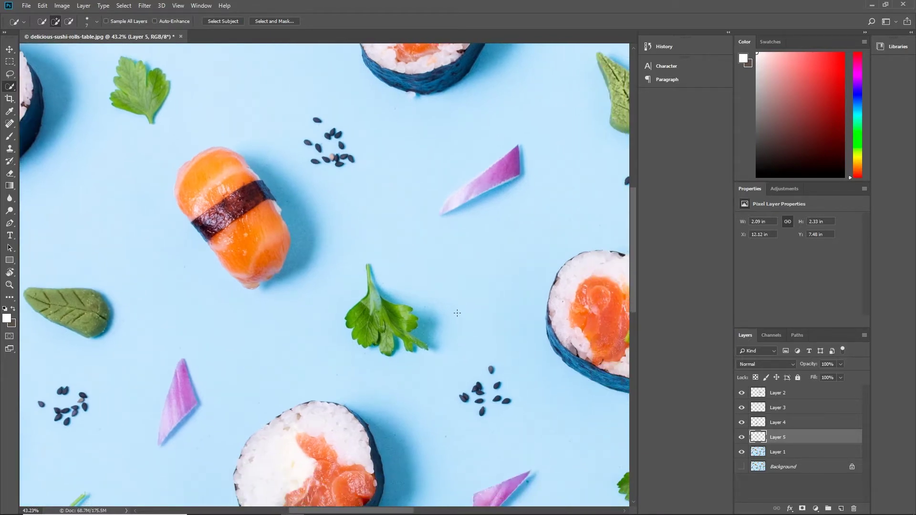
scroll(456, 313, down, 1)
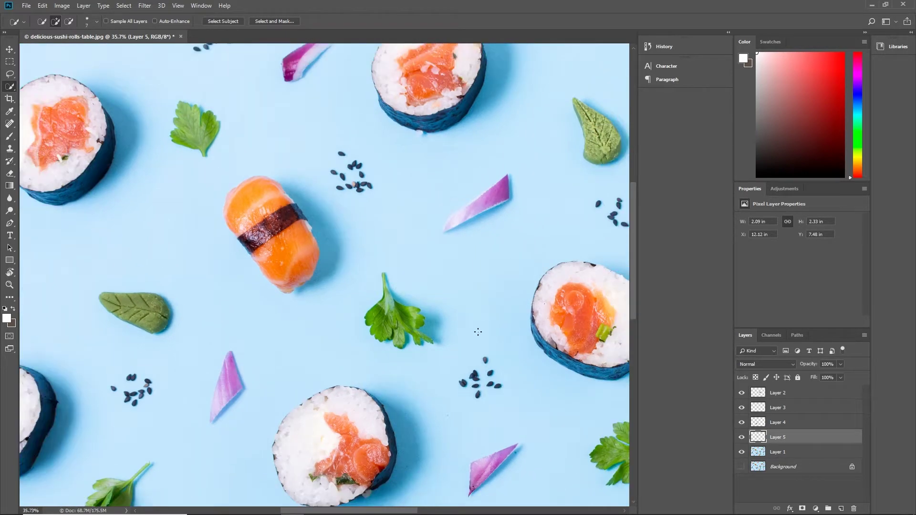
drag(478, 331, 432, 285)
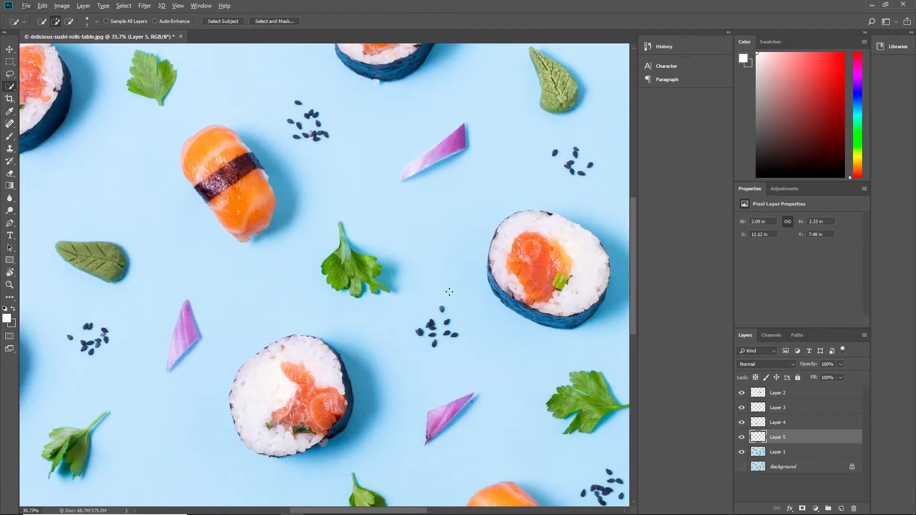
drag(470, 297, 528, 357)
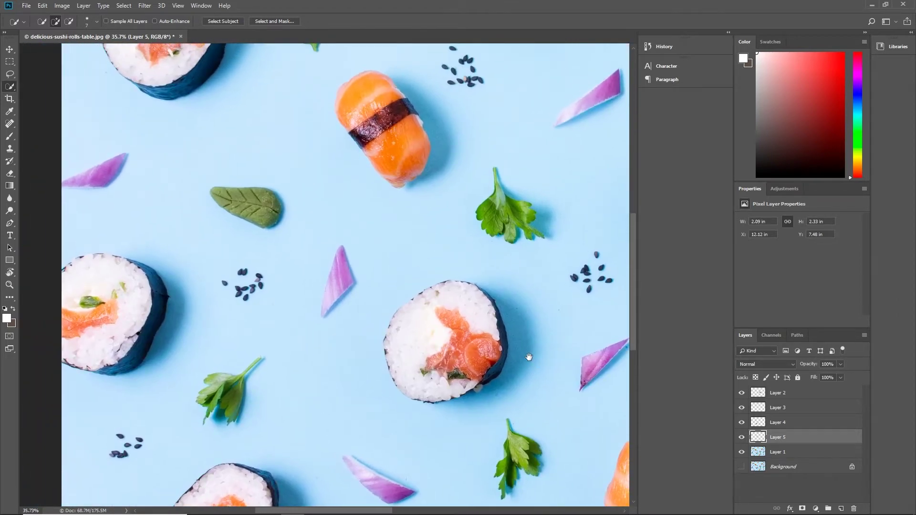
click(782, 452)
Step: Select the purple onion slice, trimming its blue shadow and extending to the upper tip
scroll(323, 276, up, 6)
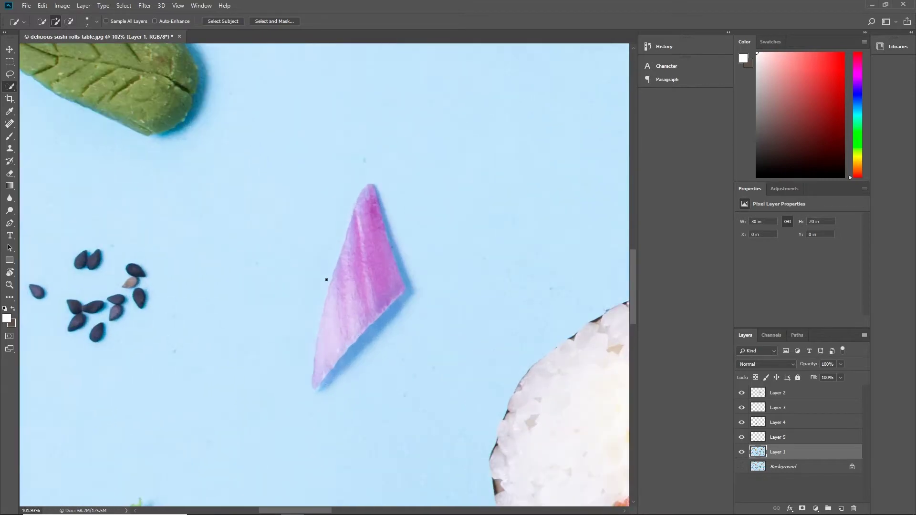
mouse_move(354, 287)
mouse_down()
mouse_move(383, 280)
mouse_move(344, 331)
mouse_move(339, 370)
mouse_move(400, 377)
mouse_move(370, 400)
mouse_move(442, 342)
mouse_move(467, 304)
mouse_move(427, 176)
mouse_up()
key(alt)
drag(359, 429, 358, 421)
scroll(382, 183, up, 6)
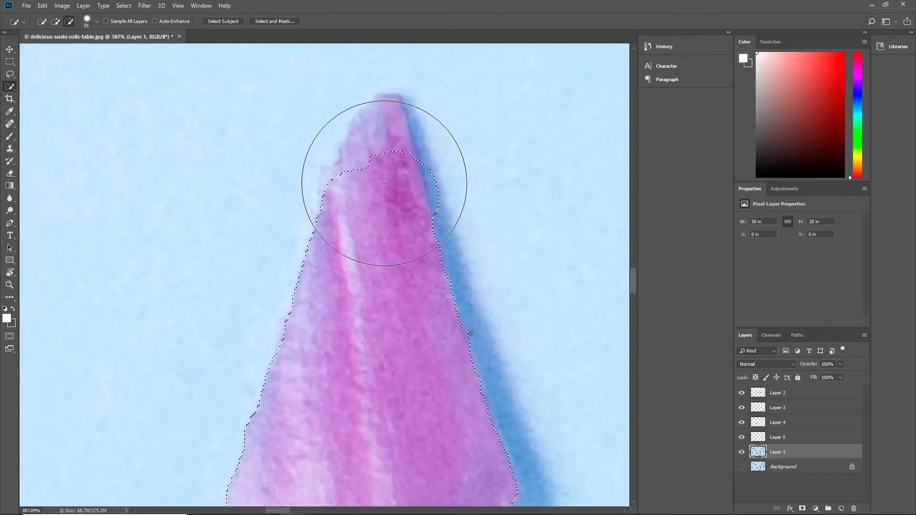
alt+right_click(381, 187)
mouse_move(358, 147)
mouse_down()
mouse_move(373, 143)
mouse_move(369, 213)
mouse_up()
scroll(410, 248, down, 10)
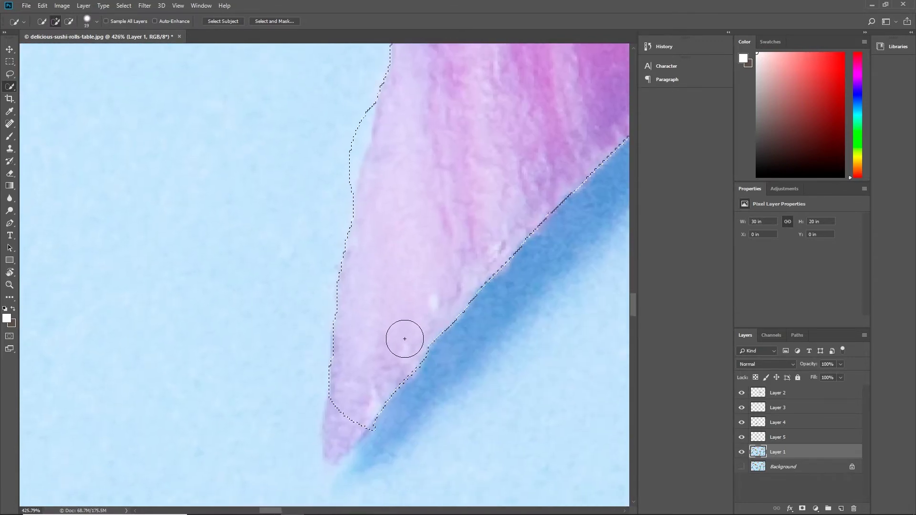
Step: Extend the onion selection to the bottom tip and tighten its lower-right edge
alt+right_click(398, 345)
drag(348, 403, 335, 445)
key(alt)
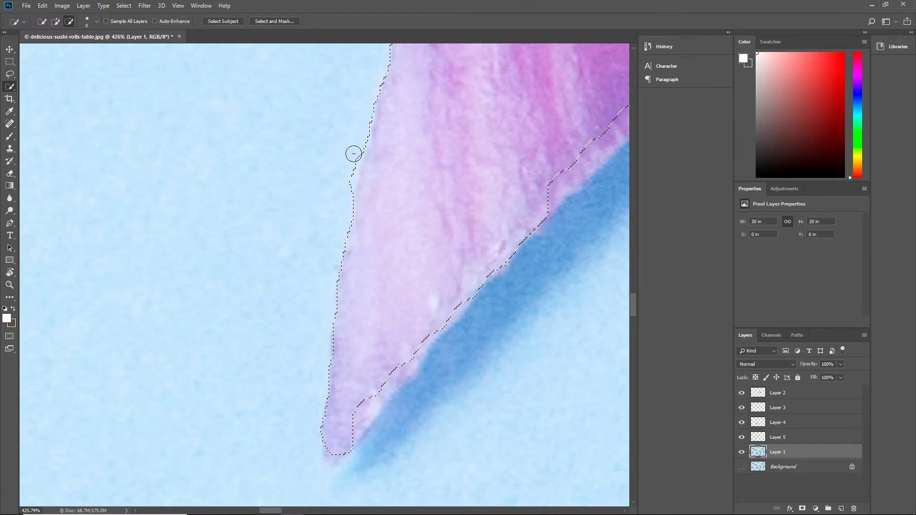
scroll(427, 176, down, 8)
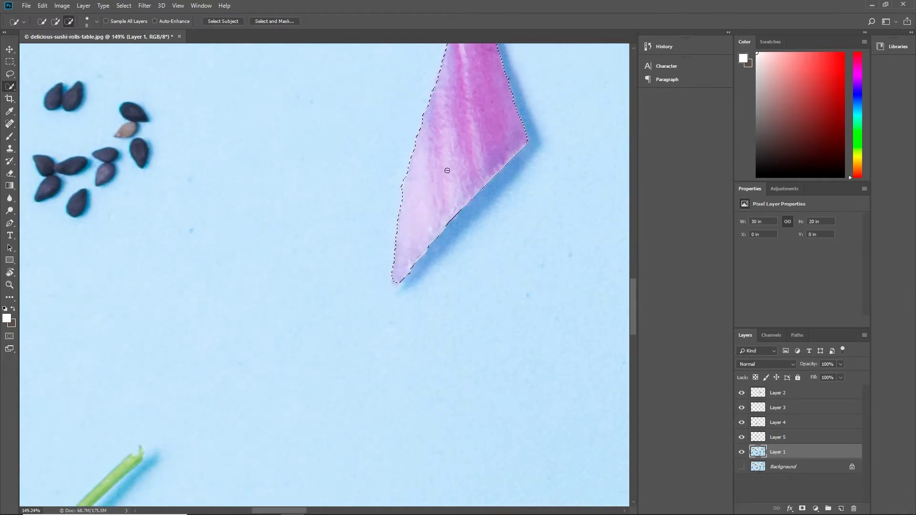
scroll(448, 201, up, 5)
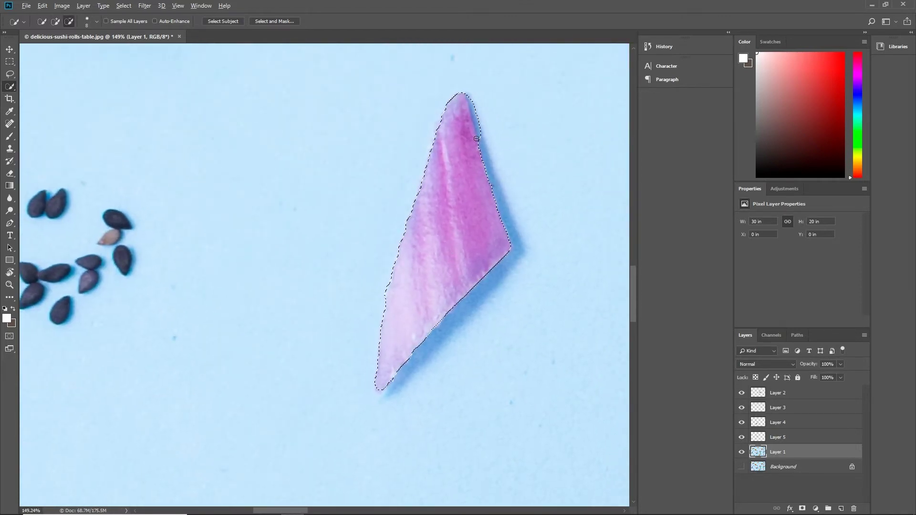
mouse_move(481, 131)
mouse_down()
mouse_move(471, 95)
mouse_move(474, 126)
mouse_up()
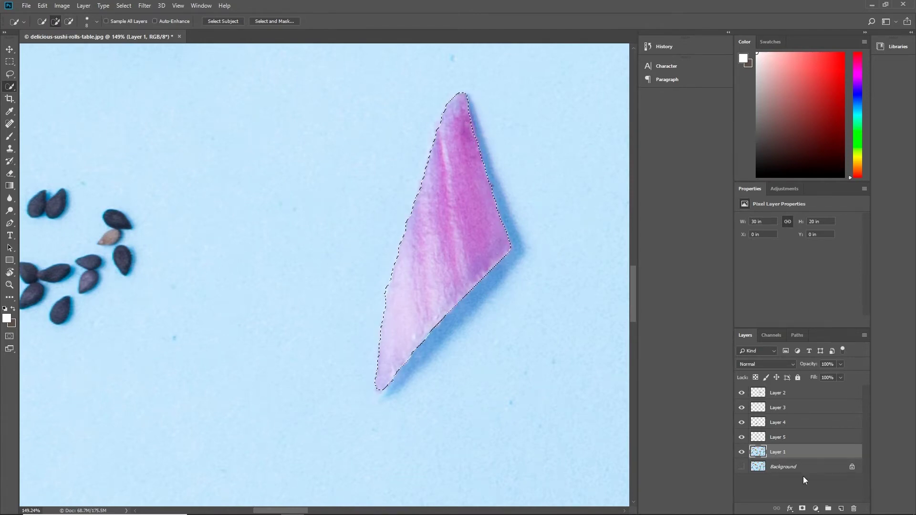
Step: Copy the onion slice onto Layer 6, show Layer 1 again, zoom out, and pick the Move tool
key(ctrl+j)
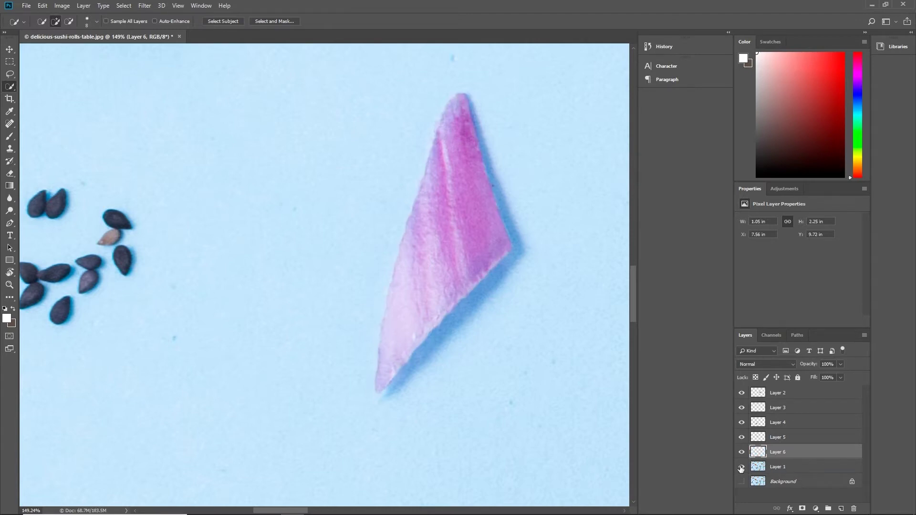
click(740, 468)
scroll(439, 347, down, 8)
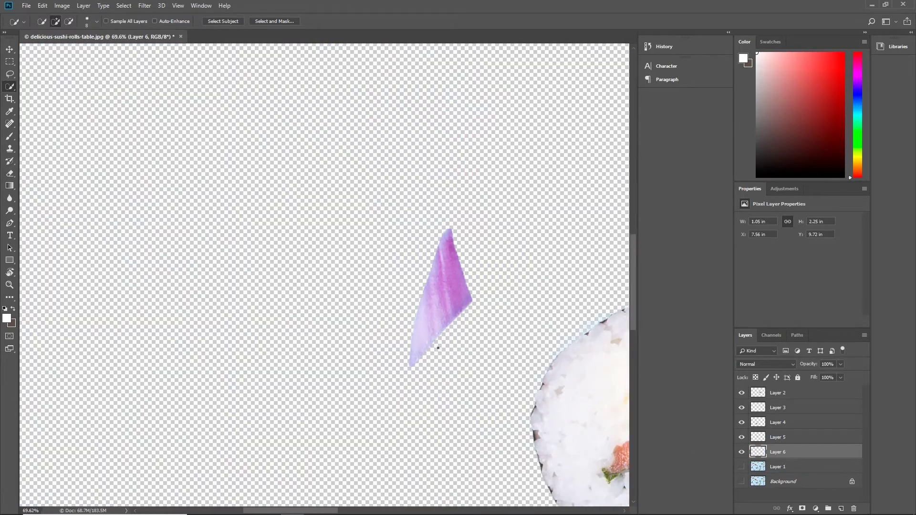
scroll(446, 350, down, 3)
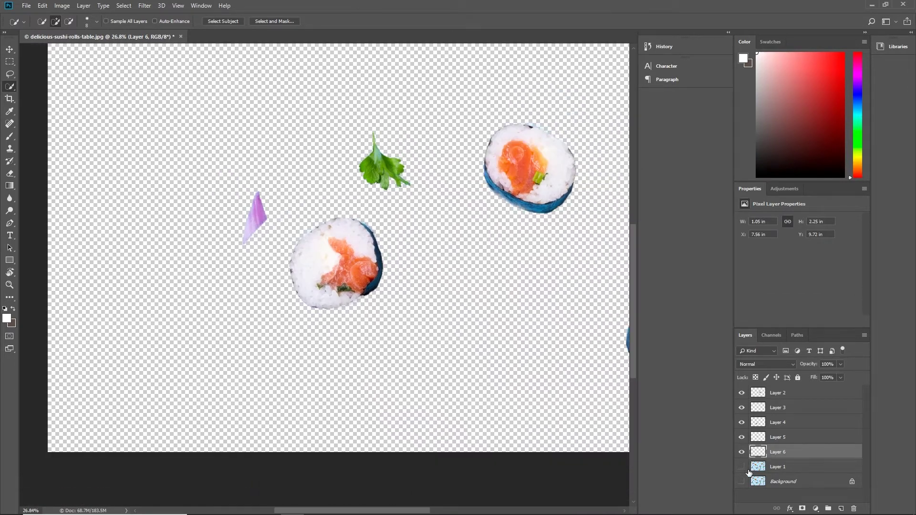
click(741, 466)
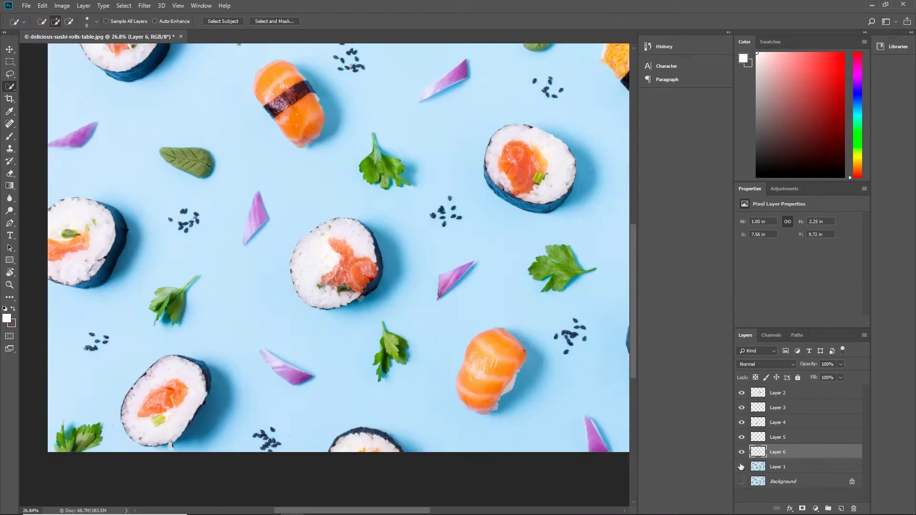
scroll(421, 299, down, 3)
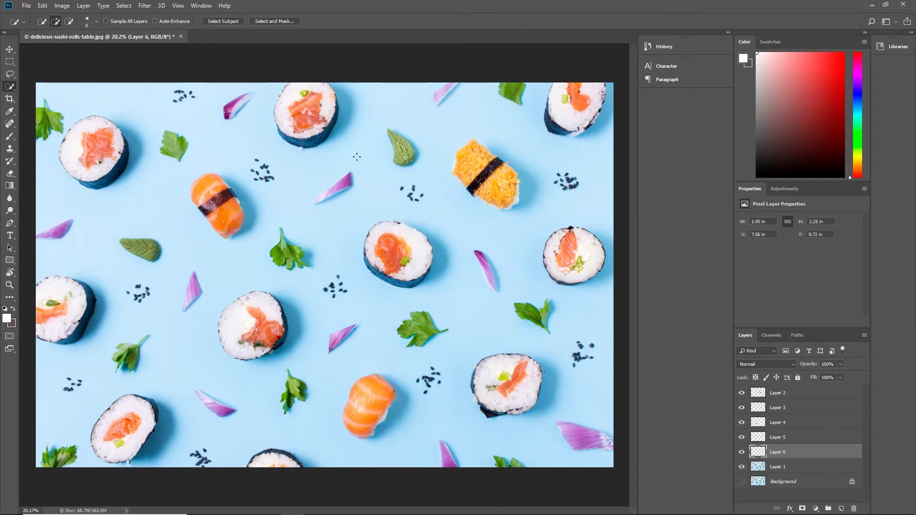
click(12, 49)
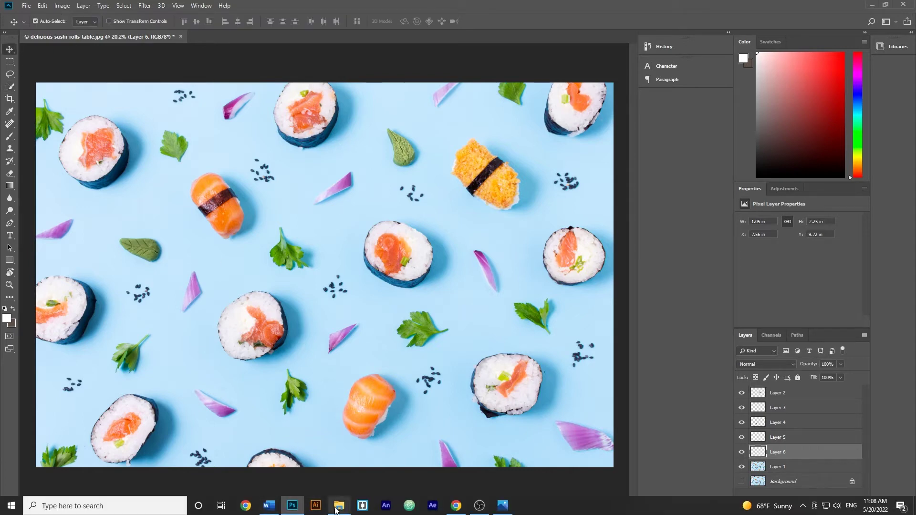
Step: Extract the banner zip in the freepik2 folder and open 4416595.jpg in Photoshop as a new document
click(339, 506)
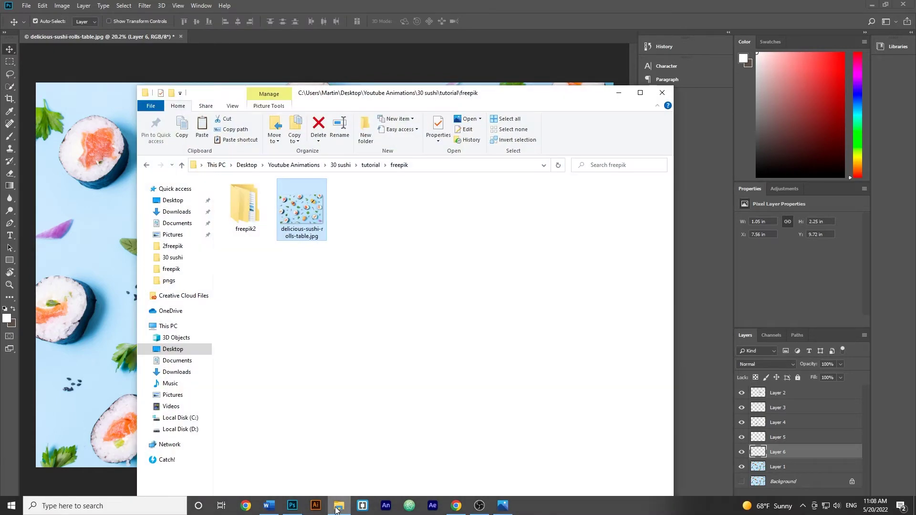
double_click(243, 212)
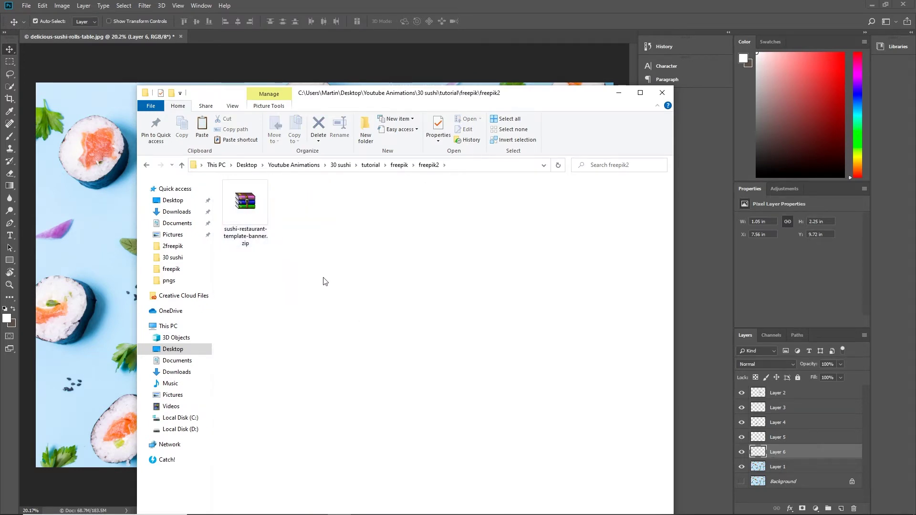
right_click(249, 209)
click(296, 267)
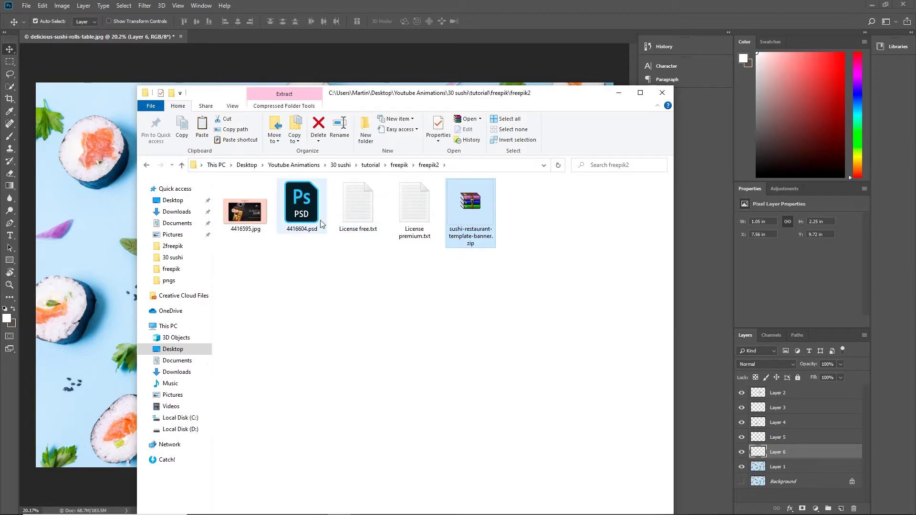
drag(245, 223, 247, 39)
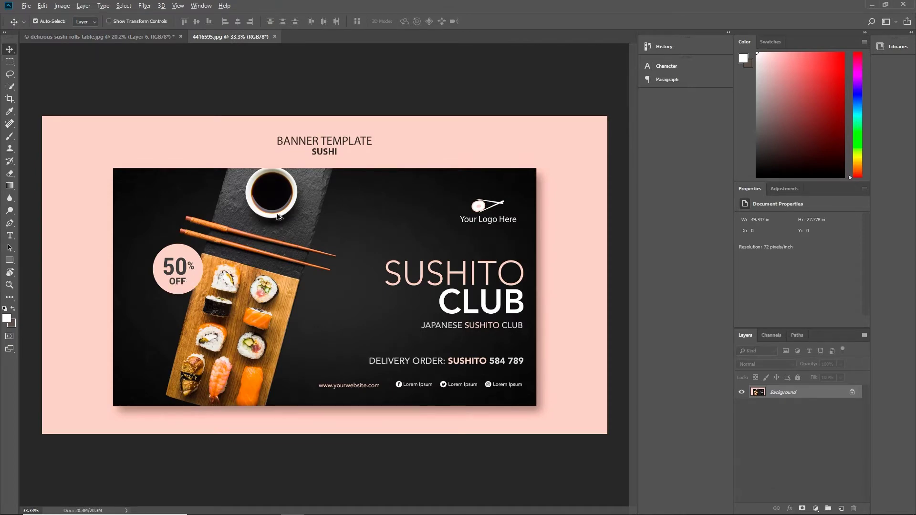
Step: Duplicate the banner's Background onto Layer 1 with Ctrl+J and hide the Background layer
scroll(278, 216, up, 6)
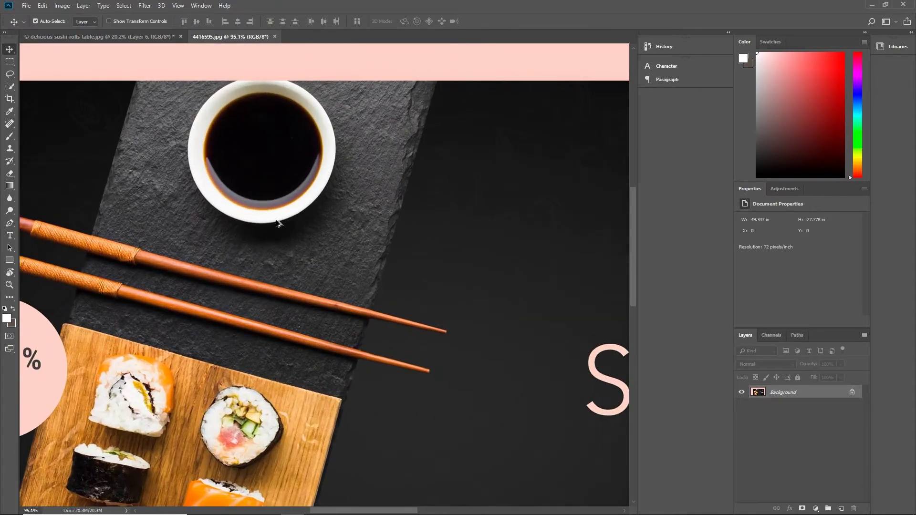
drag(238, 328, 307, 332)
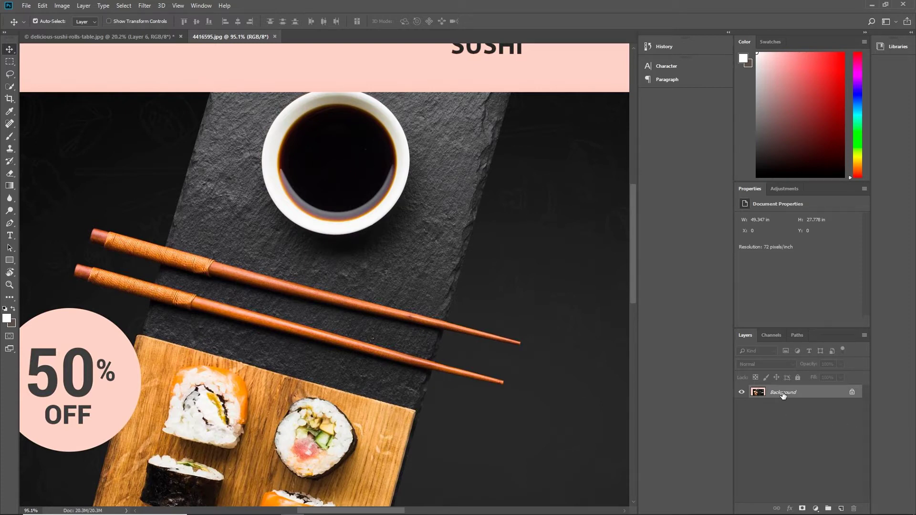
key(ctrl+j)
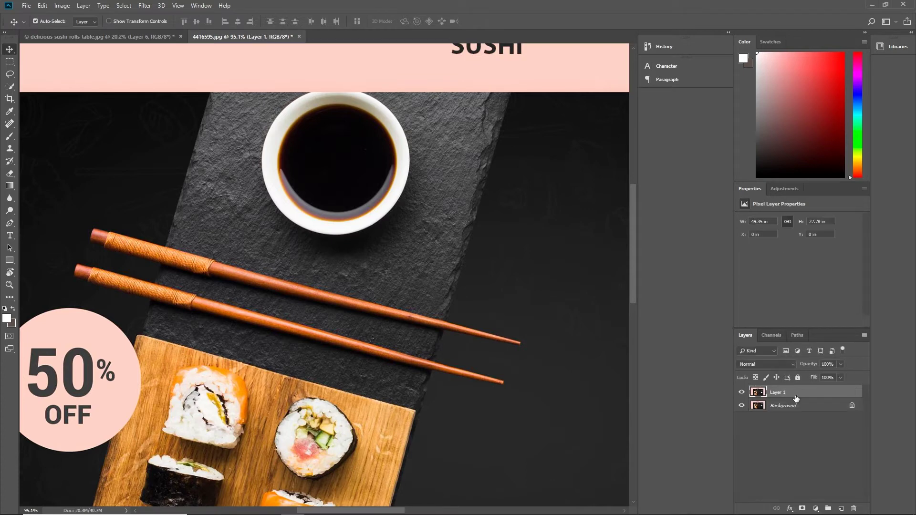
click(740, 406)
scroll(460, 245, up, 2)
alt+scroll(317, 194, up, 5)
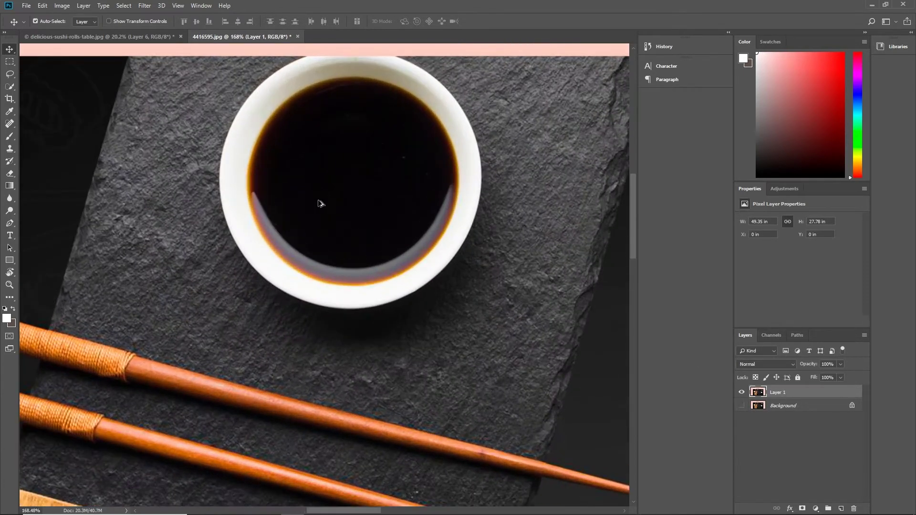
Step: Select the soy sauce bowl with the Quick Selection tool, refining the selection along its top rim
click(13, 91)
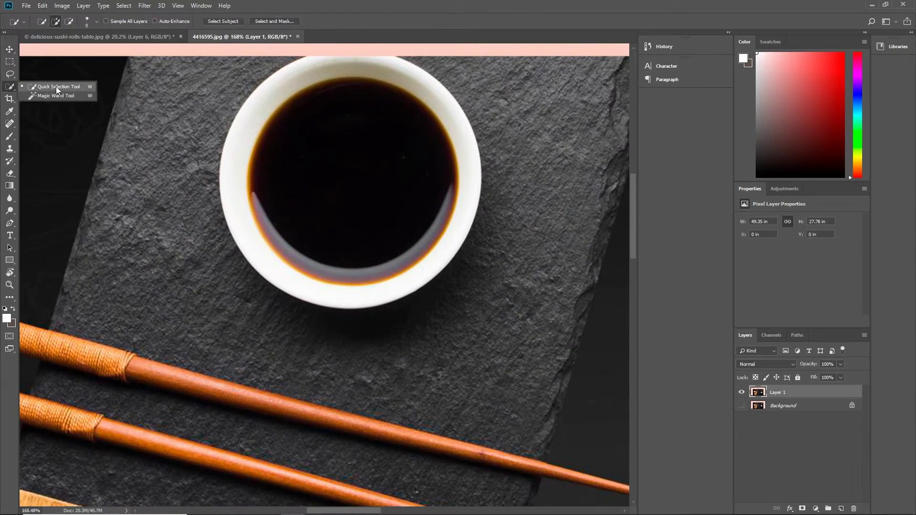
click(56, 86)
mouse_move(316, 203)
mouse_down()
mouse_move(416, 172)
mouse_move(349, 177)
mouse_up()
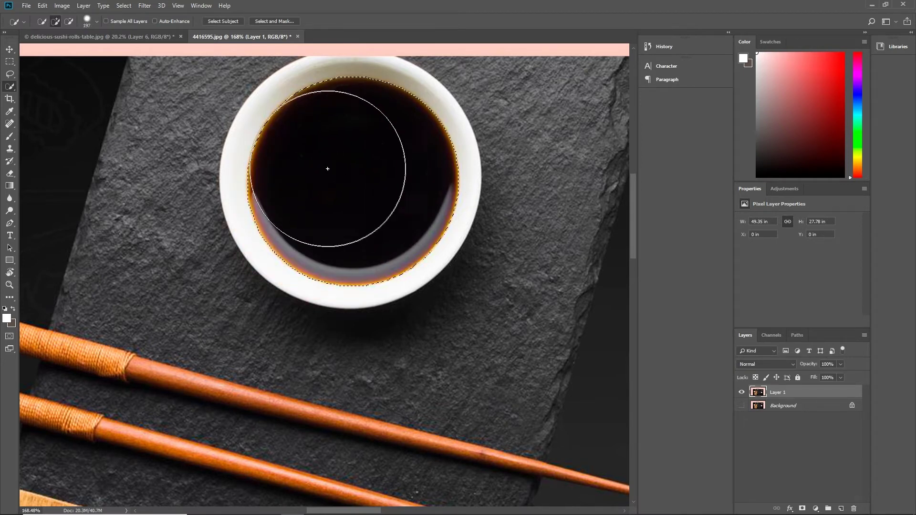
click(327, 167)
mouse_move(338, 216)
mouse_down()
mouse_move(364, 188)
mouse_move(357, 139)
mouse_move(345, 137)
mouse_move(362, 142)
mouse_up()
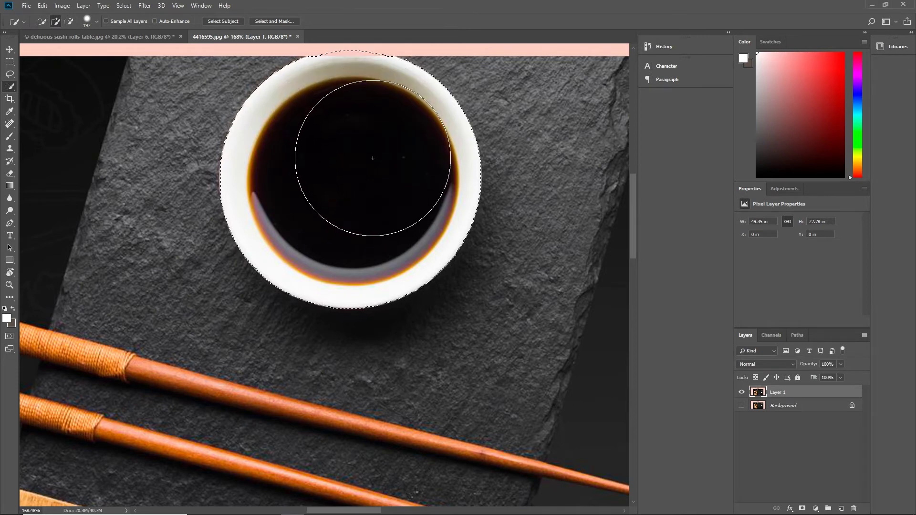
scroll(372, 153, up, 3)
alt+right_click(358, 133)
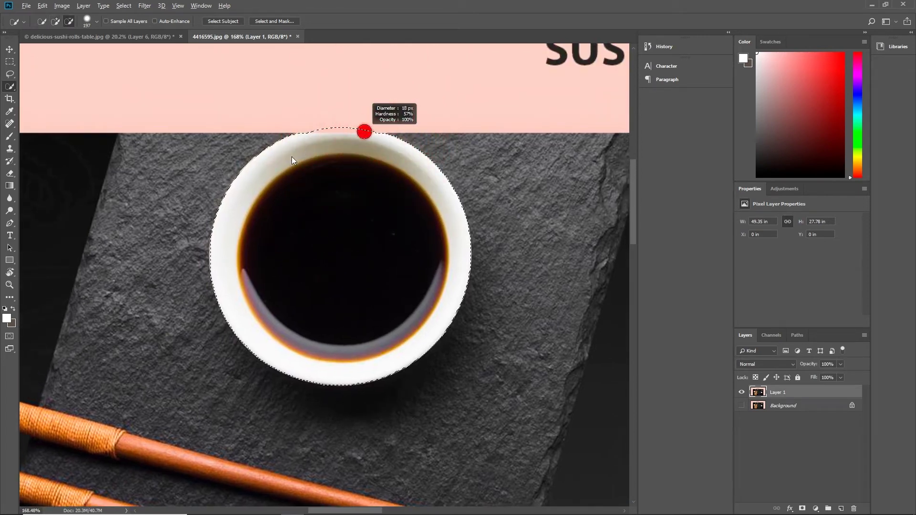
alt+click(337, 115)
mouse_move(337, 115)
alt+mouse_down()
mouse_move(366, 114)
mouse_move(316, 112)
alt+mouse_up()
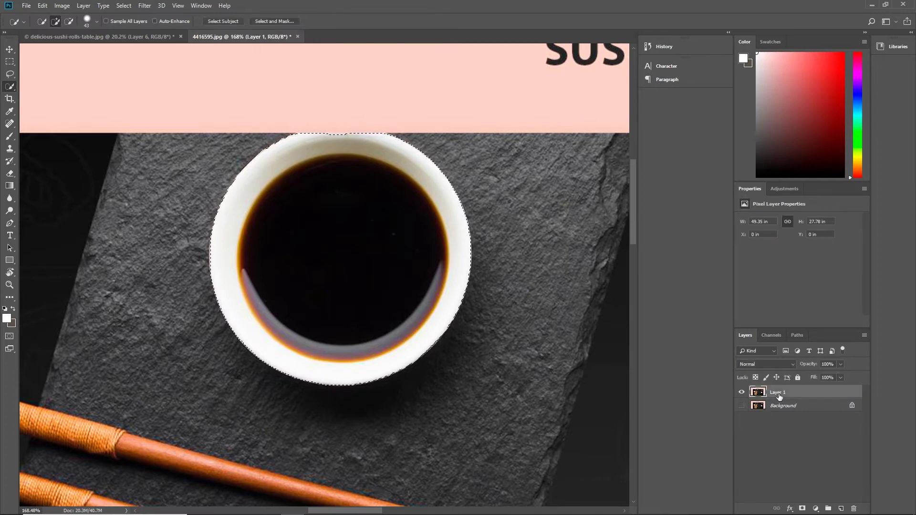
Step: Copy the selected bowl onto its own Layer 2 and hide Layer 1
key(ctrl+j)
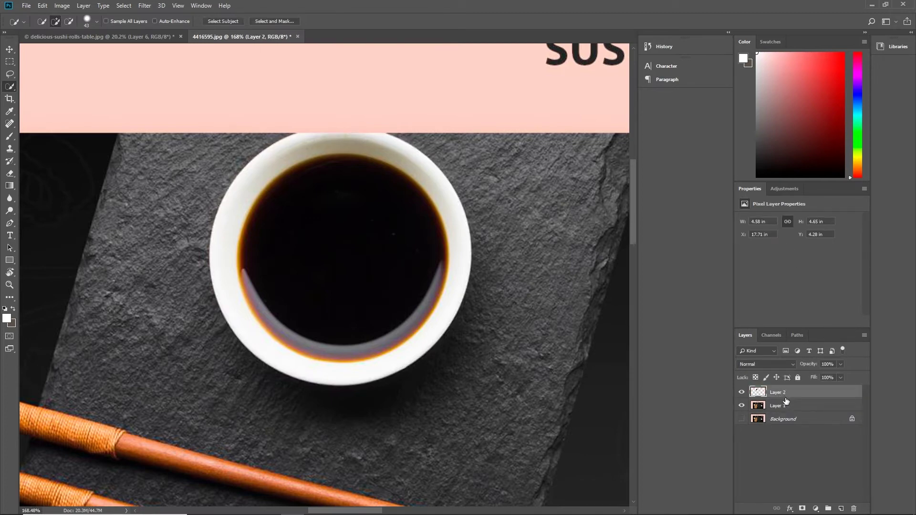
click(741, 406)
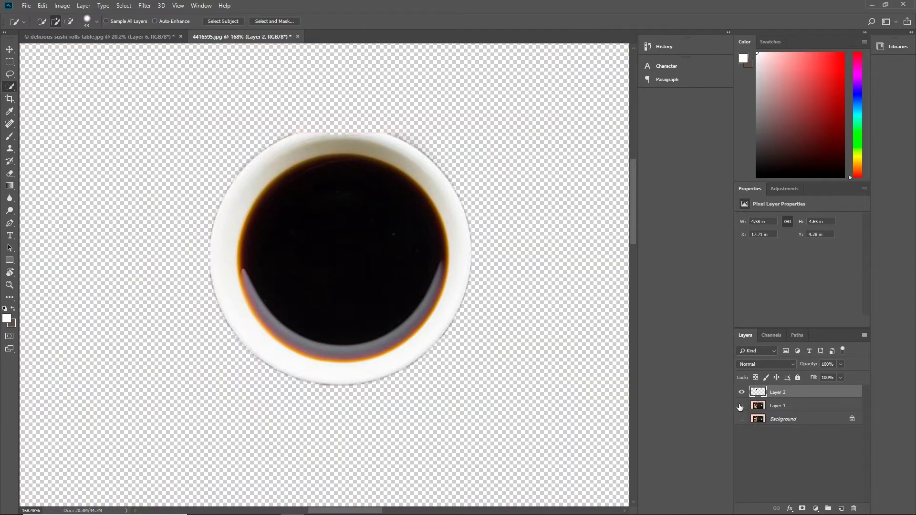
click(9, 50)
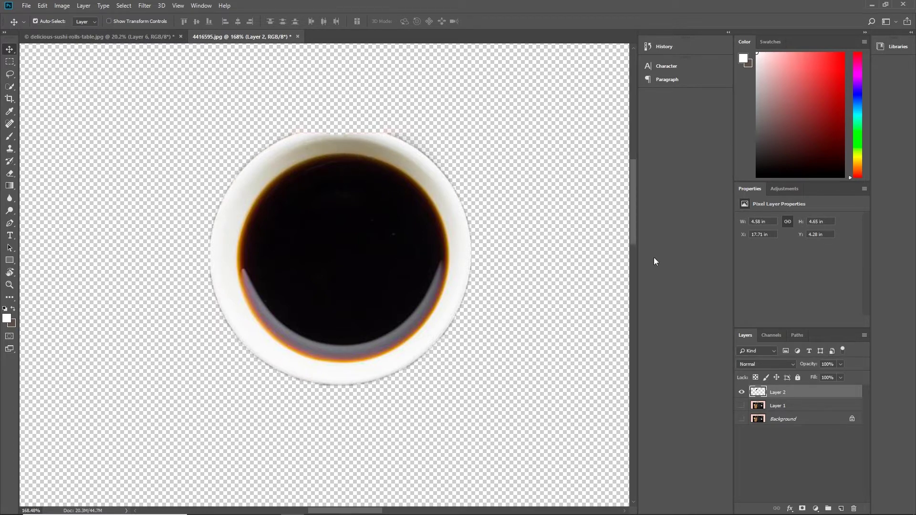
Step: Hide the bowl's Layer 2, show Layer 1 again, and bring the chopsticks into view
click(742, 392)
click(741, 405)
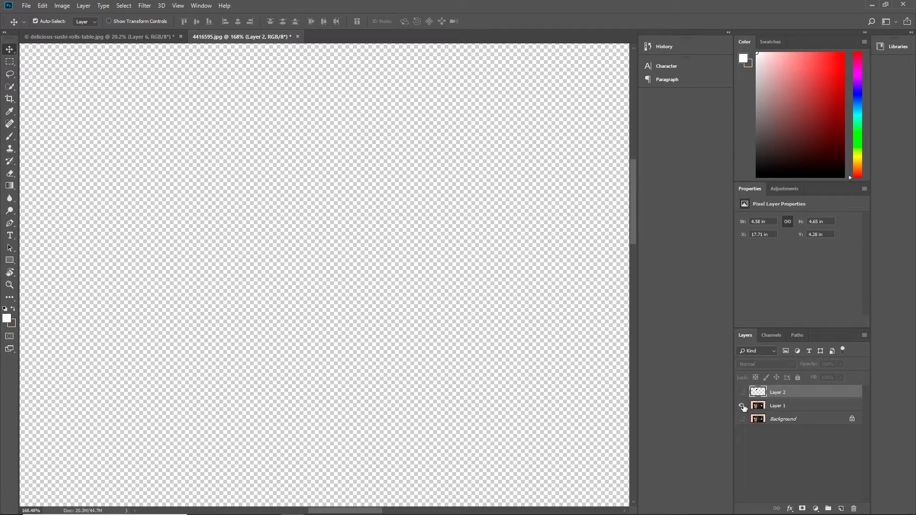
scroll(337, 321, down, 5)
scroll(384, 310, down, 3)
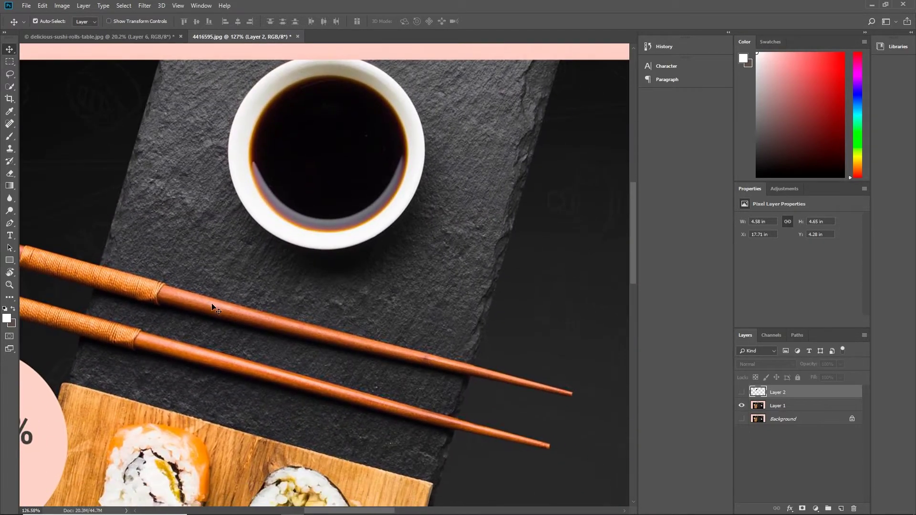
drag(319, 357, 372, 370)
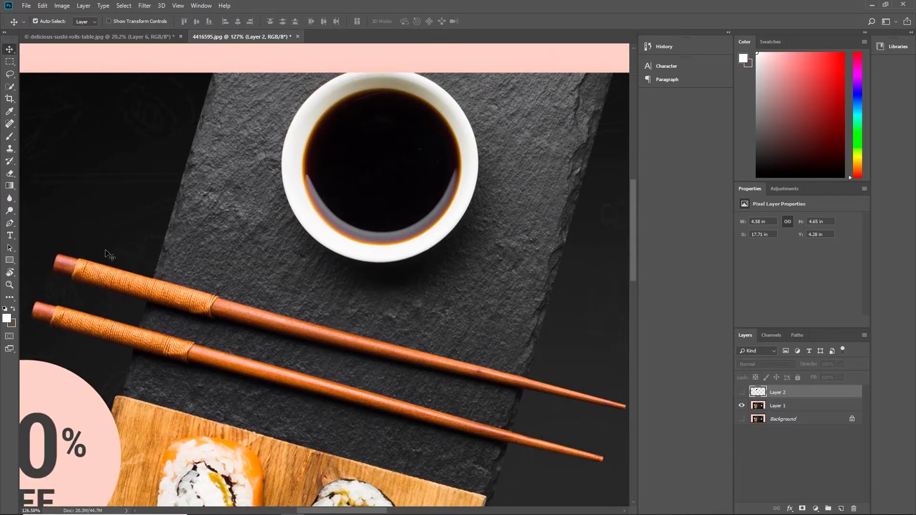
Step: Choose the Pen Tool with its drawing mode set to Path
right_click(13, 226)
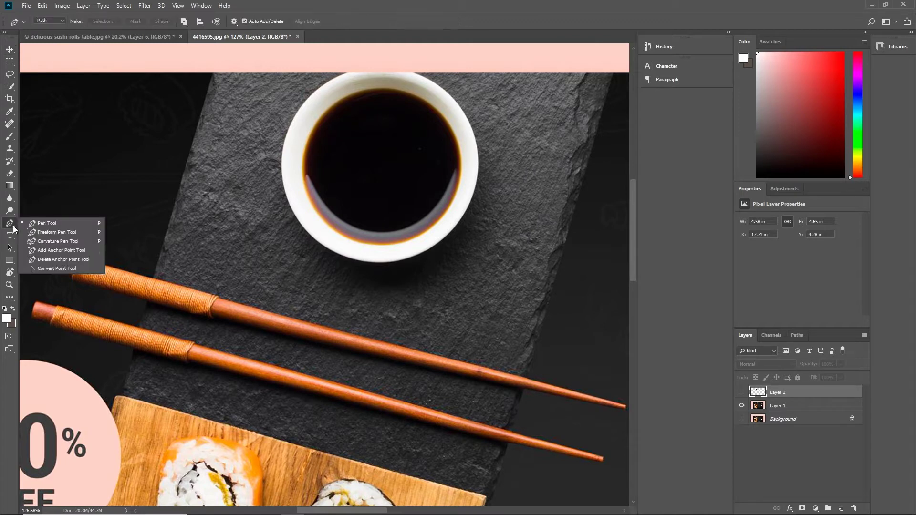
click(45, 222)
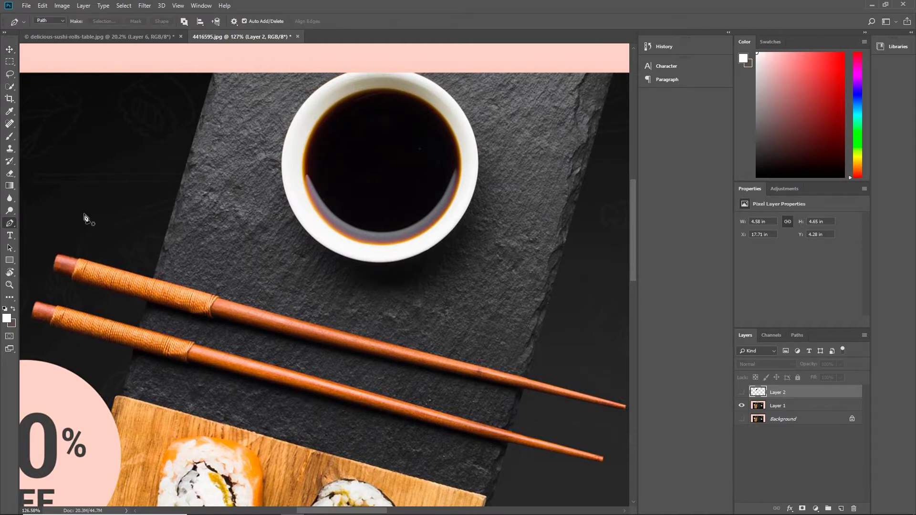
click(64, 20)
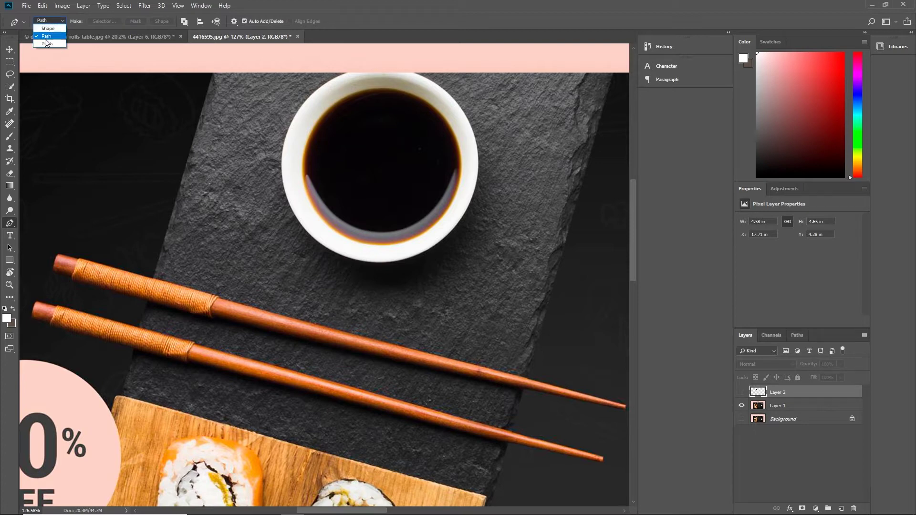
click(46, 36)
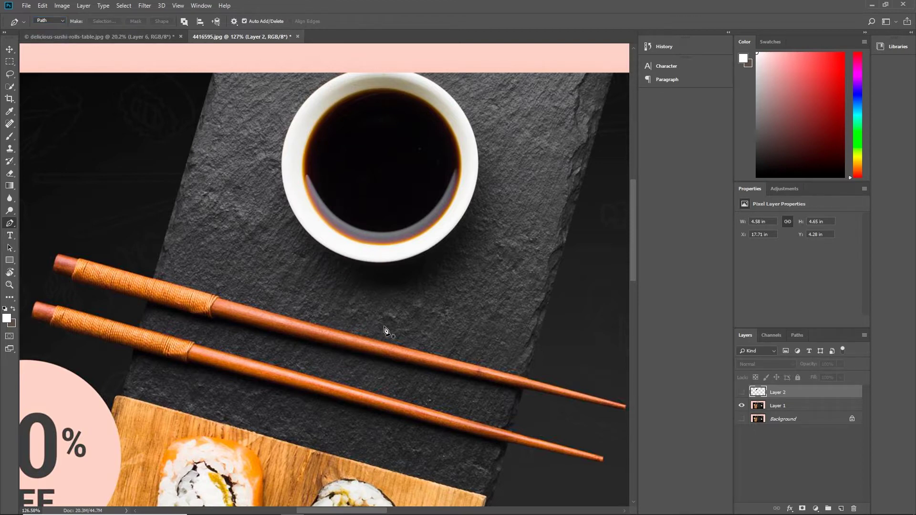
Step: On Layer 1, start the path at the chopstick tip and anchor along its edge to the cord wrap
click(775, 406)
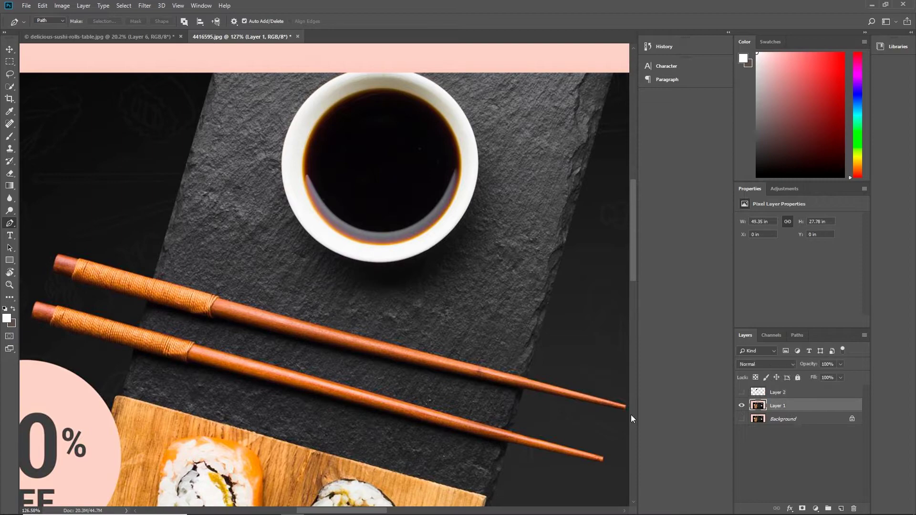
drag(554, 399, 480, 344)
scroll(550, 361, up, 10)
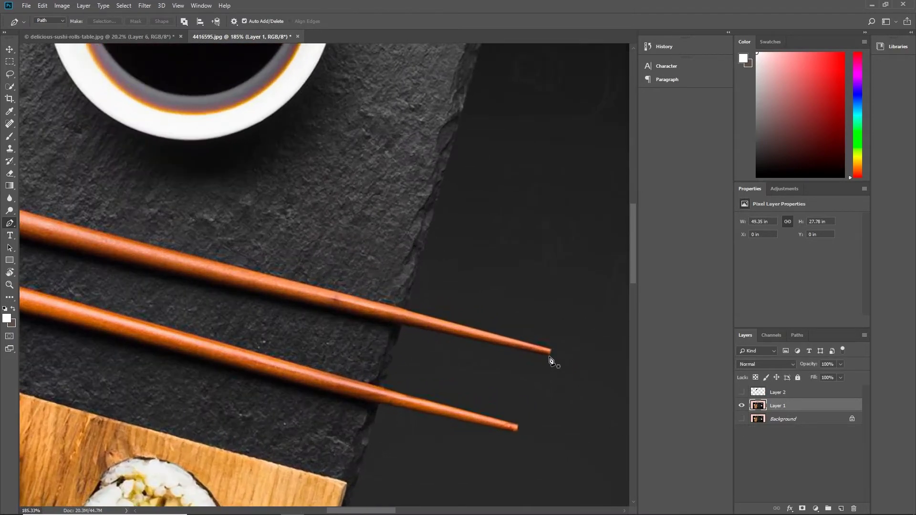
scroll(549, 361, down, 2)
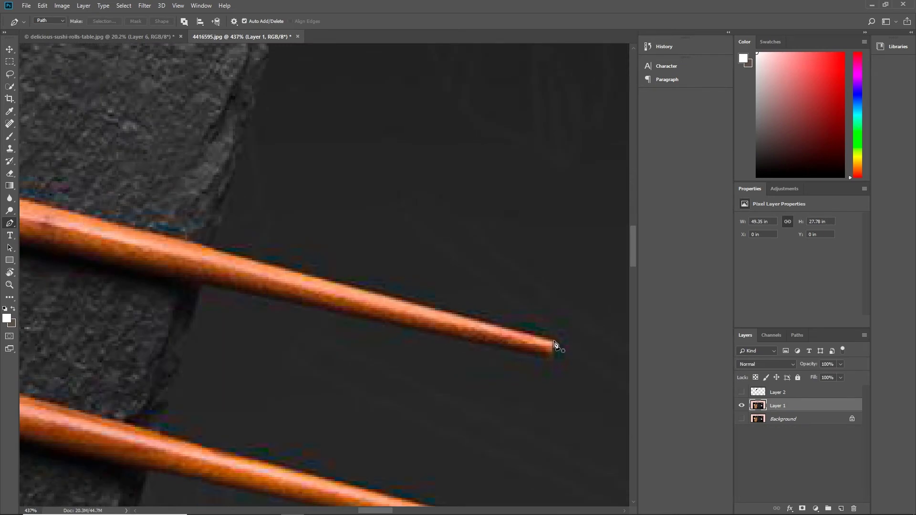
click(555, 345)
drag(284, 298, 540, 367)
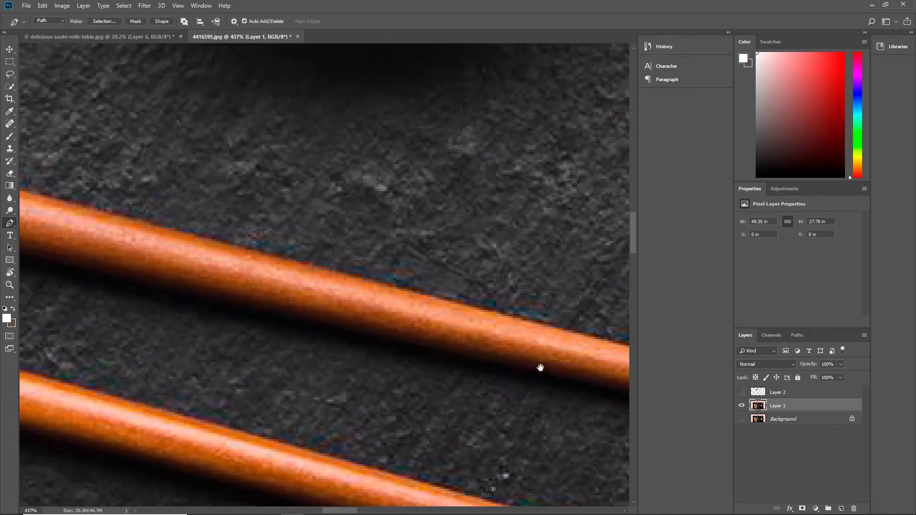
drag(239, 279, 523, 388)
drag(121, 214, 357, 315)
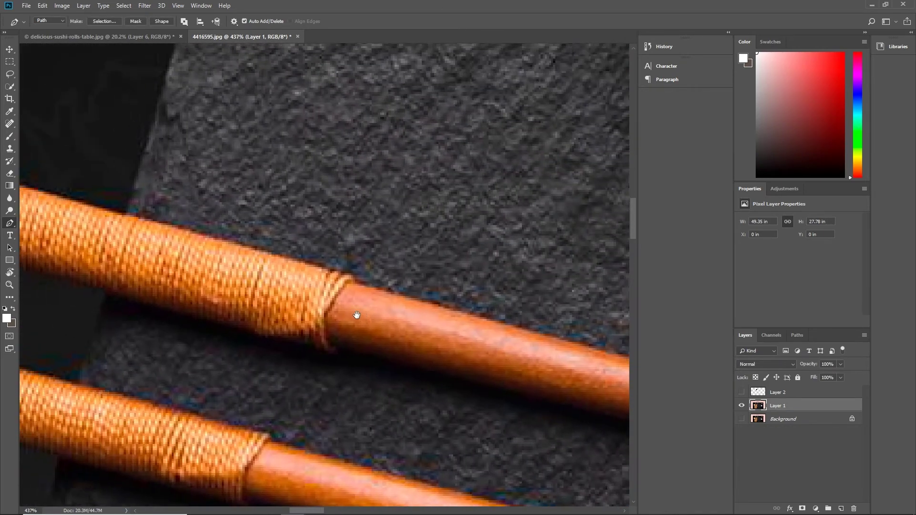
click(356, 286)
drag(515, 362, 204, 301)
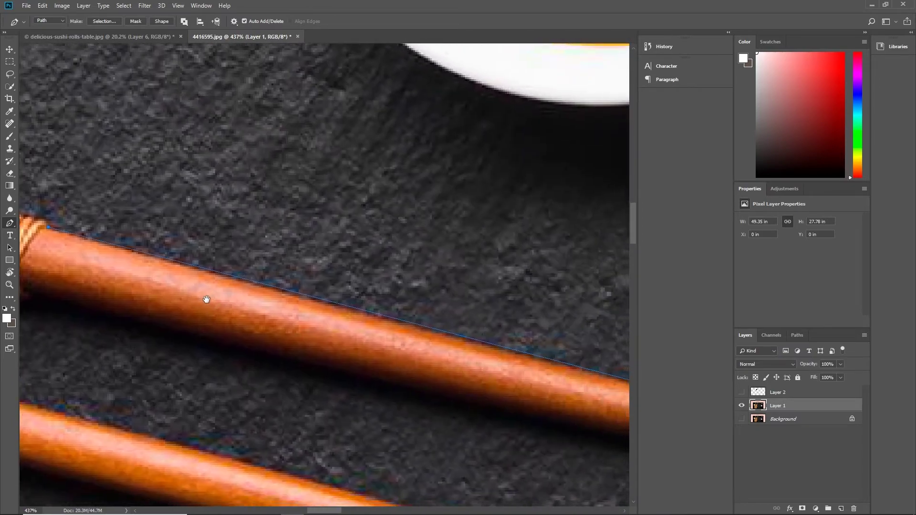
drag(361, 295, 344, 287)
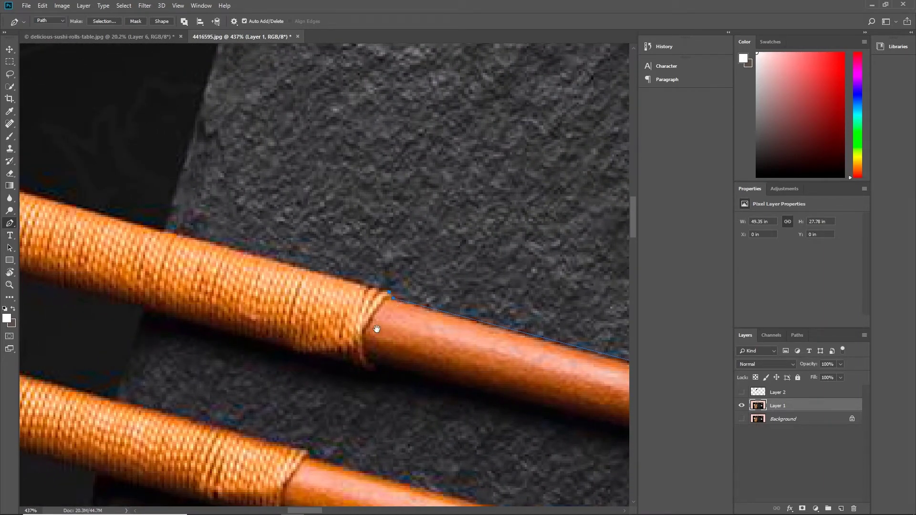
drag(376, 329, 615, 381)
drag(162, 253, 374, 306)
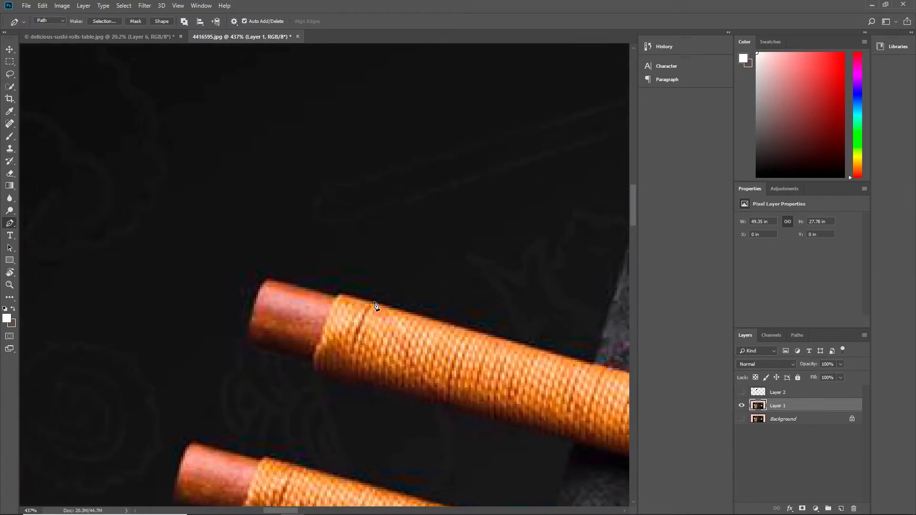
click(344, 294)
Step: Curve the path around the chopstick's wrapped end, back along its lower edge, and close it at the tip
drag(248, 336, 249, 379)
click(307, 363)
drag(250, 379, 257, 369)
drag(237, 294, 250, 298)
drag(399, 402, 299, 337)
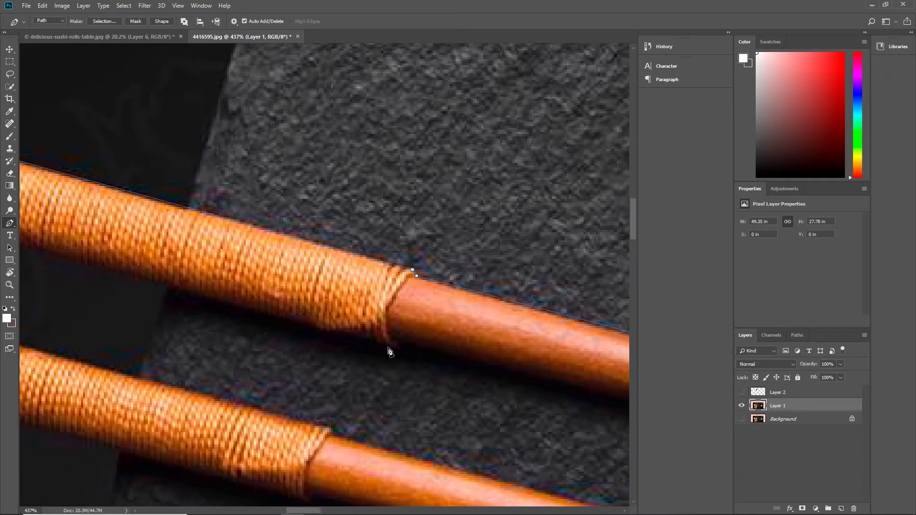
click(389, 347)
drag(536, 382, 332, 329)
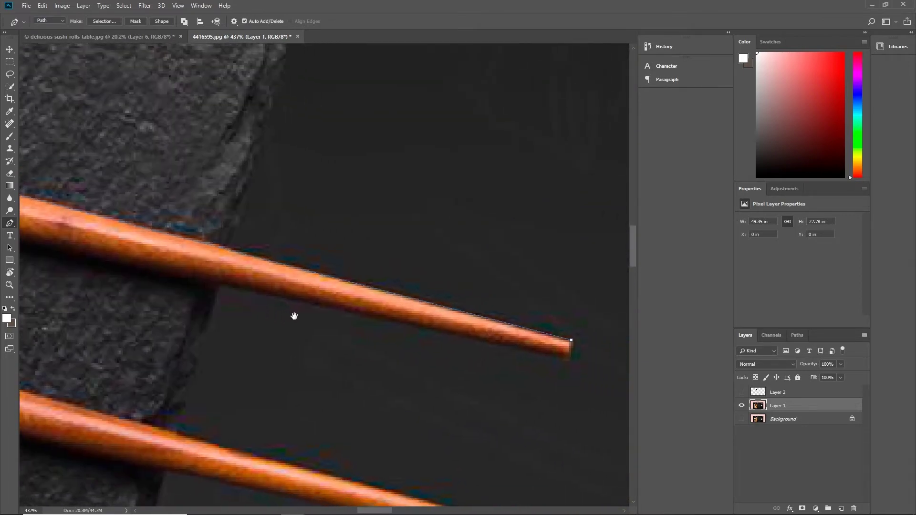
click(538, 349)
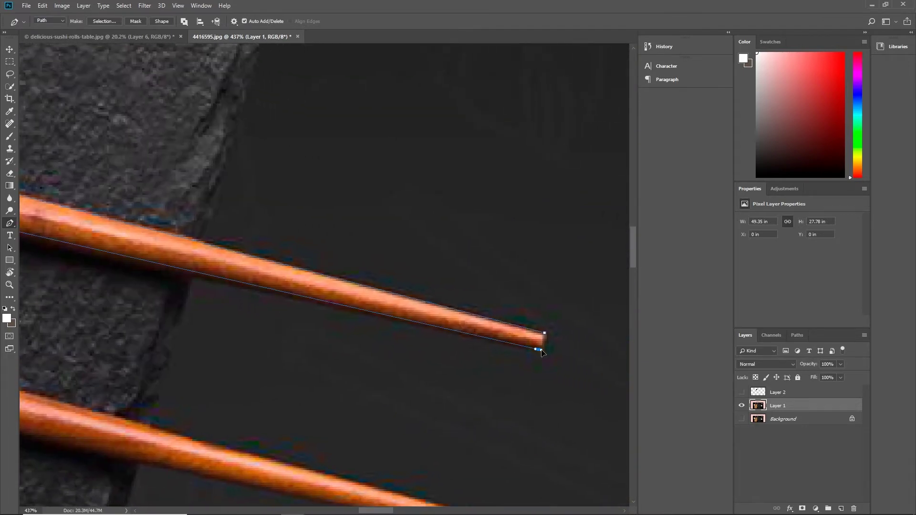
drag(541, 353, 568, 352)
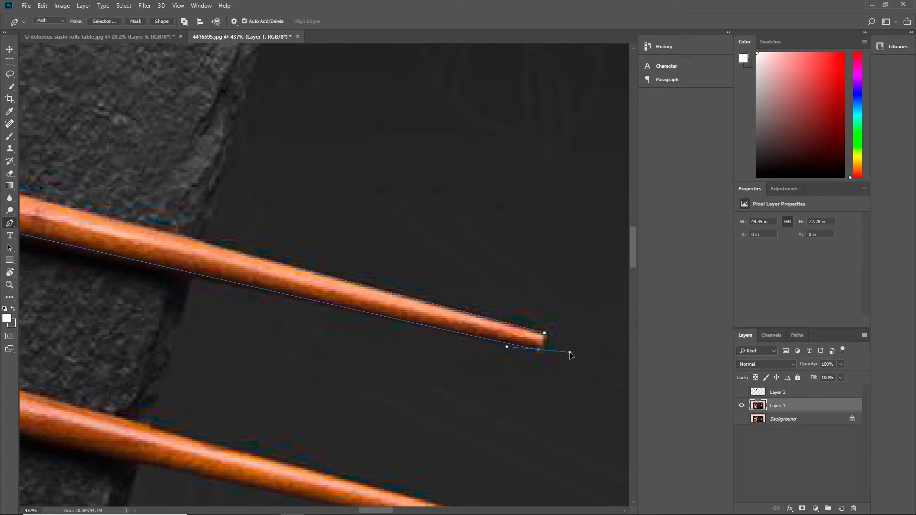
click(544, 334)
scroll(429, 317, down, 2)
Step: Turn the traced chopstick path into a selection with Make Selection
scroll(429, 317, down, 5)
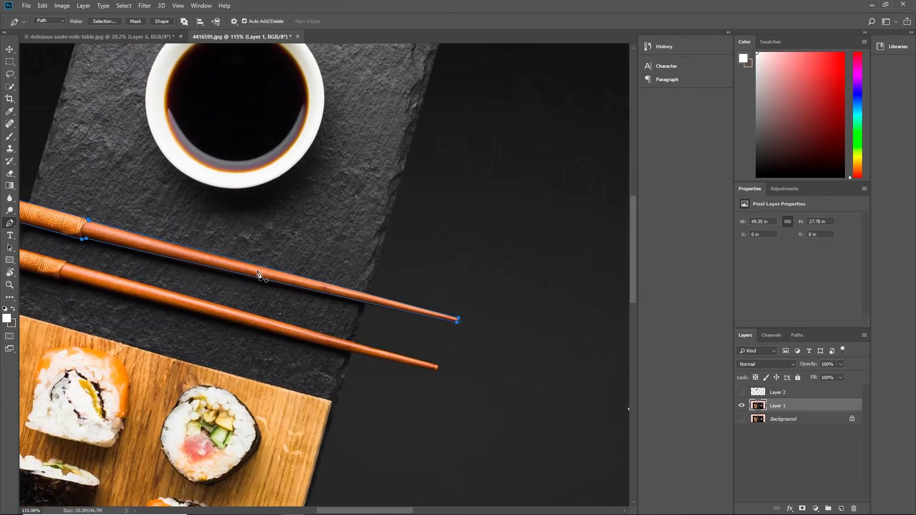
right_click(270, 281)
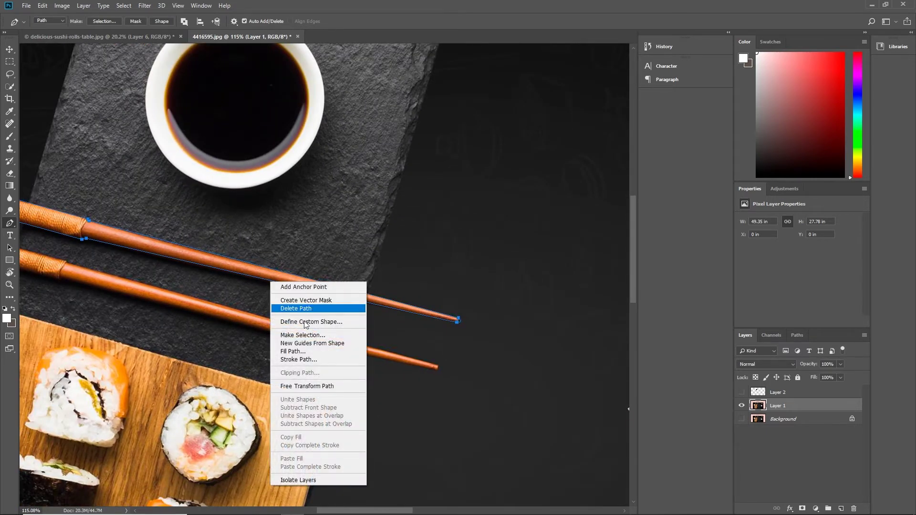
click(313, 335)
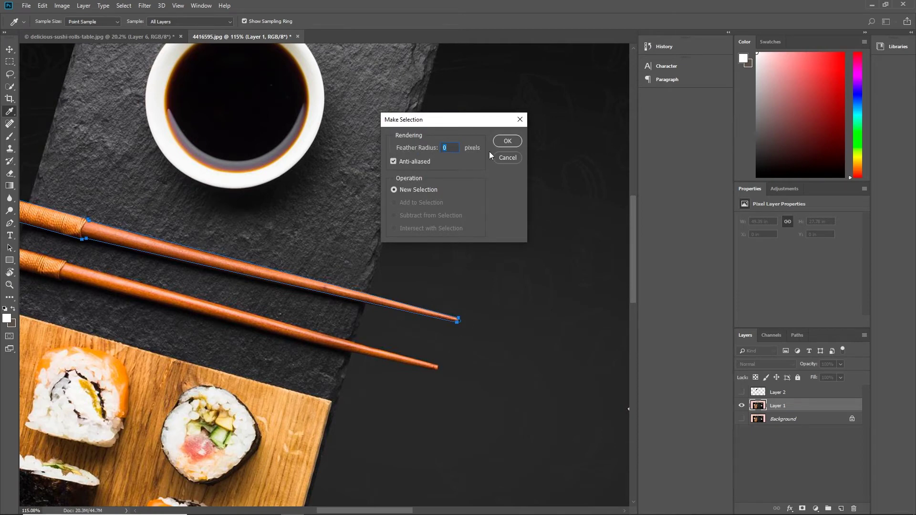
click(507, 141)
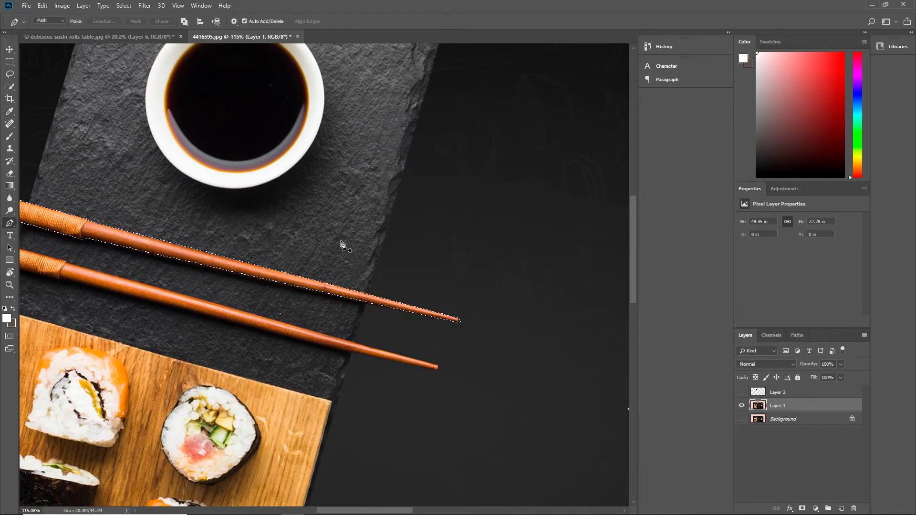
Step: Copy the selected chopstick onto new Layer 3 and hide the original photo layer
drag(196, 228, 324, 254)
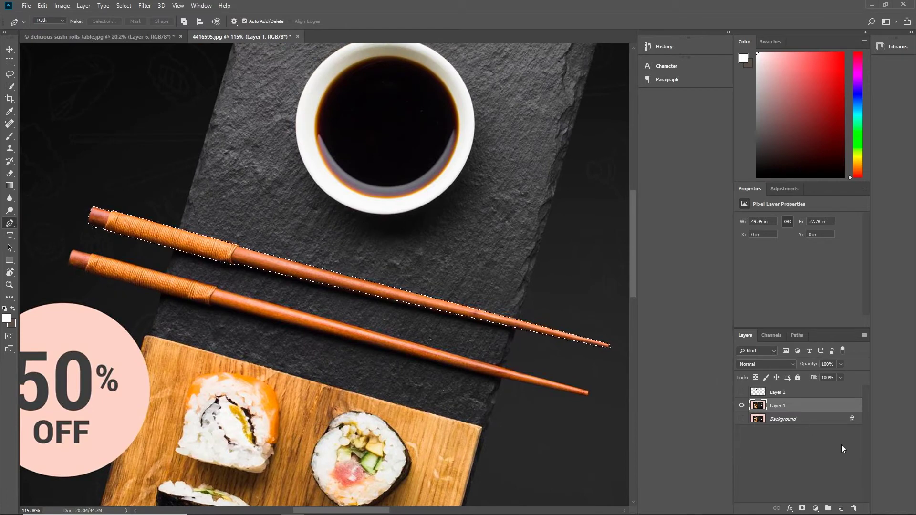
key(ctrl+j)
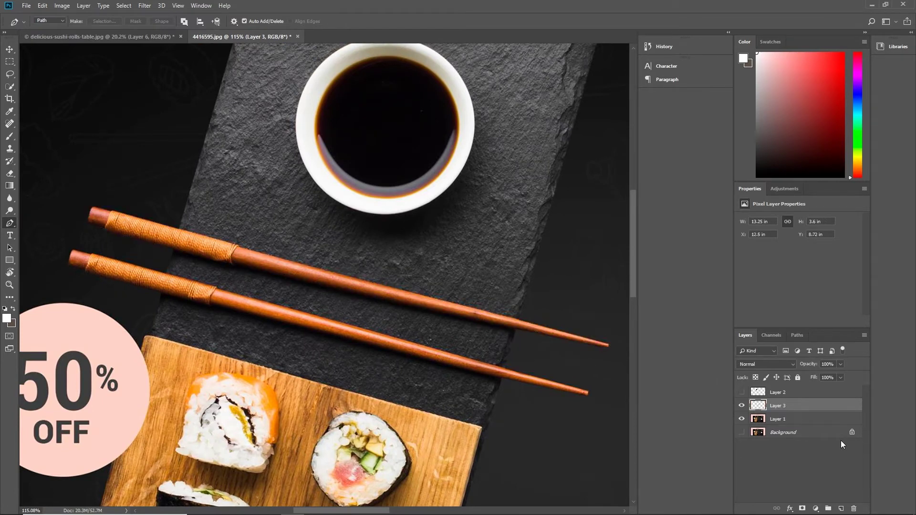
click(741, 419)
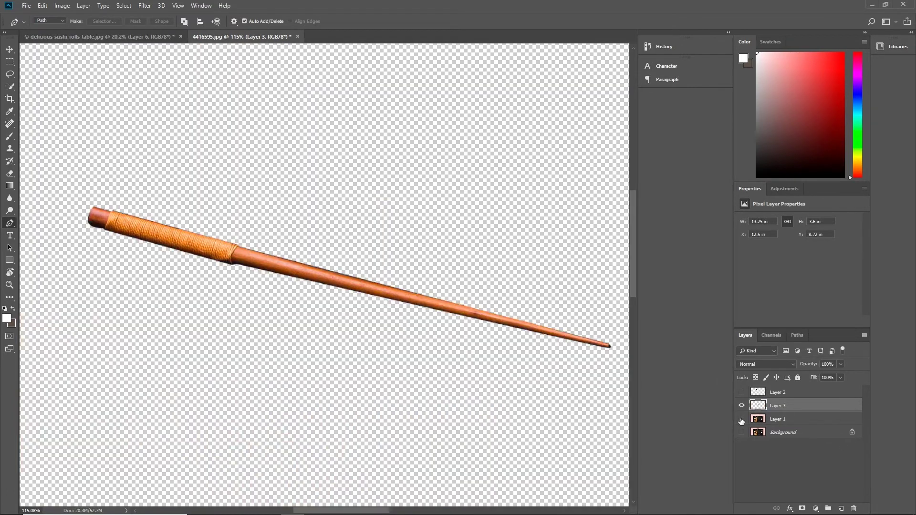
scroll(518, 318, up, 3)
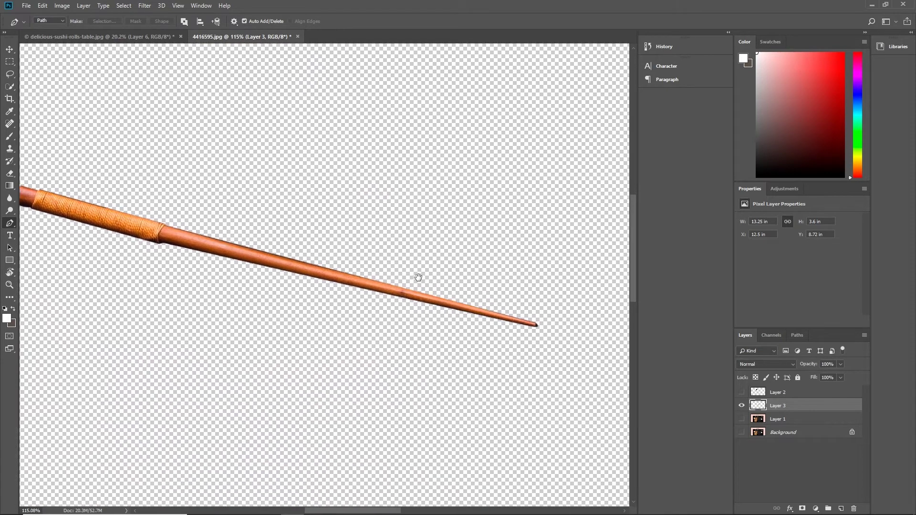
scroll(480, 302, up, 2)
scroll(515, 324, up, 5)
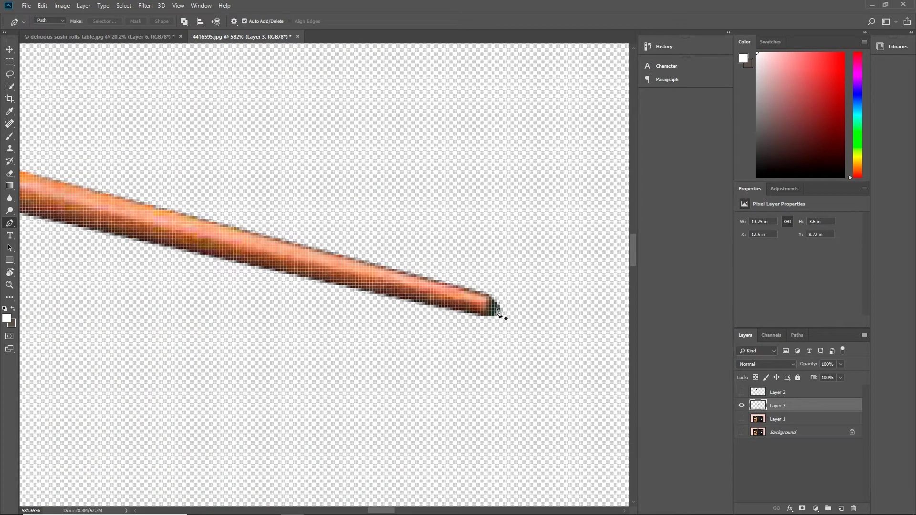
Step: Erase the dark leftover at the chopstick tip with the Eraser and deselect the layer
key(e)
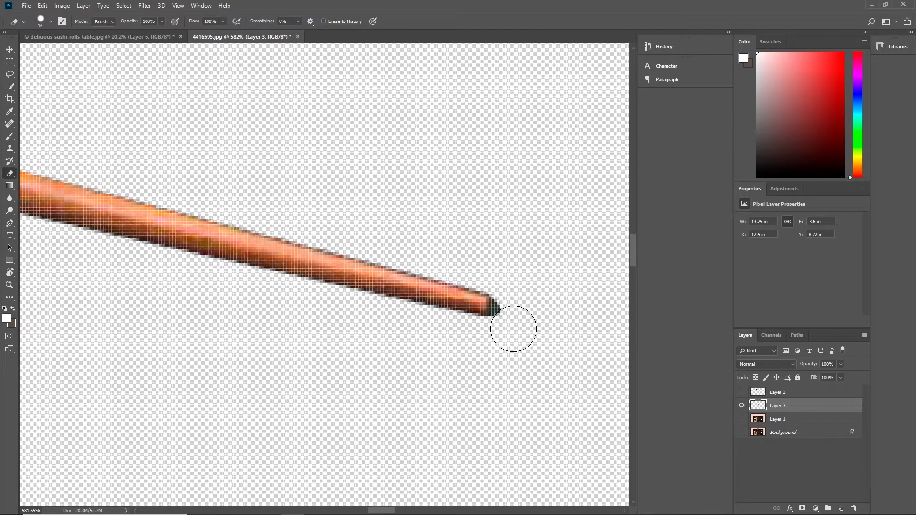
click(517, 301)
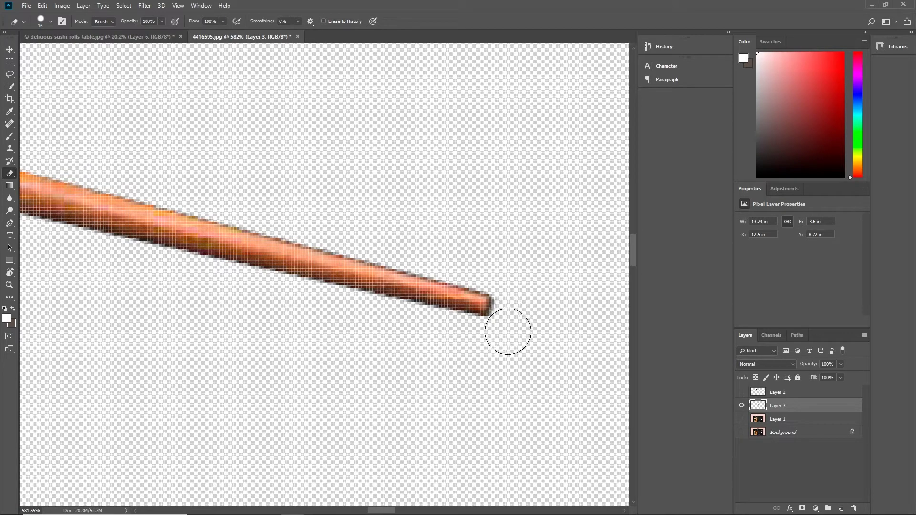
click(513, 303)
scroll(435, 293, down, 8)
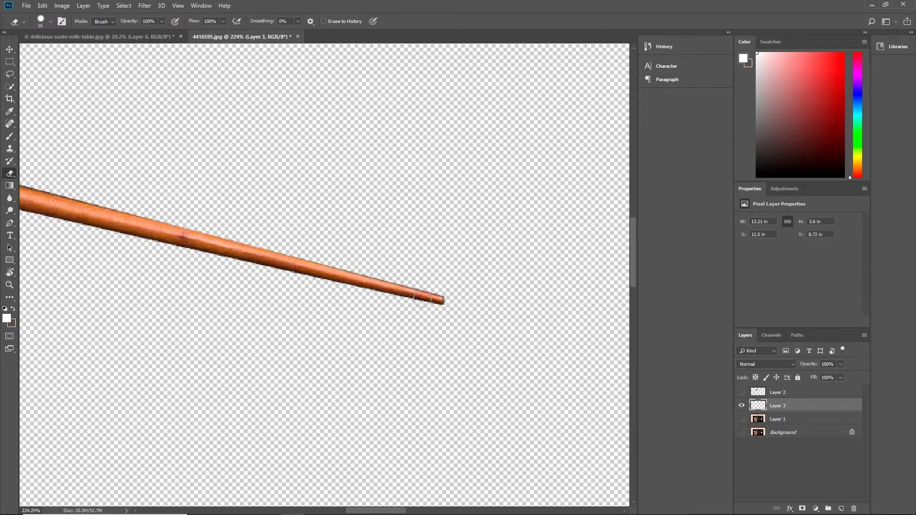
scroll(422, 298, down, 2)
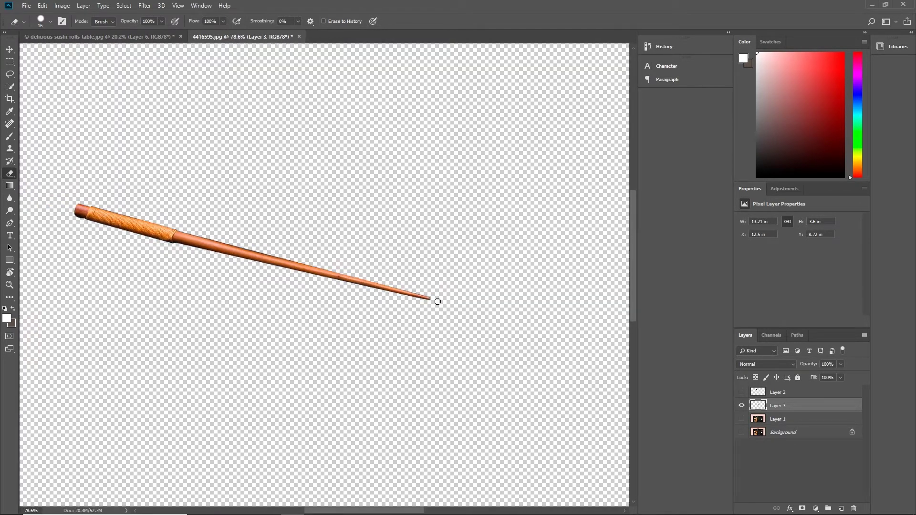
click(9, 49)
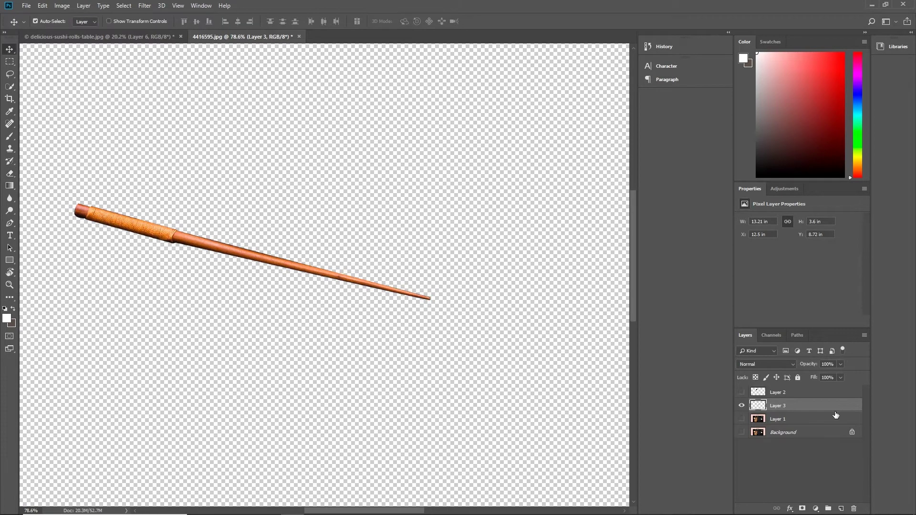
click(822, 465)
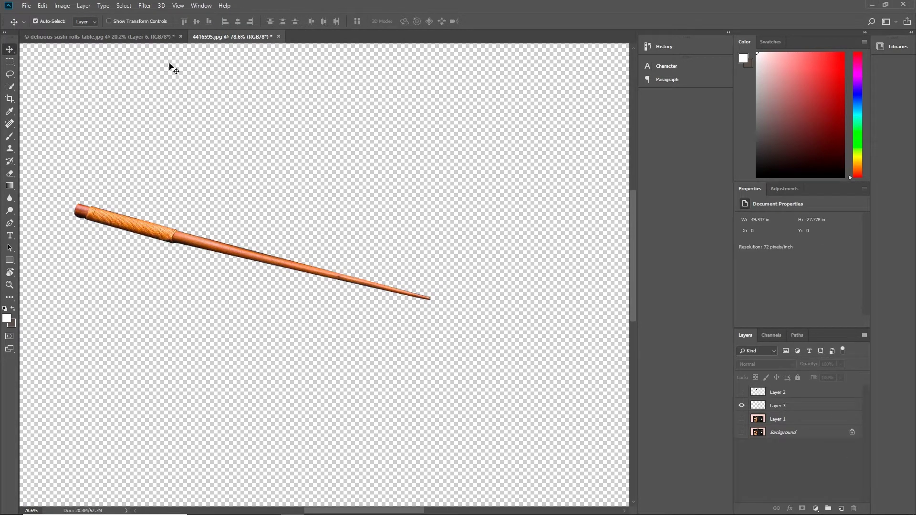
Step: In the sushi image, hide the blue backdrop Layer 1 and move the sushi rolls up and left
click(160, 36)
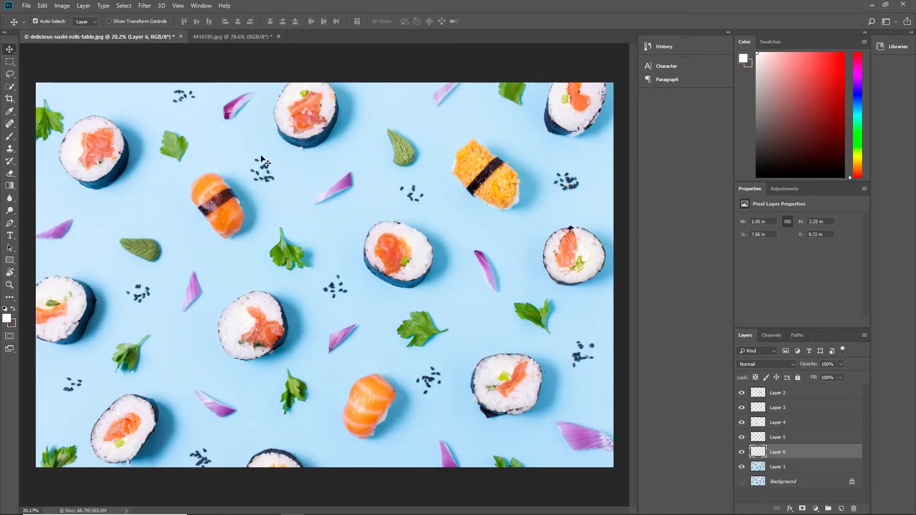
click(741, 468)
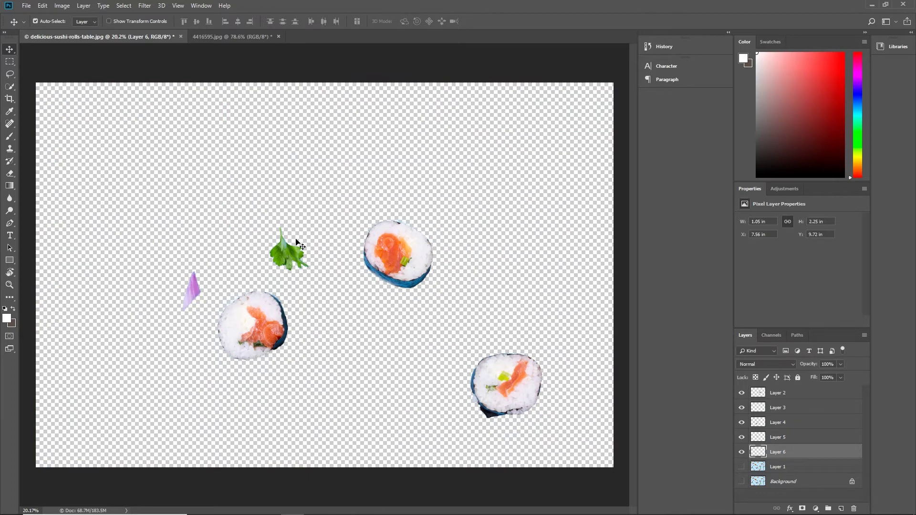
drag(470, 391, 401, 341)
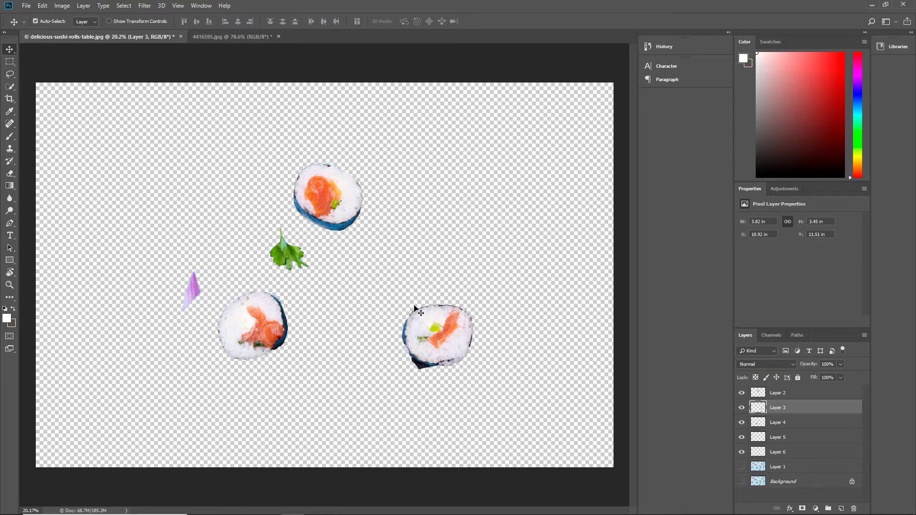
Step: Create a new 200 × 200 px document
click(26, 6)
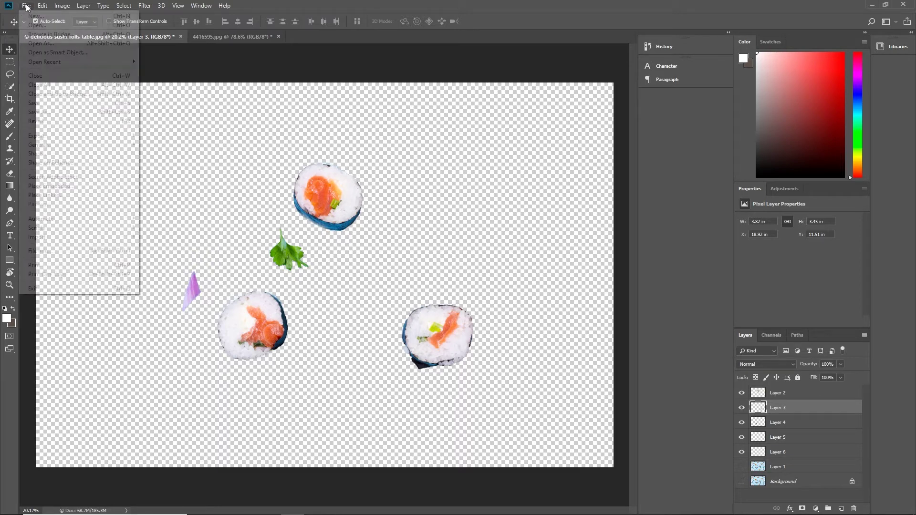
click(35, 17)
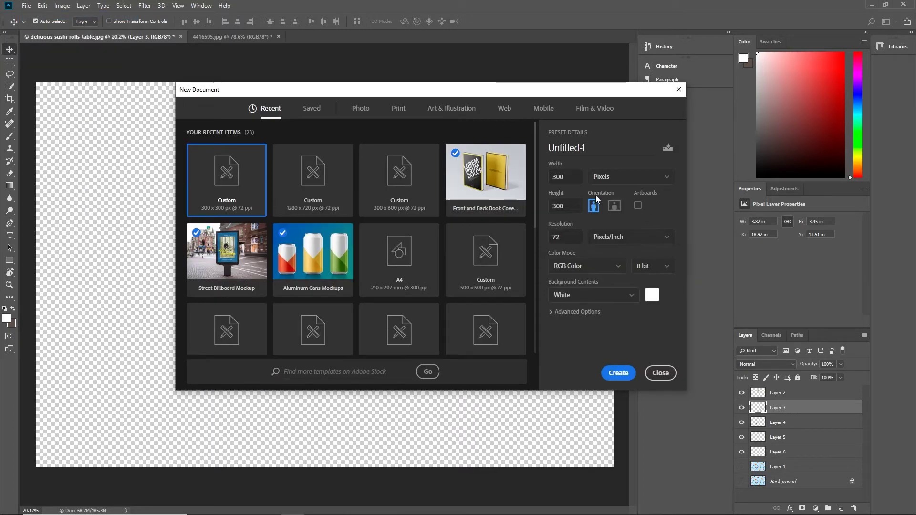
double_click(568, 176)
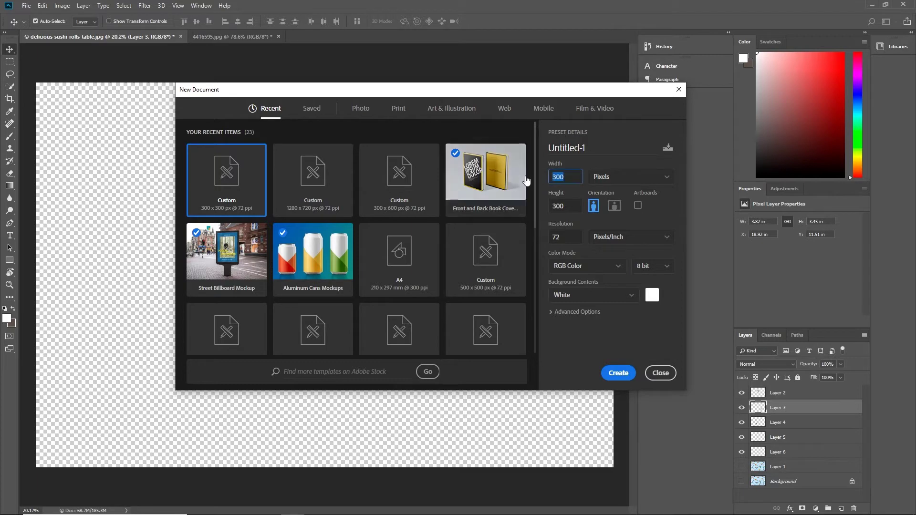
key(BackSpace)
text(2)
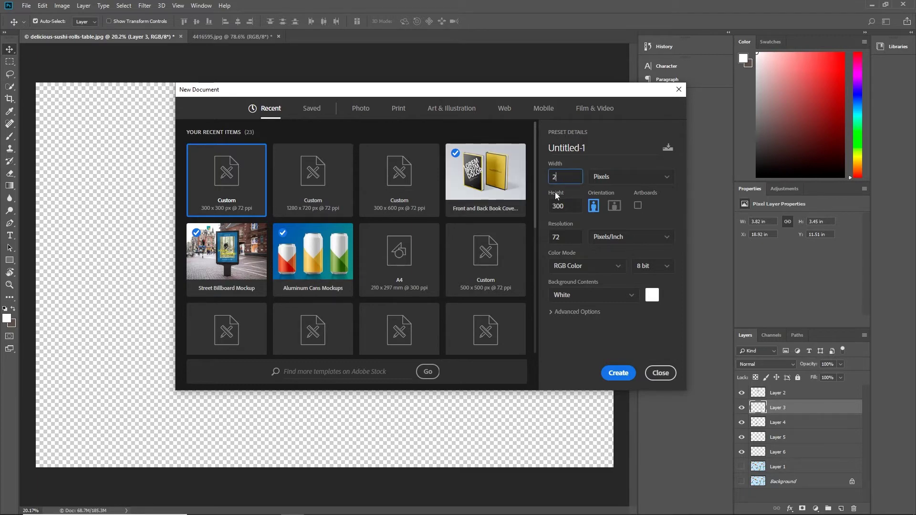
text(00)
key(Tab)
text(2)
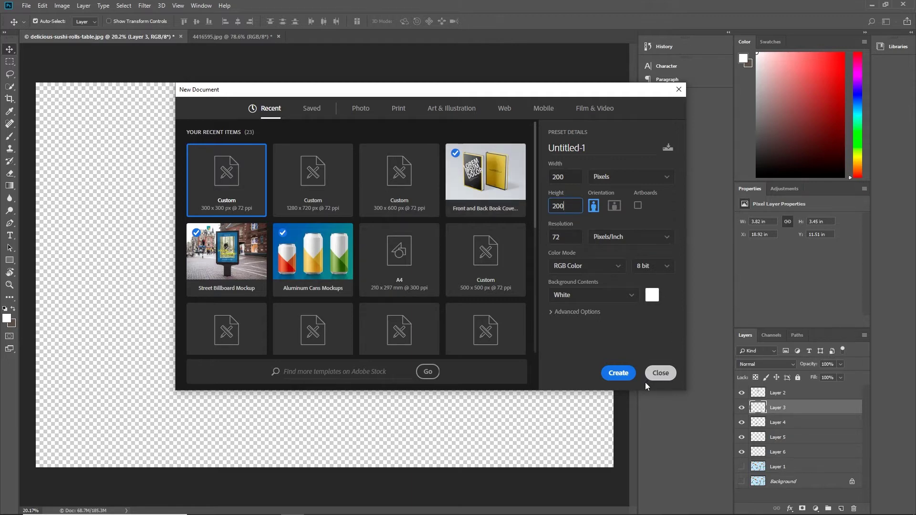
click(619, 374)
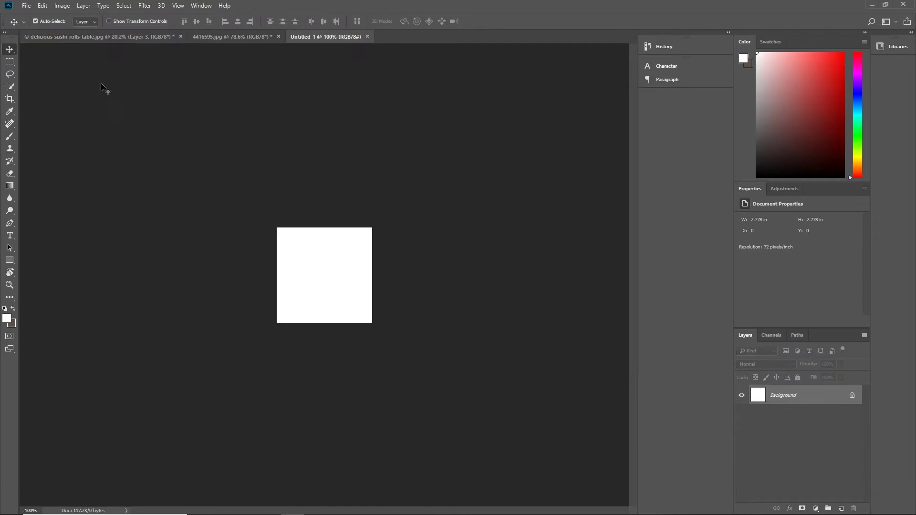
Step: In the sushi image, stack the three rolls together with the purple onion tucked beneath
click(122, 36)
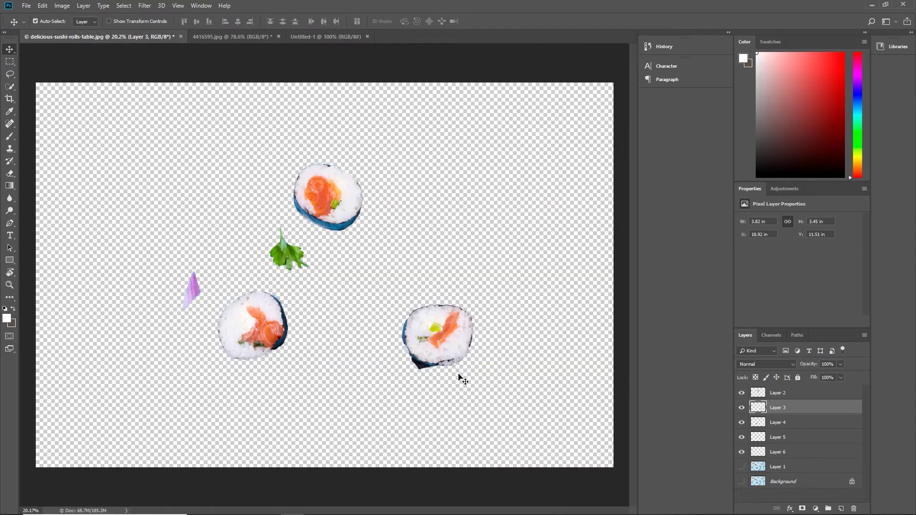
drag(444, 354, 311, 279)
drag(264, 324, 317, 272)
drag(329, 198, 307, 267)
drag(196, 292, 305, 280)
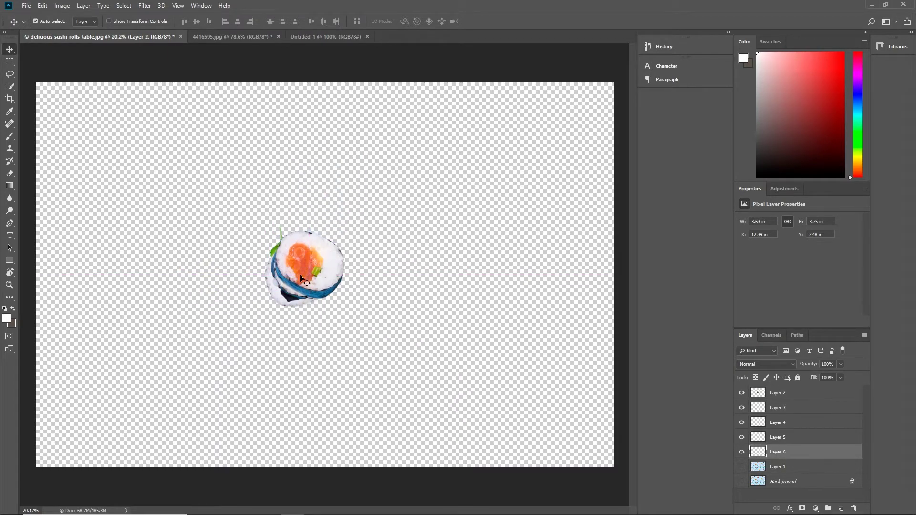
Step: Drag all the sushi piece layers into Untitled-1 and scale them to about a quarter size
drag(448, 361, 217, 206)
drag(321, 285, 327, 267)
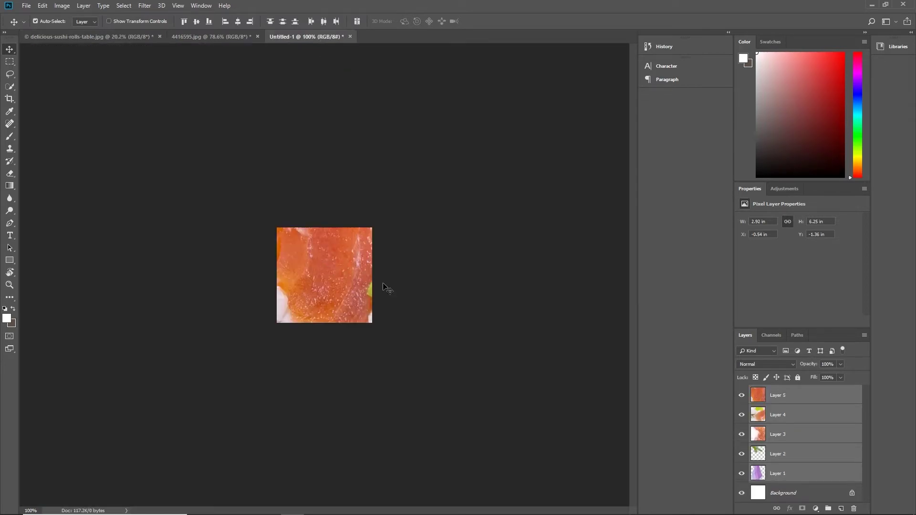
scroll(384, 290, down, 5)
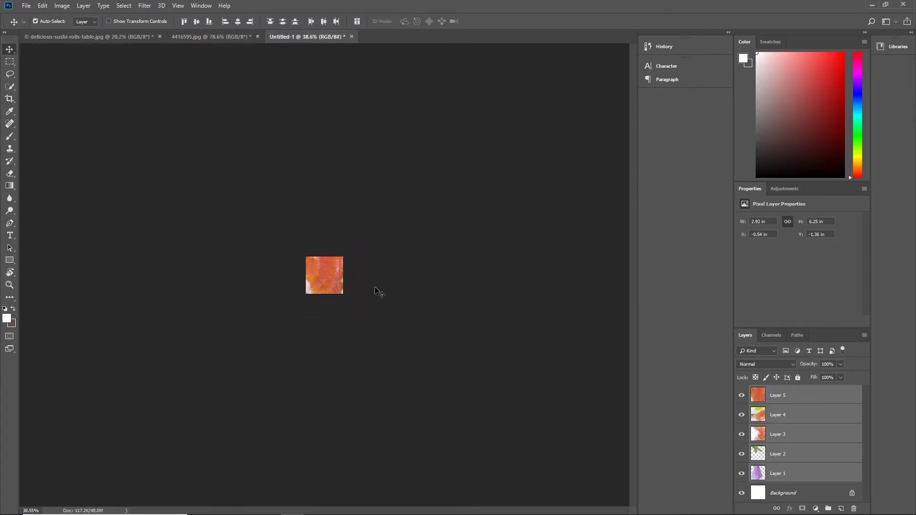
key(ctrl+t)
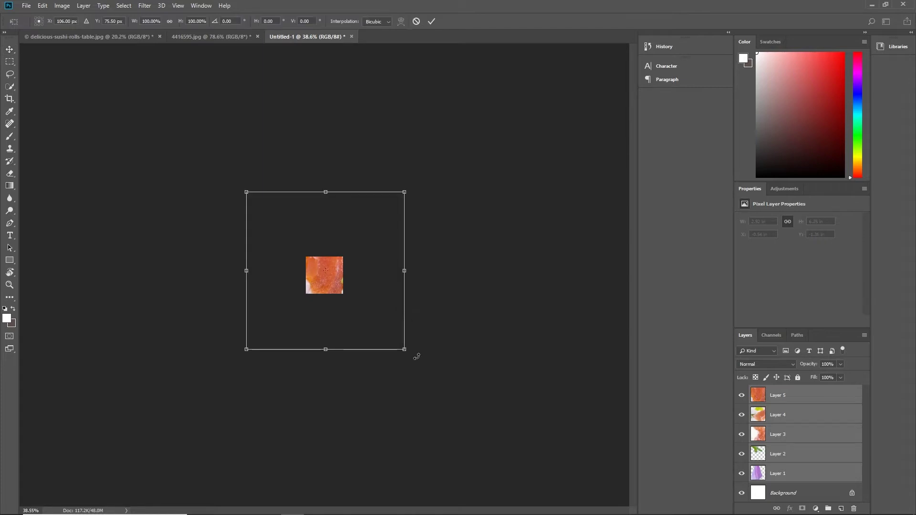
drag(403, 350, 339, 286)
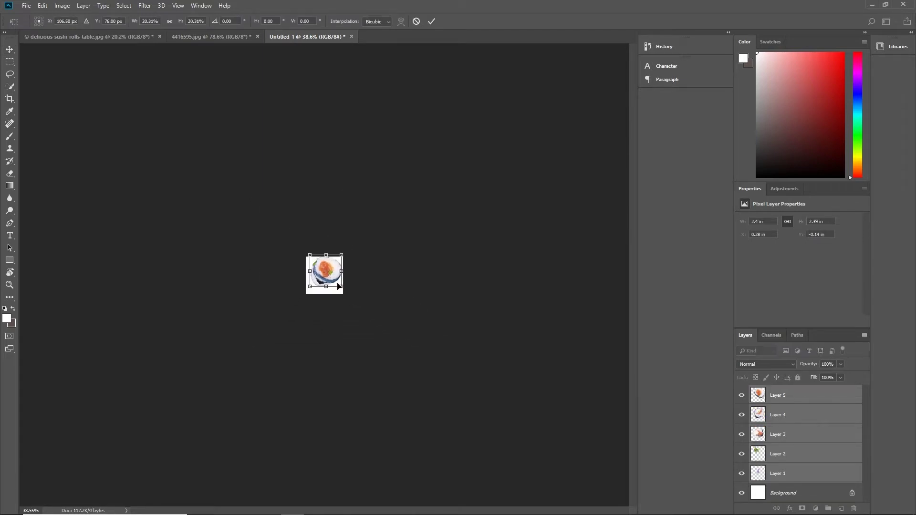
scroll(339, 286, up, 8)
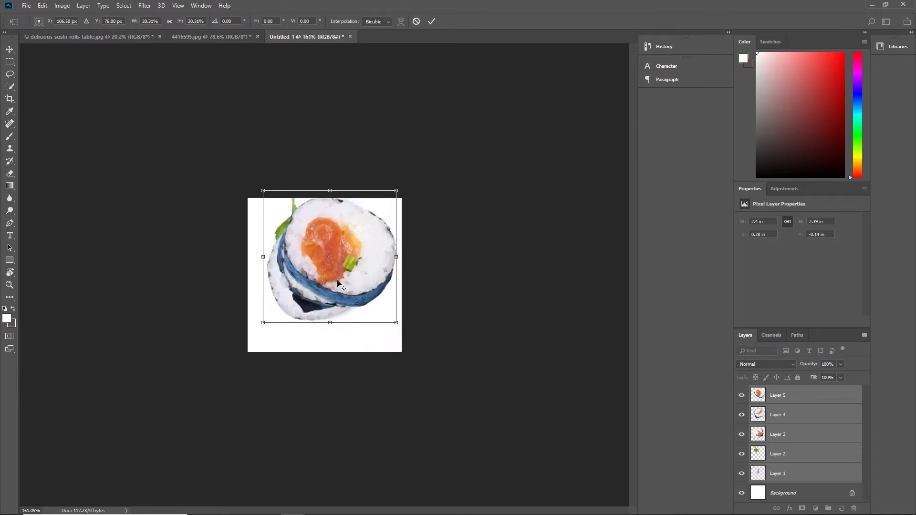
drag(335, 249, 333, 269)
key(Return)
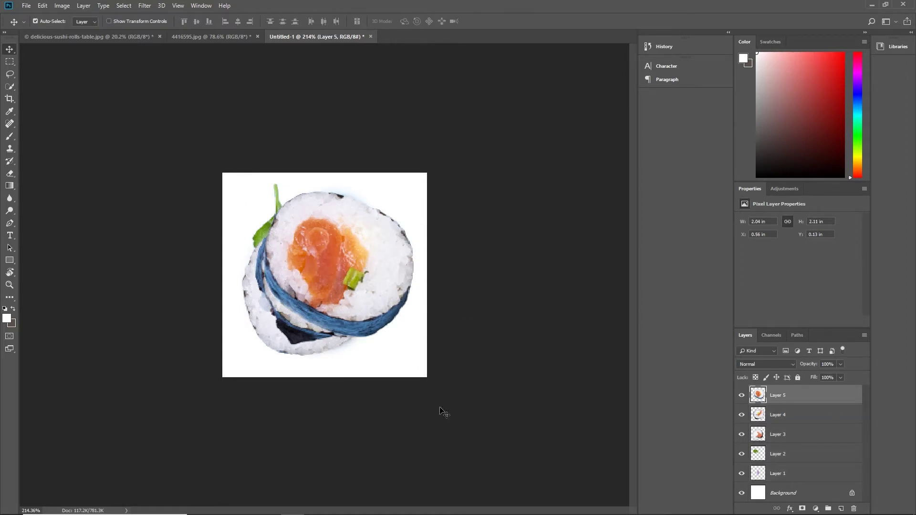
Step: Try enlarging the top sushi piece on Layer 5, then undo and cancel the transform
right_click(793, 398)
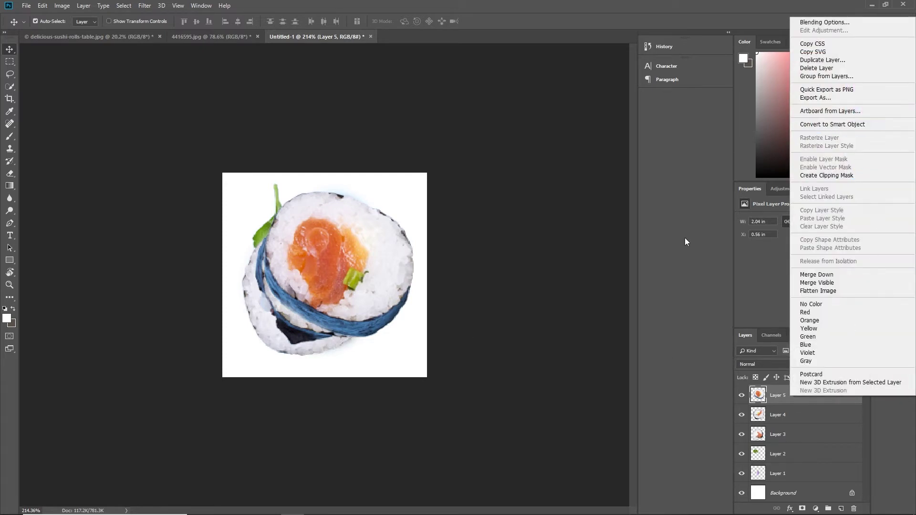
click(599, 280)
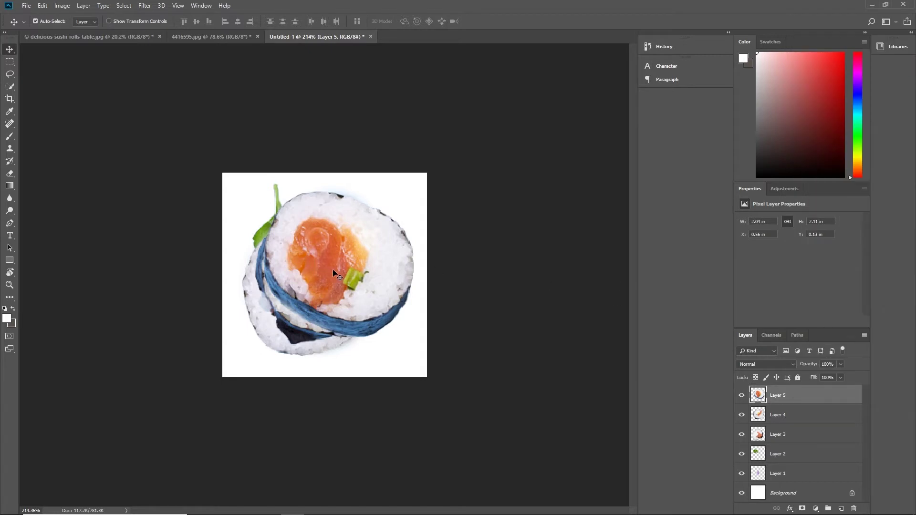
key(ctrl+t)
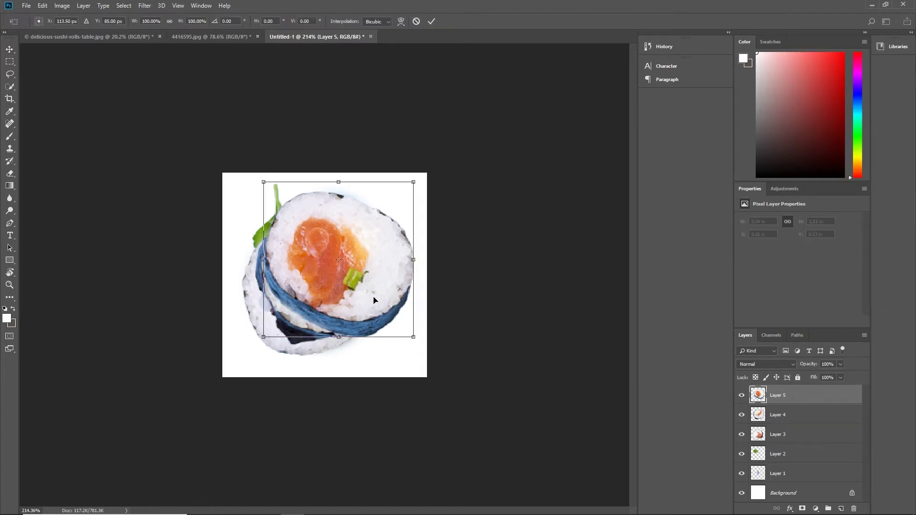
drag(416, 339, 671, 512)
key(ctrl+z)
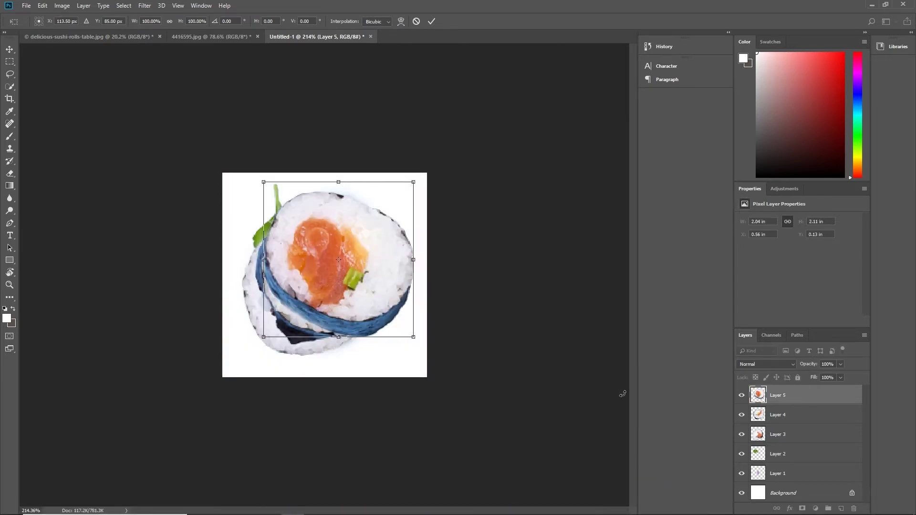
key(Escape)
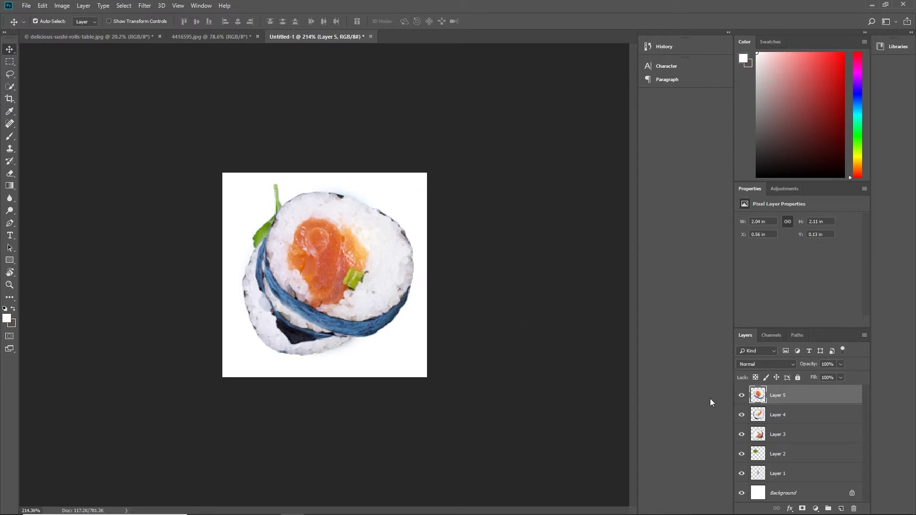
Step: In 4416595.jpg, show the soy sauce cup layer and drag the cup into Untitled-1
click(206, 36)
scroll(359, 206, down, 3)
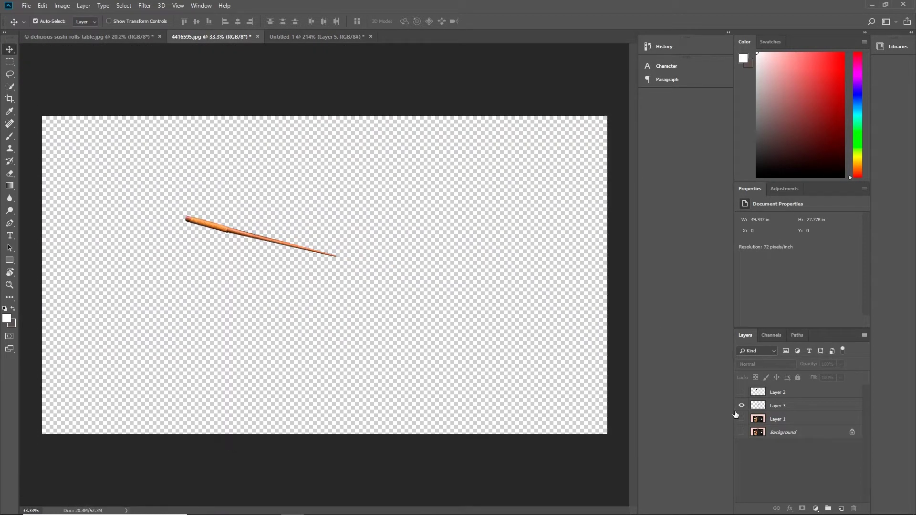
click(742, 405)
click(741, 392)
drag(267, 184, 317, 280)
Step: Scale the soy sauce cup down to about 44% and clear the layer selection
scroll(329, 296, down, 3)
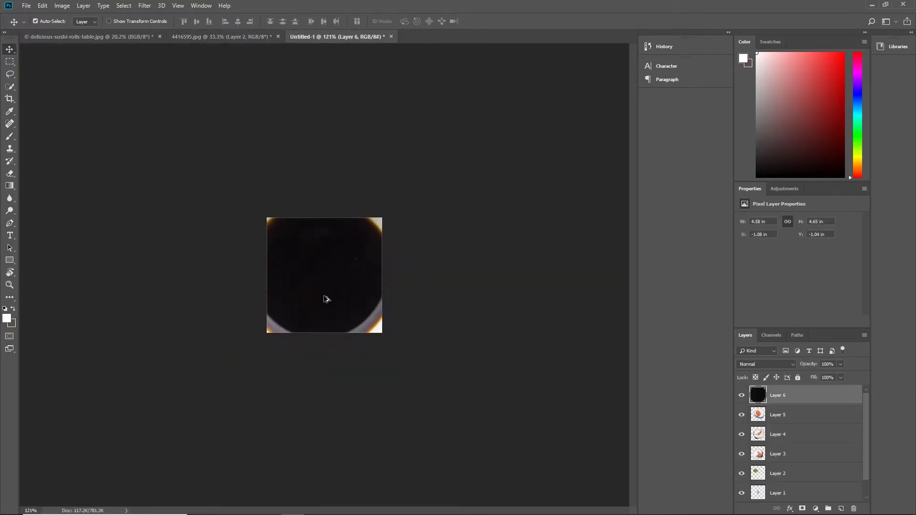
scroll(326, 299, down, 1)
key(ctrl+t)
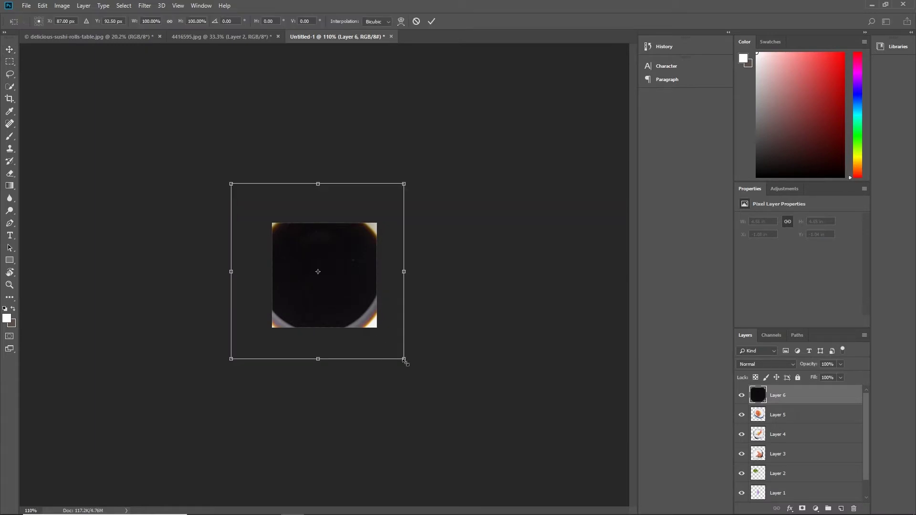
drag(405, 361, 356, 290)
key(Return)
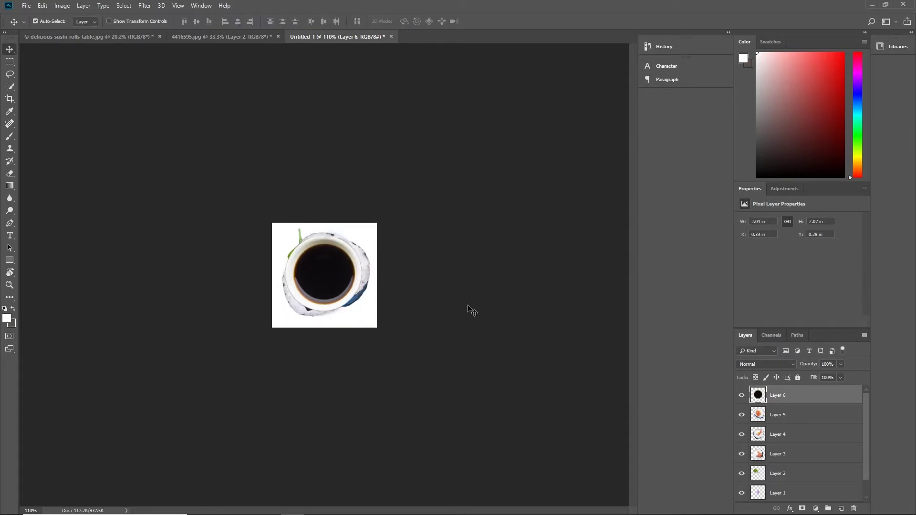
click(470, 308)
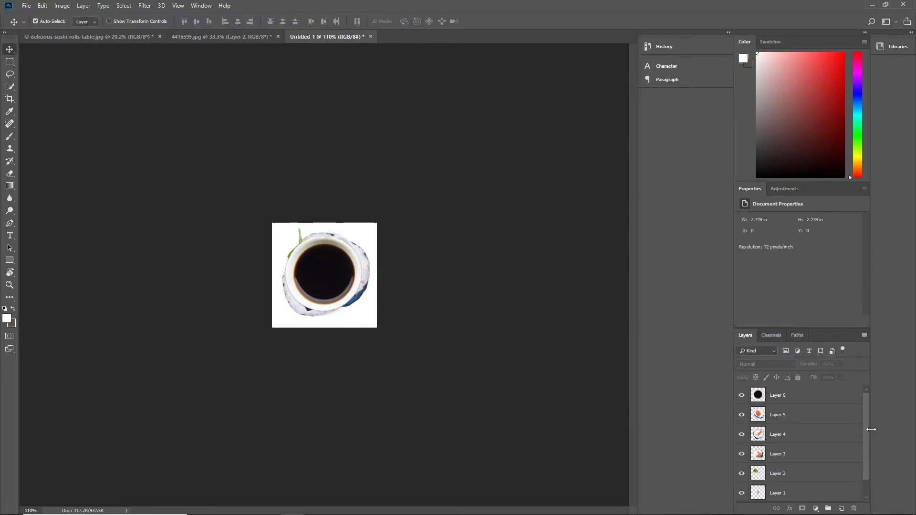
drag(866, 431, 866, 462)
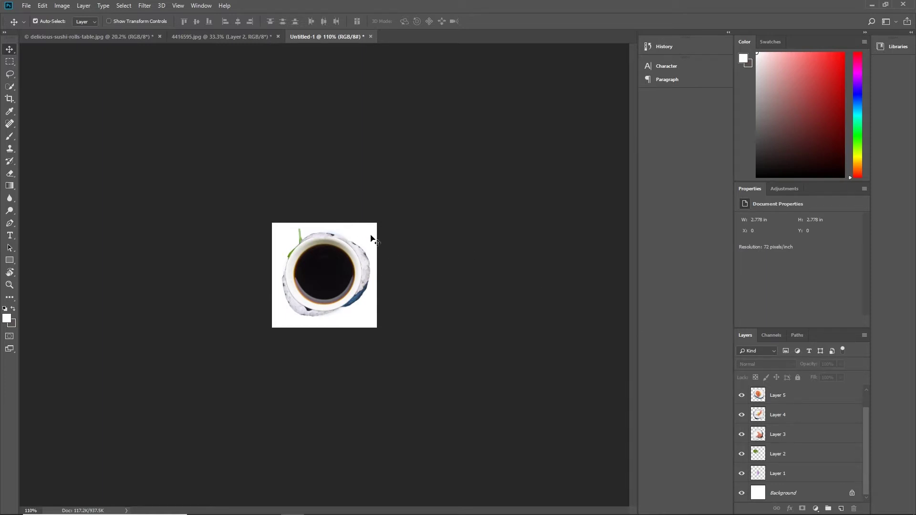
Step: In 4416595.jpg, hide the soy sauce cup layer and show the chopstick layer again
click(253, 38)
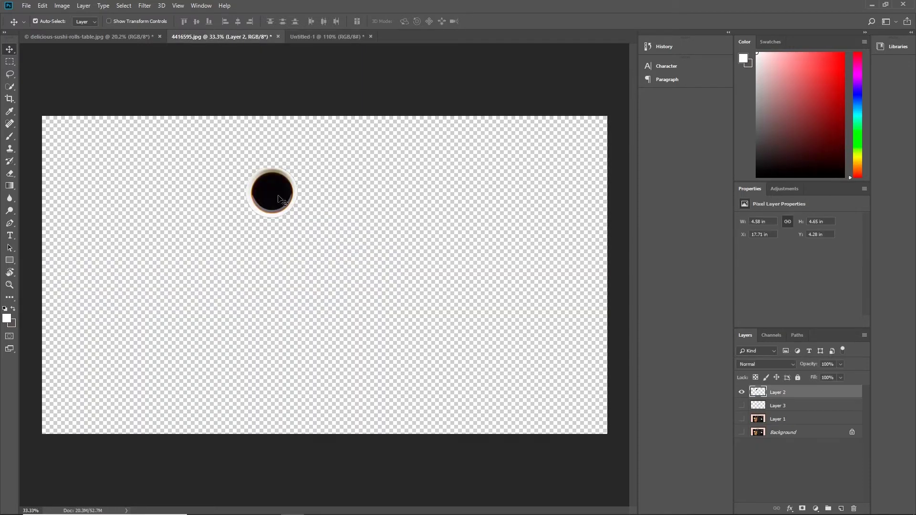
click(741, 392)
click(741, 405)
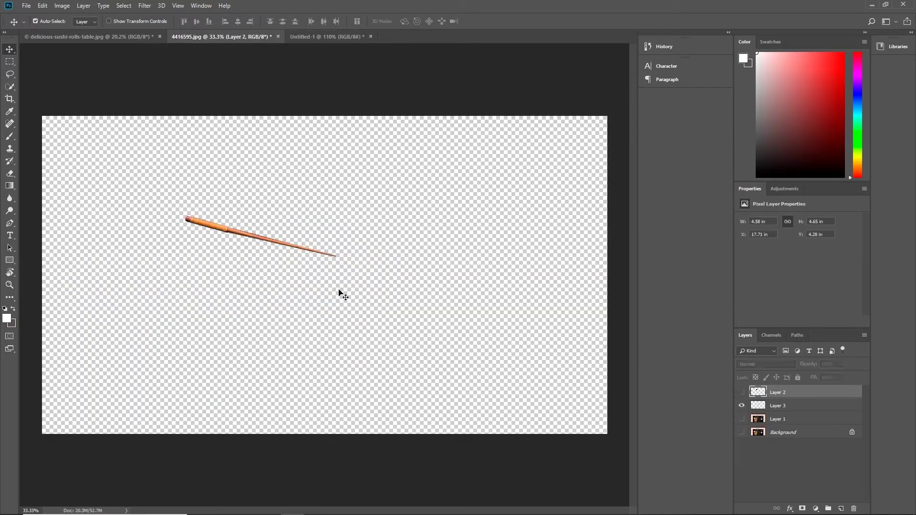
Step: In Save As, create a new psd folder inside 30 sushi > tutorial and open it
click(313, 36)
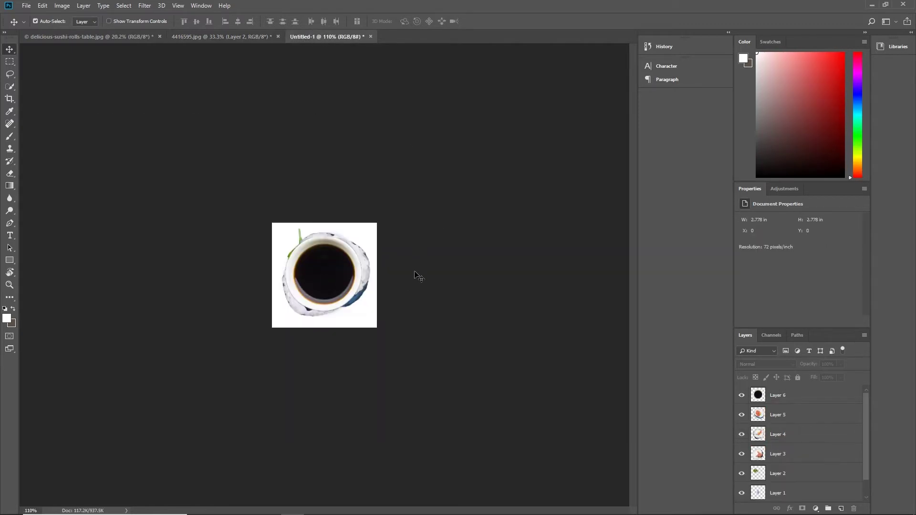
key(ctrl)
key(ctrl+s)
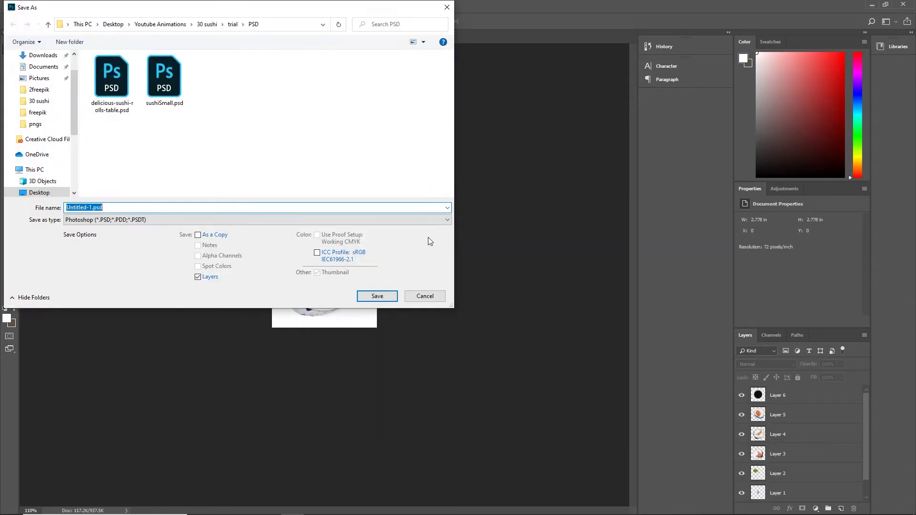
click(207, 24)
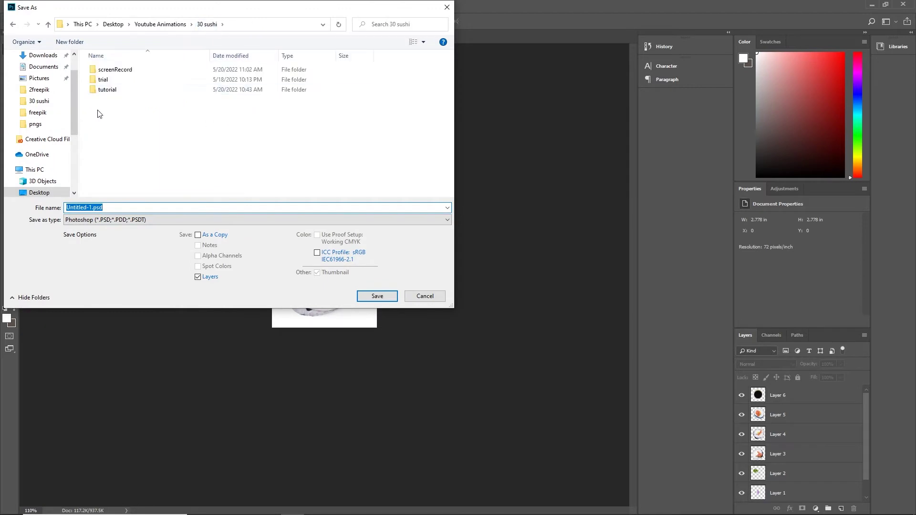
double_click(108, 90)
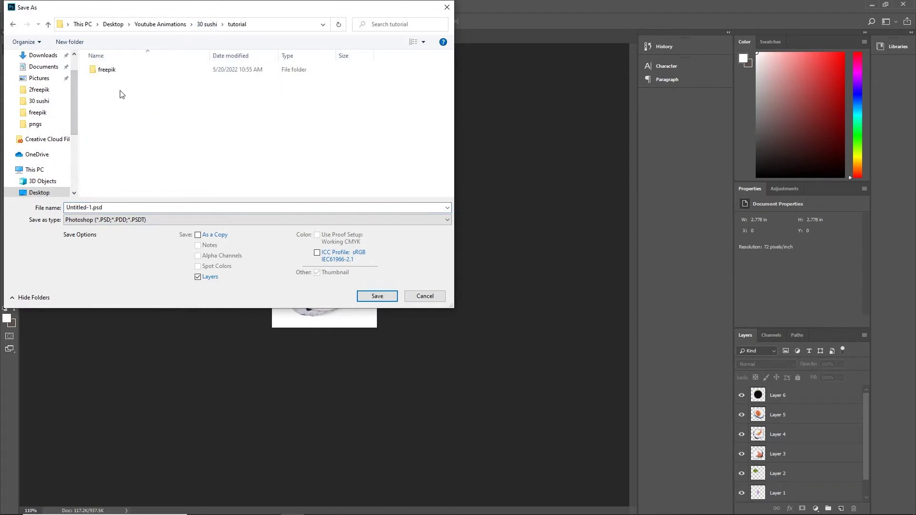
right_click(122, 115)
mouse_move(202, 234)
click(256, 232)
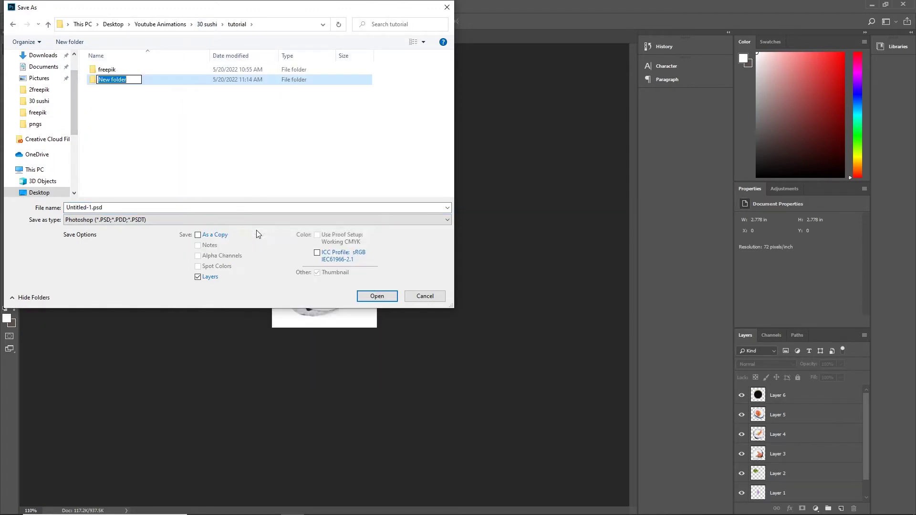
text(psd)
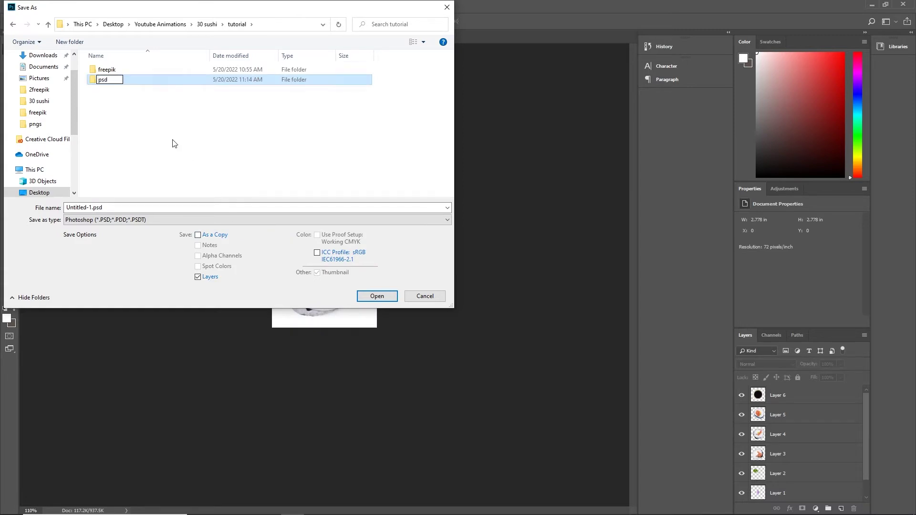
click(101, 94)
double_click(103, 79)
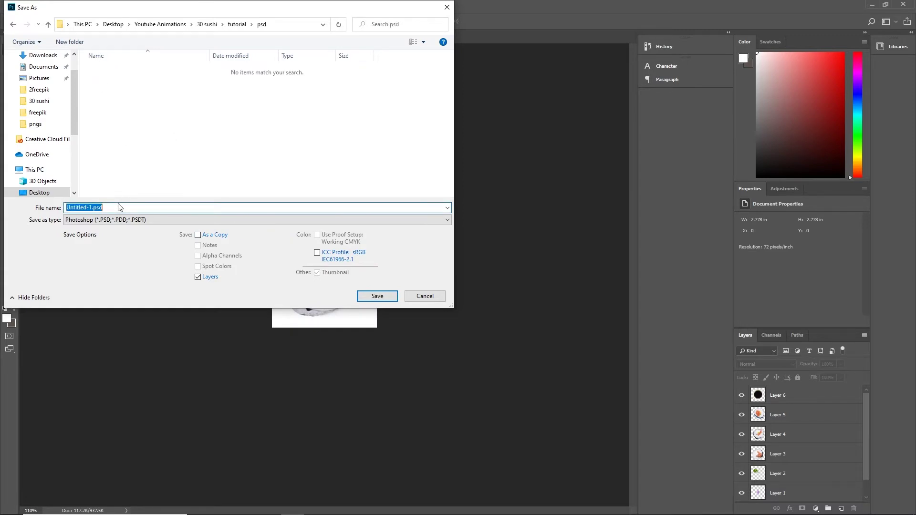
Step: Save the document as sushi.psd, accepting the format options
text(sushi)
click(381, 298)
click(563, 149)
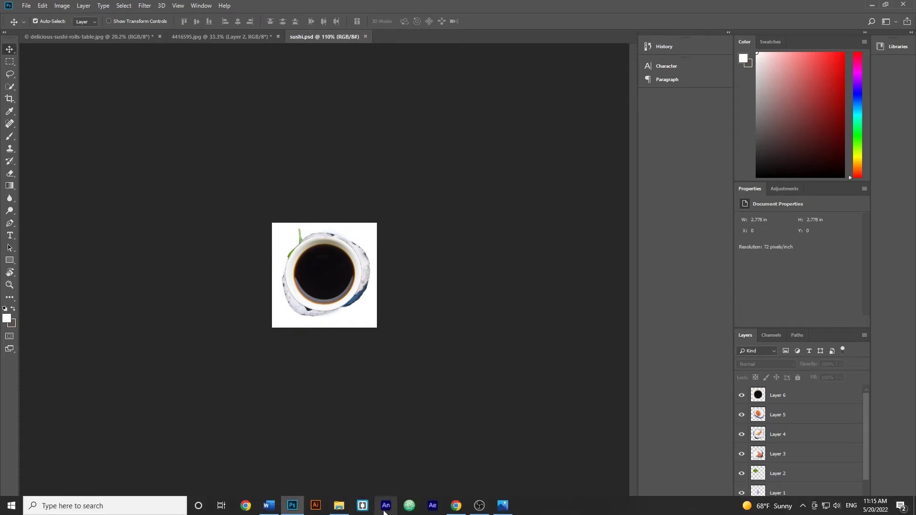
Step: Launch Animate, skip session recovery, and create a 300×600 HTML5 Canvas document
click(387, 511)
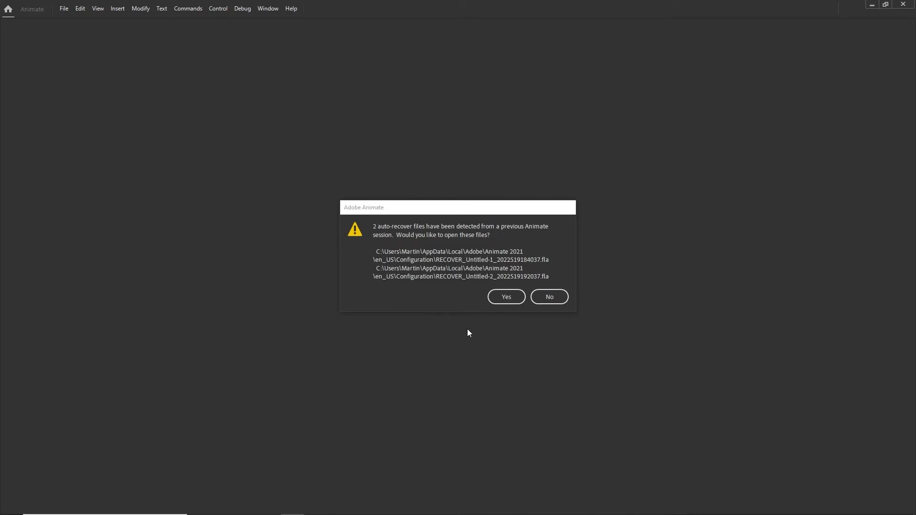
click(560, 299)
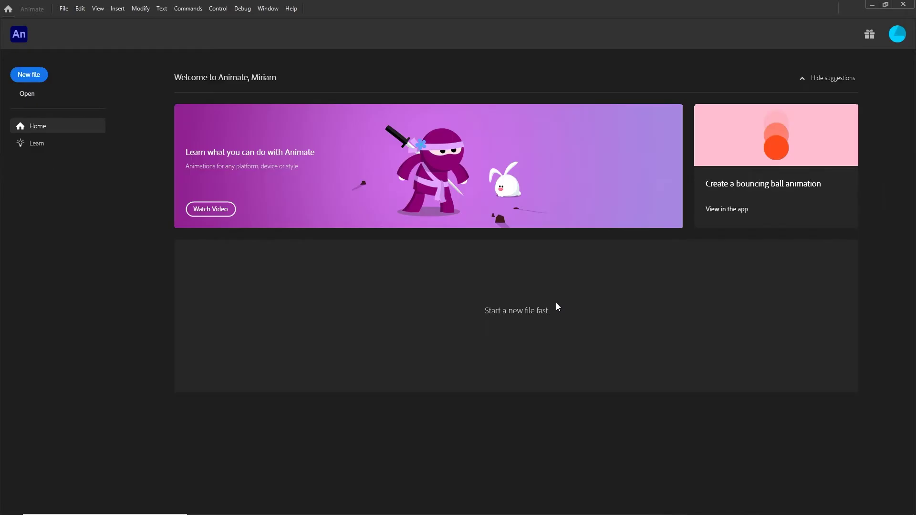
click(540, 203)
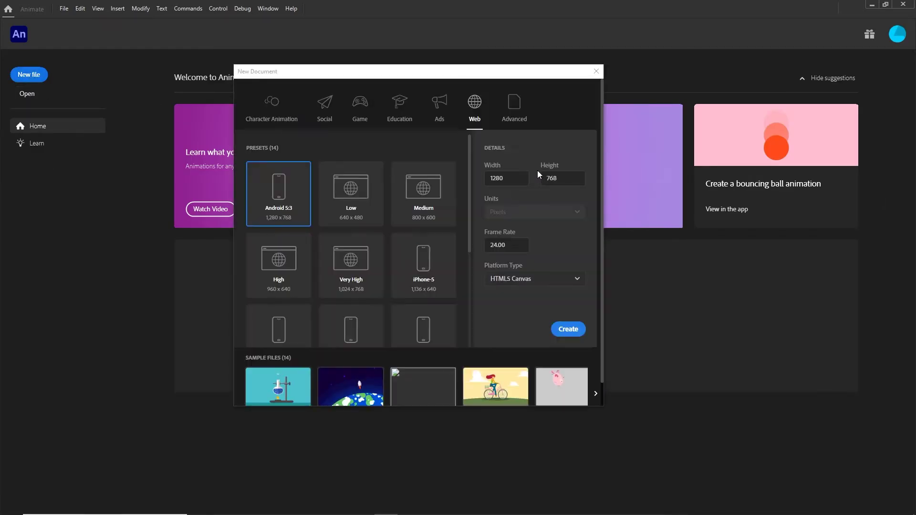
click(511, 176)
key(Tab)
text(6)
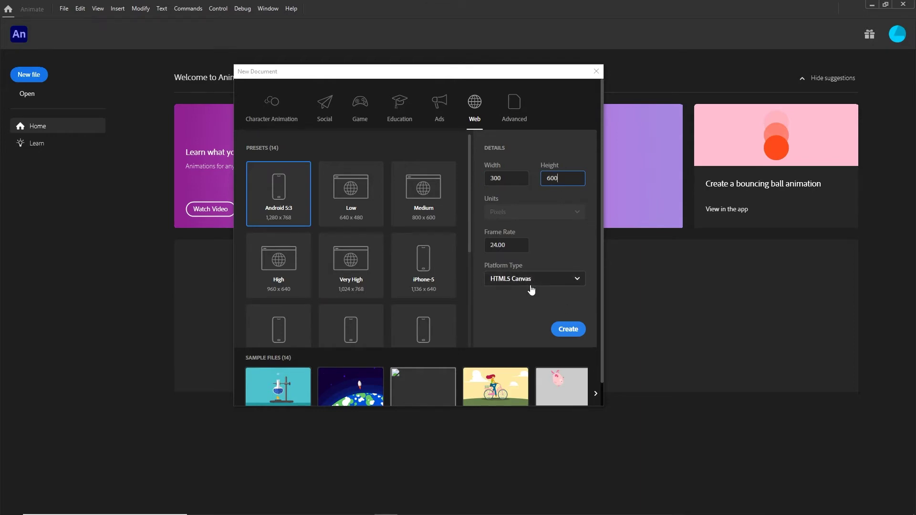
click(570, 335)
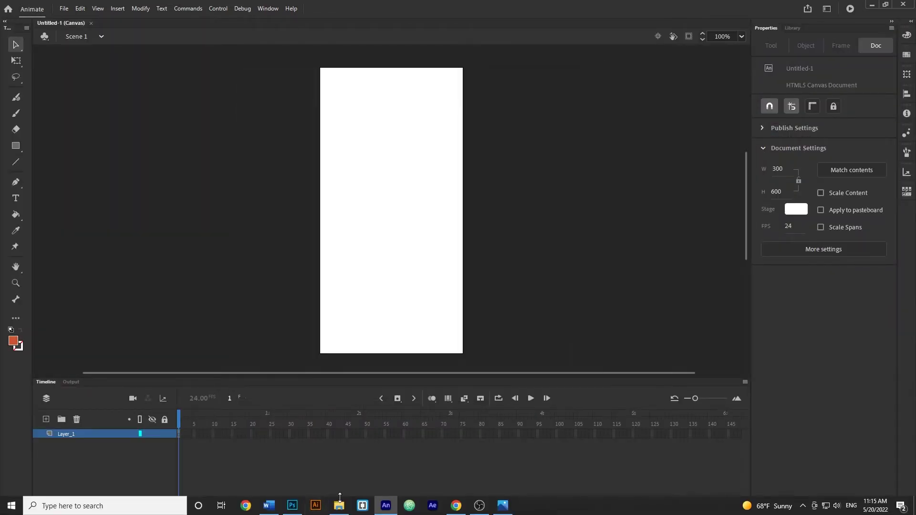
click(339, 511)
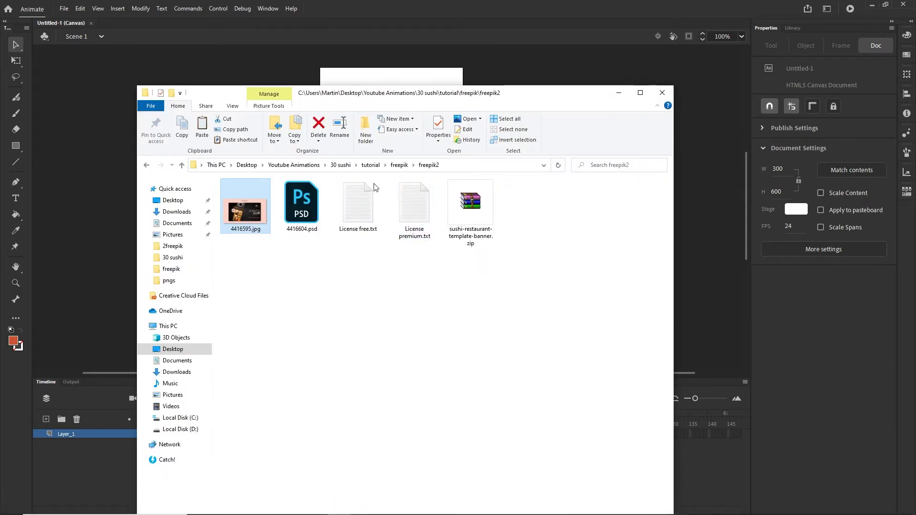
Step: Browse to the tutorial > psd folder and drop sushi.psd onto the Animate stage
click(341, 165)
double_click(247, 215)
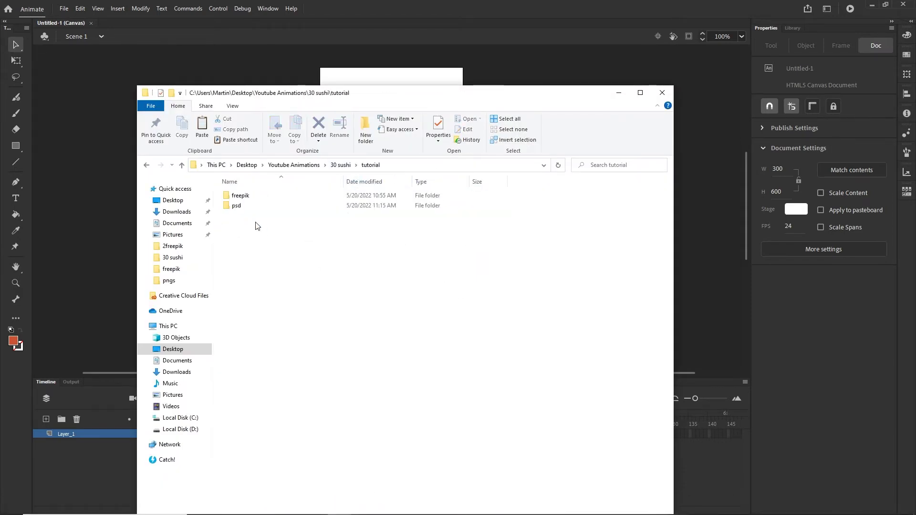
double_click(249, 206)
drag(547, 106, 581, 223)
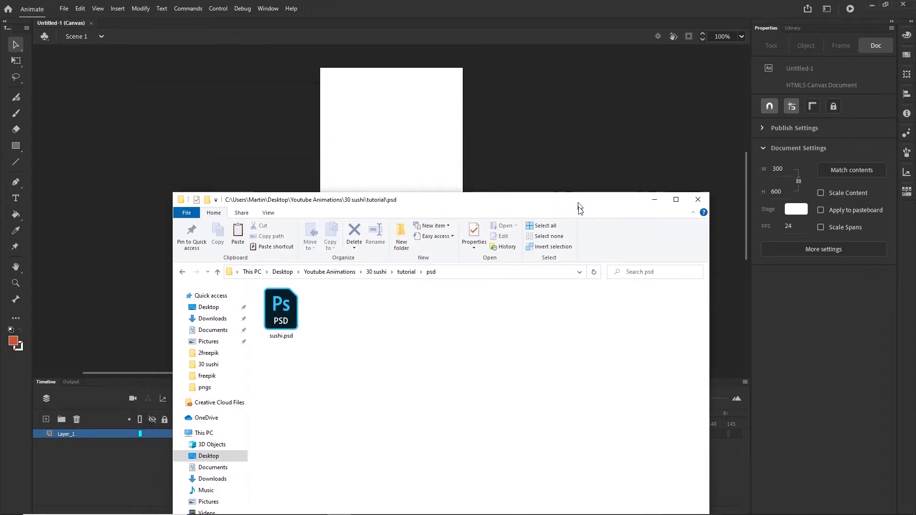
drag(287, 329, 477, 221)
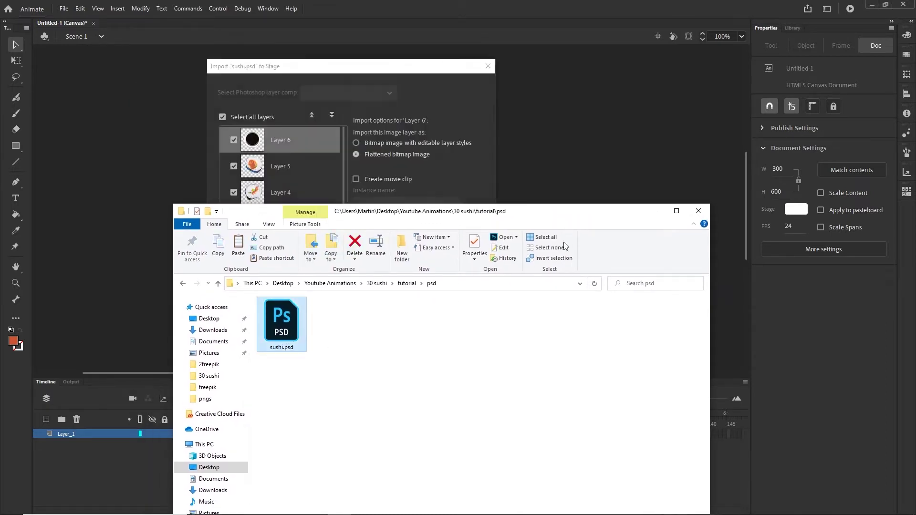
Step: Keep Lossy compression in the PSD import options
click(480, 169)
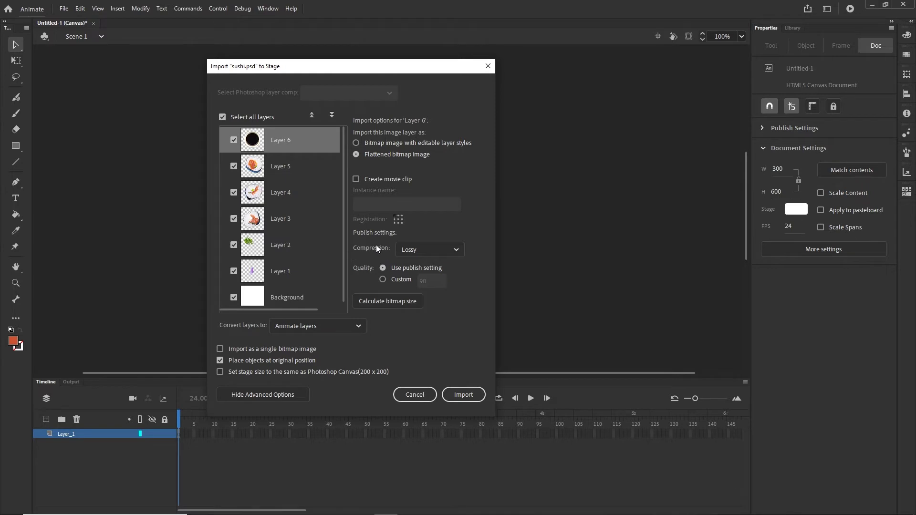
click(453, 250)
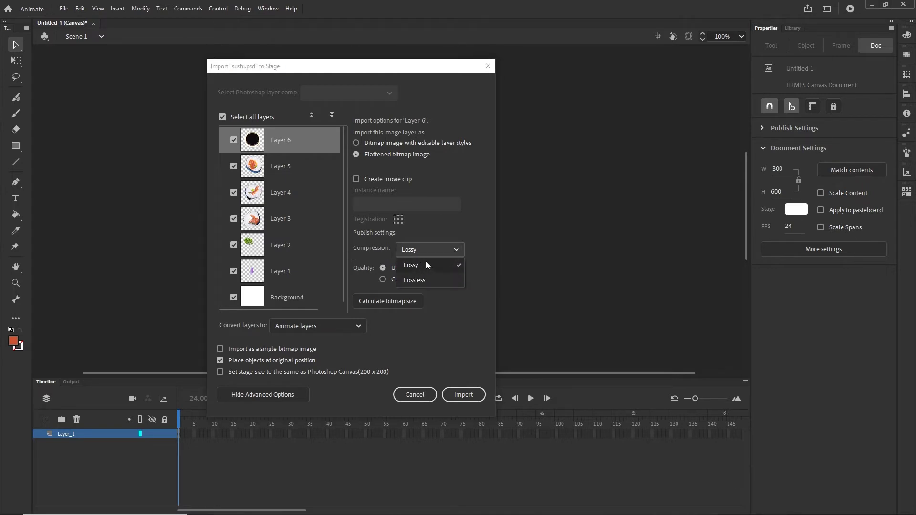
click(456, 245)
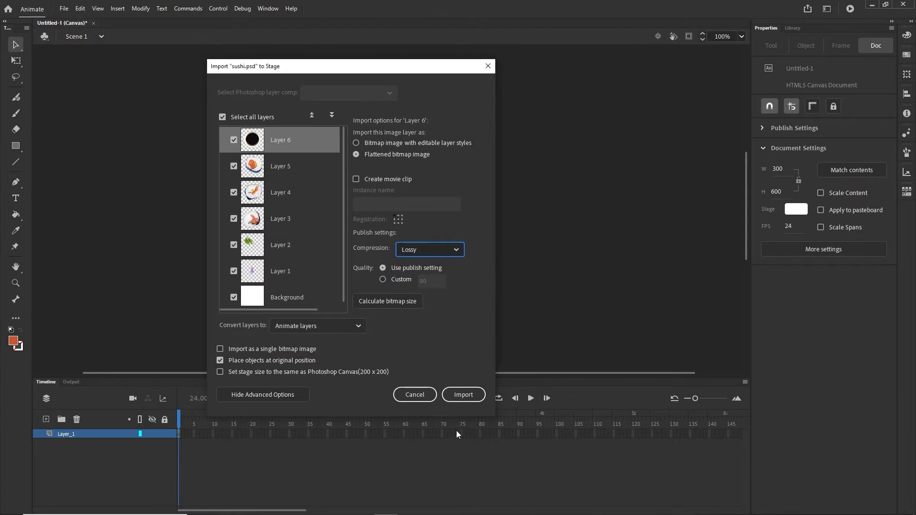
Step: Import the PSD layers, moving the soy-sauce bowl to mid-stage and a sushi roll top-right
click(462, 395)
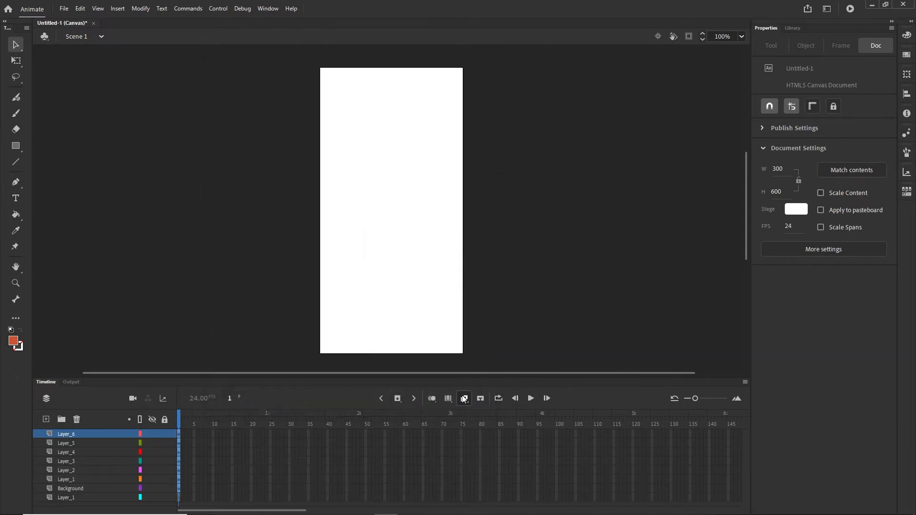
click(551, 254)
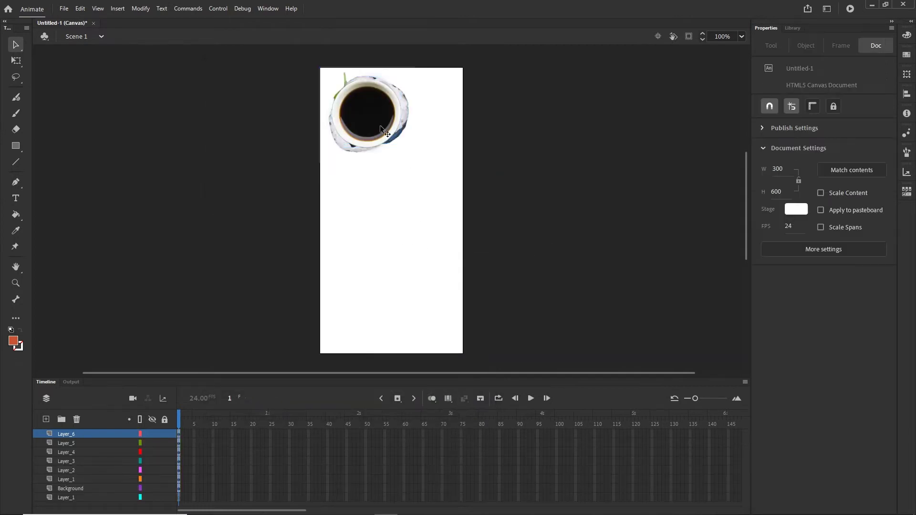
drag(385, 131, 368, 239)
drag(367, 141, 425, 119)
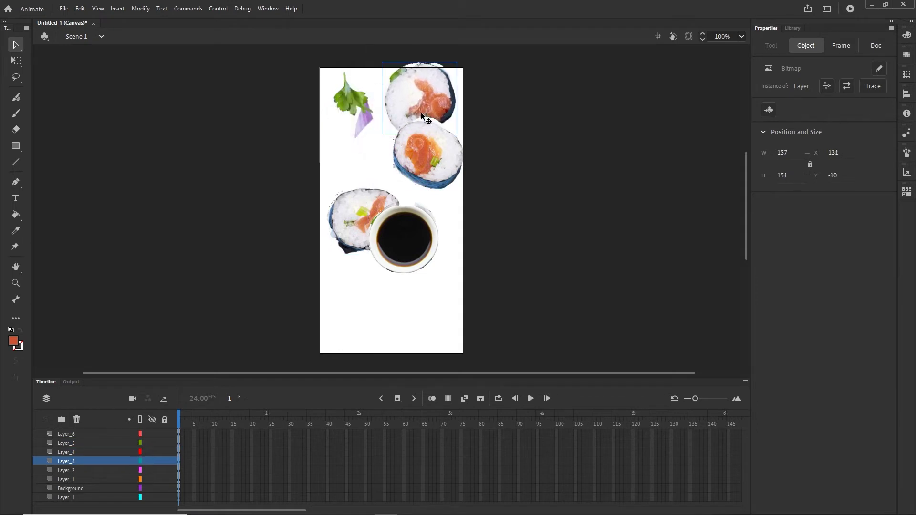
Step: Set the stage colour to black in the document settings
click(507, 240)
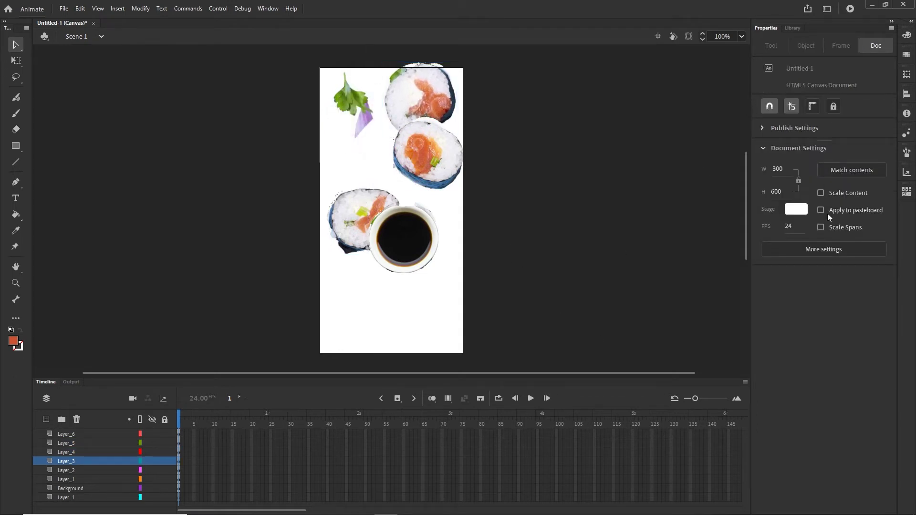
click(798, 211)
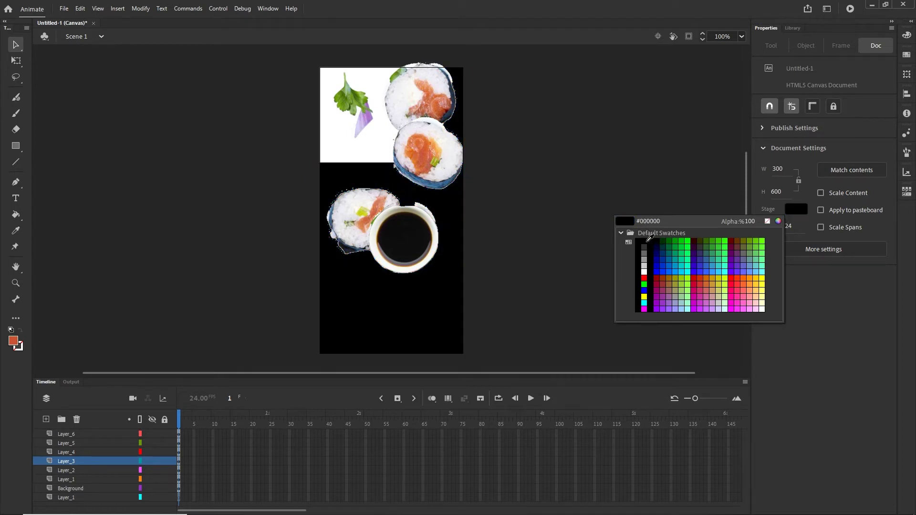
click(649, 236)
Step: Reposition the other sushi rolls, leaf and petal, then select all imported layers
drag(361, 195, 357, 291)
drag(355, 113, 438, 302)
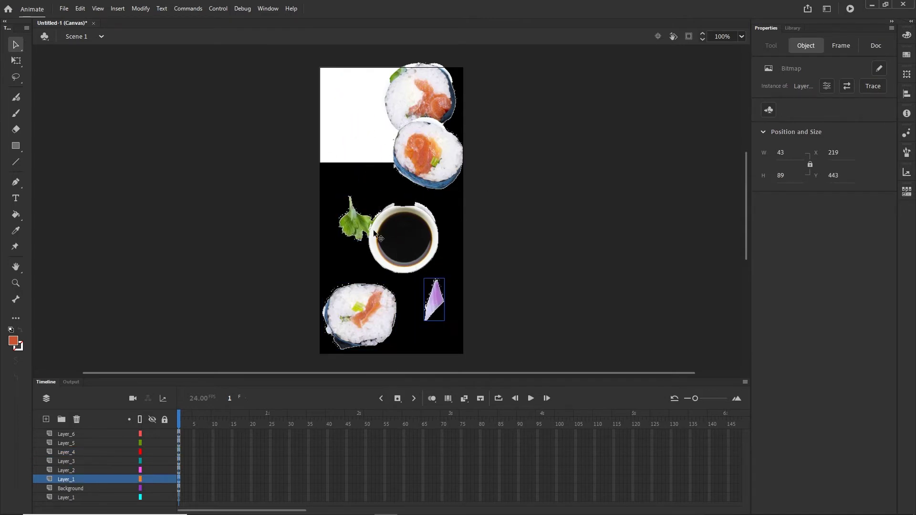
drag(358, 231, 337, 229)
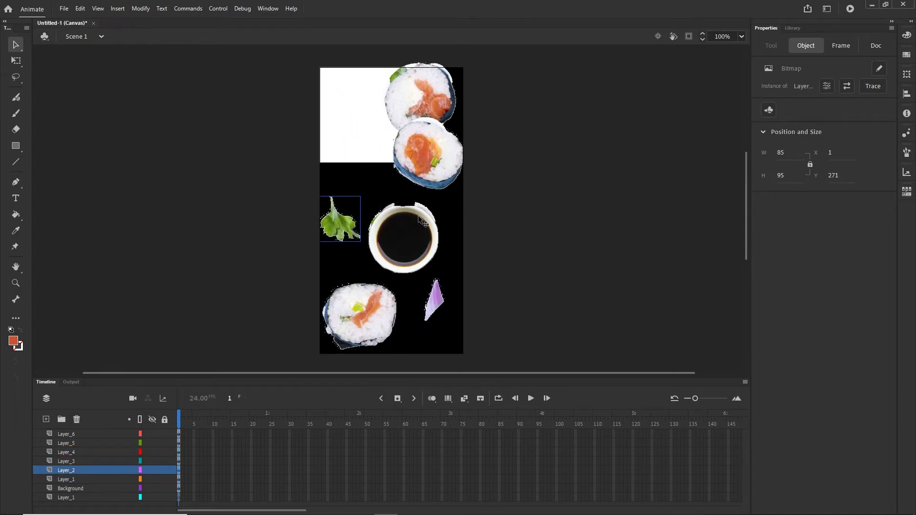
drag(430, 169, 431, 192)
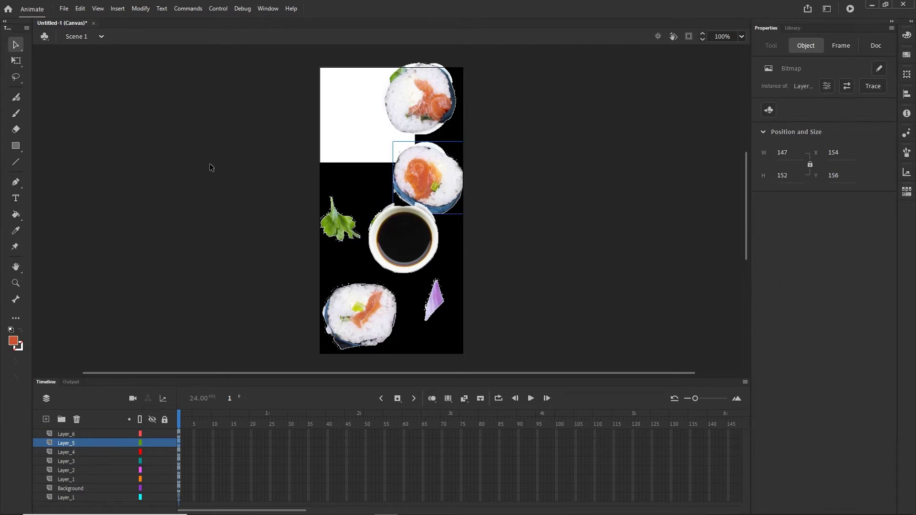
click(71, 498)
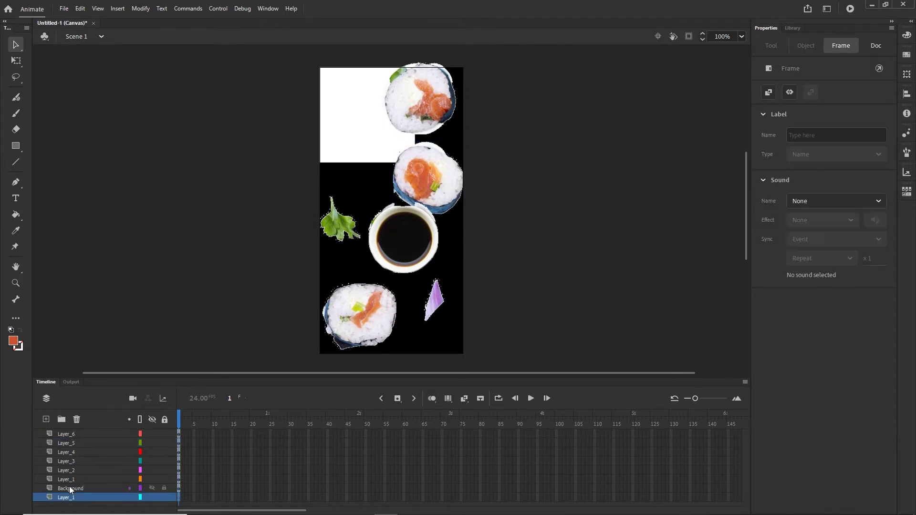
shift+click(65, 436)
Step: Delete the imported sushi layers and the sushi.psd library folder, then return to Photoshop
click(77, 419)
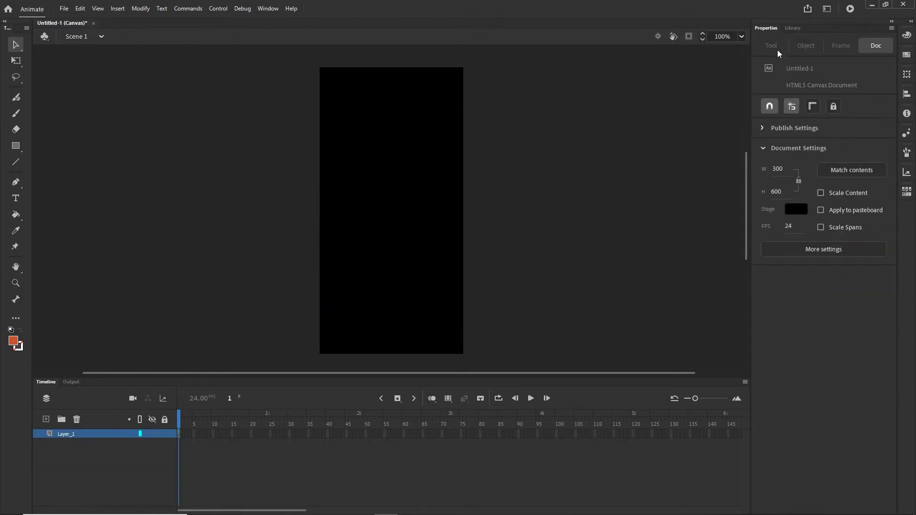
click(792, 27)
click(795, 146)
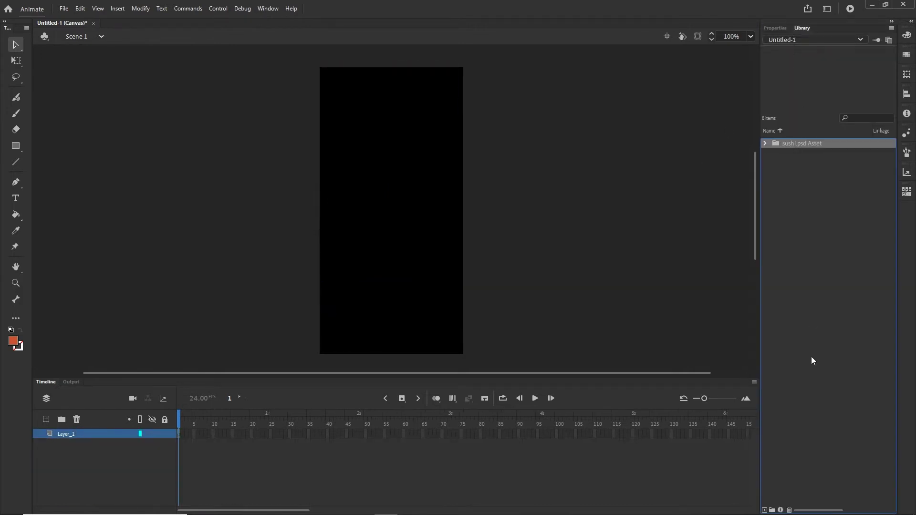
click(789, 510)
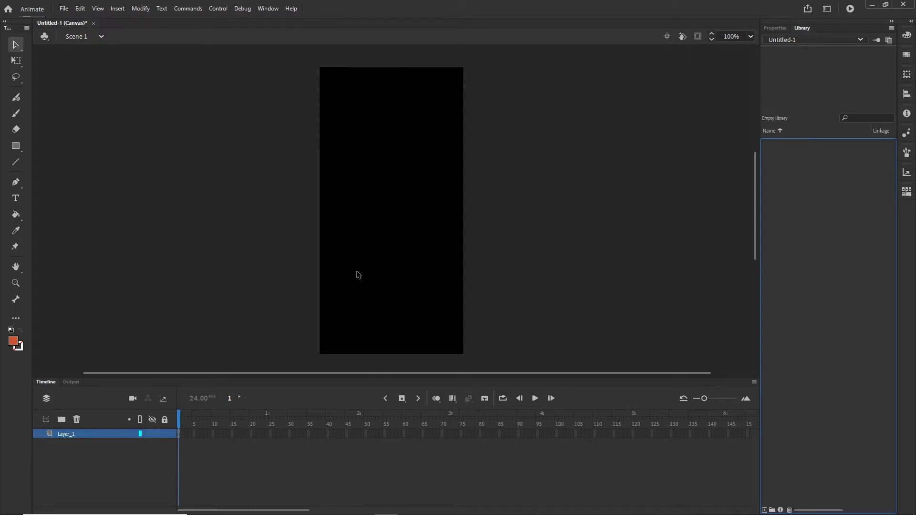
mouse_move(341, 514)
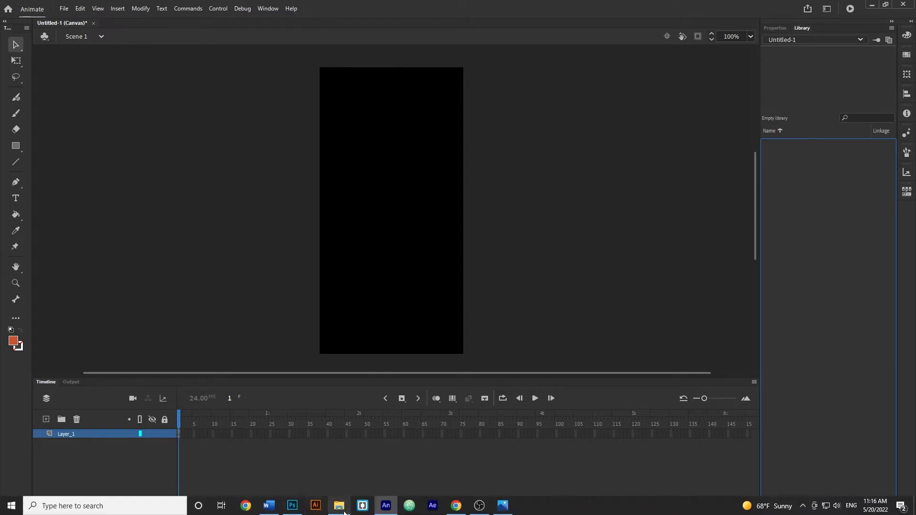
click(295, 508)
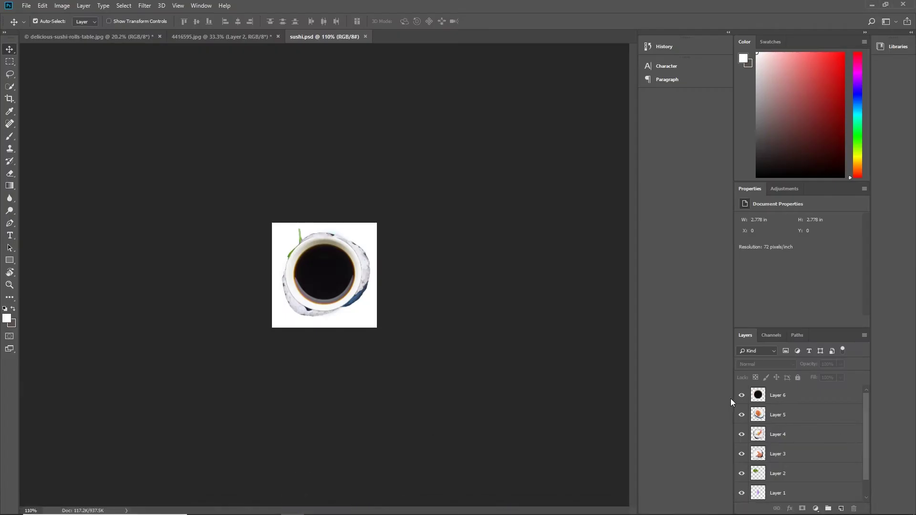
Step: Hide Layers 6–2, then unlock and delete the Background layer, confirming Yes
drag(741, 395, 741, 471)
scroll(750, 439, down, 1)
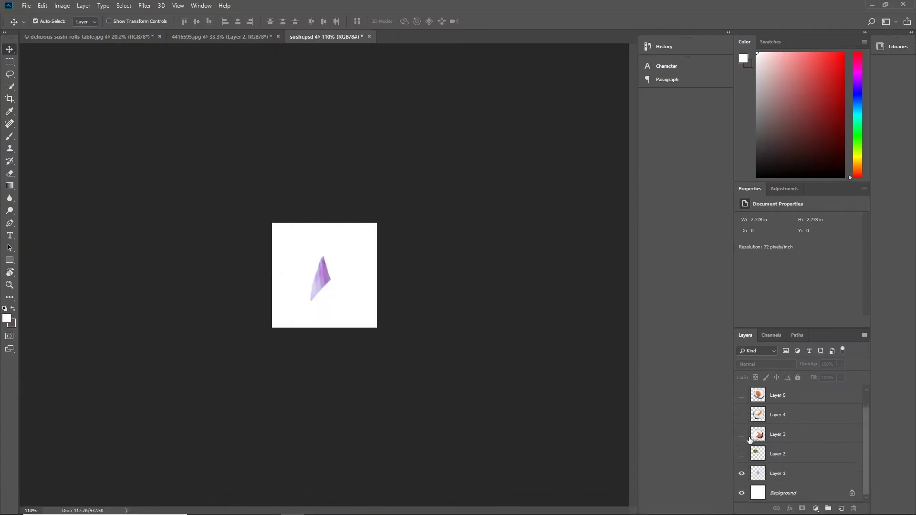
click(792, 494)
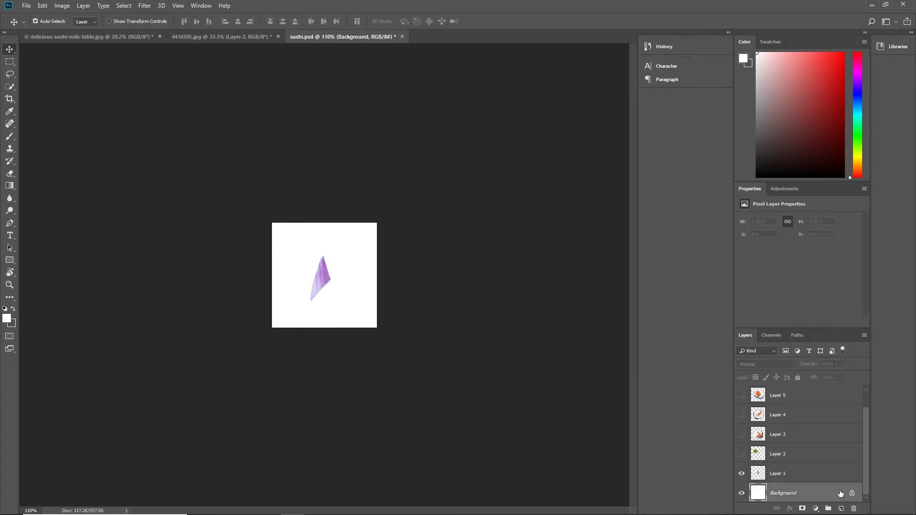
click(852, 493)
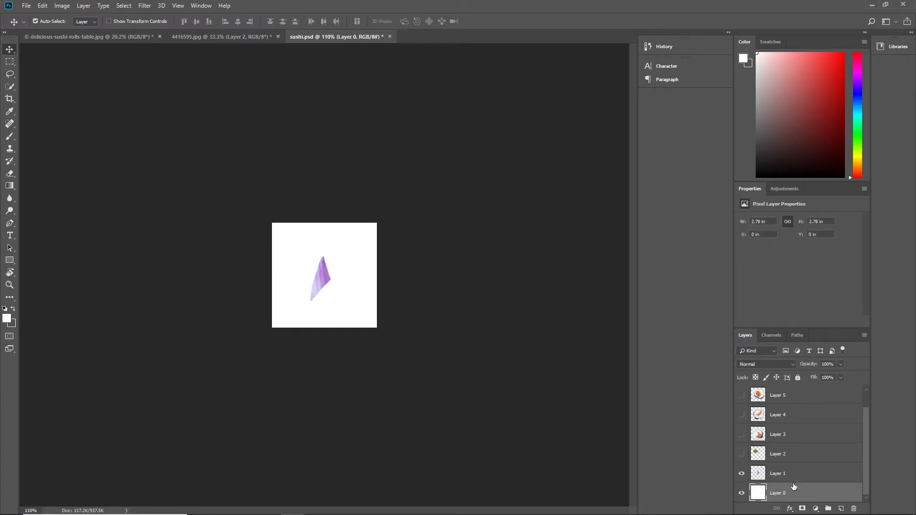
click(853, 509)
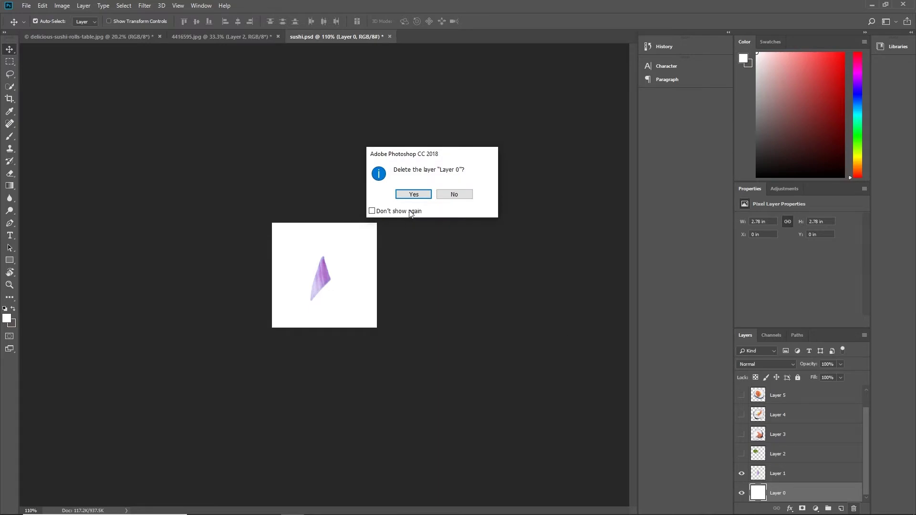
click(414, 194)
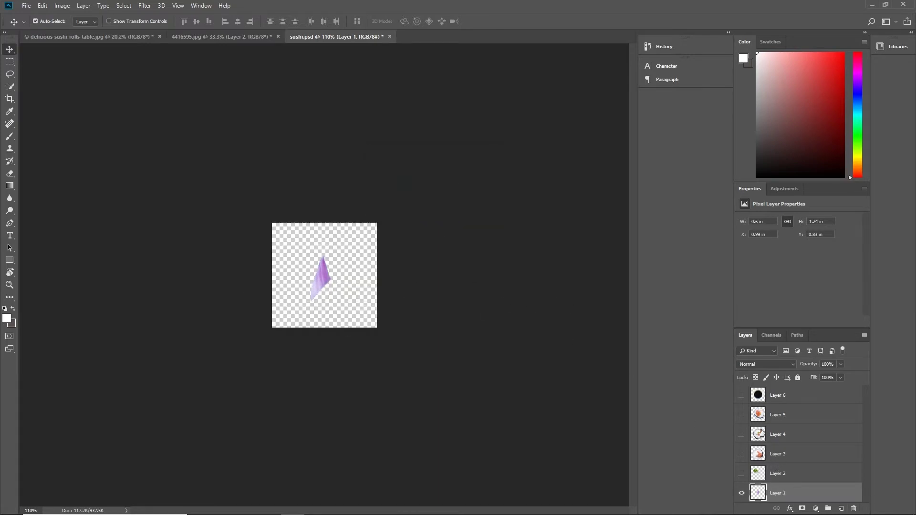
Step: Open the Export As dialog for sushi.psd from File > Export
click(26, 7)
mouse_move(54, 139)
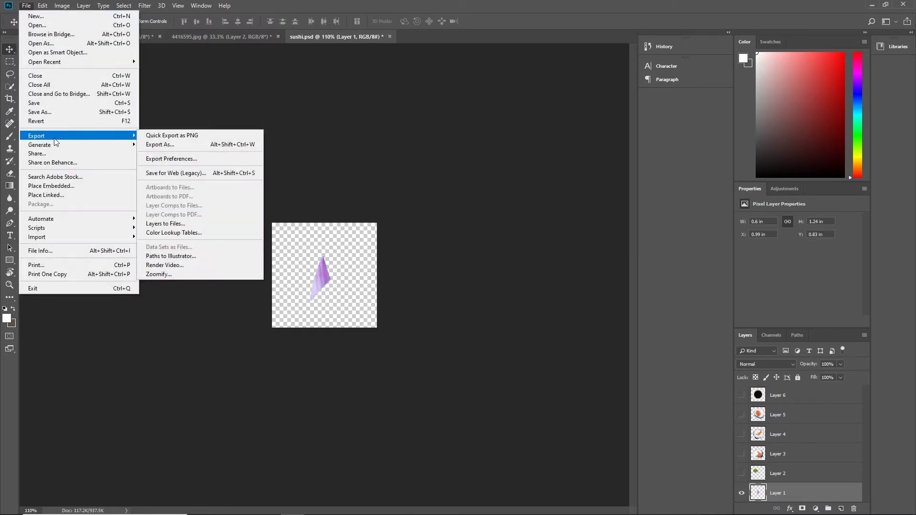
click(227, 145)
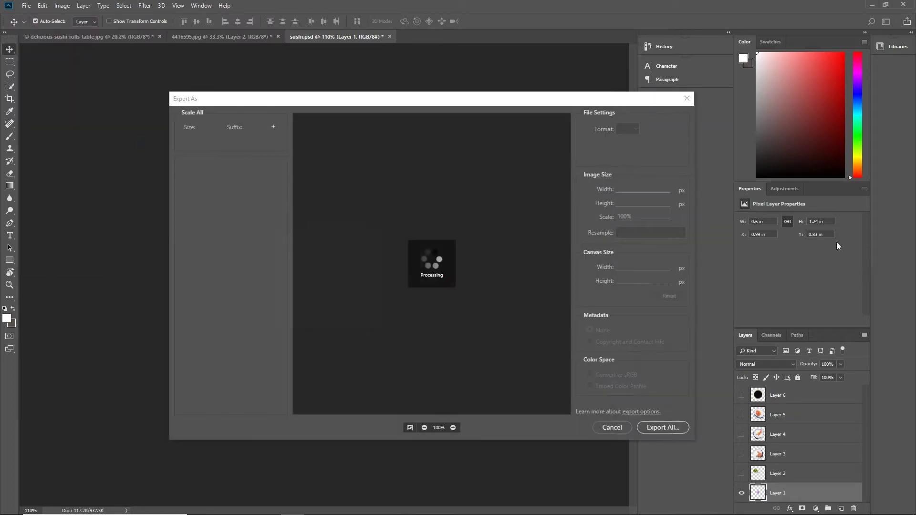
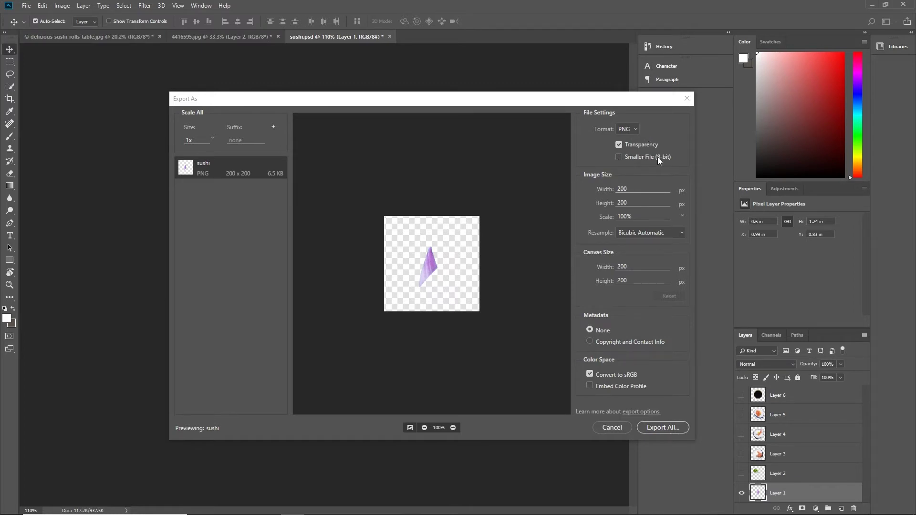
Step: Keep the Smaller File (8-bit) option off to preserve transparency and export the 200×200 PNG
click(619, 157)
click(619, 157)
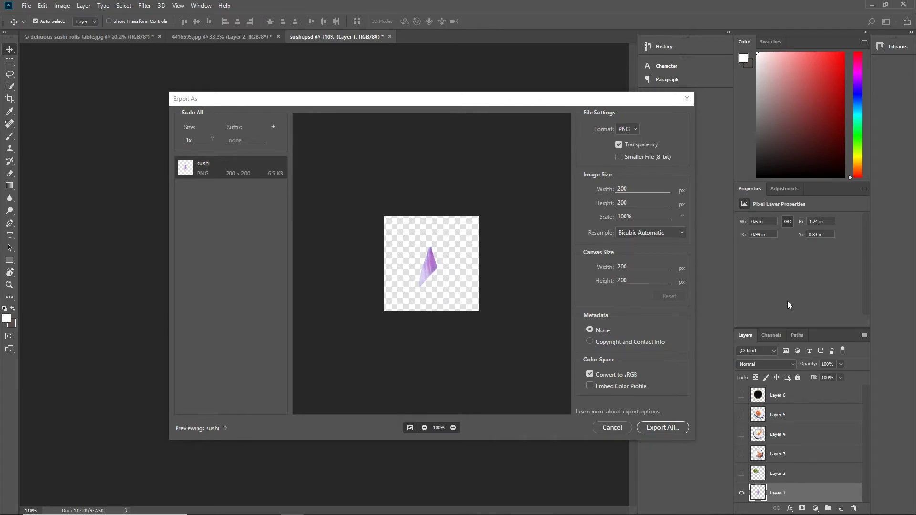
click(662, 429)
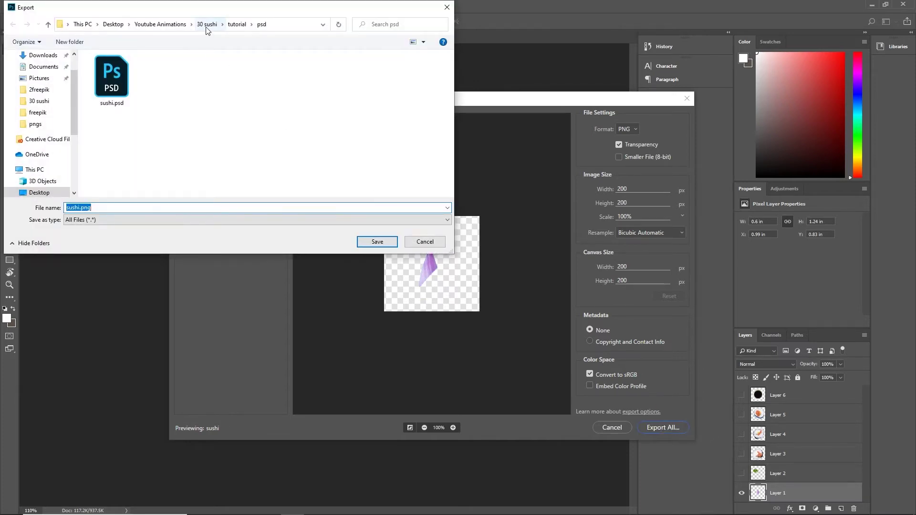
Step: Browse to 30 sushi/tutorial and create a new folder named pngs
click(162, 24)
scroll(205, 115, down, 7)
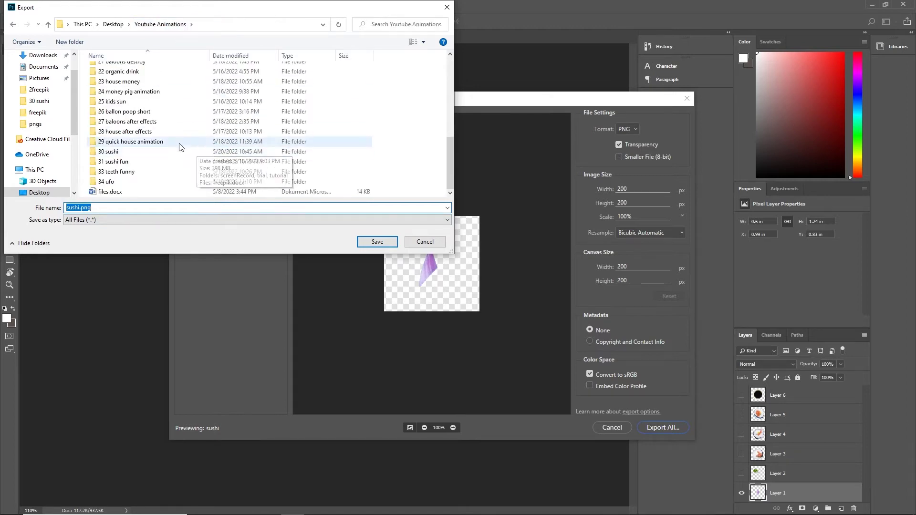
double_click(117, 151)
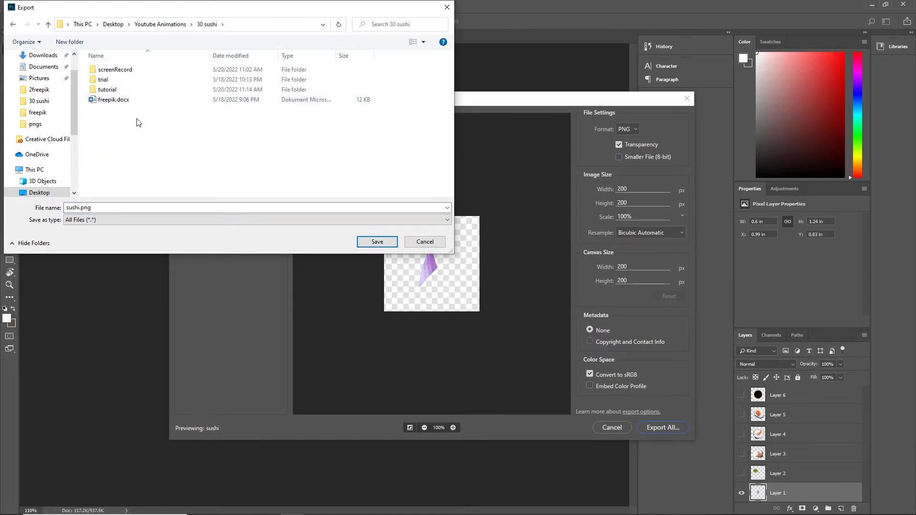
double_click(117, 89)
right_click(117, 127)
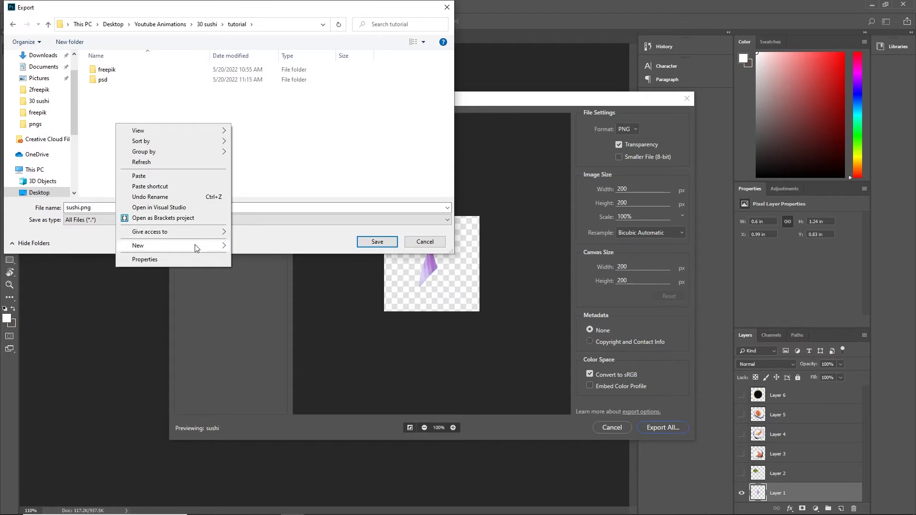
click(250, 245)
text(p)
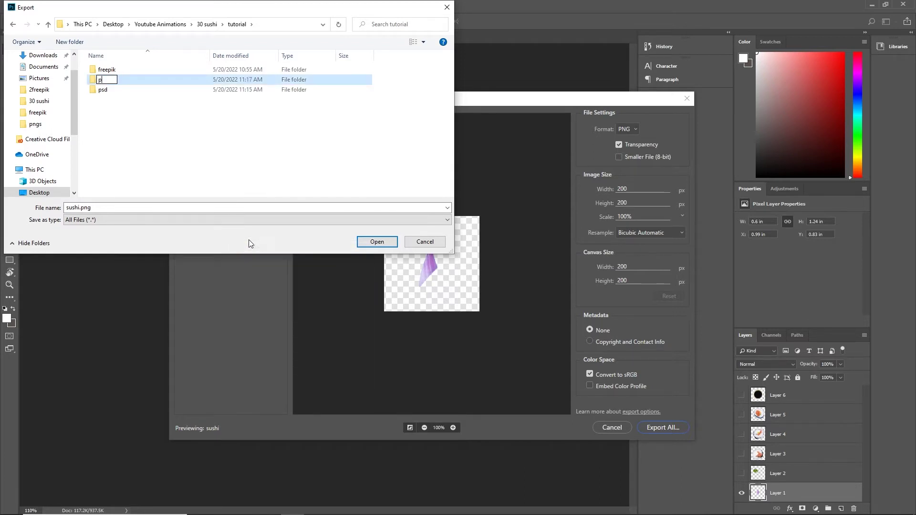
text(ngs)
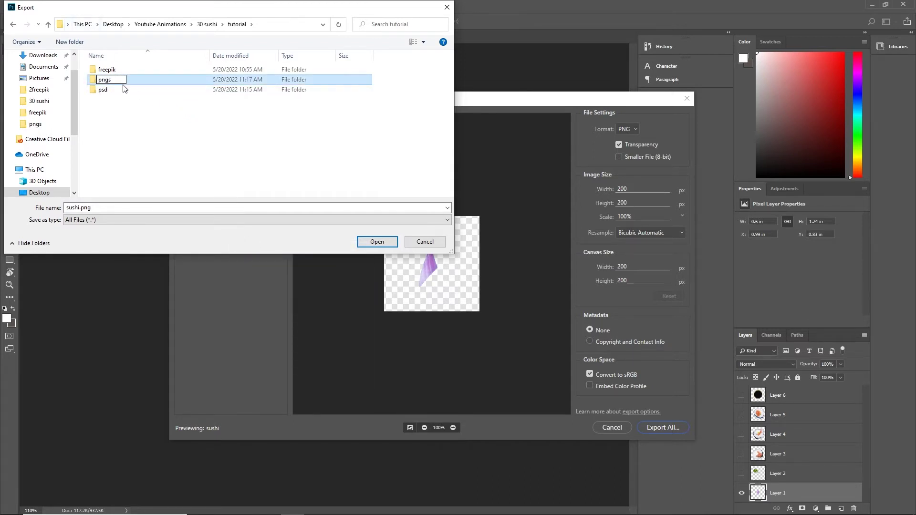
key(Return)
Step: Save the PNG as 1 inside the new pngs folder
double_click(107, 81)
double_click(140, 207)
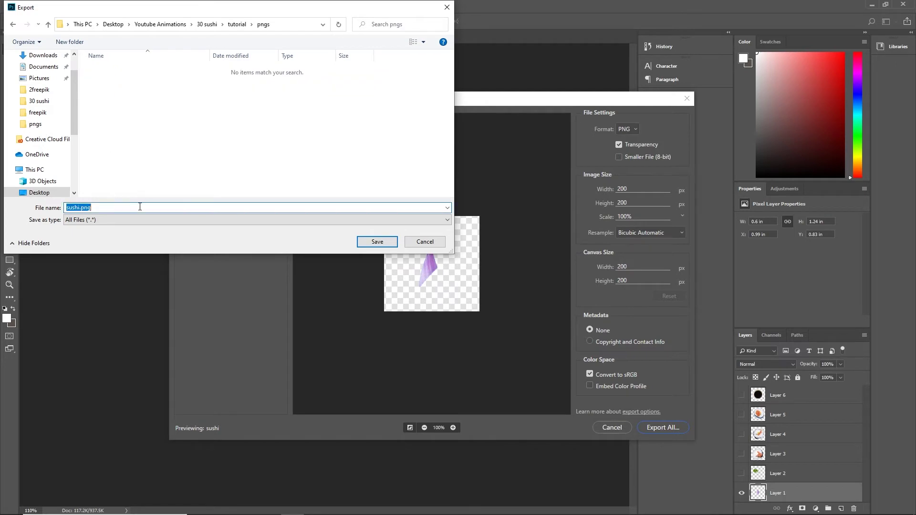
text(1)
click(379, 242)
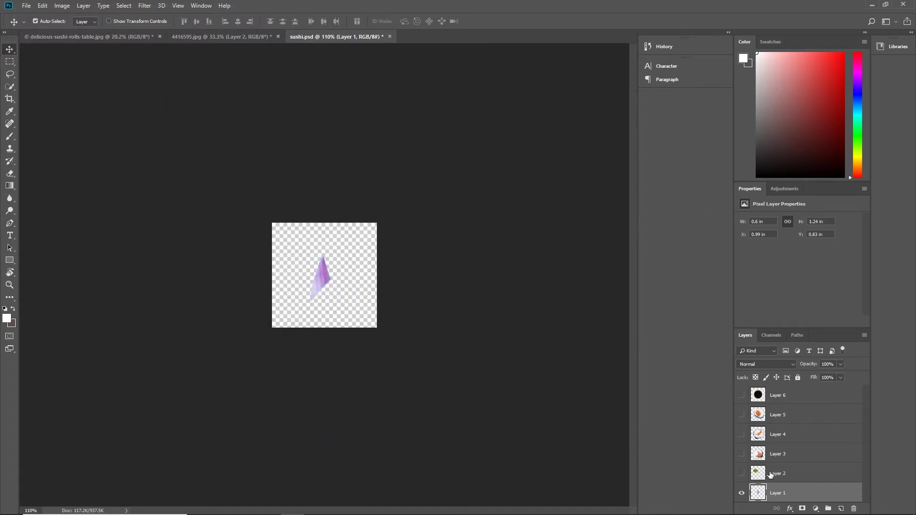
Step: Hide Layer 1, show the green leaf on Layer 2, and centre it on the canvas
click(741, 493)
click(741, 473)
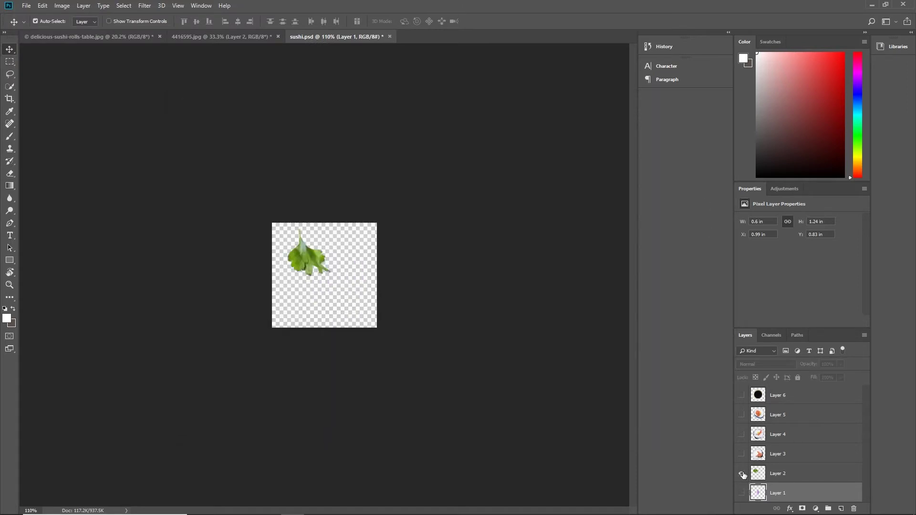
drag(309, 265, 324, 283)
Step: Open Save for Web (Legacy) with PNG-24 as the file format
click(27, 7)
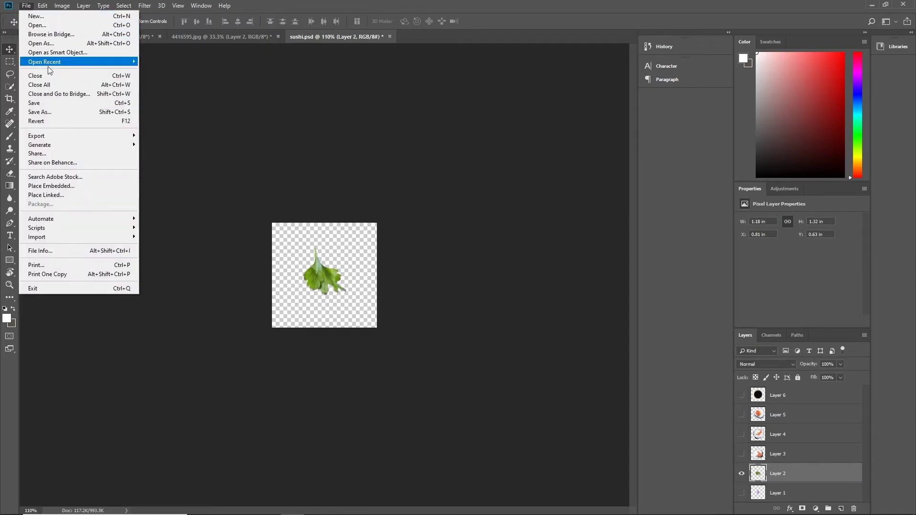
mouse_move(95, 138)
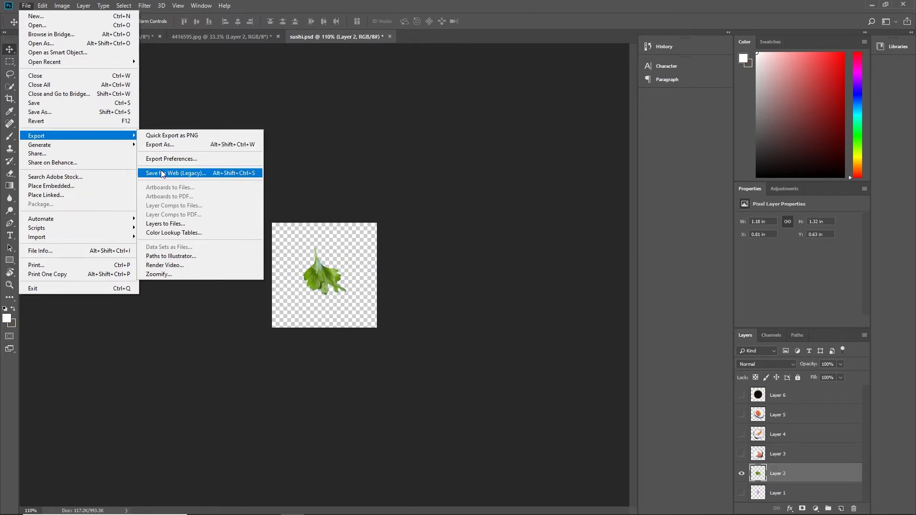
click(242, 172)
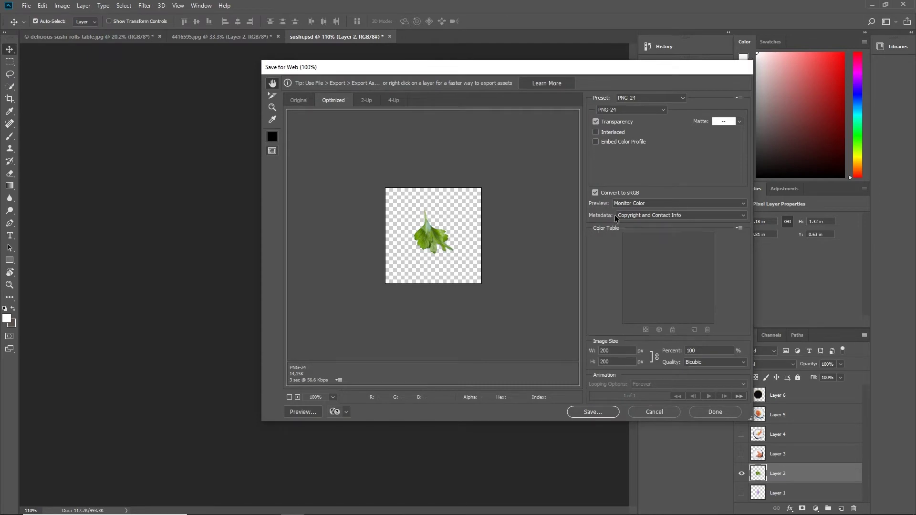
click(683, 99)
click(686, 100)
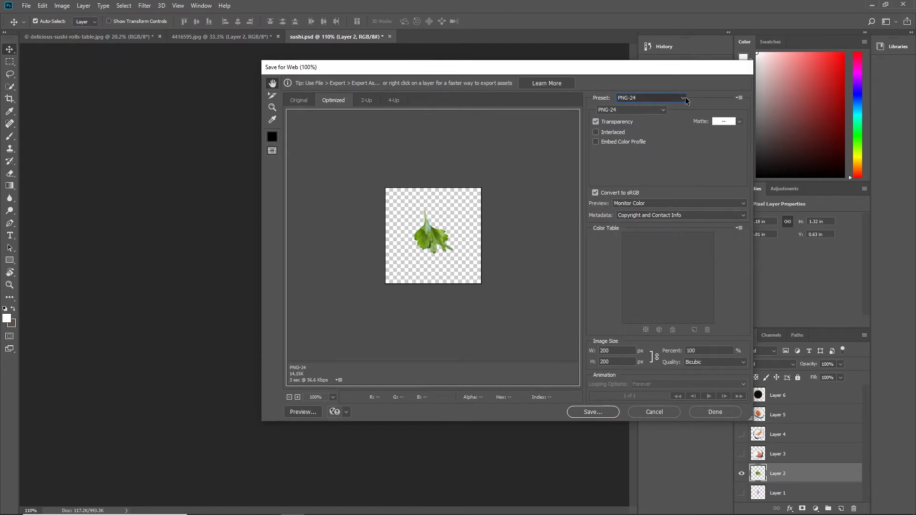
click(657, 110)
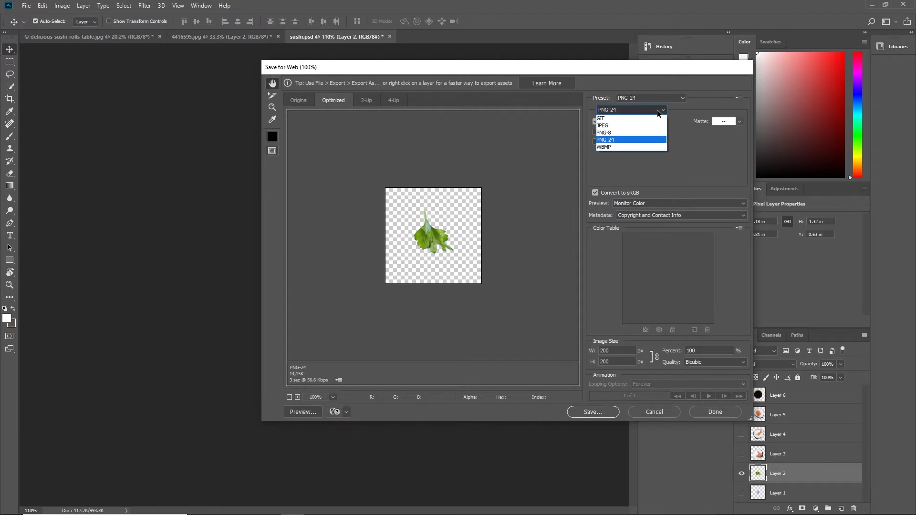
click(611, 141)
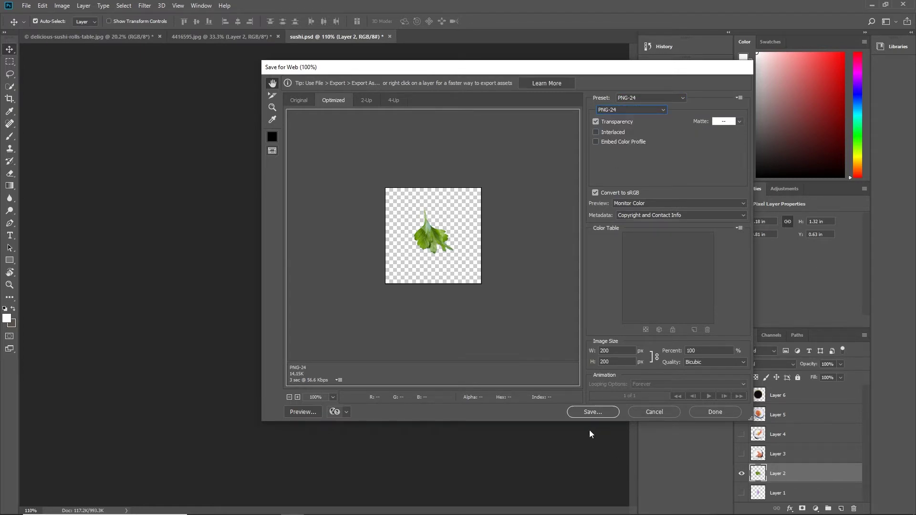
Step: Save the leaf PNG into 30 sushi/tutorial/pngs
click(593, 412)
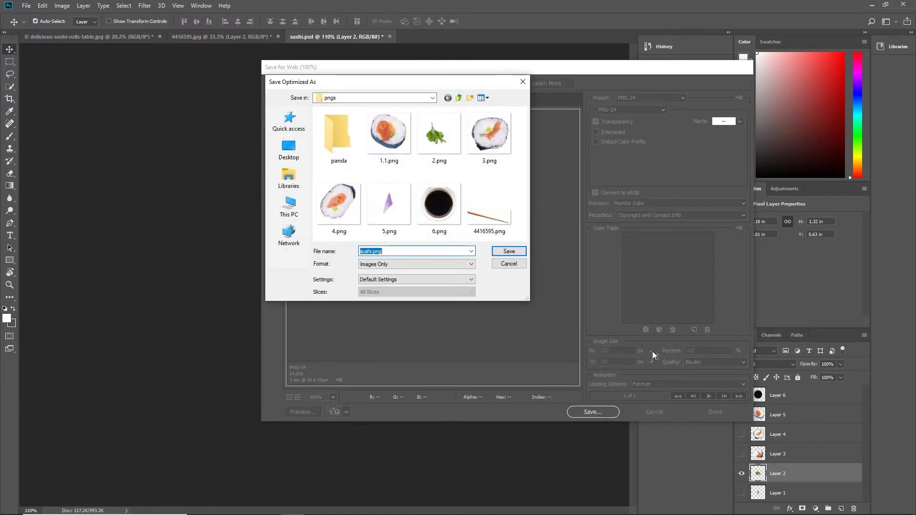
click(432, 98)
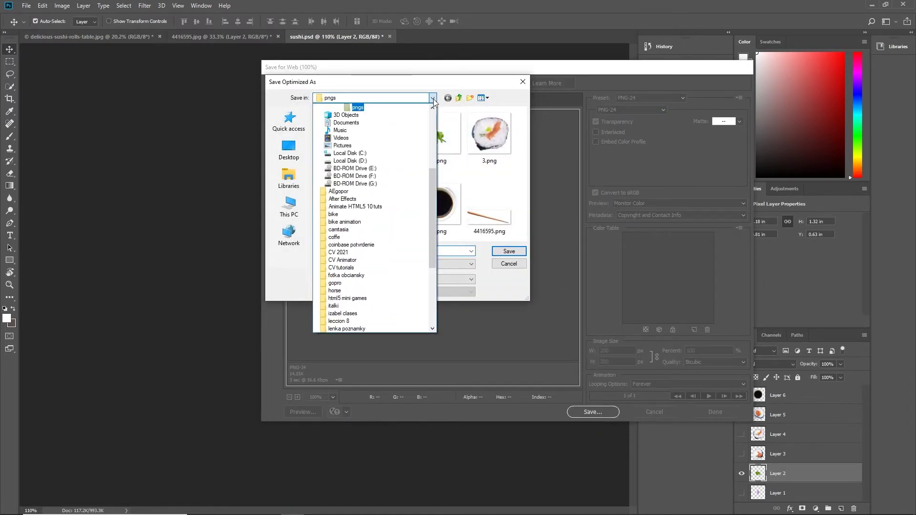
scroll(388, 210, up, 6)
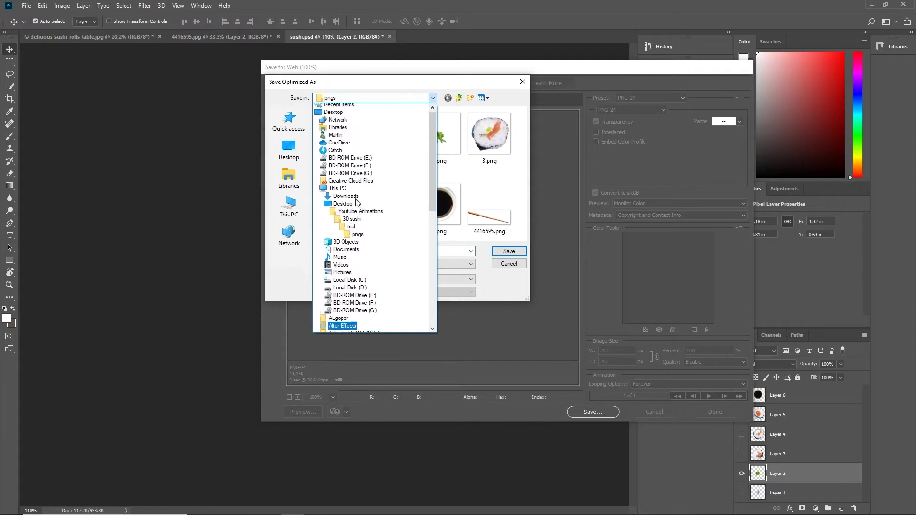
click(357, 214)
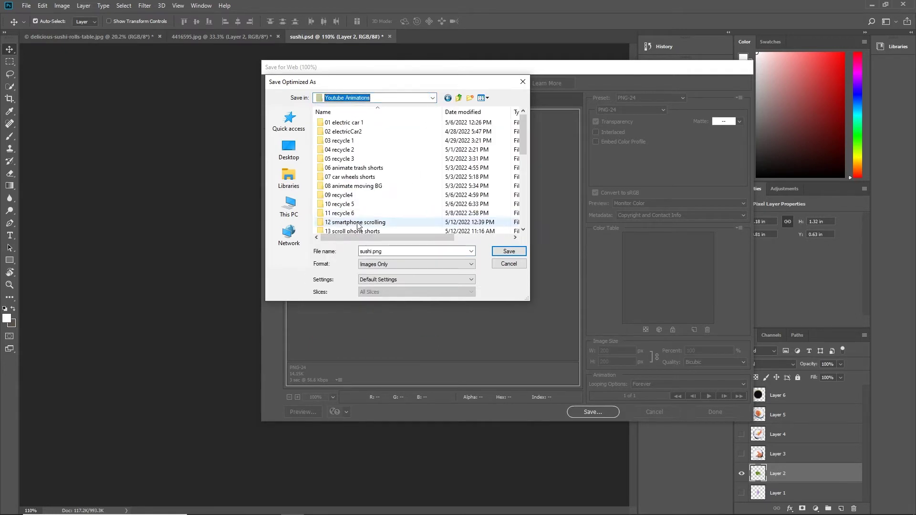
scroll(356, 205, down, 5)
double_click(342, 196)
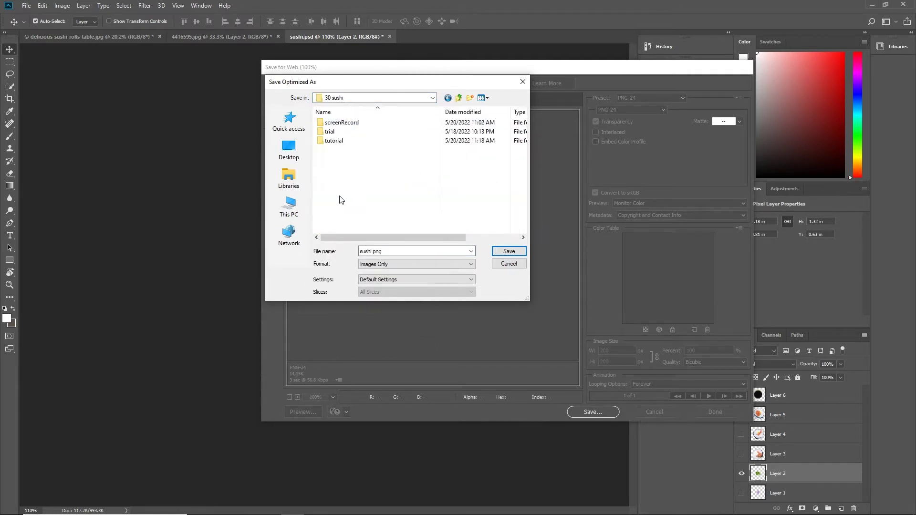
double_click(350, 142)
double_click(330, 132)
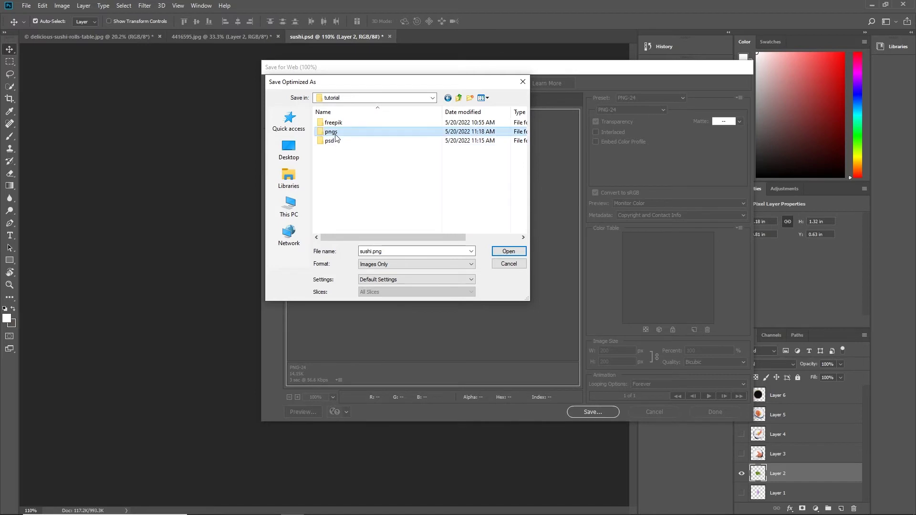
click(501, 252)
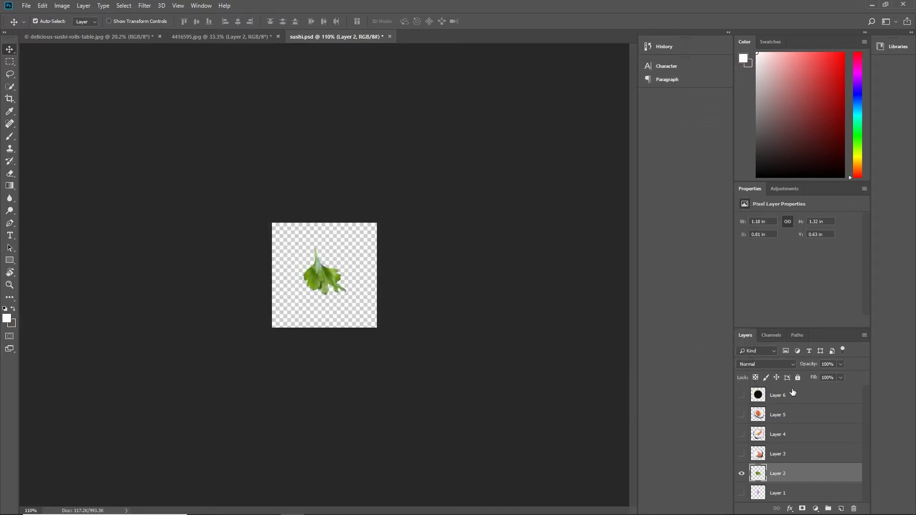
Step: Hide Layer 2, show the soy sauce bowl on Layer 6, deselect layers, and switch to 4416595.jpg
click(741, 474)
click(741, 454)
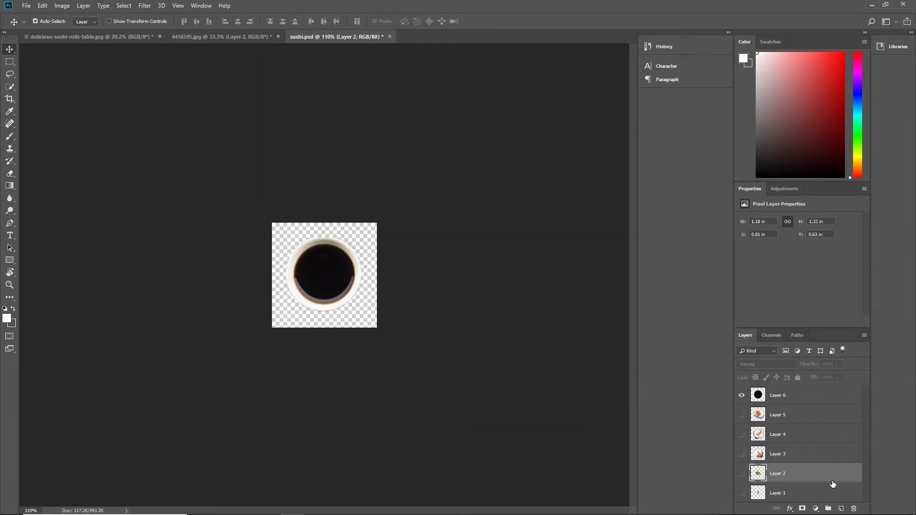
click(519, 380)
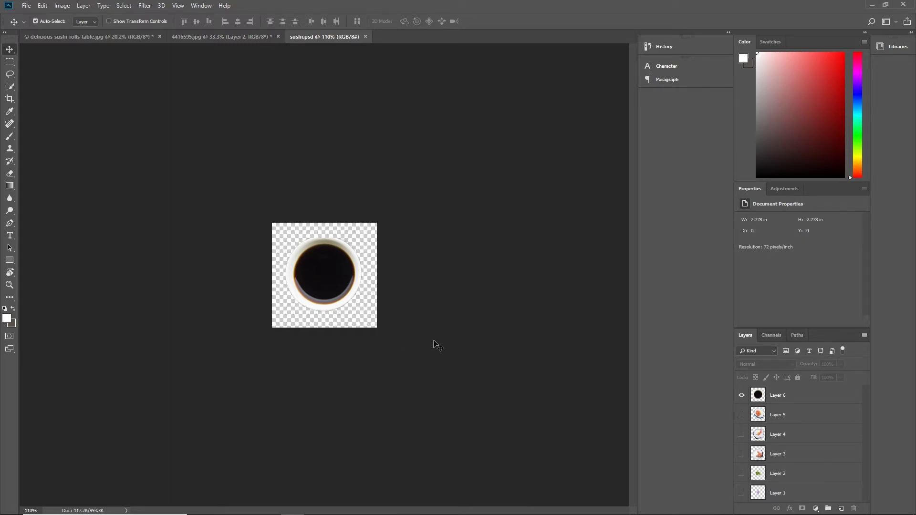
click(236, 41)
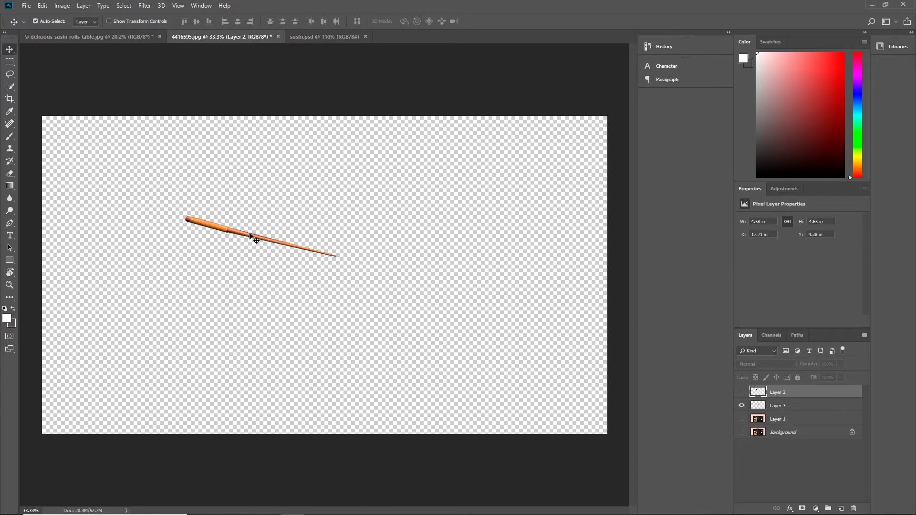
Step: Move the chopstick down-right and scale it to about half its size
drag(250, 236, 313, 261)
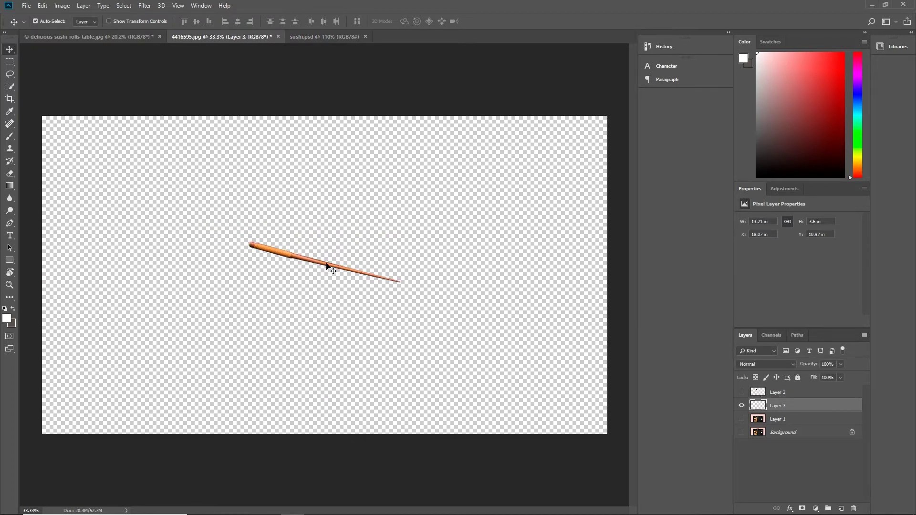
key(ctrl+t)
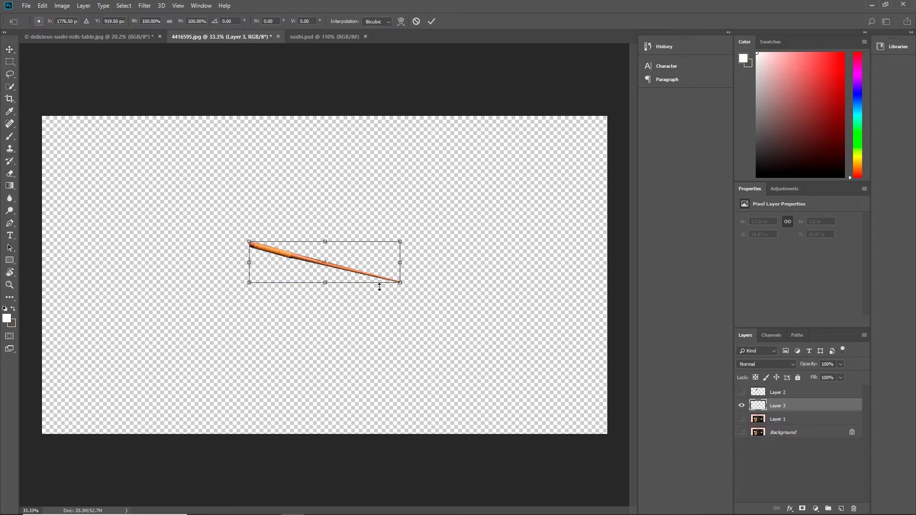
drag(400, 283, 361, 271)
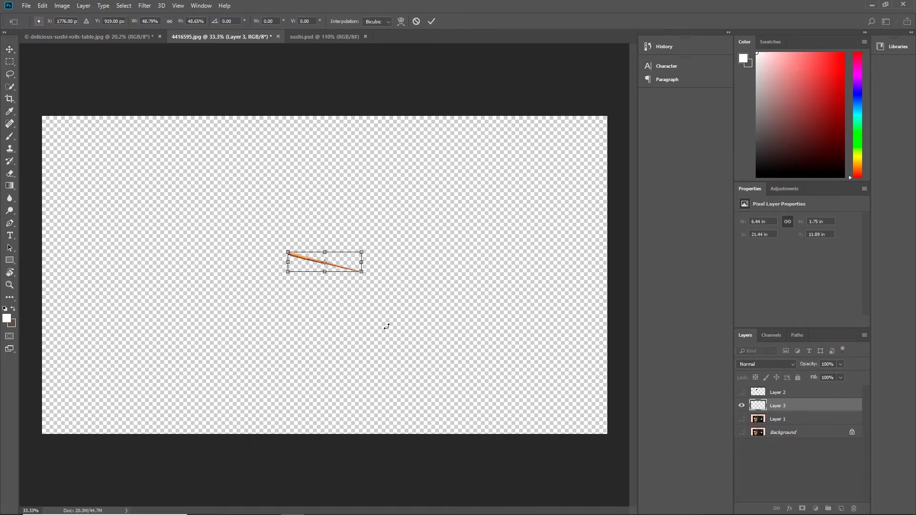
key(Return)
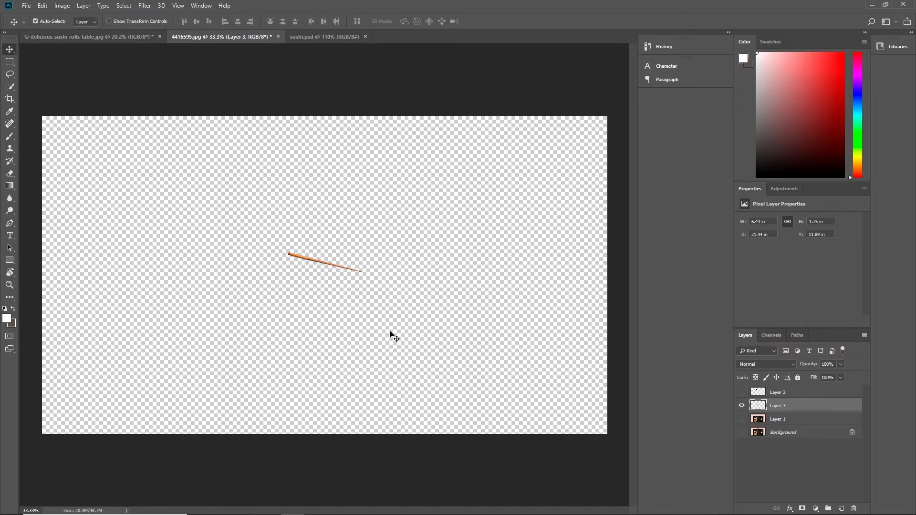
Step: Crop the canvas tightly around the chopstick with the standard Crop tool
key(c)
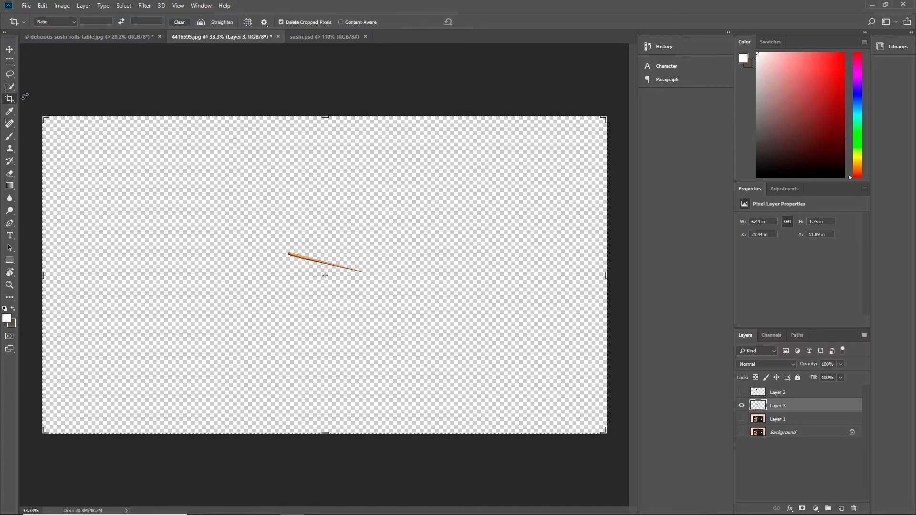
right_click(9, 98)
click(44, 98)
drag(41, 276, 162, 275)
drag(486, 275, 367, 264)
drag(325, 117, 324, 178)
drag(323, 372, 326, 296)
key(Return)
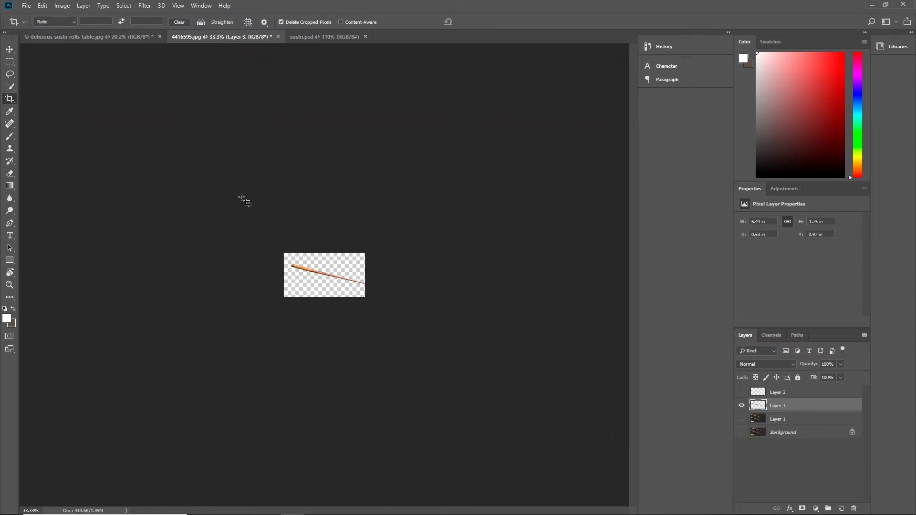
scroll(348, 280, up, 6)
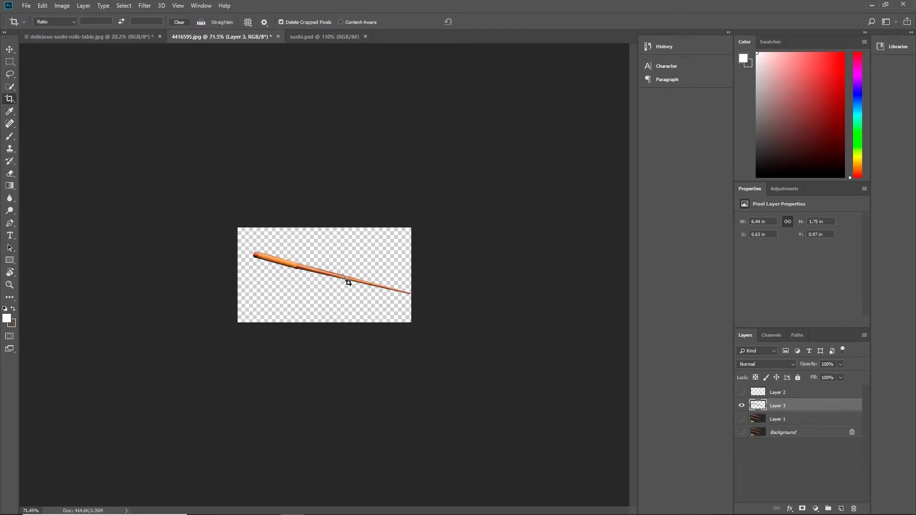
Step: Save the chopstick as 4416595.psd in the tutorial psd folder
click(26, 9)
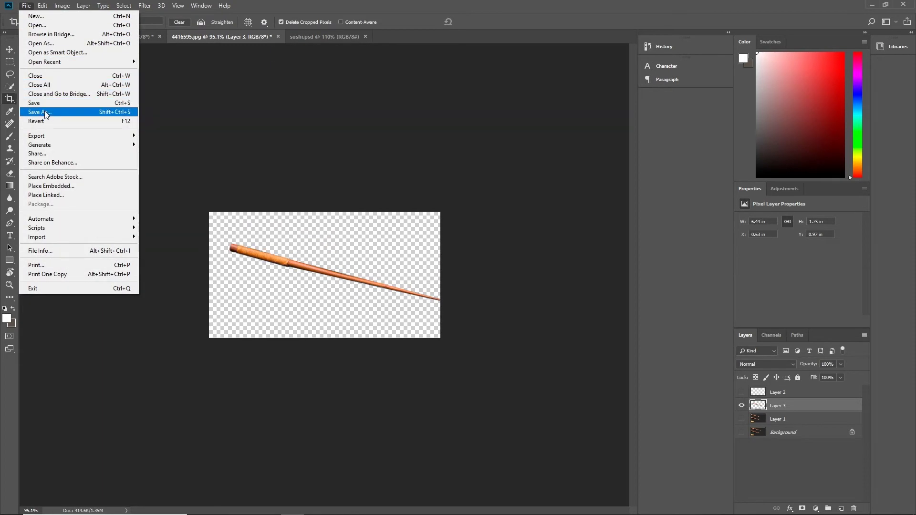
click(46, 112)
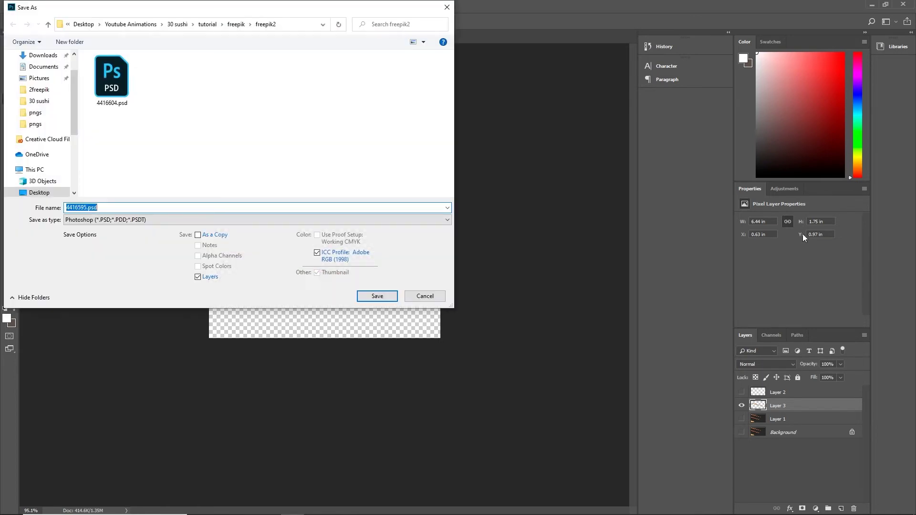
click(177, 27)
double_click(113, 92)
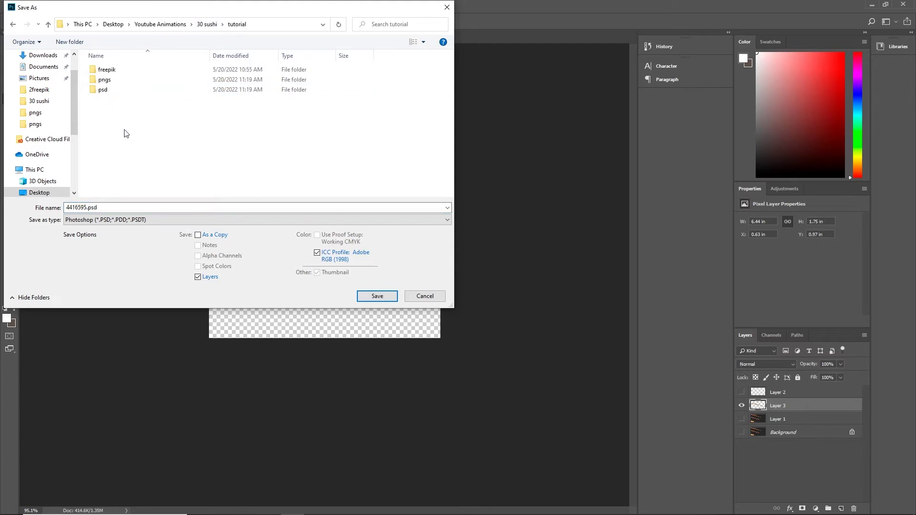
double_click(104, 91)
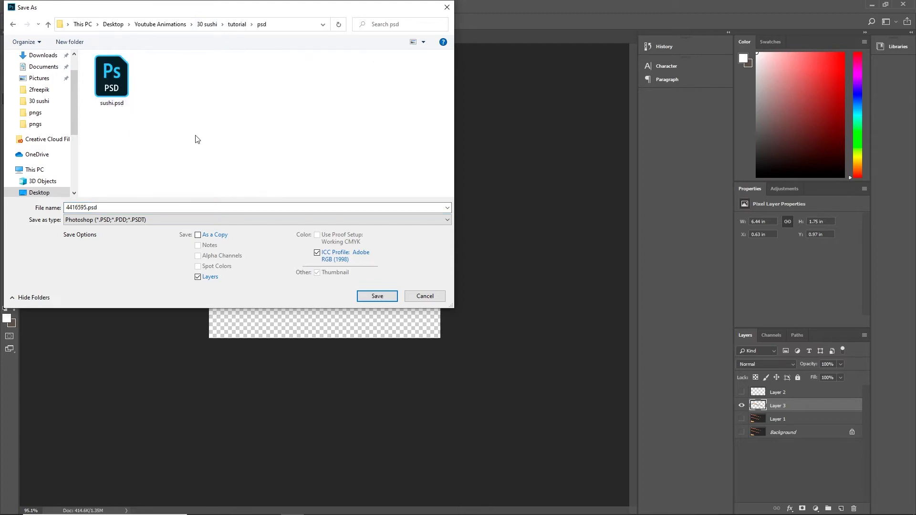
click(381, 296)
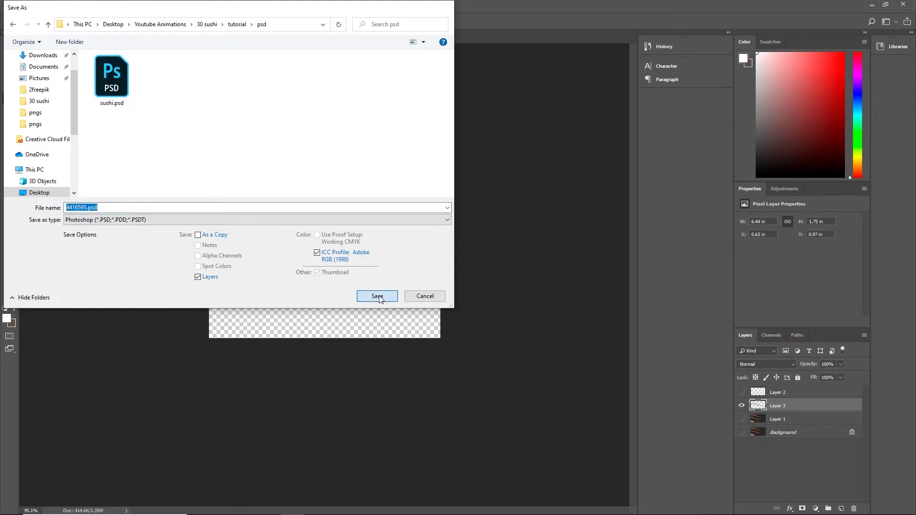
click(563, 149)
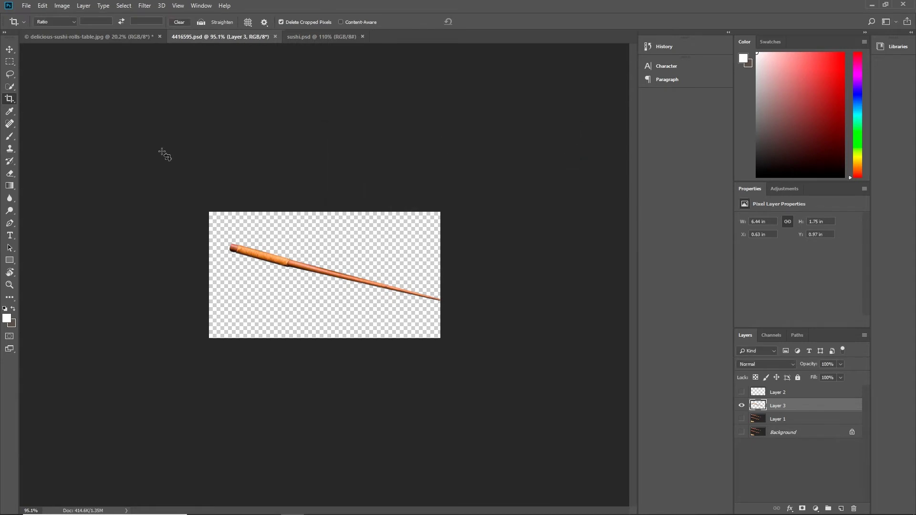
Step: Export the chopstick as 4416595.png into the pngs folder and return to Animate
click(27, 5)
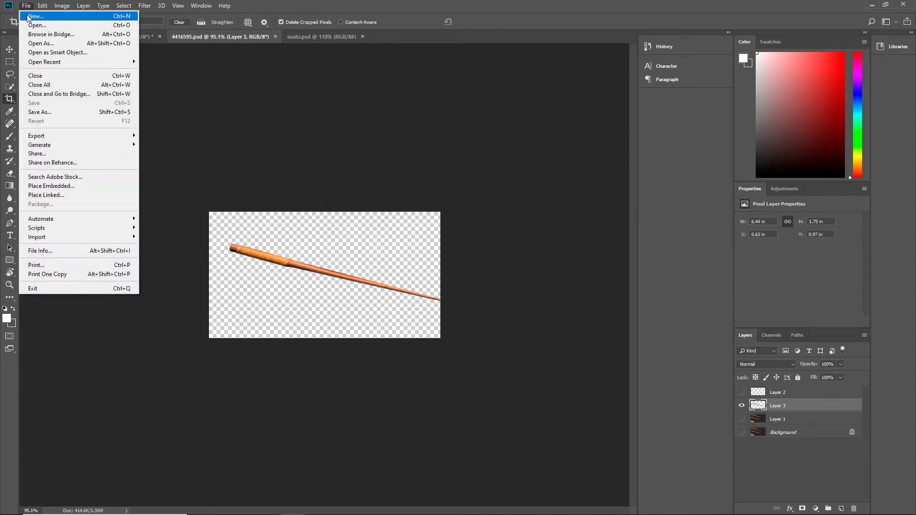
mouse_move(57, 137)
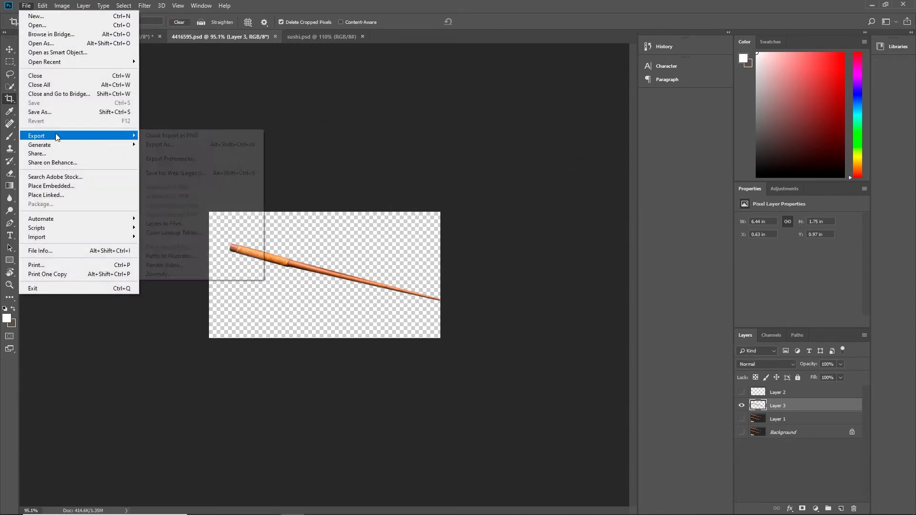
click(190, 145)
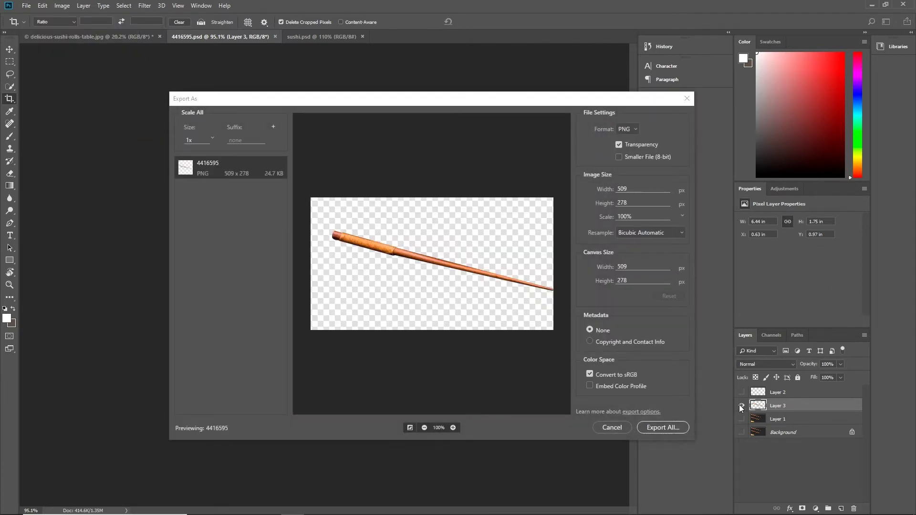
click(667, 427)
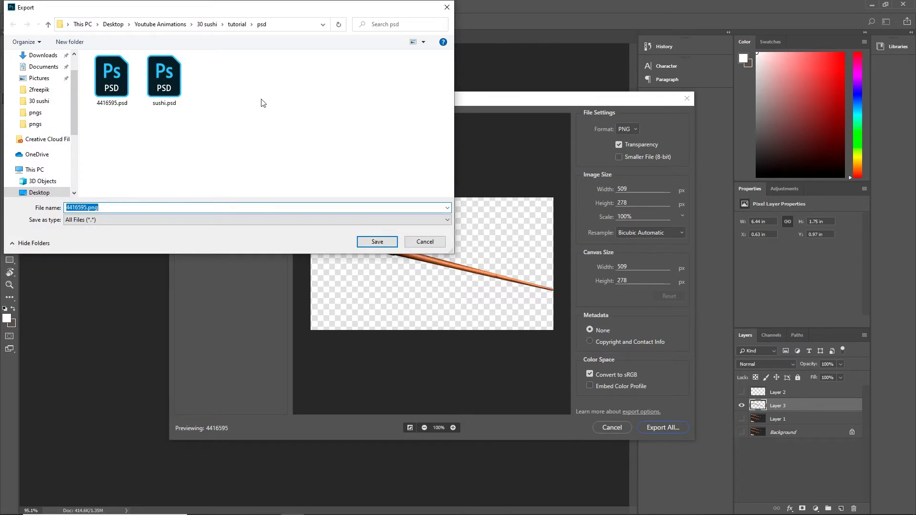
click(237, 24)
click(101, 81)
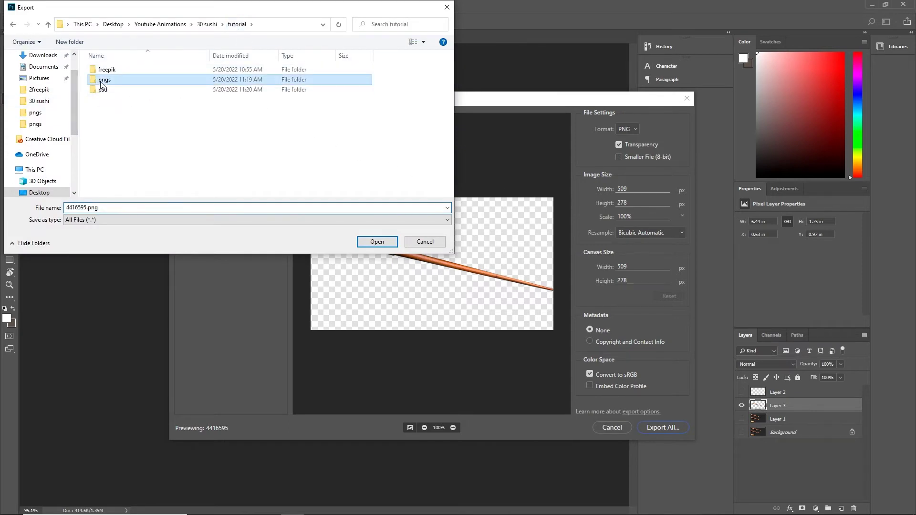
double_click(101, 81)
double_click(111, 208)
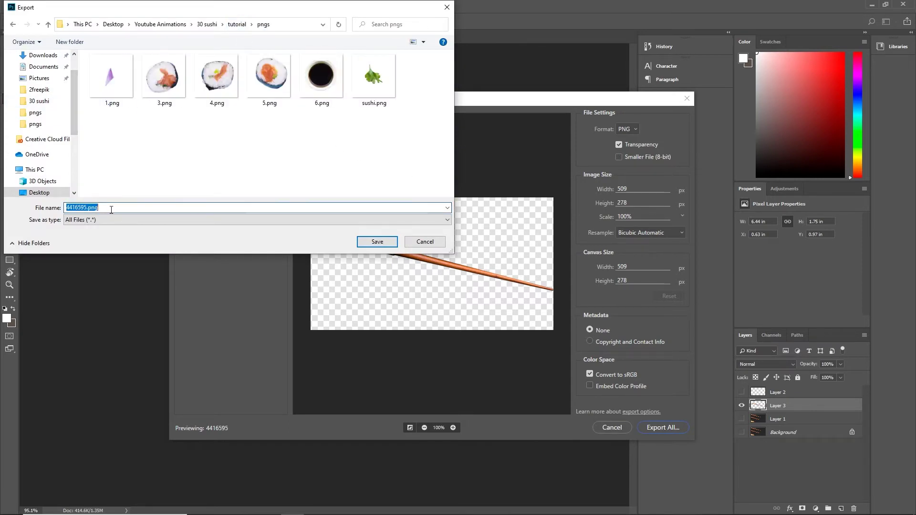
click(376, 242)
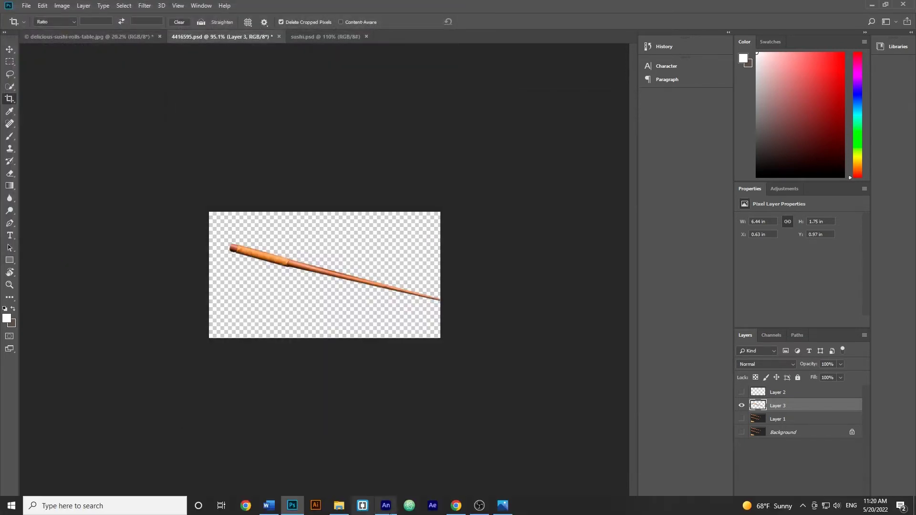
click(387, 507)
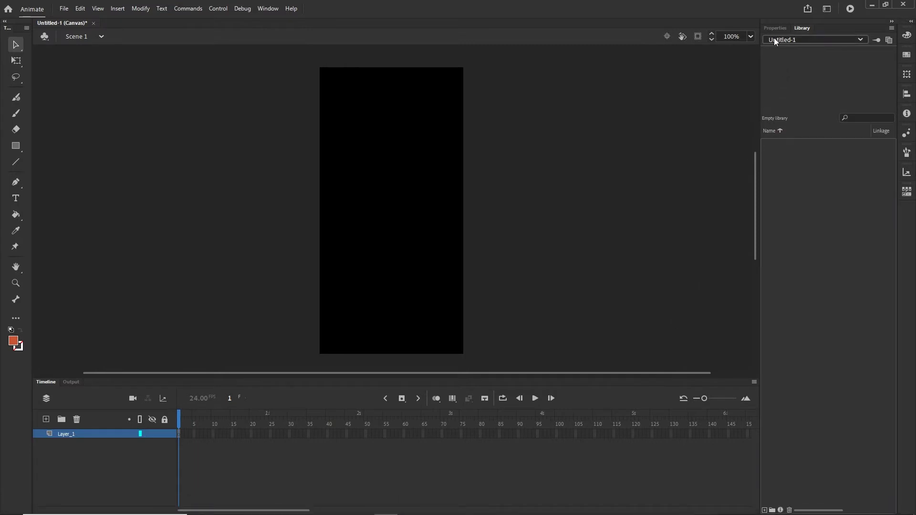
Step: Select all seven PNGs from sushi.png to 1.png in tutorial\pngs and drag them onto Animate's stage
click(349, 510)
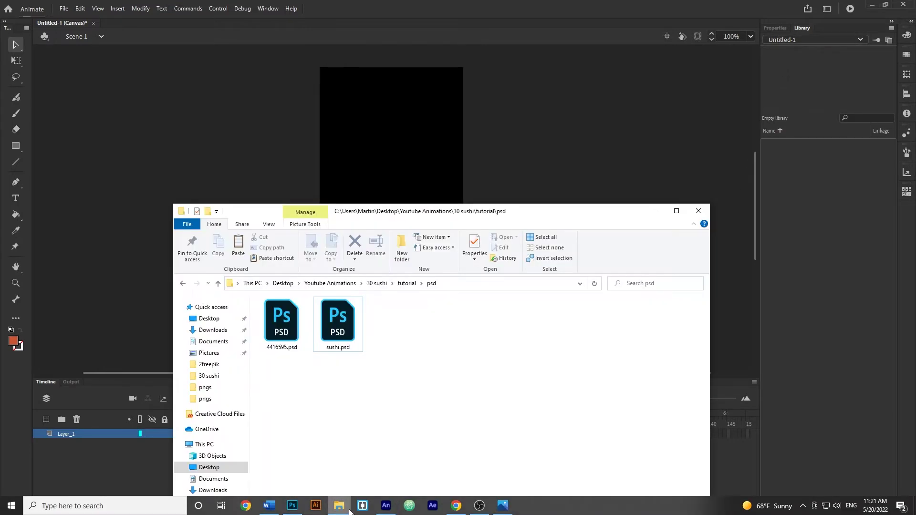
click(407, 284)
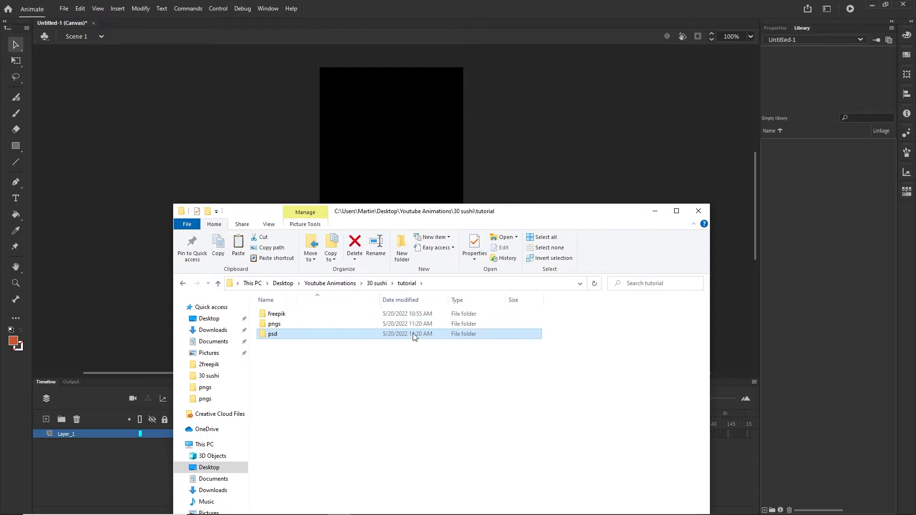
double_click(280, 325)
click(617, 329)
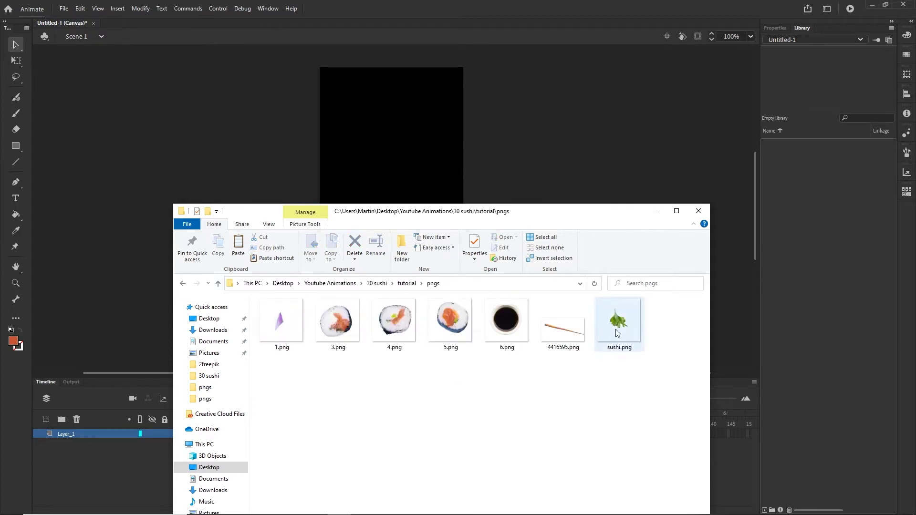
shift+click(300, 340)
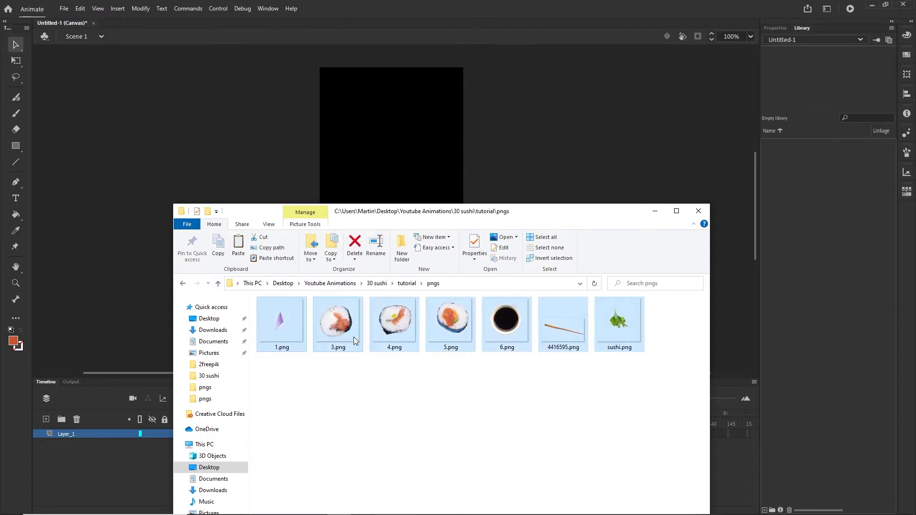
drag(354, 337, 367, 162)
click(526, 182)
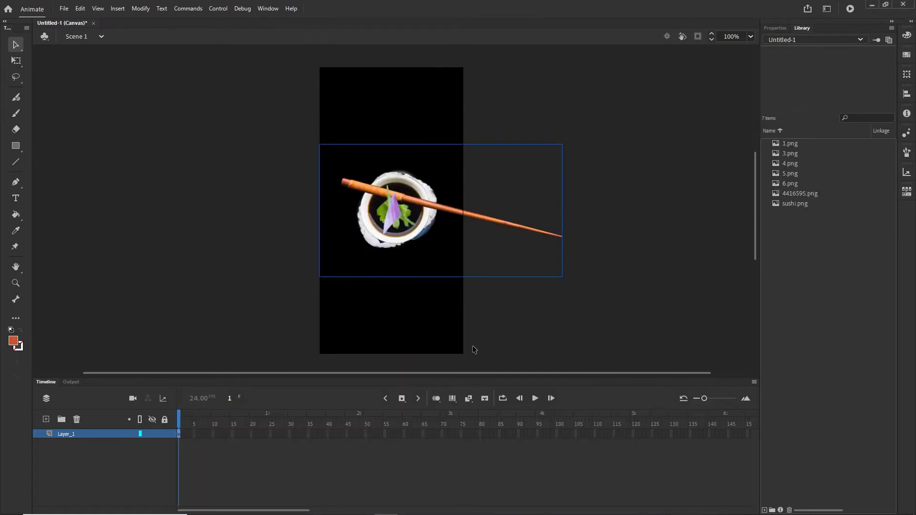
Step: Arrange the images: petal below the soy bowl, leaf higher up, sushi beside the bowl, chopstick right
click(189, 482)
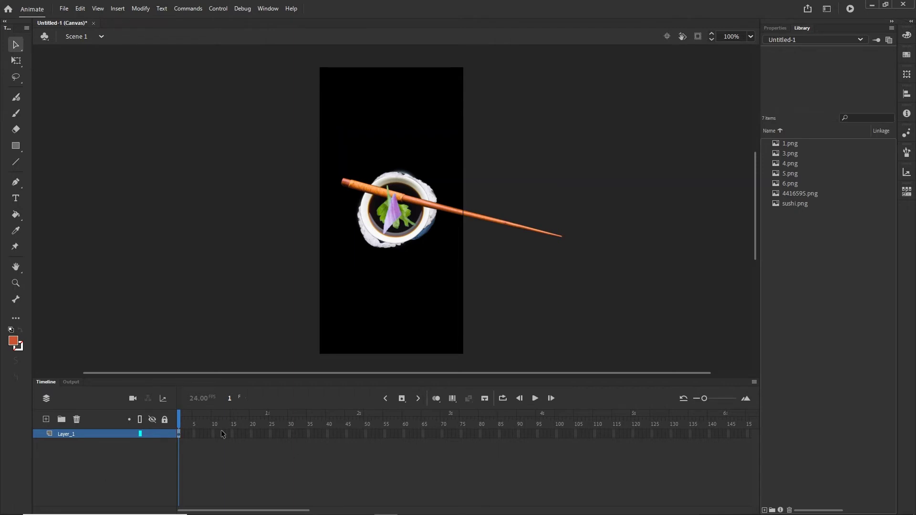
drag(409, 227, 401, 285)
drag(423, 234, 423, 134)
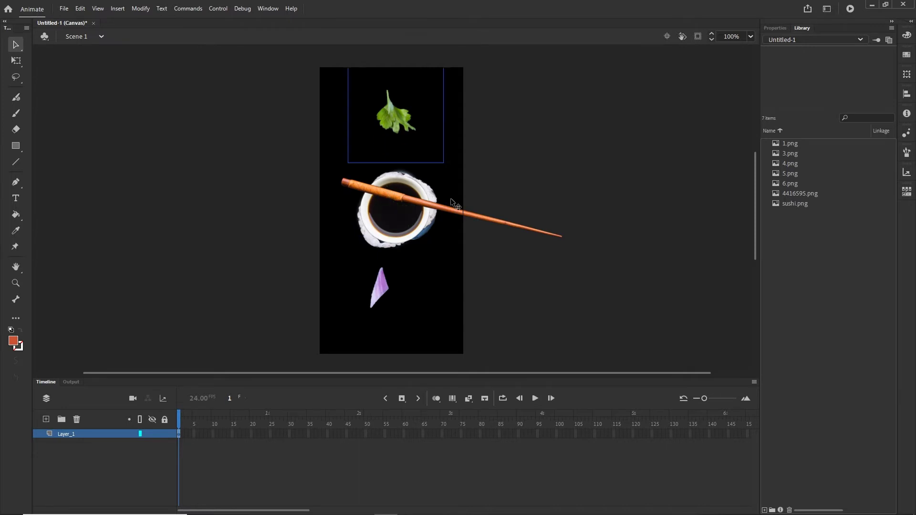
drag(463, 212, 588, 259)
drag(404, 217, 436, 143)
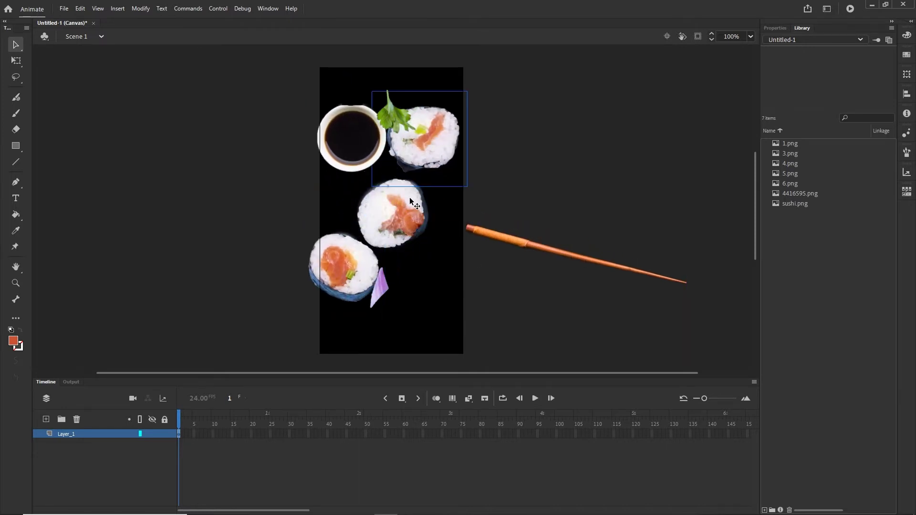
drag(403, 192, 420, 228)
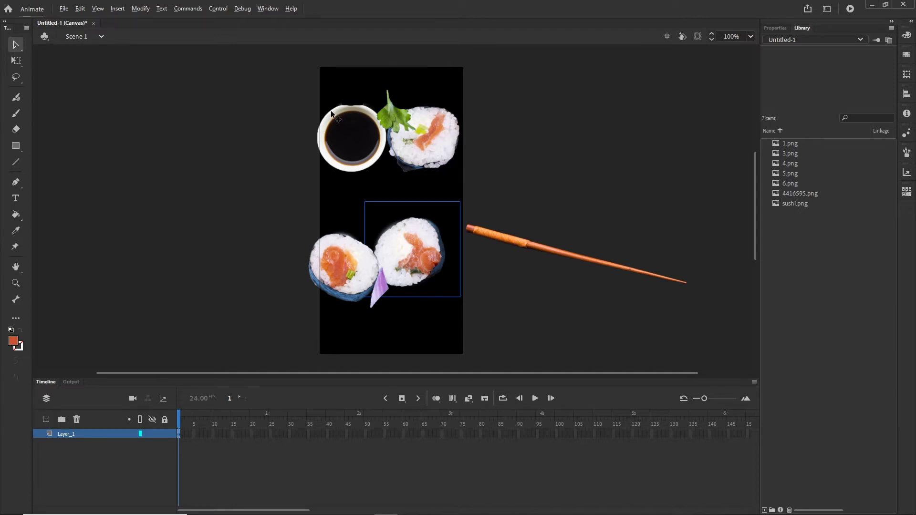
Step: Slide the chopstick up-left so its tip crosses the stage, checking with Clip content outside stage
scroll(356, 117, up, 3)
scroll(365, 85, up, 2)
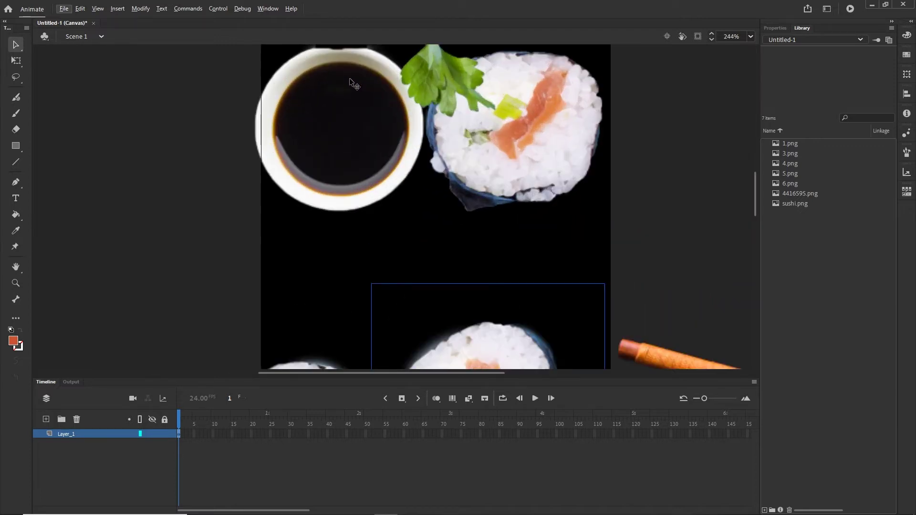
drag(353, 85, 354, 106)
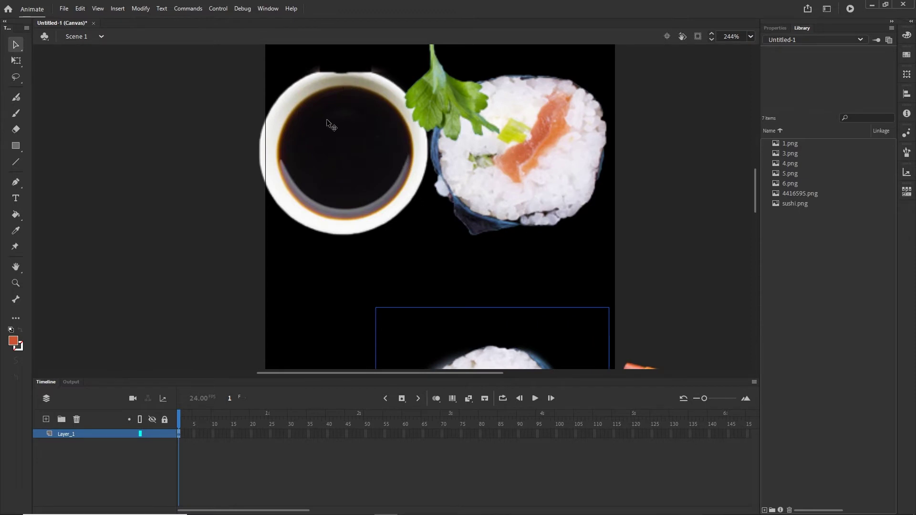
scroll(456, 155, down, 3)
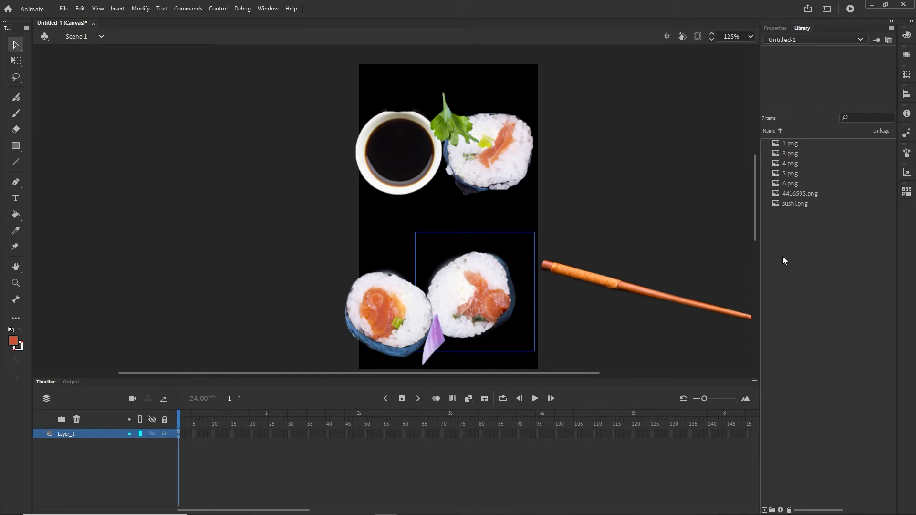
drag(621, 286, 552, 237)
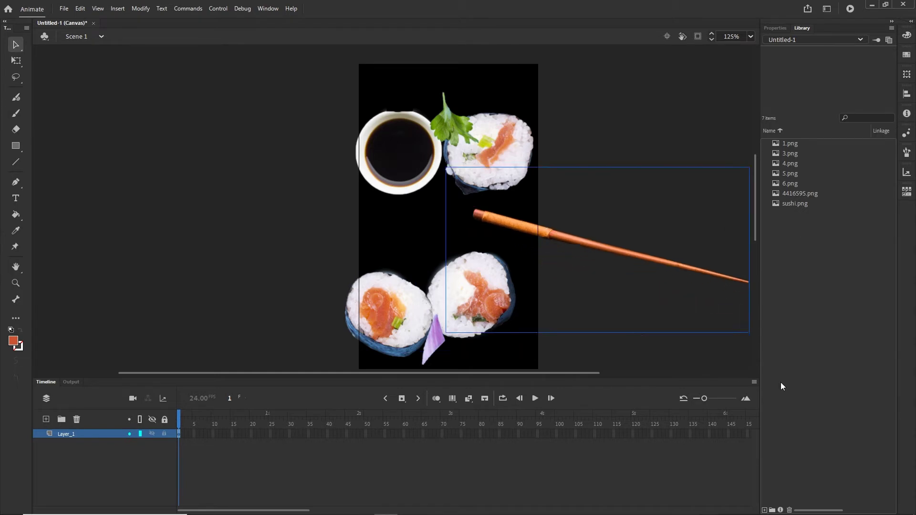
click(697, 36)
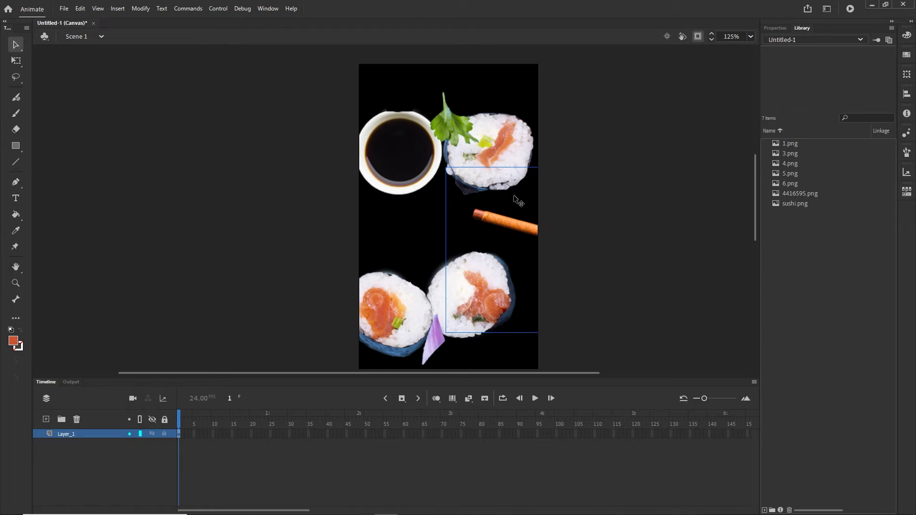
click(698, 37)
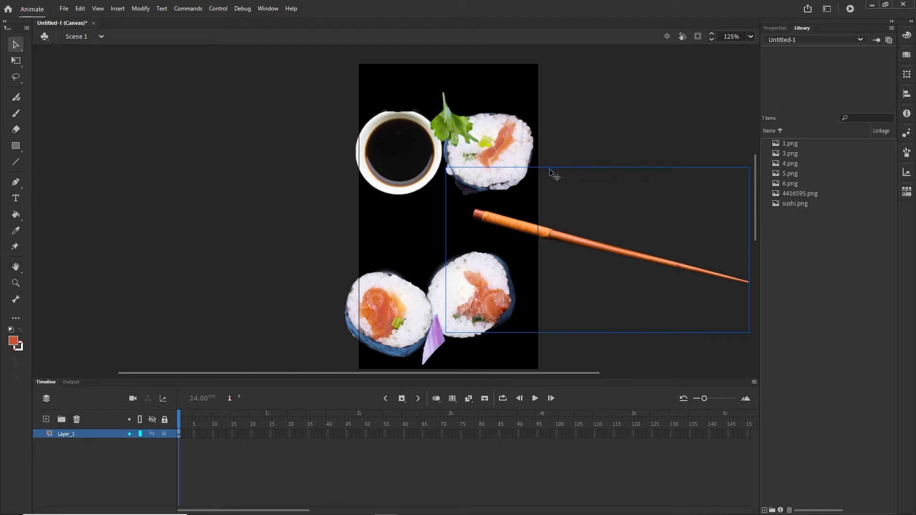
Step: Distribute all images on Layer_1 to their own separate layers
click(131, 454)
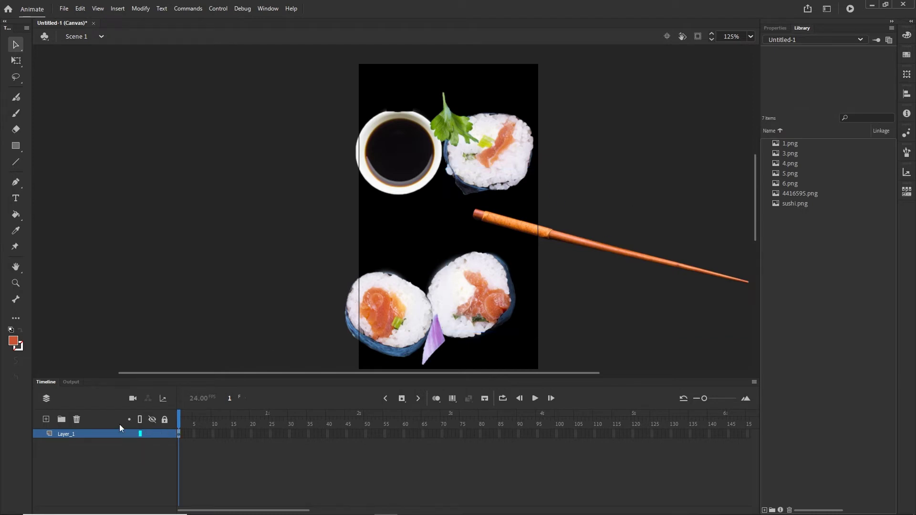
key(alt)
click(64, 434)
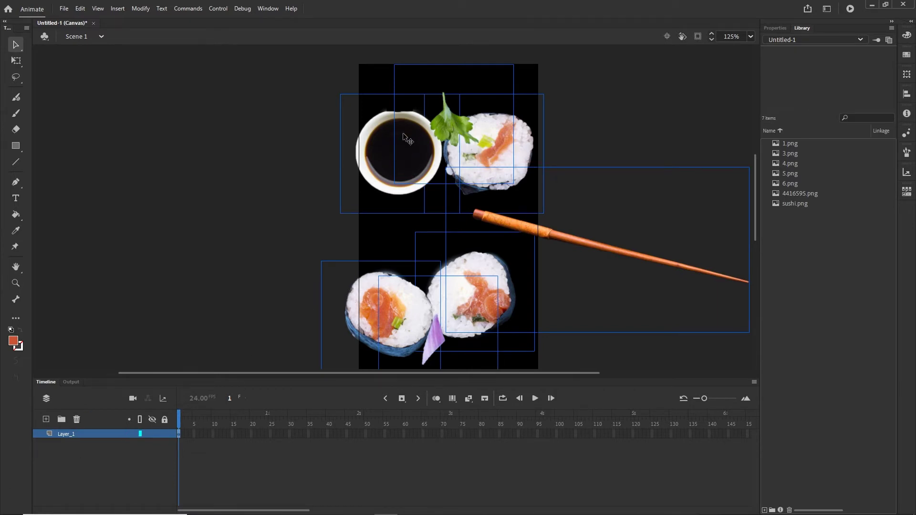
right_click(472, 155)
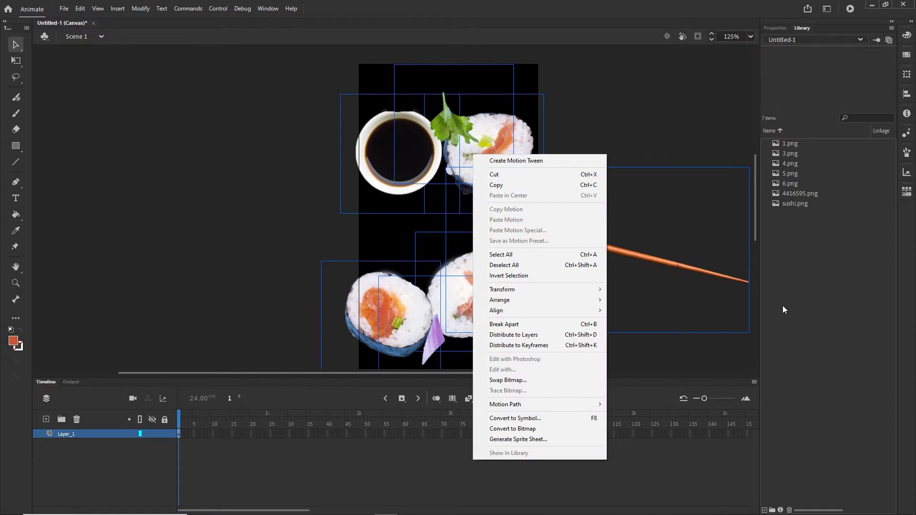
click(535, 335)
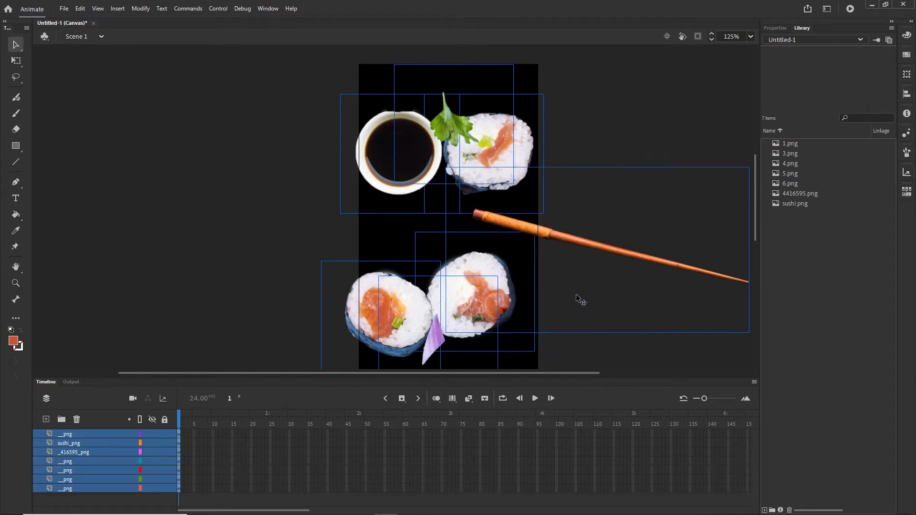
click(600, 159)
Step: Move the purple leaf down toward the stage bottom and the parsley sprig up to the top edge
scroll(506, 285, down, 5)
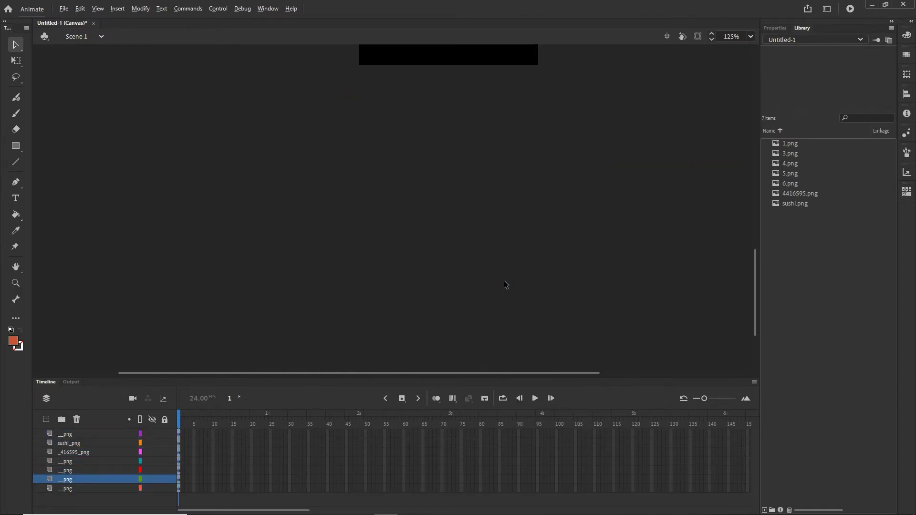
scroll(505, 283, up, 5)
scroll(505, 281, down, 2)
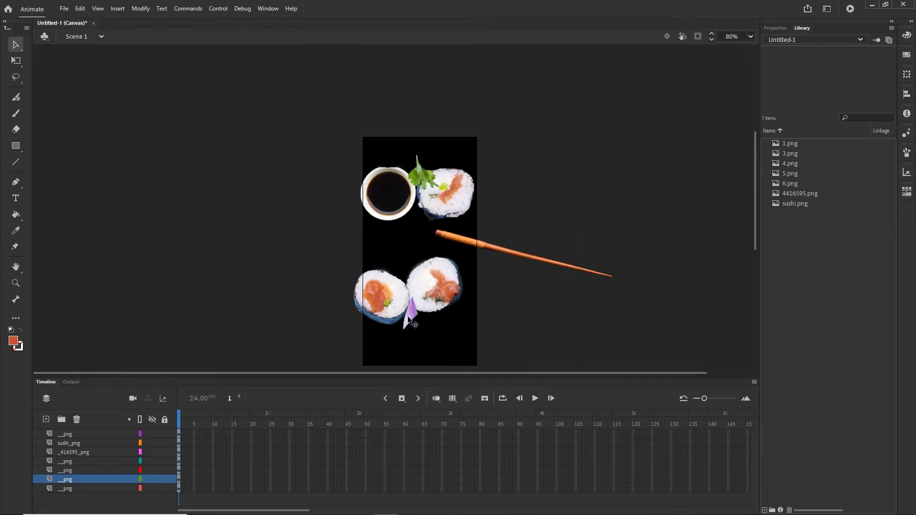
drag(411, 321, 434, 341)
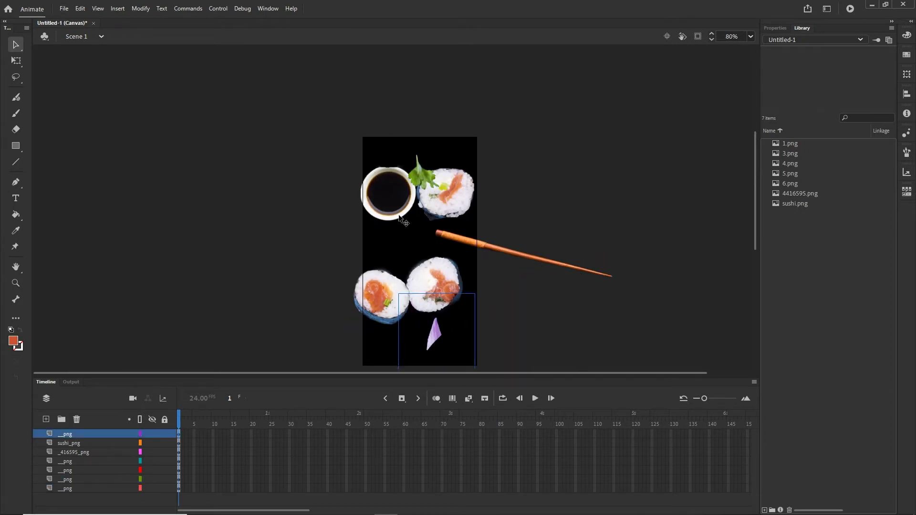
drag(401, 211, 404, 180)
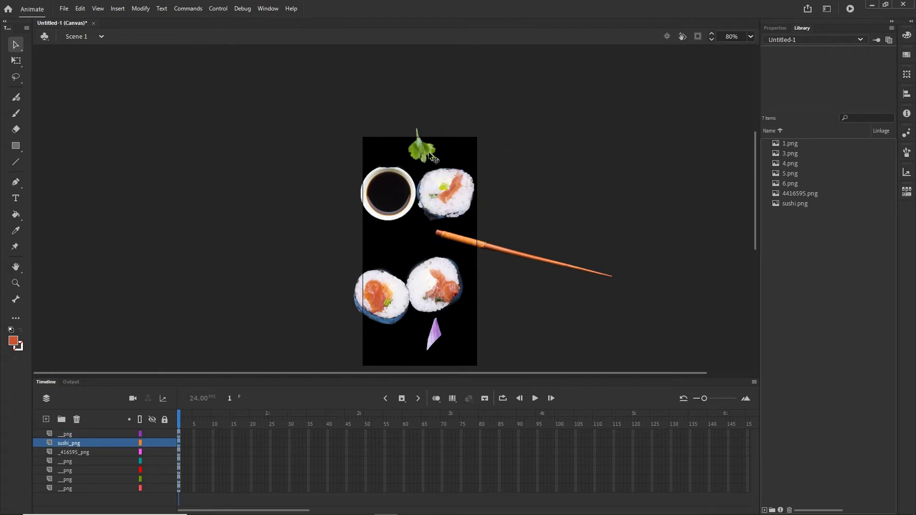
Step: Convert the parsley and the soy sauce bowl into movie clip symbols
click(141, 9)
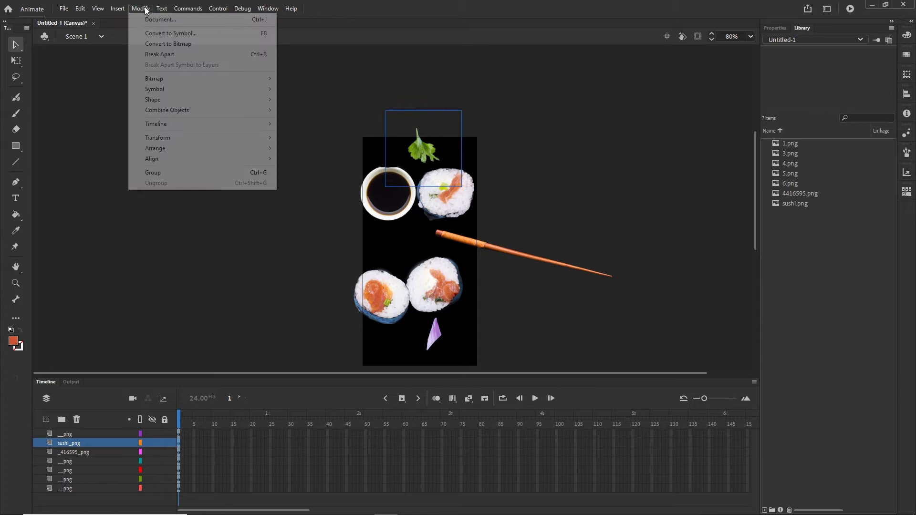
click(170, 32)
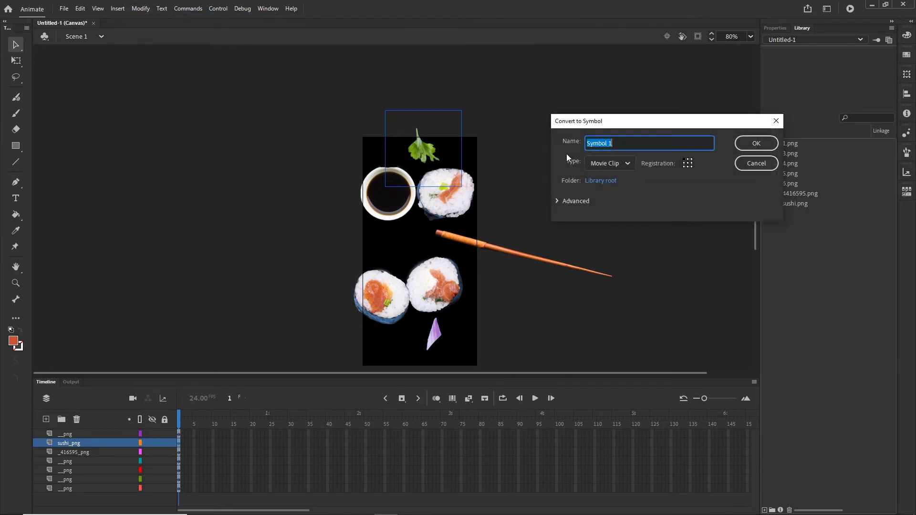
click(751, 144)
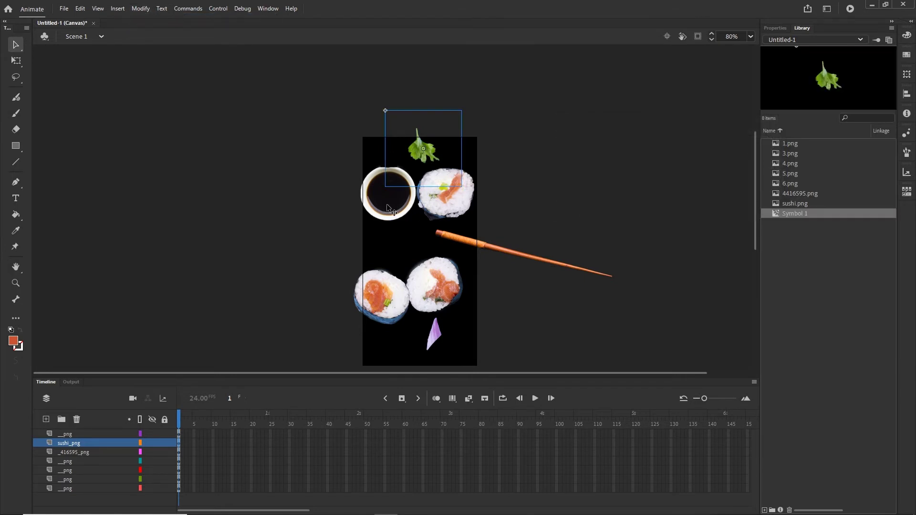
click(387, 207)
key(F8)
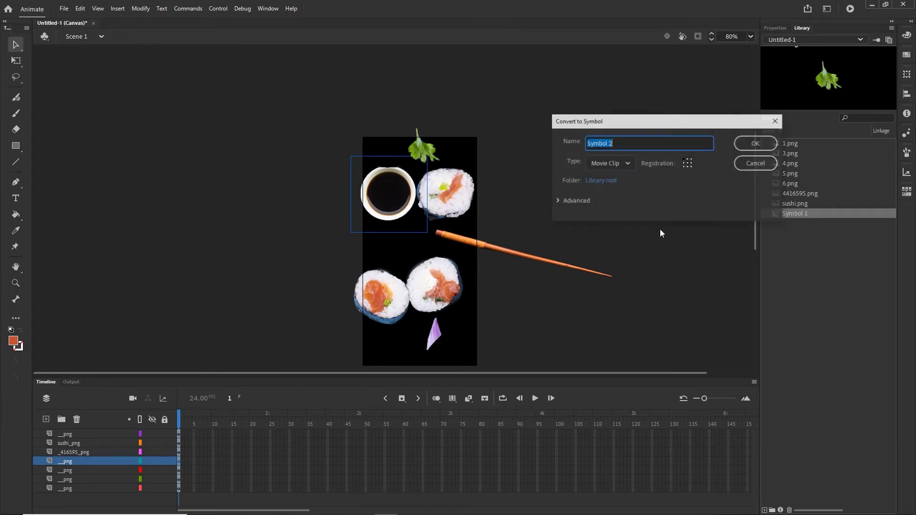
click(756, 144)
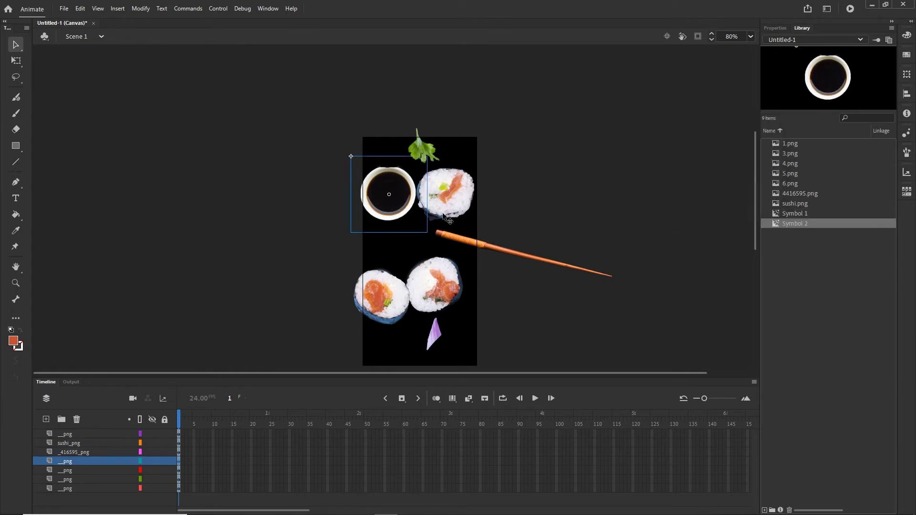
Step: Convert the top-right and bottom-left sushi rolls into movie clips named s1 and s2
click(475, 204)
key(F8)
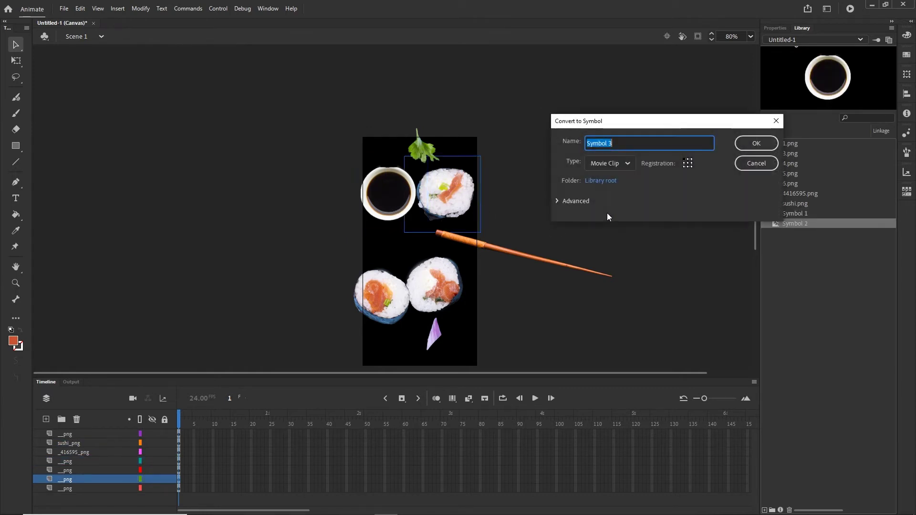
text(s1)
click(756, 143)
click(387, 301)
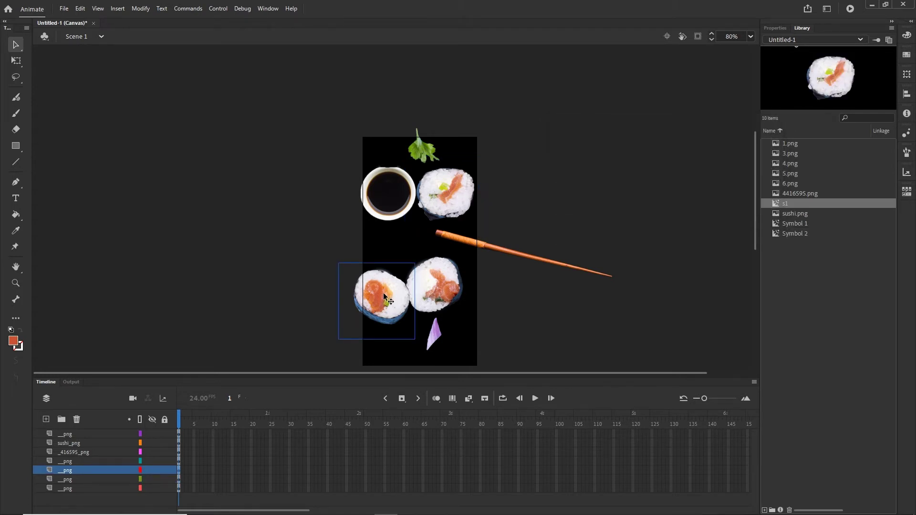
key(F8)
text(s)
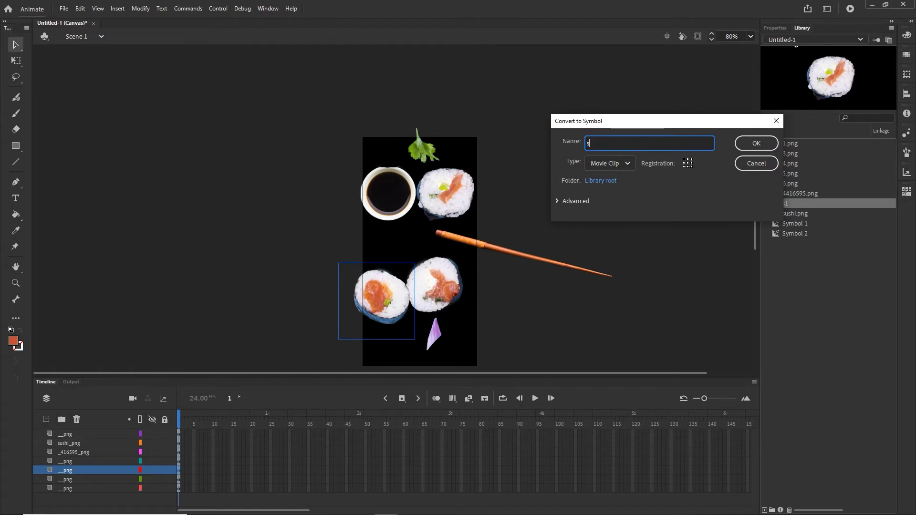
text(2)
click(757, 144)
Step: Make a movie clip named s3 from the next selection and turn the chopstick into movie clip stick
click(444, 283)
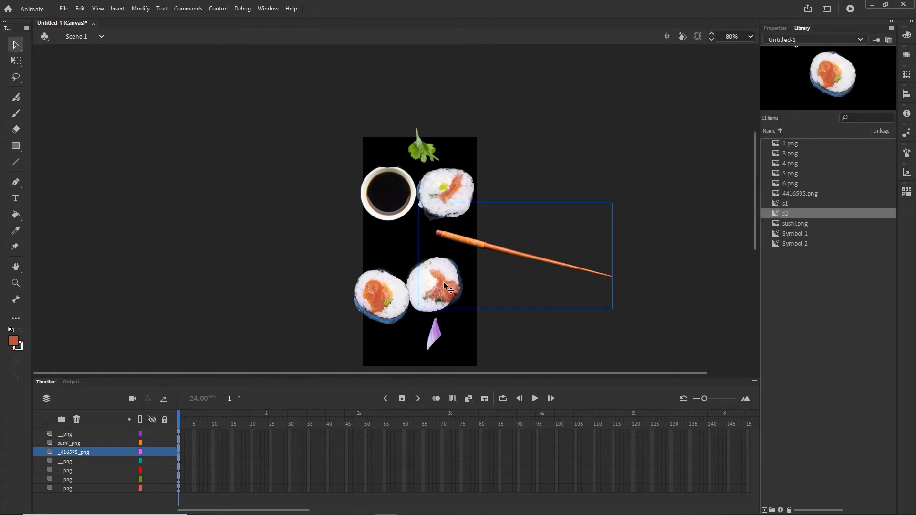
key(F8)
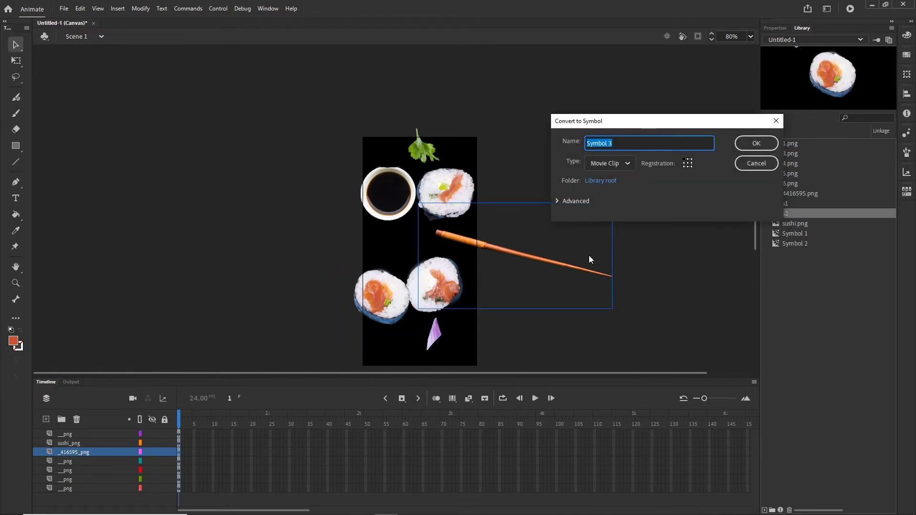
text(s3)
click(744, 145)
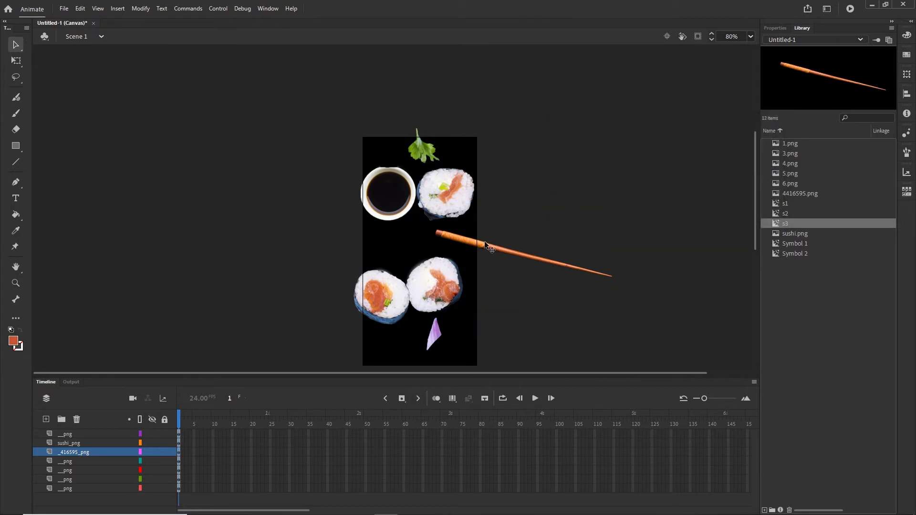
click(514, 247)
key(F8)
text(stick)
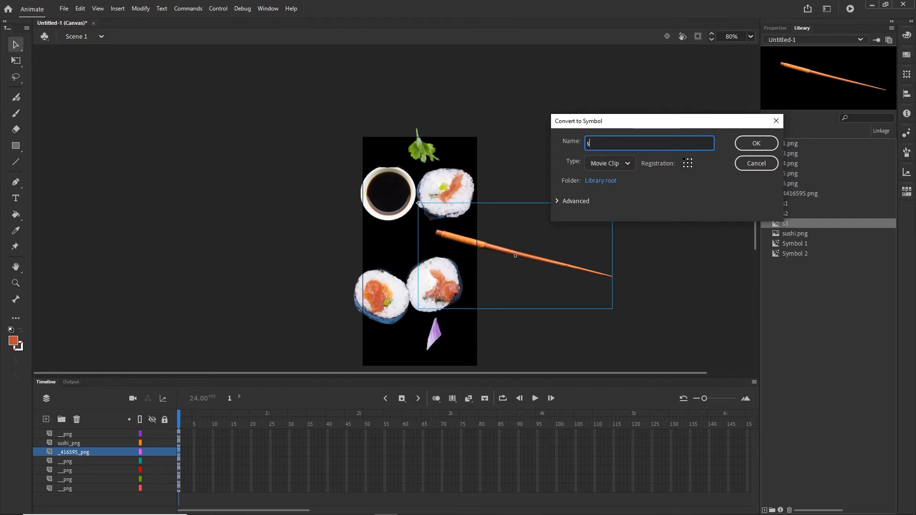
click(756, 143)
Step: Convert the purple onion petal into a movie clip symbol named onion
click(440, 339)
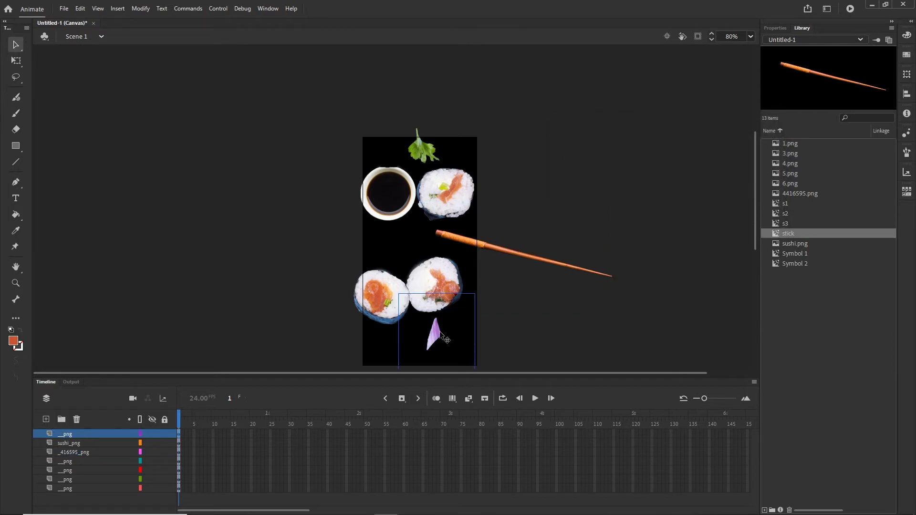
key(F8)
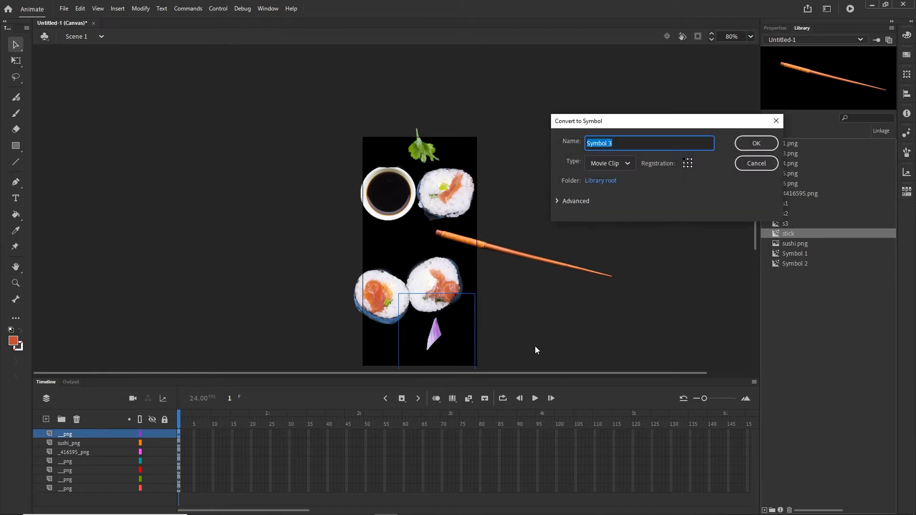
text(onion)
click(756, 143)
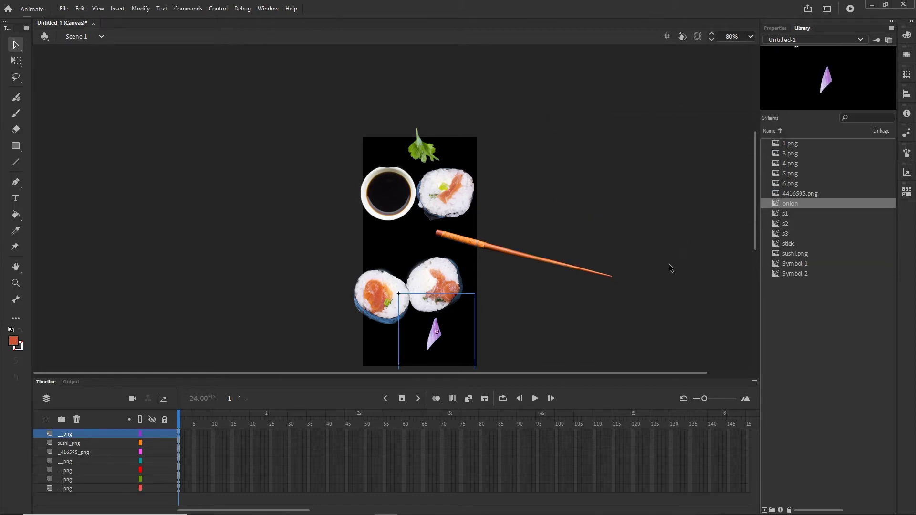
click(439, 198)
Step: Inspect the parsley, soy bowl, chopstick and bottom-left sushi instances in the Properties panel
click(774, 27)
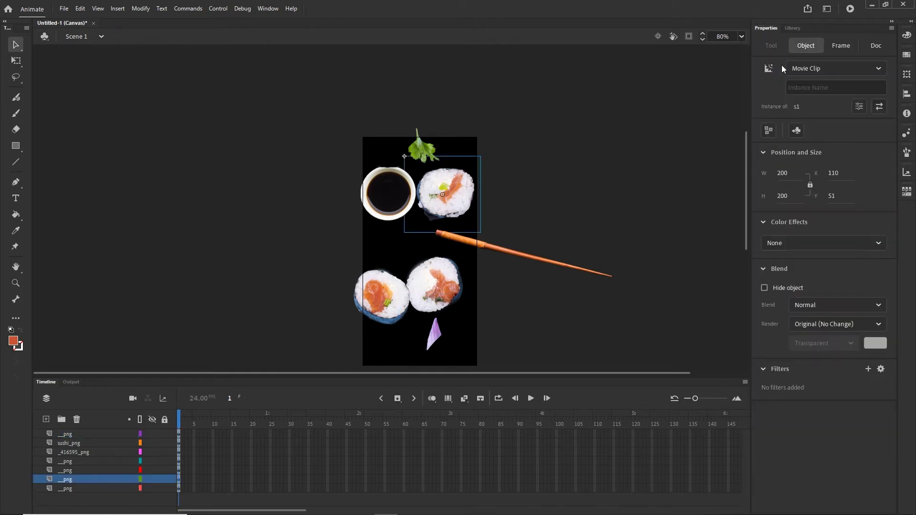
click(536, 175)
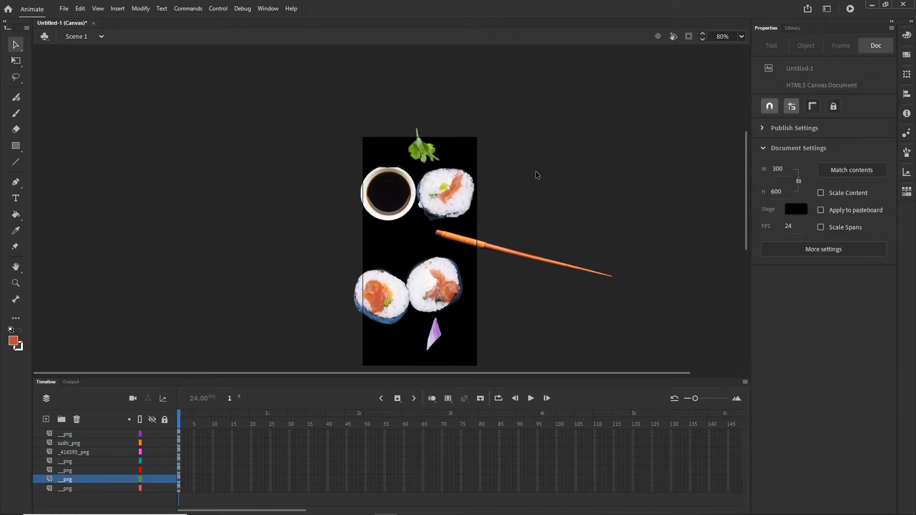
click(423, 153)
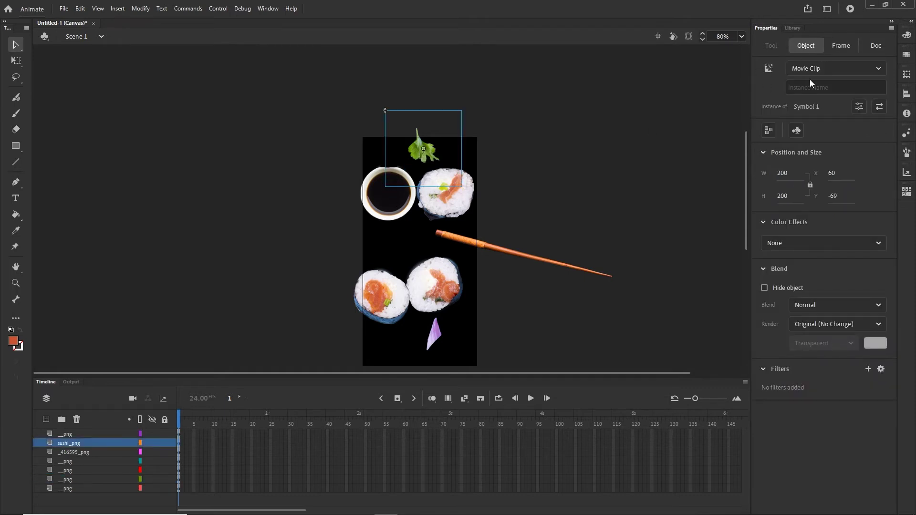
click(399, 200)
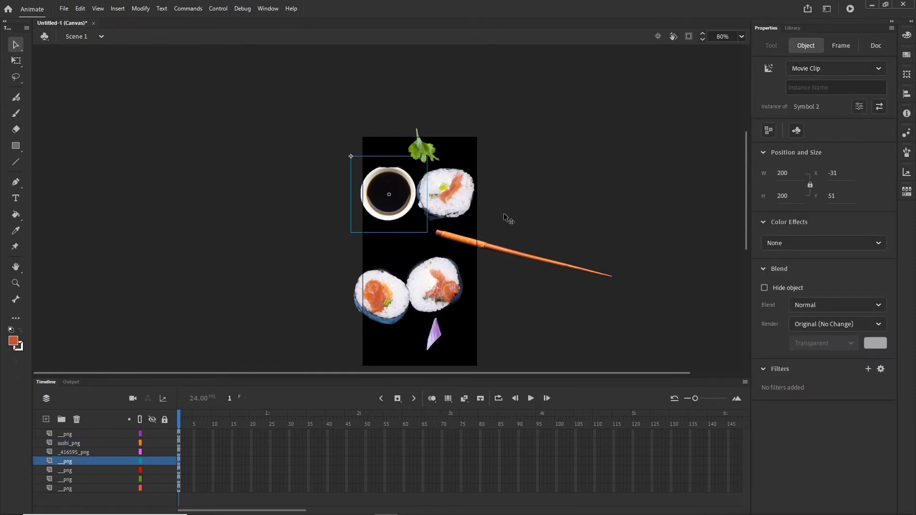
click(474, 242)
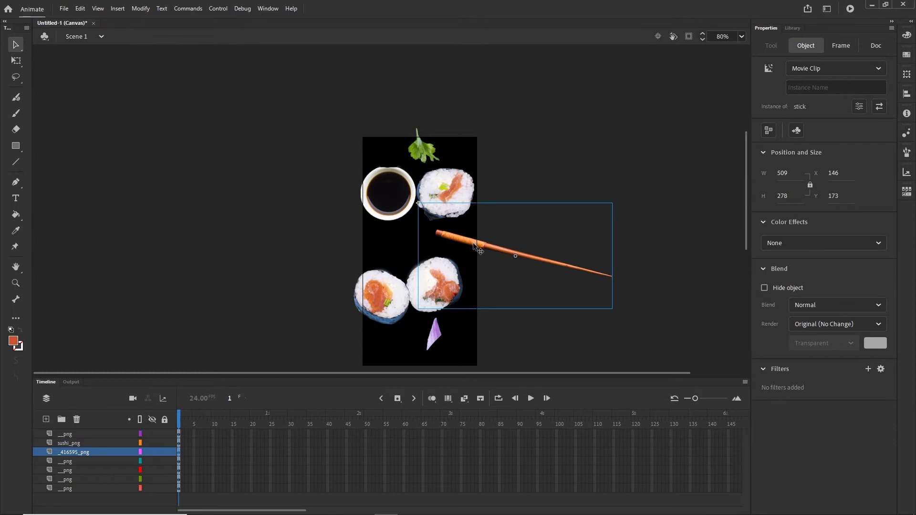
click(395, 311)
Step: Check the chopstick and onion instances, then make the timeline taller and scroll toward frame 200
click(455, 305)
click(436, 340)
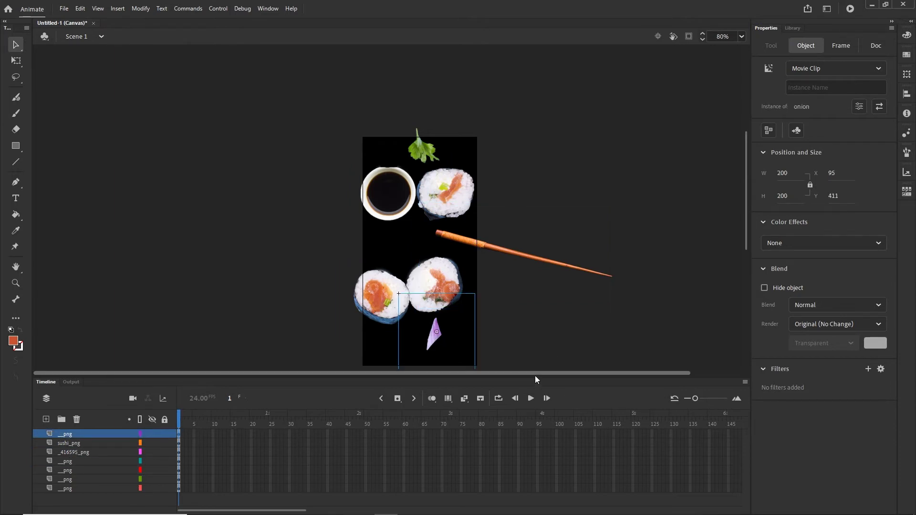
drag(542, 374, 562, 327)
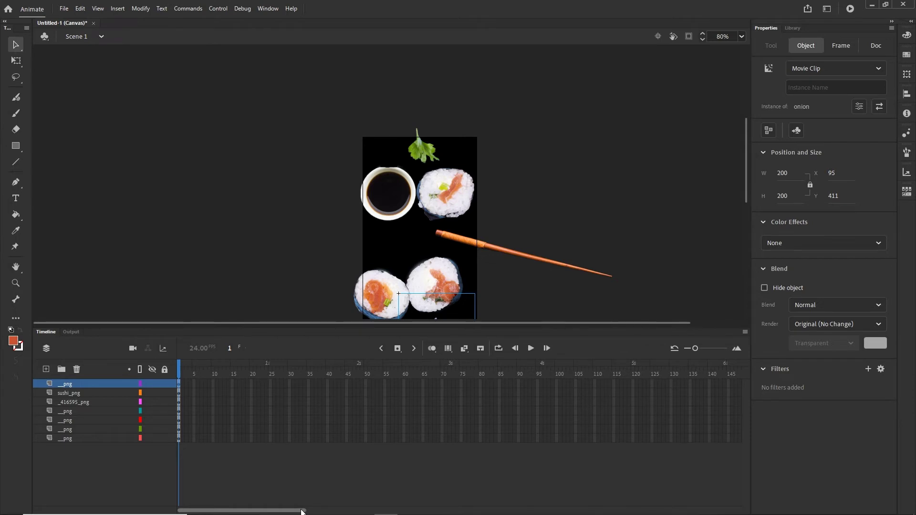
drag(302, 512, 407, 511)
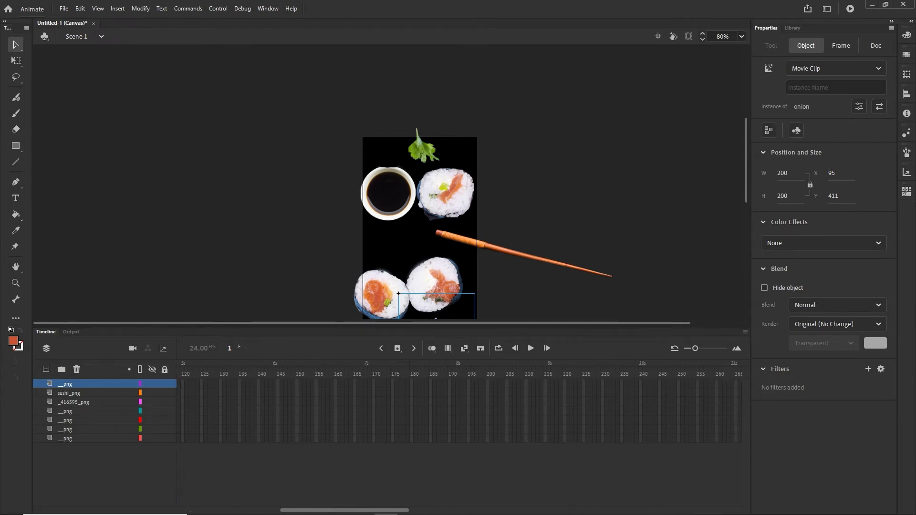
Step: Insert frames so all seven layers extend out to frame 200
click(486, 437)
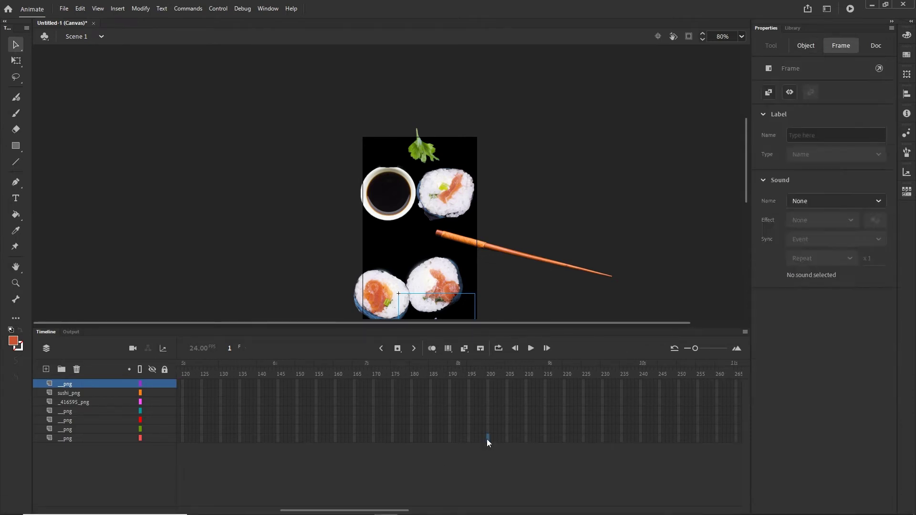
drag(488, 386, 484, 451)
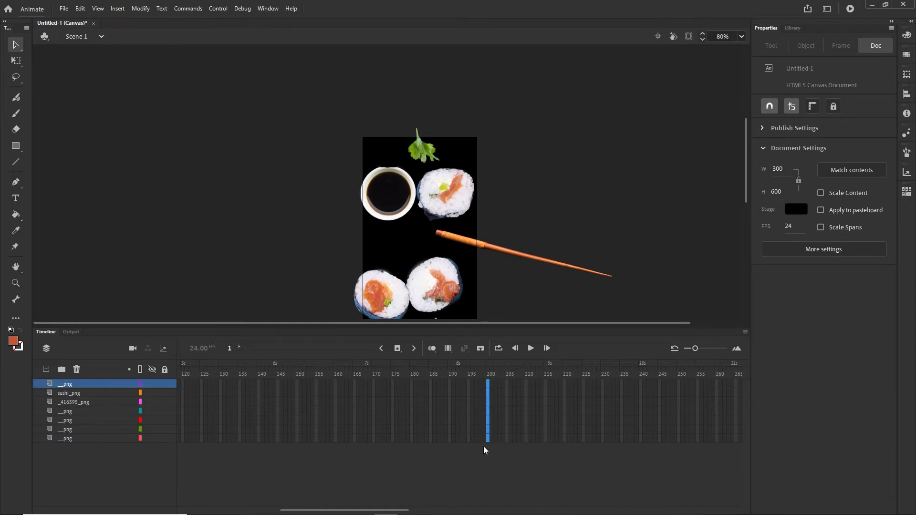
right_click(487, 401)
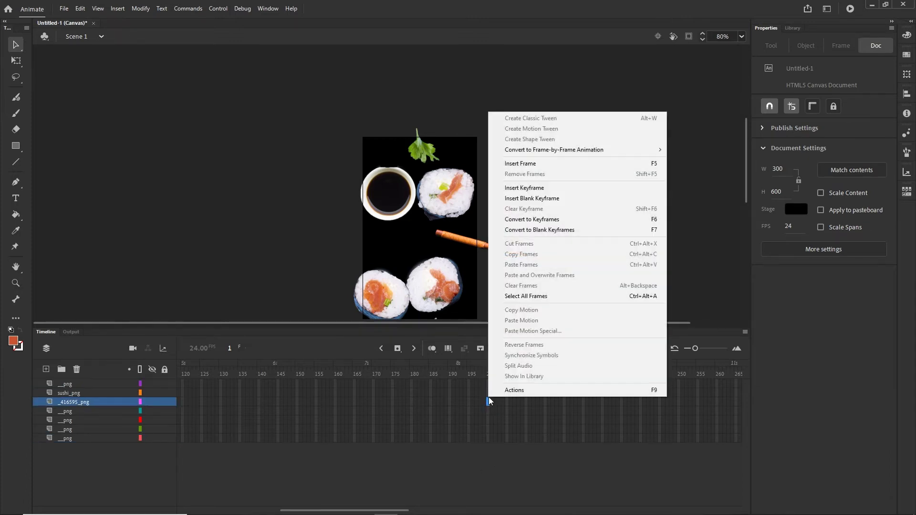
click(525, 163)
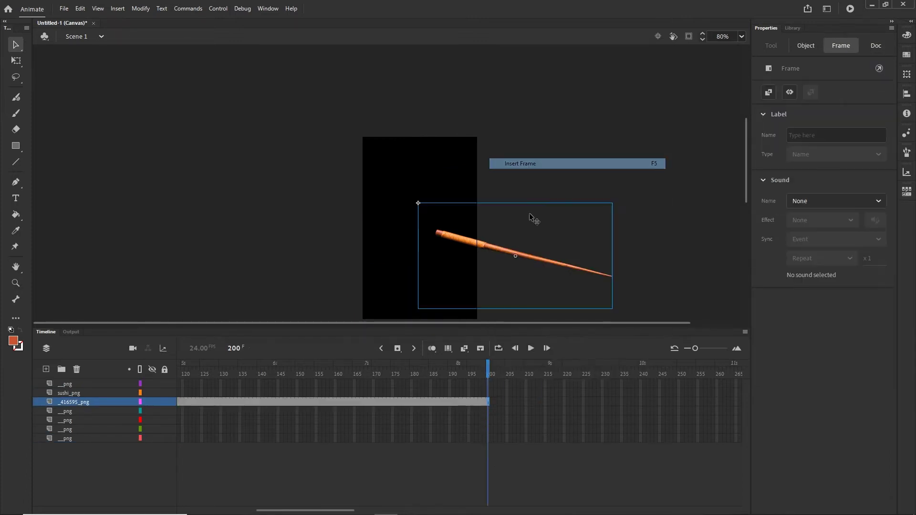
drag(487, 440, 488, 385)
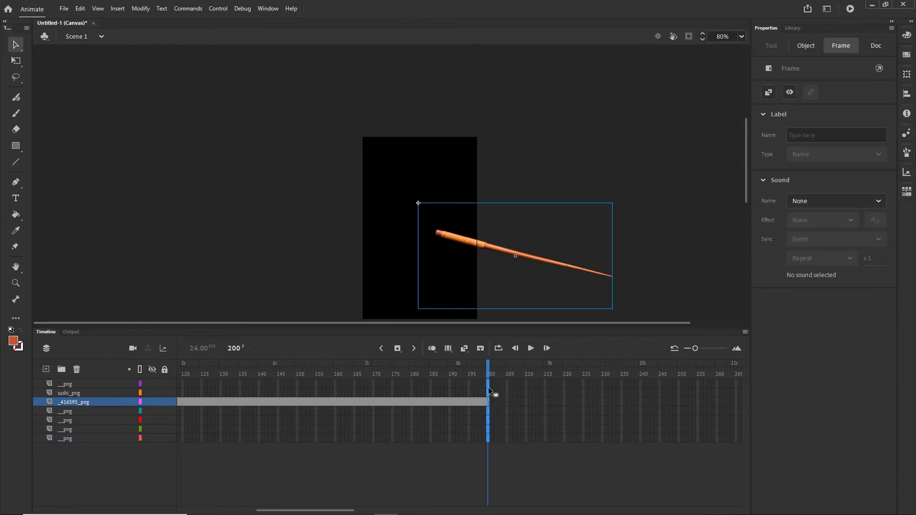
right_click(487, 382)
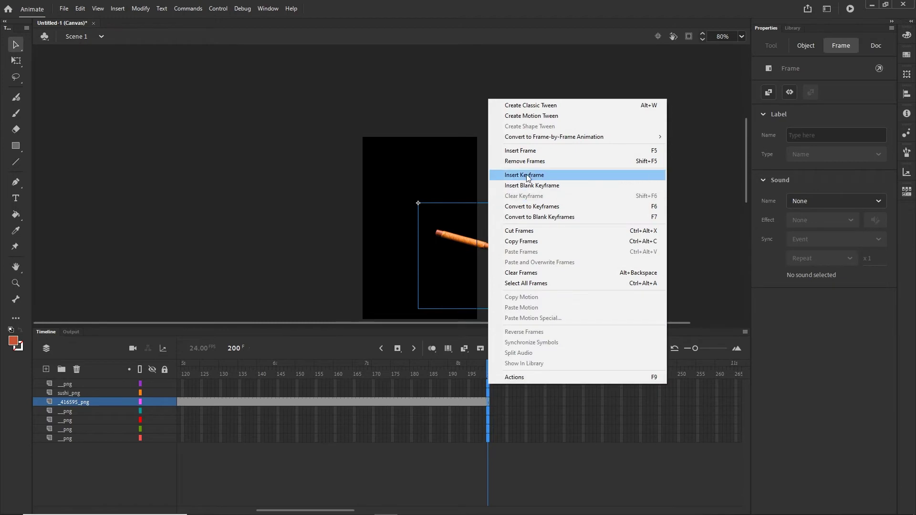
click(519, 151)
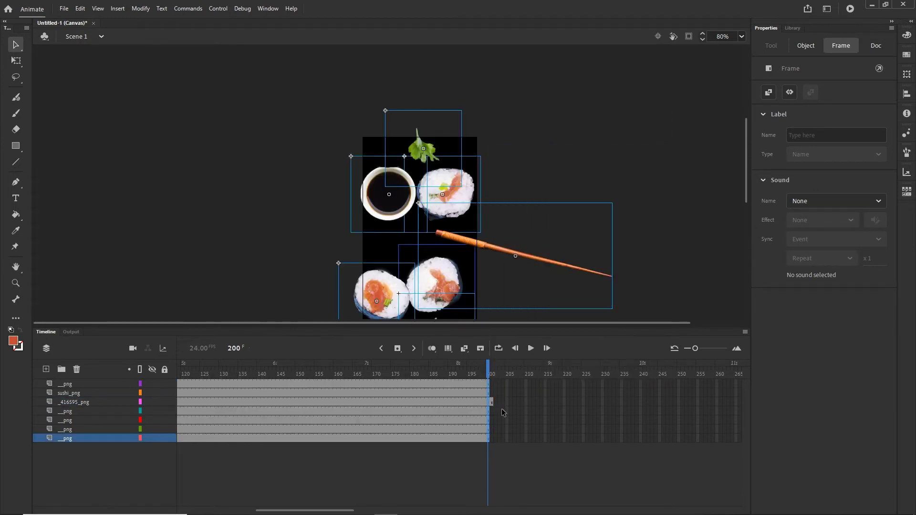
drag(486, 370, 446, 371)
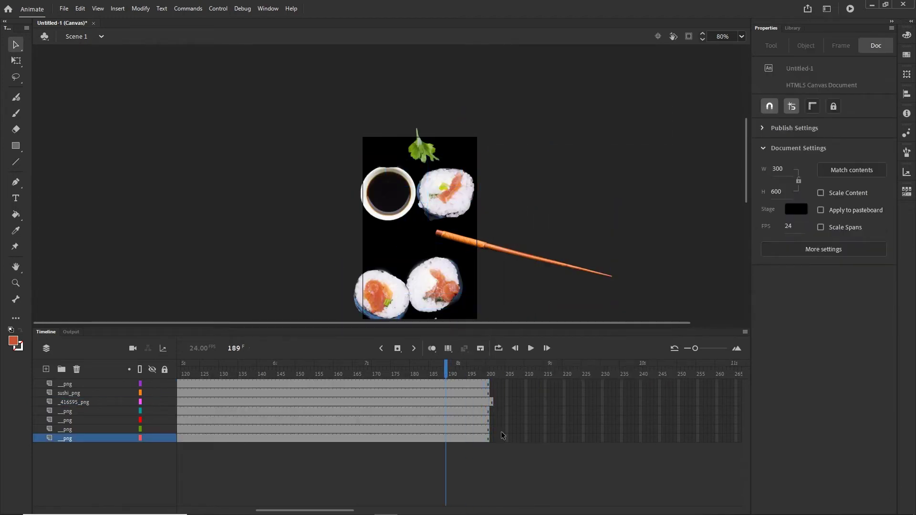
Step: Remove the stray frame 201 from the chopstick layer and return the playhead toward the start
click(491, 403)
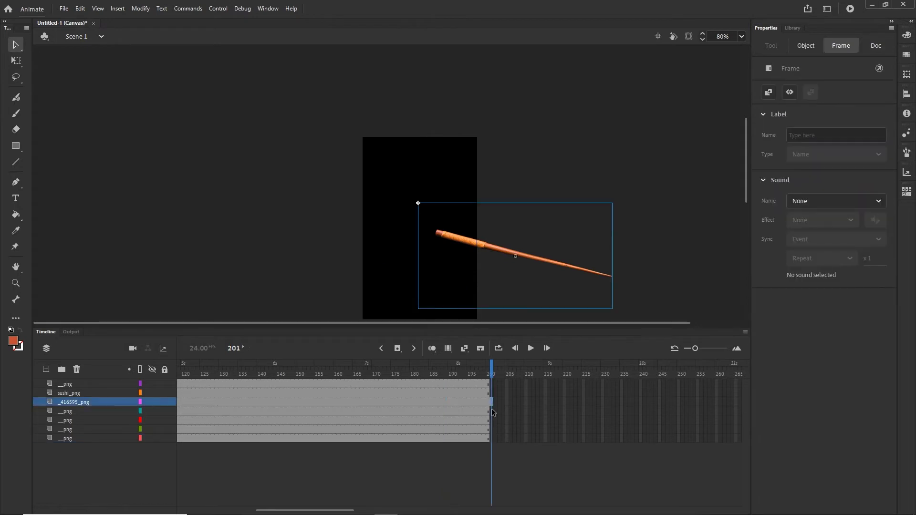
right_click(490, 402)
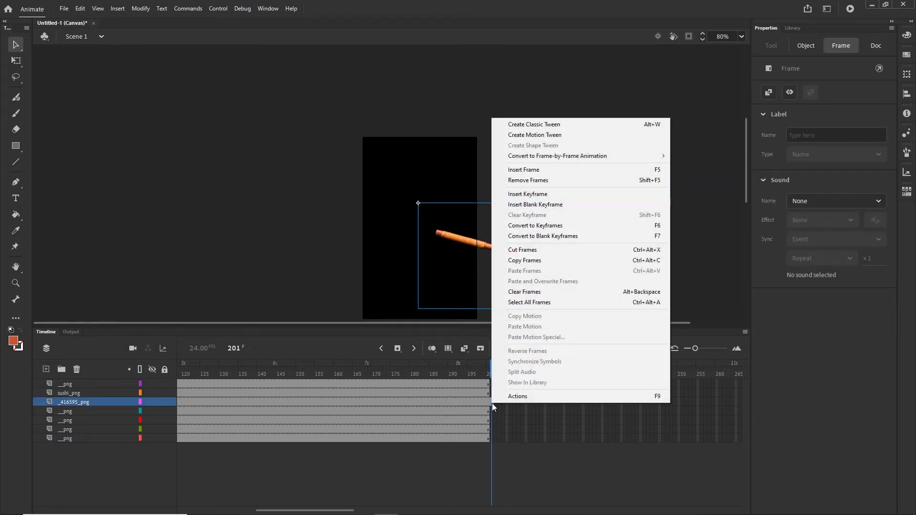
click(542, 180)
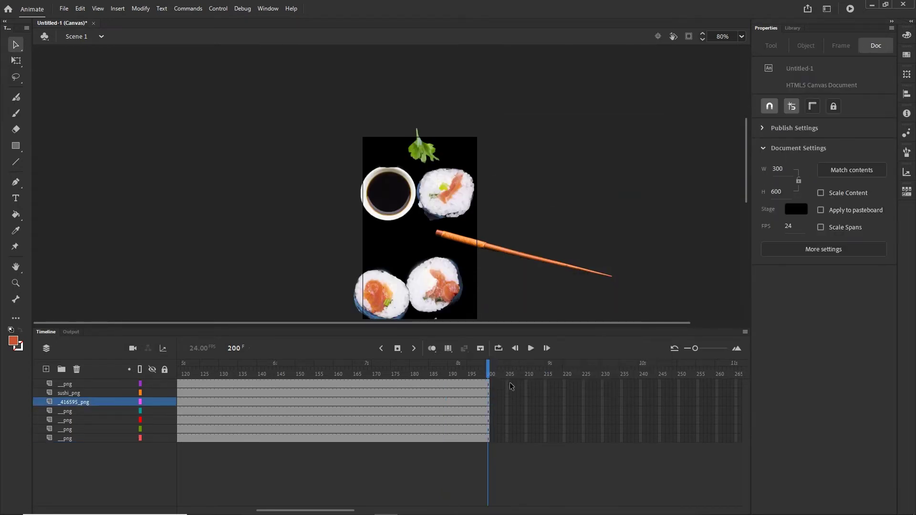
drag(491, 372, 125, 365)
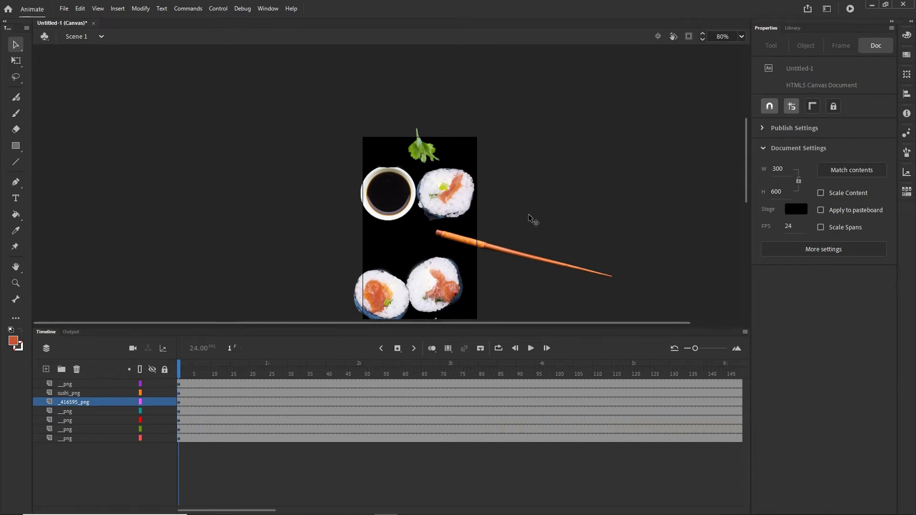
Step: Change the Stage colour in Document Settings from black to dark grey #212121
scroll(533, 202, down, 3)
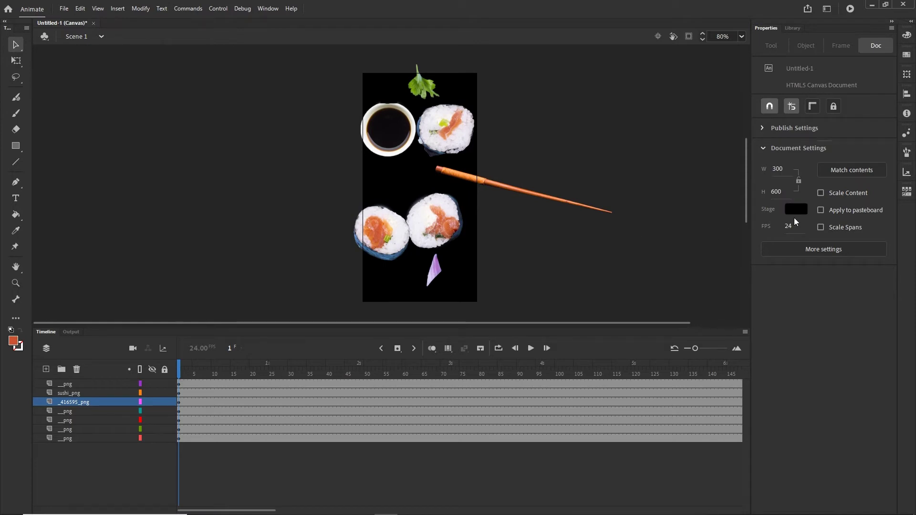
click(796, 211)
click(778, 220)
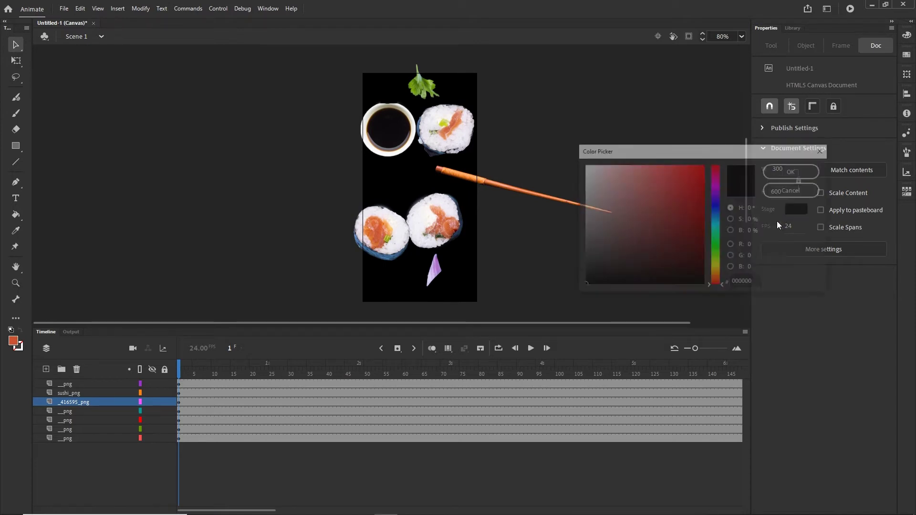
drag(620, 251, 564, 270)
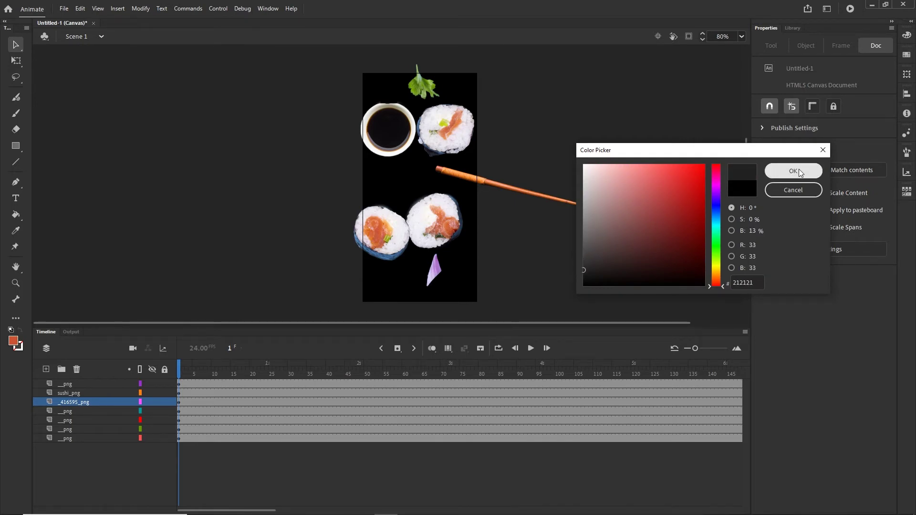
click(775, 171)
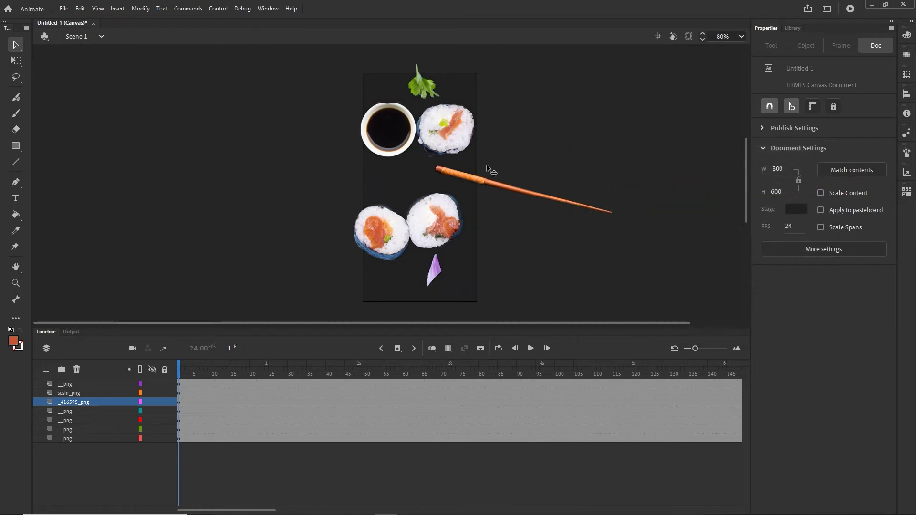
scroll(487, 171, up, 1)
scroll(565, 172, down, 1)
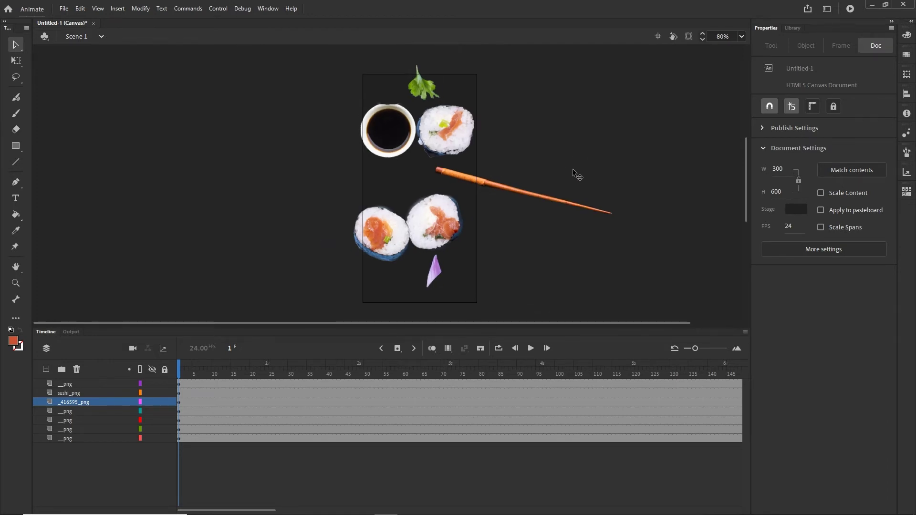
Step: Clip content outside the stage, then move the lower-left sushi fully on stage and shrink it slightly
click(689, 36)
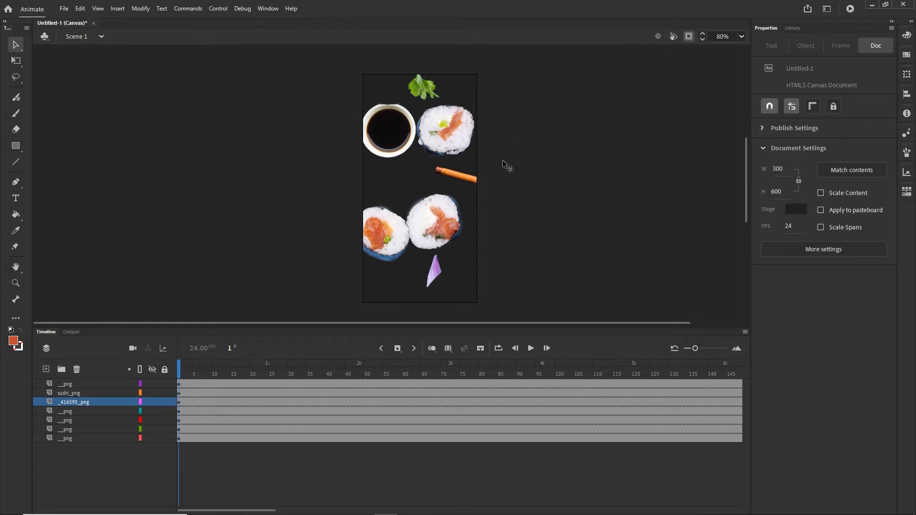
drag(376, 247, 389, 282)
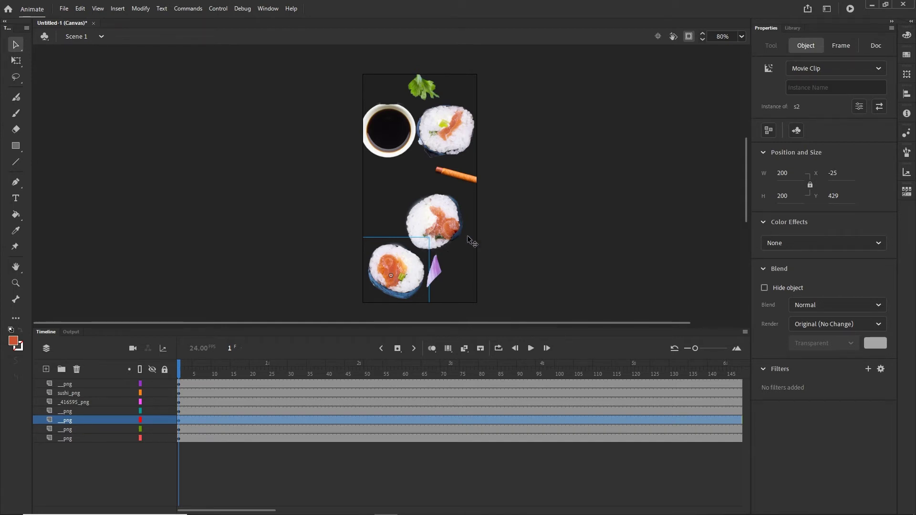
key(q)
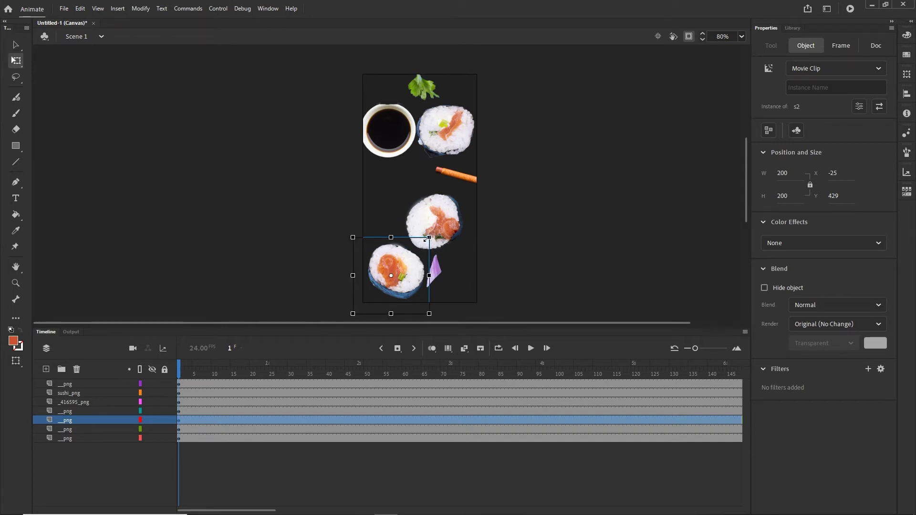
mouse_move(426, 239)
mouse_down()
mouse_move(417, 248)
mouse_move(423, 244)
mouse_up()
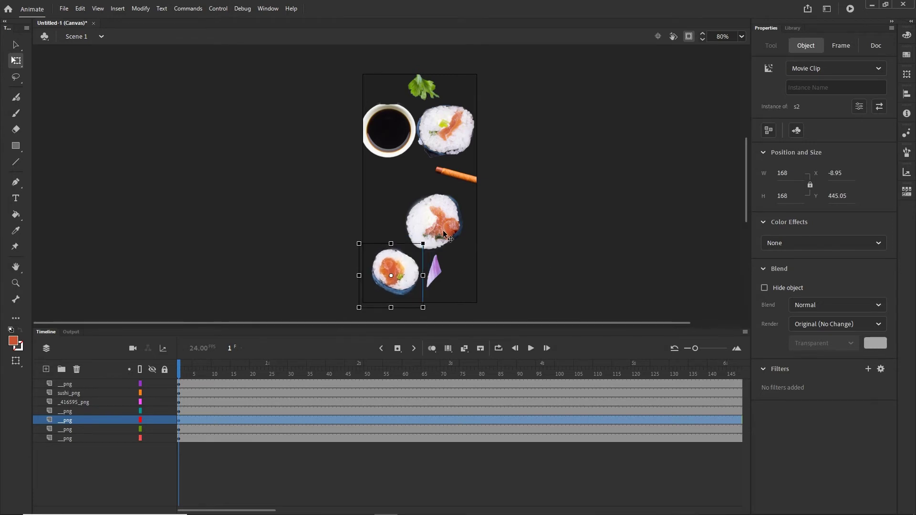
key(Return)
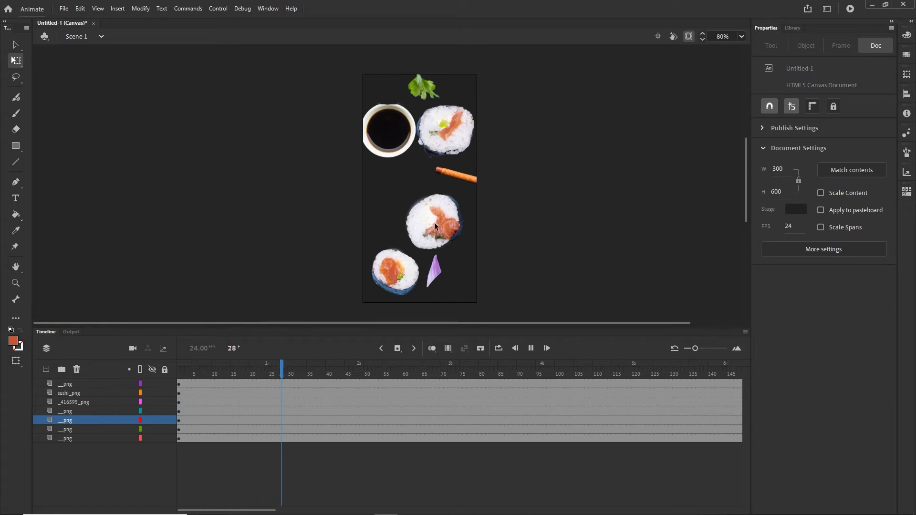
key(alt+space)
key(Escape)
Step: At frame 62, rotate the middle sushi piece slightly
click(411, 367)
click(438, 228)
click(439, 211)
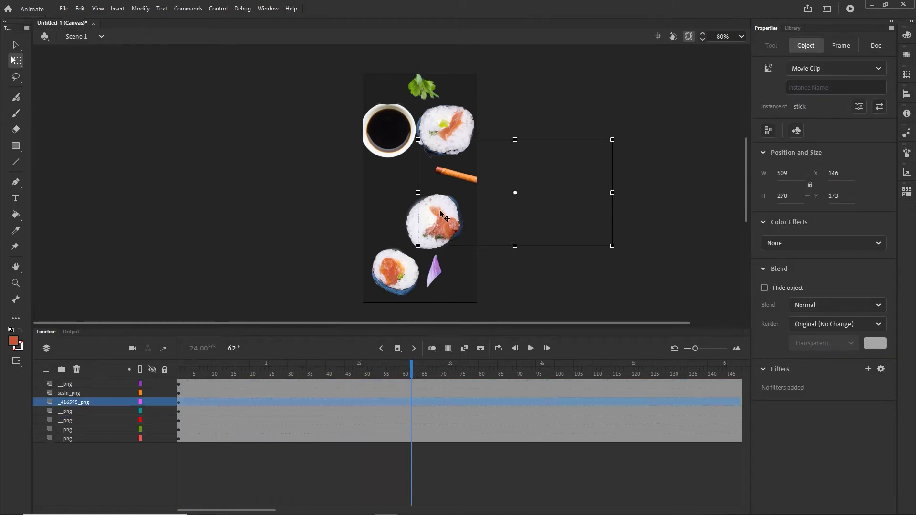
click(435, 219)
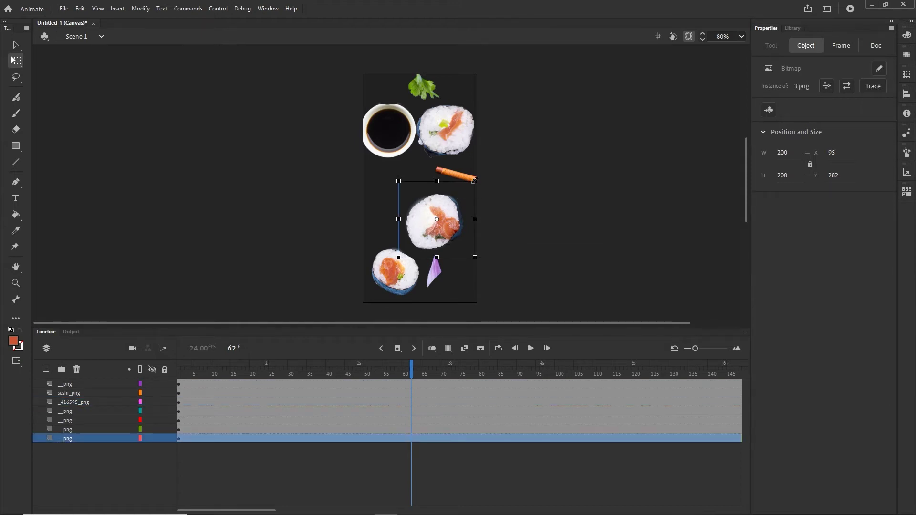
drag(475, 180, 483, 199)
Step: Scale down the top sushi roll
click(521, 216)
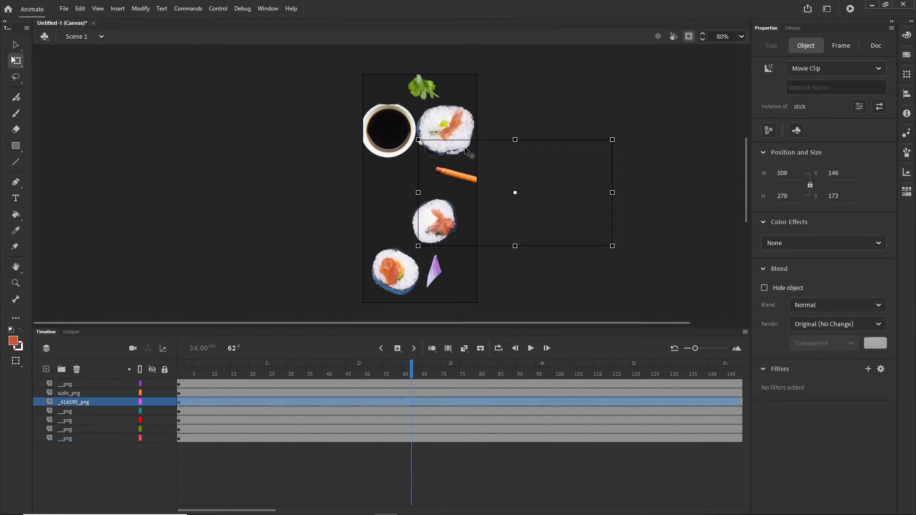
click(451, 131)
click(452, 145)
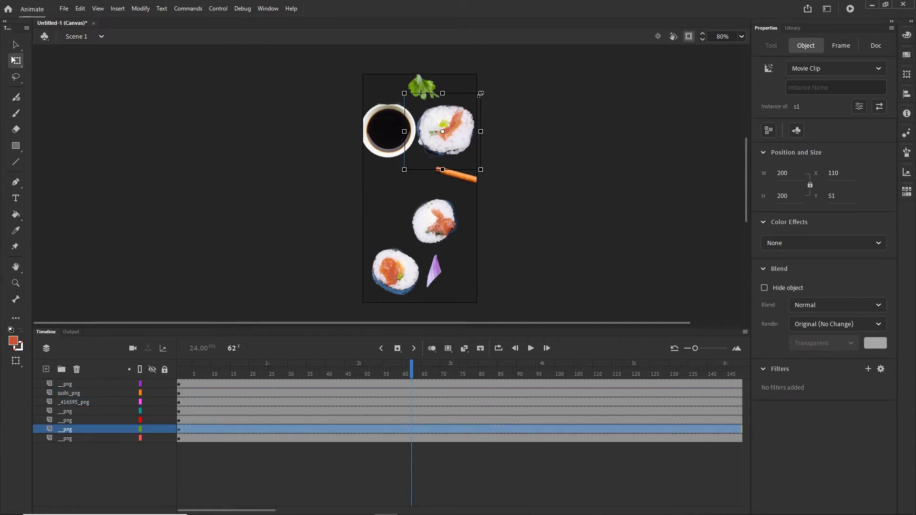
drag(480, 94, 473, 102)
Step: Shrink the chopstick around its centre and reposition it diagonally on the stage
click(423, 170)
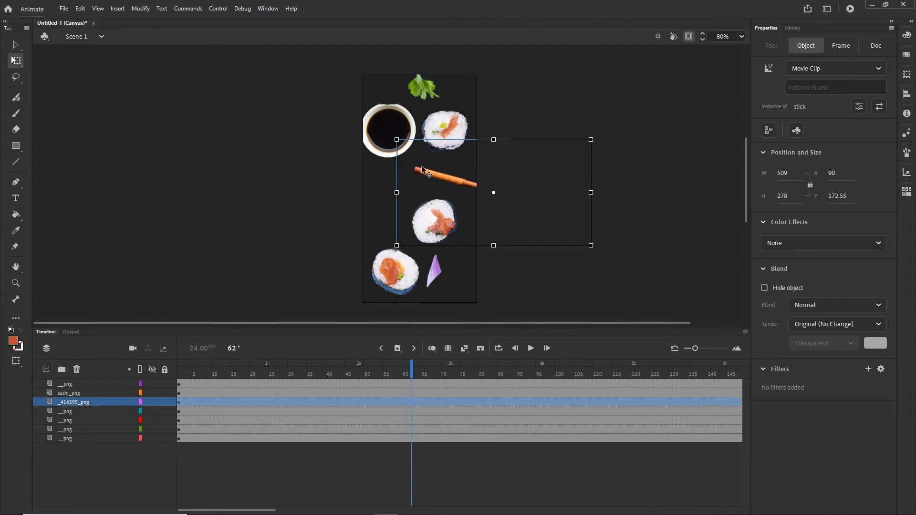
drag(431, 173, 330, 173)
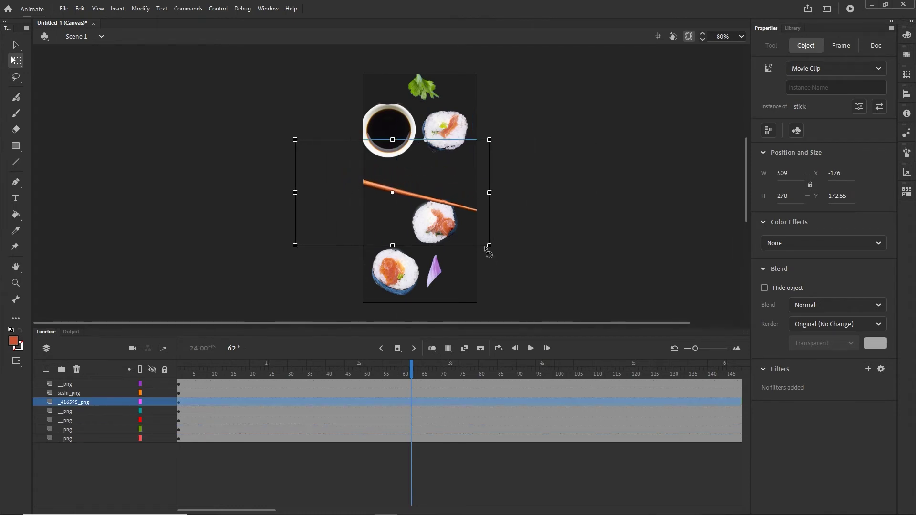
drag(488, 245, 474, 235)
drag(391, 190, 434, 196)
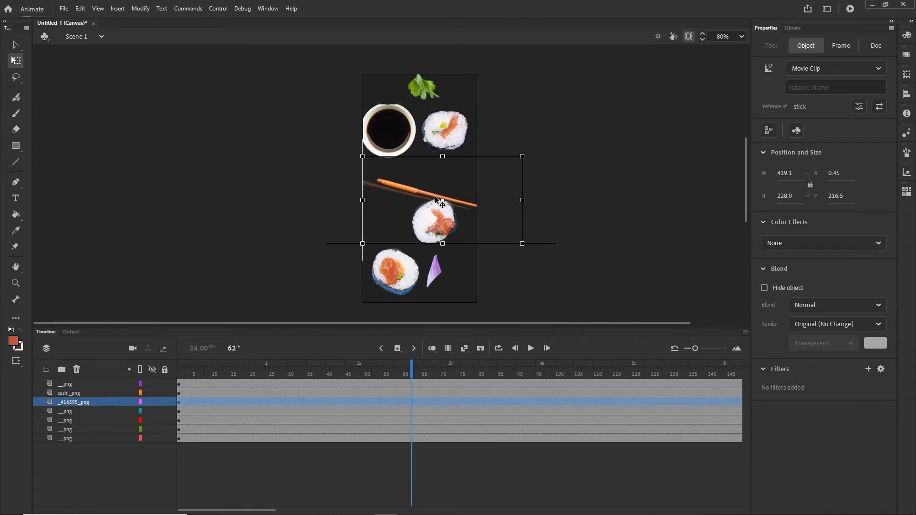
click(573, 219)
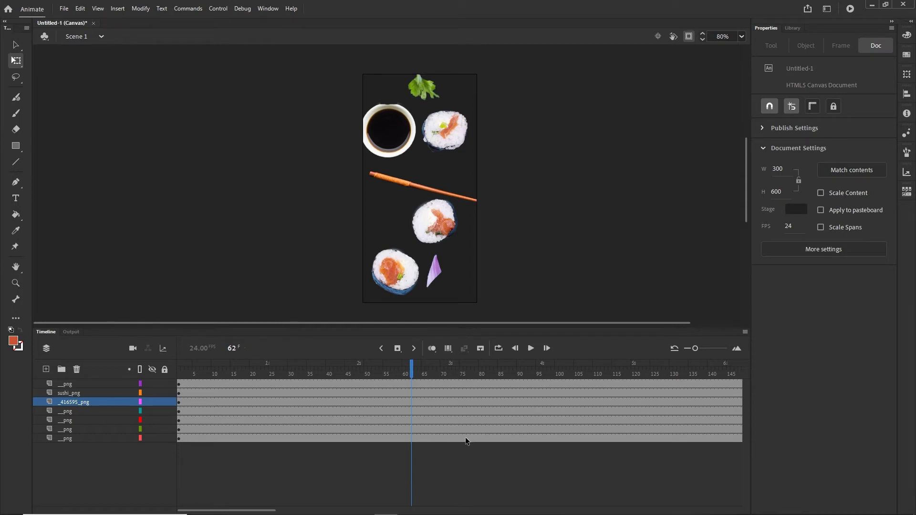
Step: Insert keyframes at frame 70 on all seven layers, then go back to frame 1
click(441, 436)
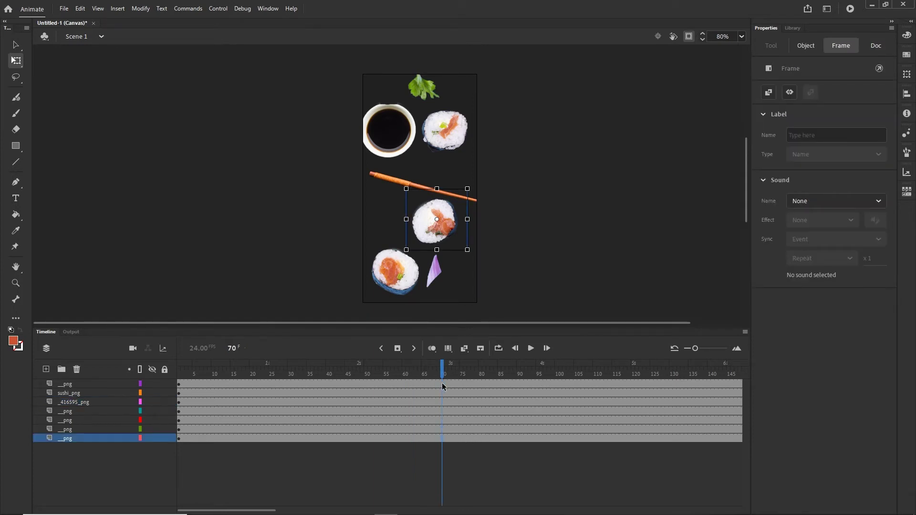
key(ctrl+a)
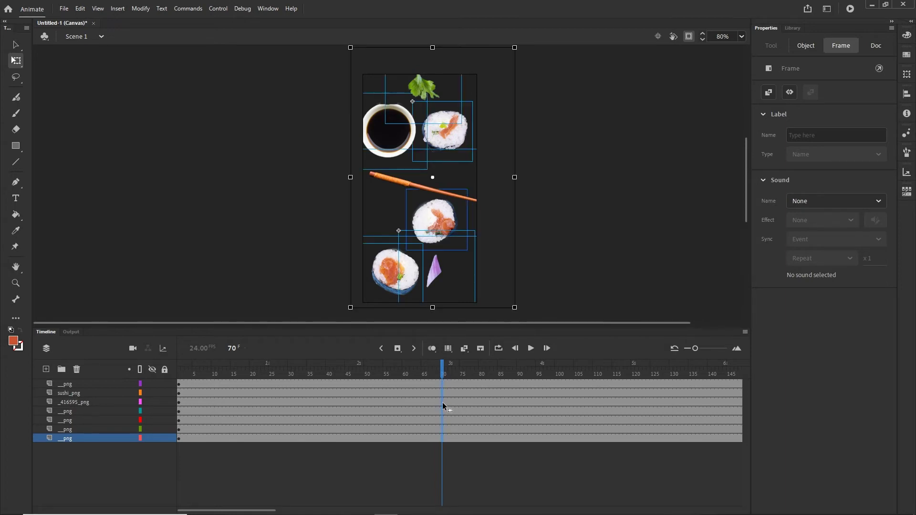
right_click(442, 406)
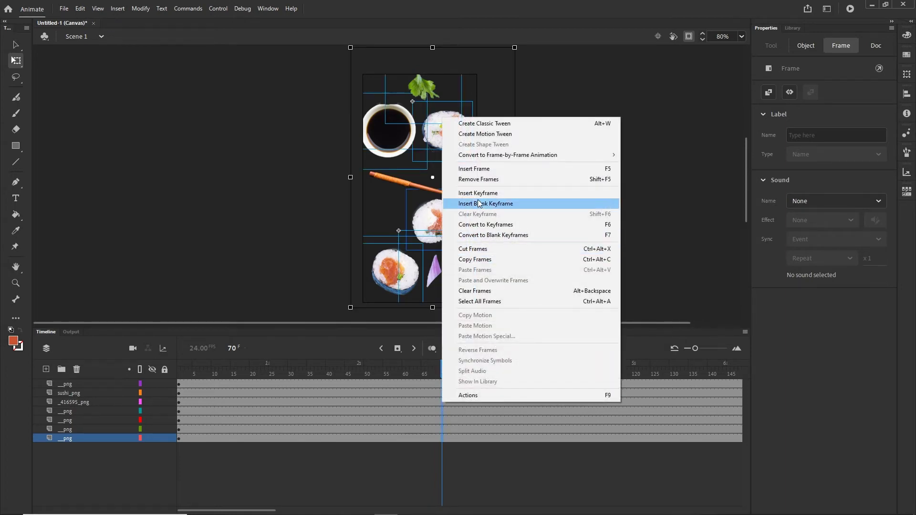
click(480, 193)
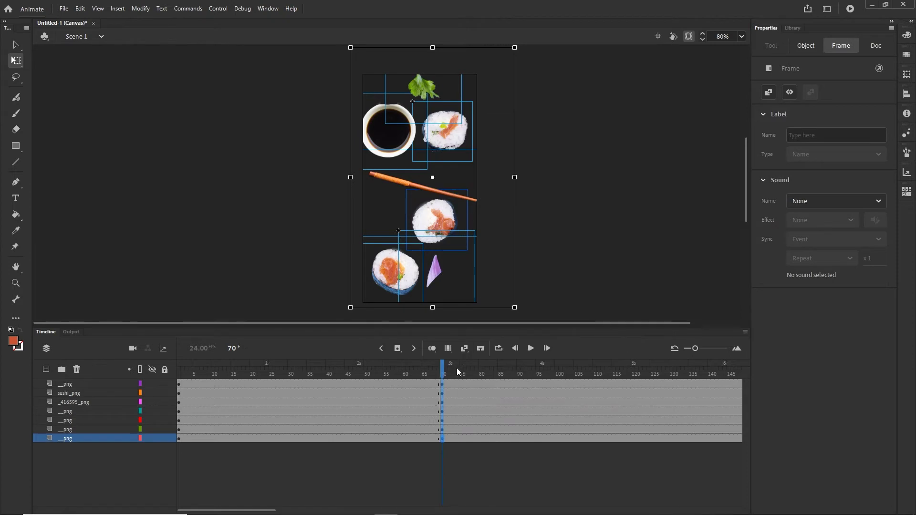
click(180, 438)
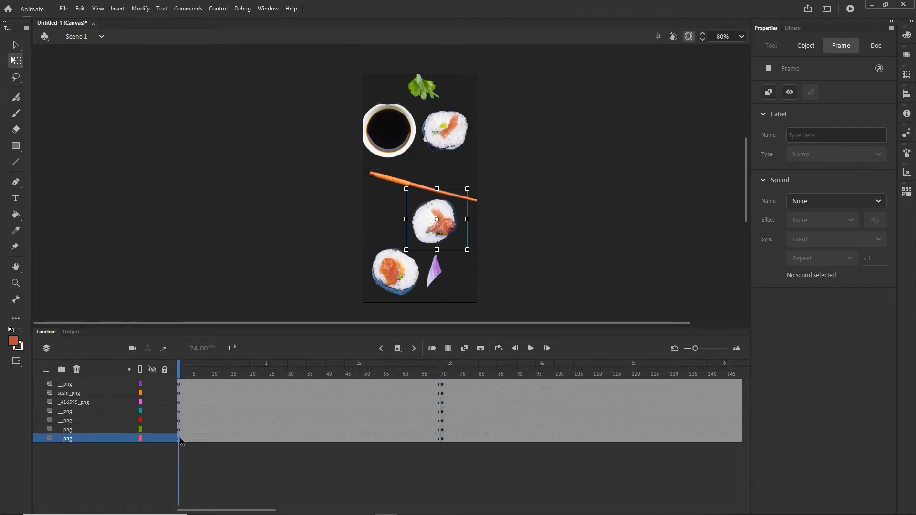
drag(344, 52, 545, 286)
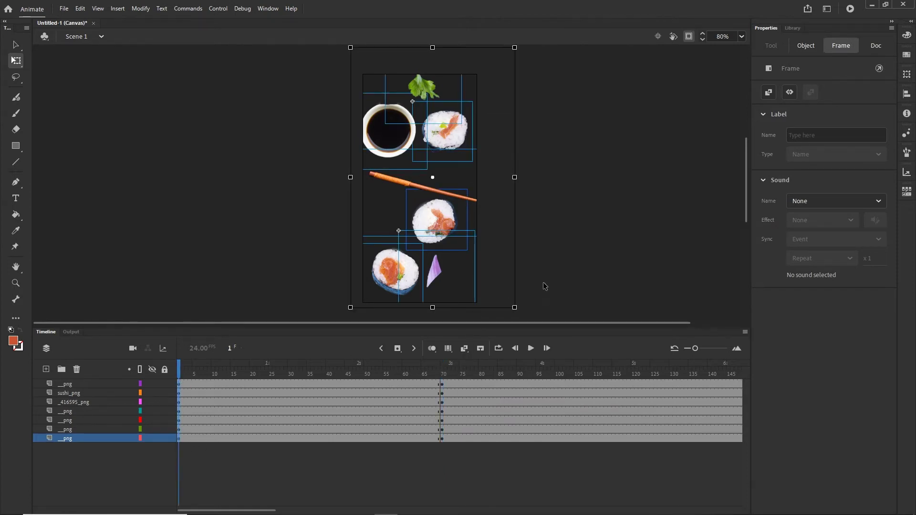
click(571, 268)
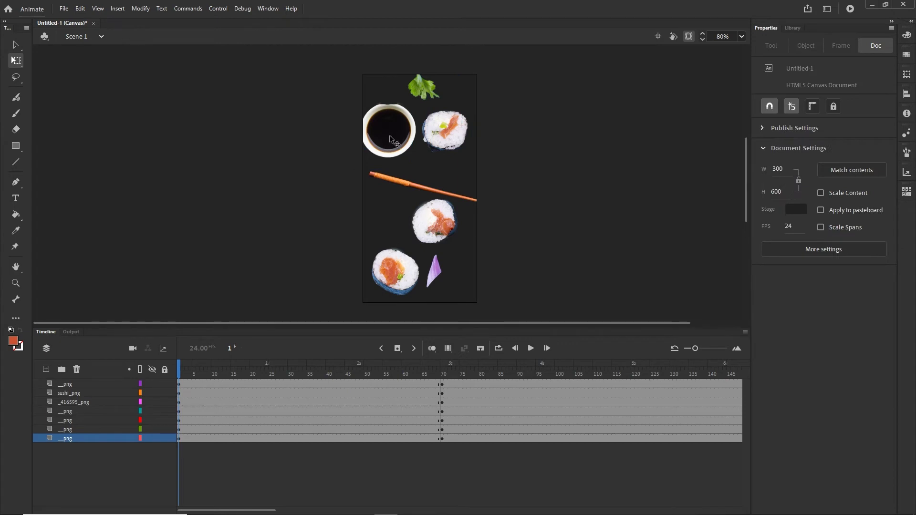
Step: At frame 1, drag the bowl and chopstick left, the leaf above, and the sushi and onion off stage right and below
click(688, 37)
drag(396, 133, 305, 123)
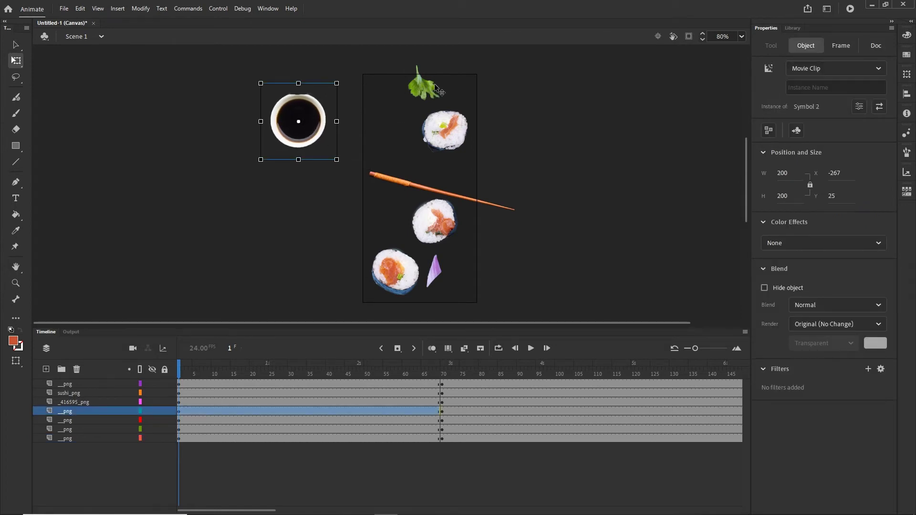
drag(435, 88, 465, 50)
drag(455, 133, 576, 140)
drag(407, 185, 220, 164)
drag(462, 228, 606, 248)
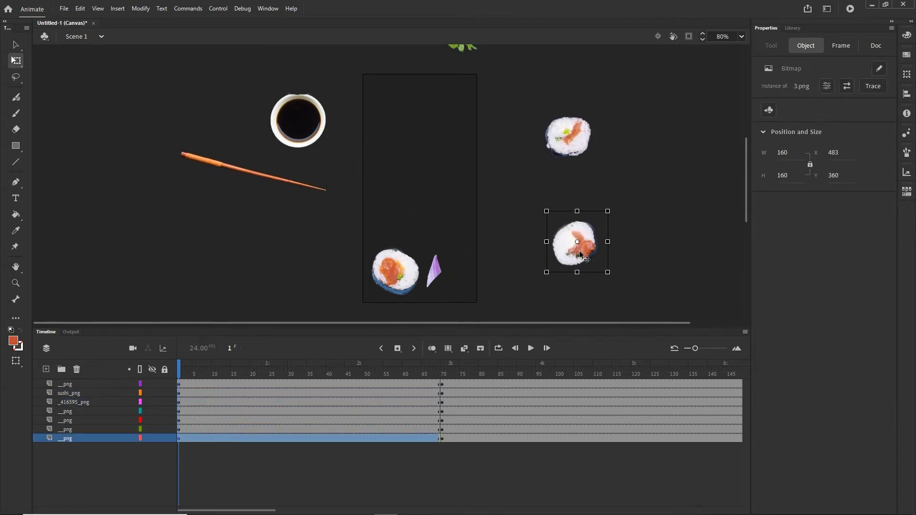
scroll(440, 212, down, 3)
drag(408, 203, 306, 278)
click(296, 439)
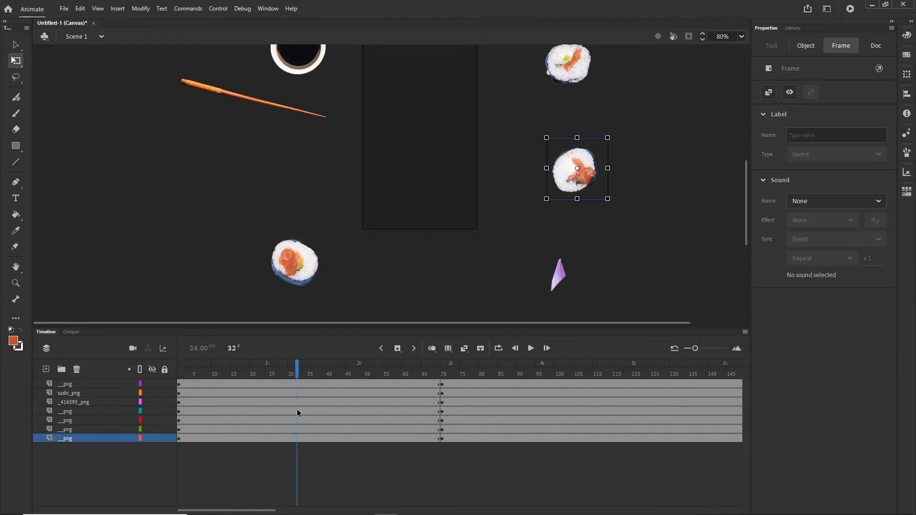
Step: Try adding tweens across the layers at frames 31–32, declining the prompts to convert to symbols
shift+click(297, 384)
right_click(297, 383)
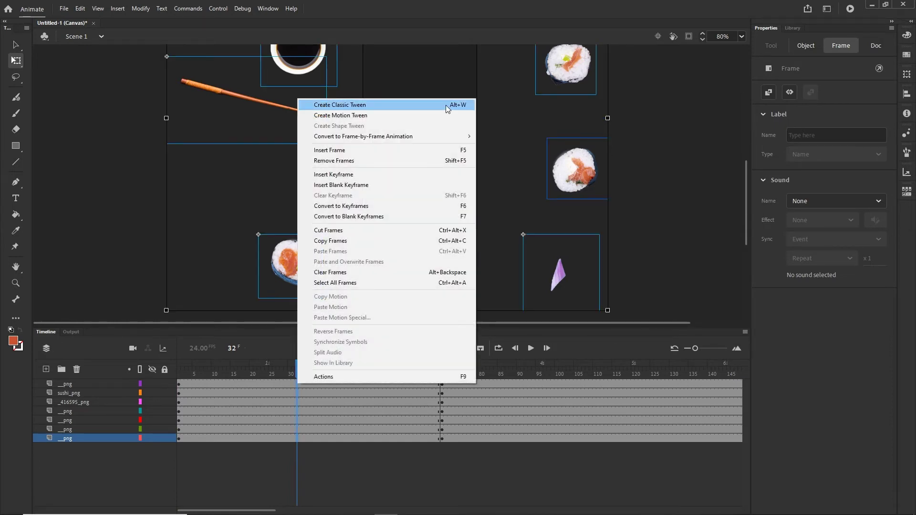
click(384, 107)
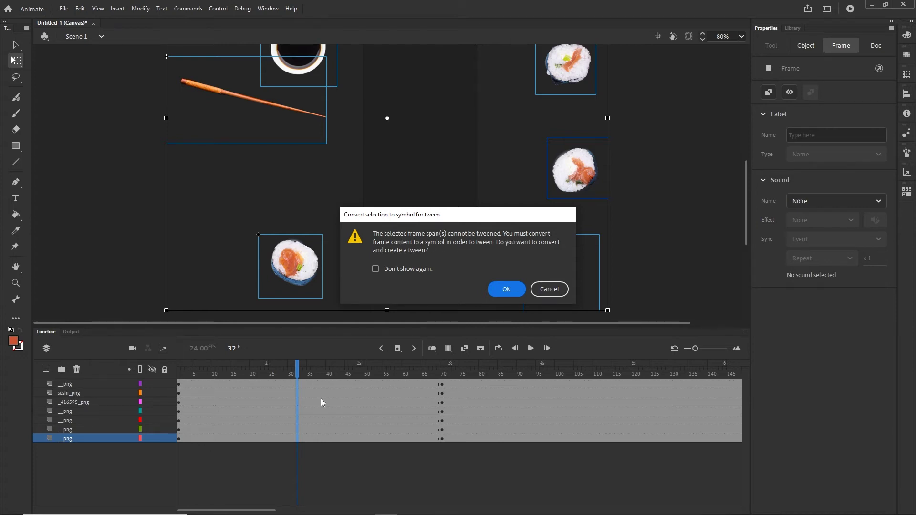
click(549, 289)
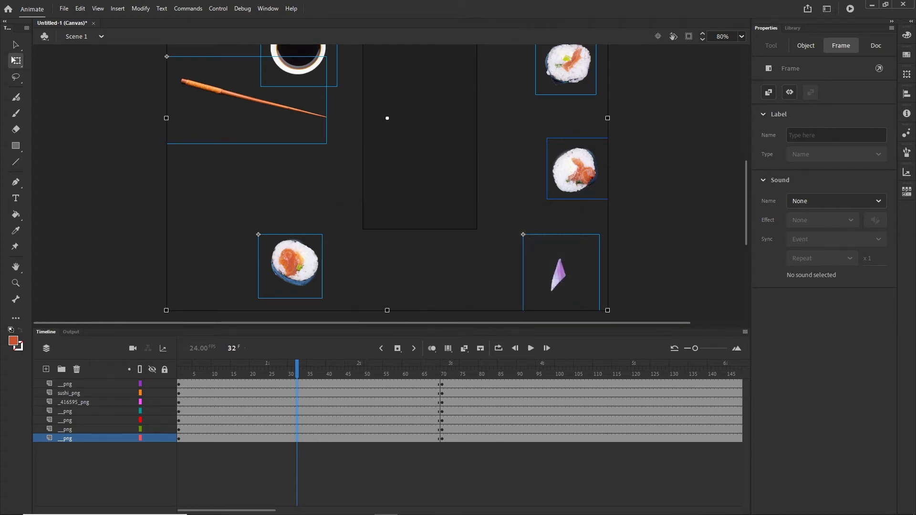
click(298, 448)
click(293, 437)
right_click(293, 437)
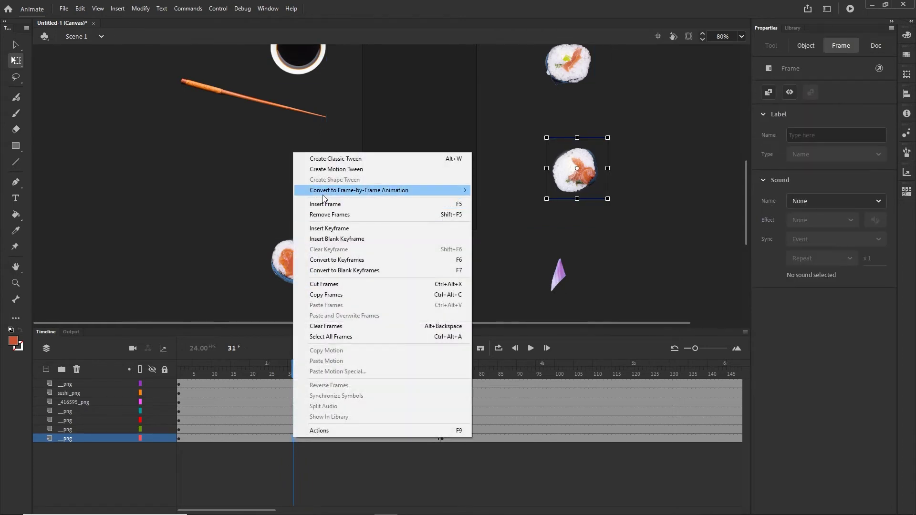
click(325, 169)
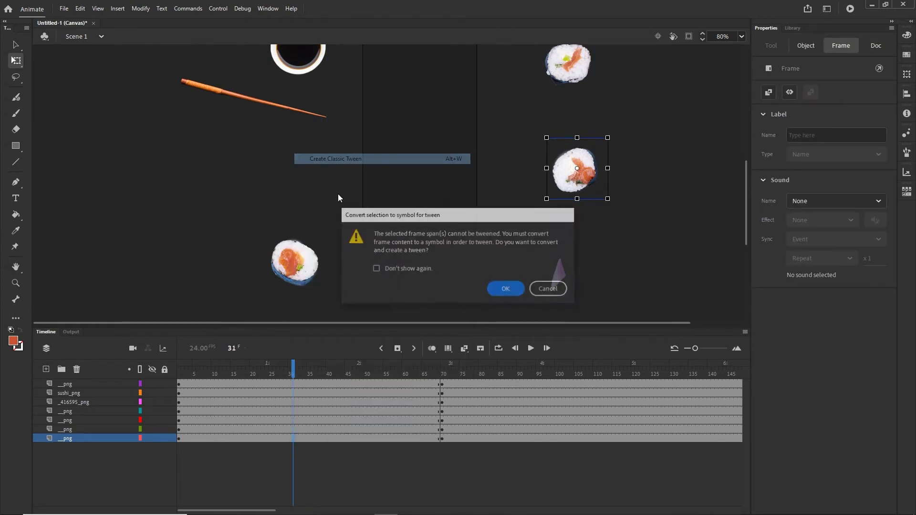
click(548, 288)
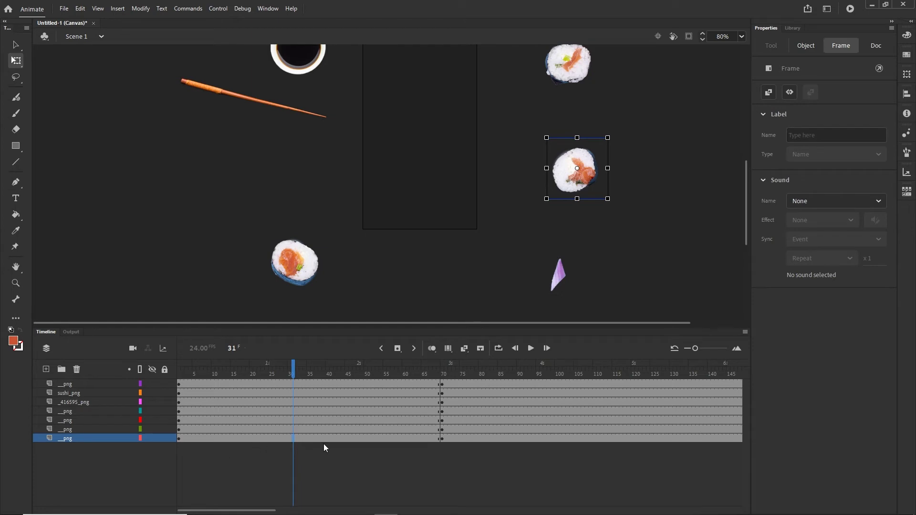
Step: Inspect the right-hand sushi and purple onion clips at frames 1 and 70
click(179, 441)
click(568, 179)
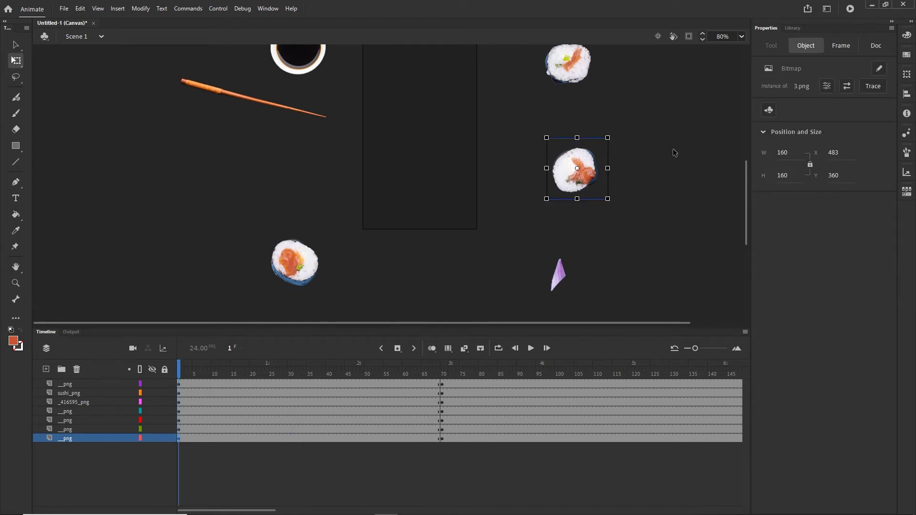
click(793, 28)
click(775, 28)
click(619, 222)
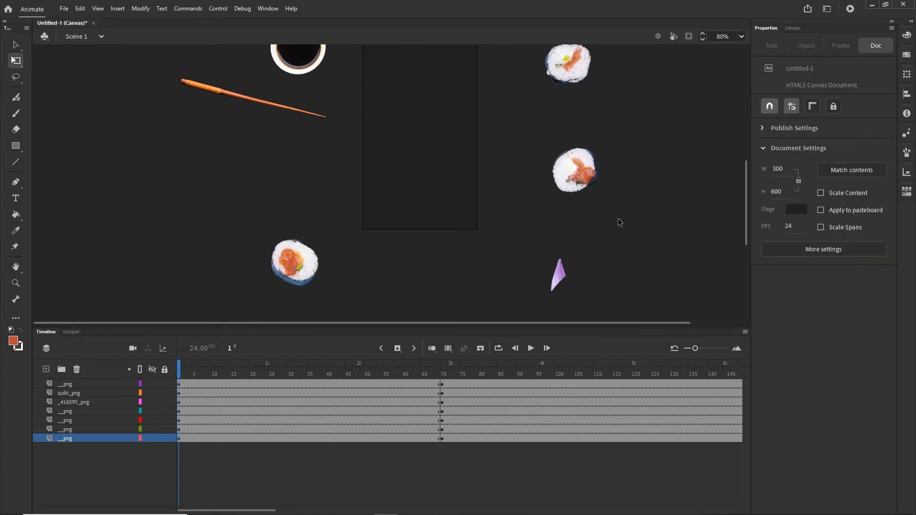
click(582, 178)
click(442, 438)
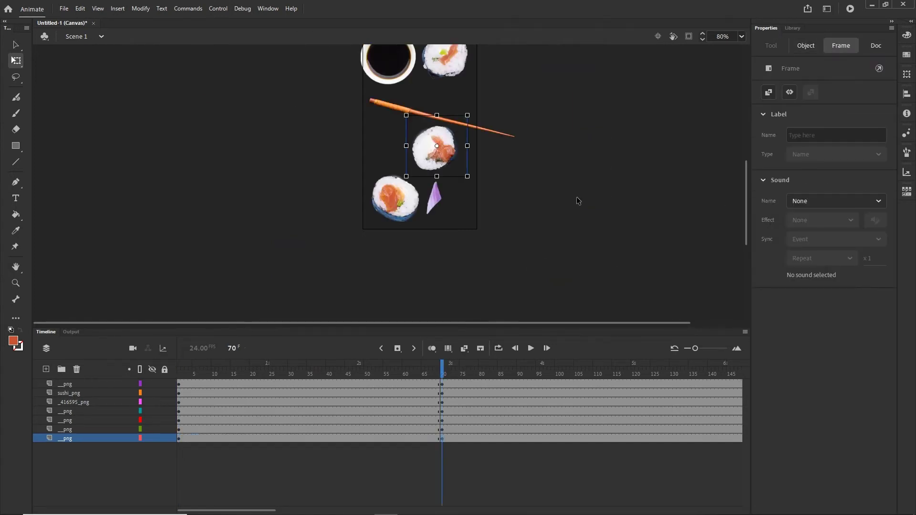
click(444, 160)
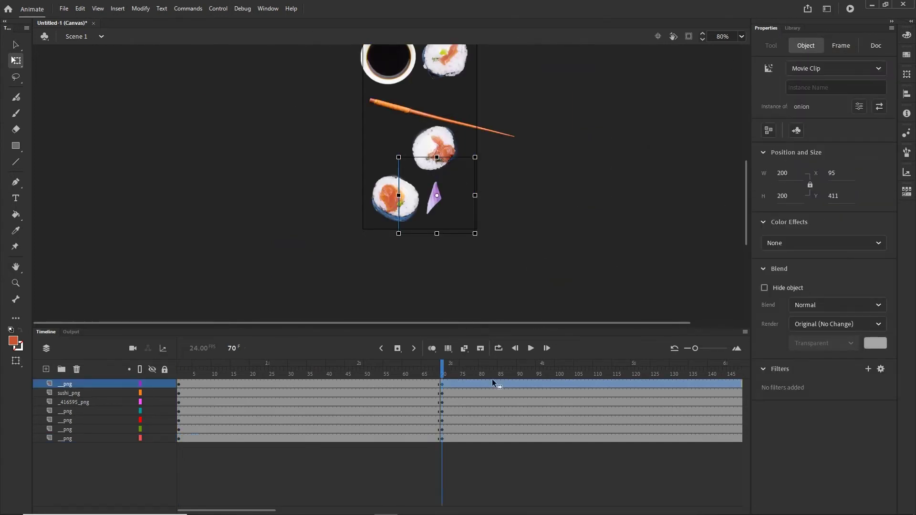
click(448, 444)
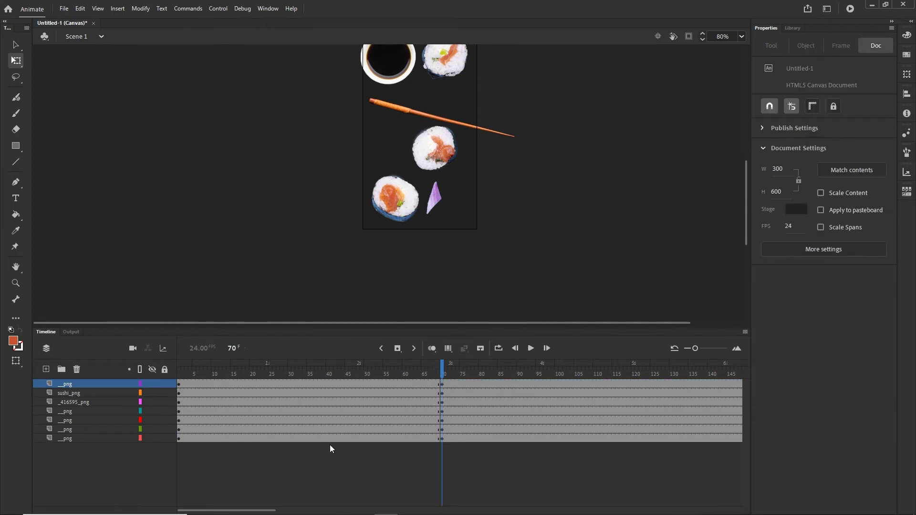
Step: Add classic tweens to the sixth layer and layers 1 to 5, then scrub to preview
right_click(331, 430)
click(381, 154)
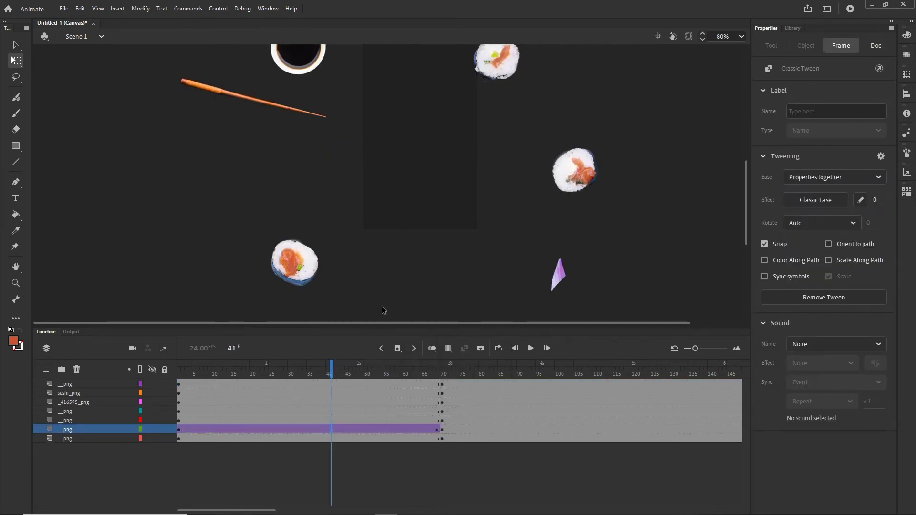
drag(304, 422, 304, 382)
right_click(305, 382)
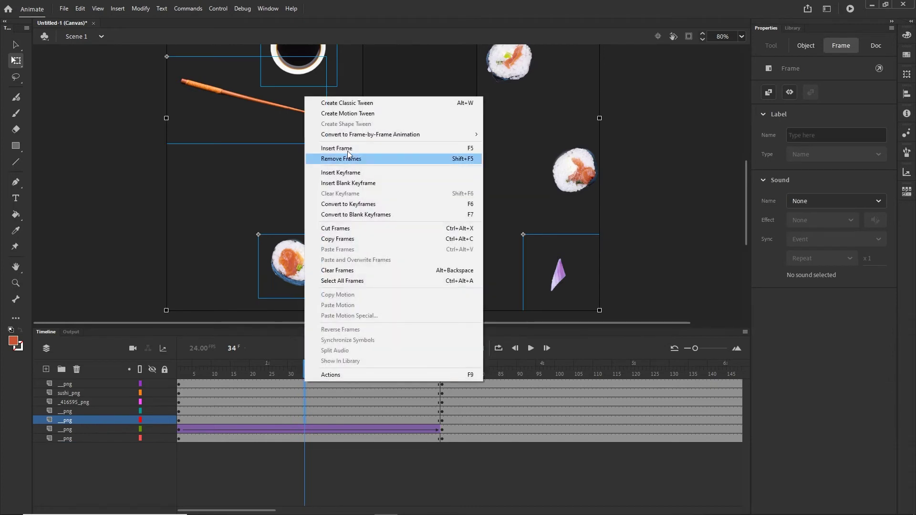
click(346, 103)
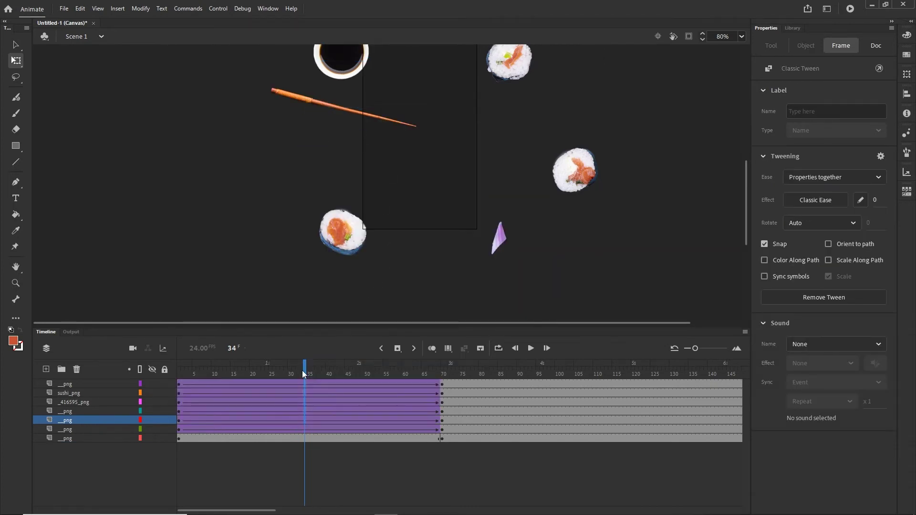
drag(302, 370, 446, 371)
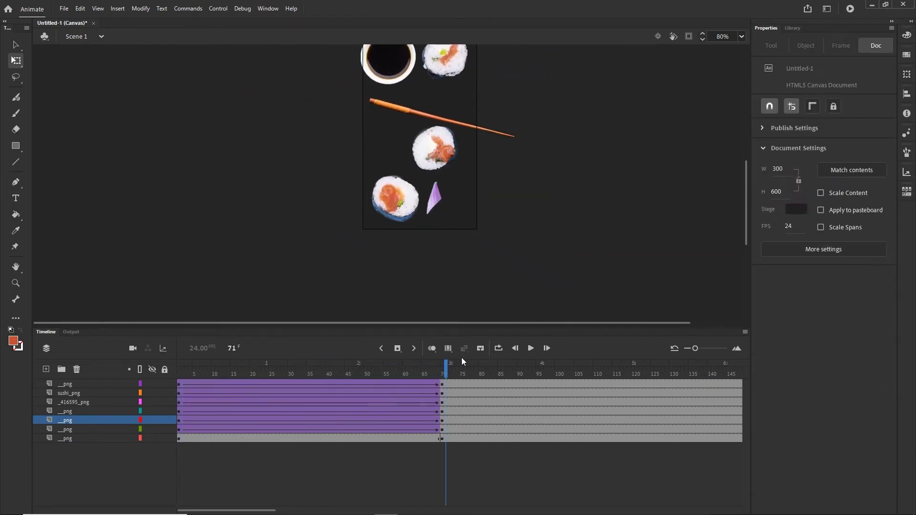
Step: Clear the bottom layer's extra keyframe at frame 70 and return to frame 1
click(442, 440)
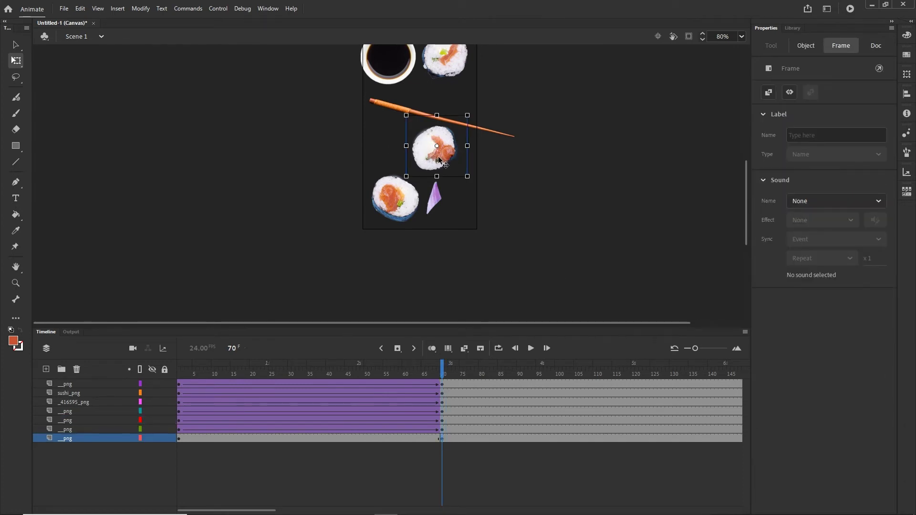
click(463, 459)
click(442, 439)
right_click(441, 439)
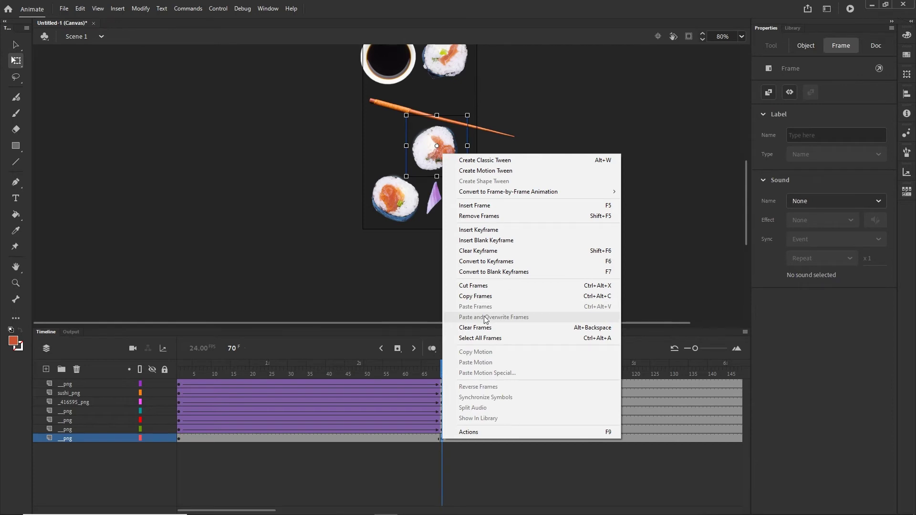
click(579, 251)
drag(450, 375, 124, 402)
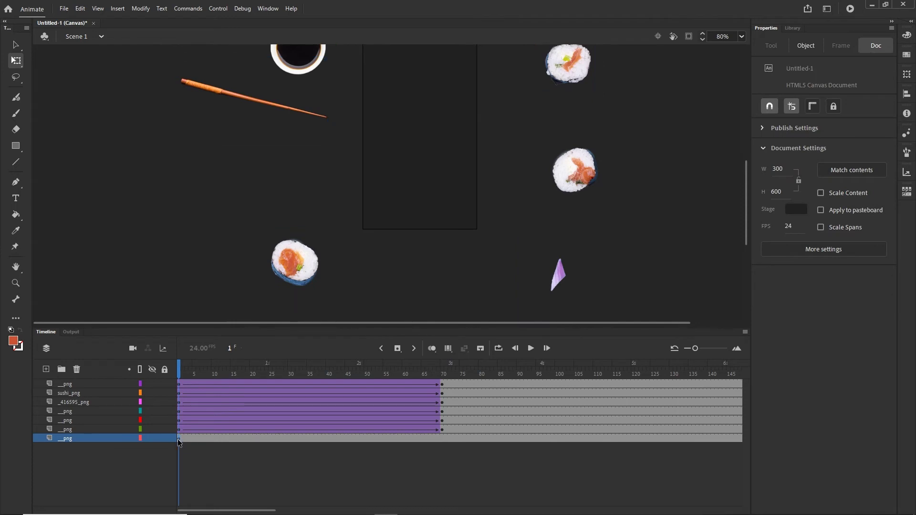
Step: Convert the right-hand sushi to movie clip 's4' and place it below the chopstick at frame 70
click(576, 168)
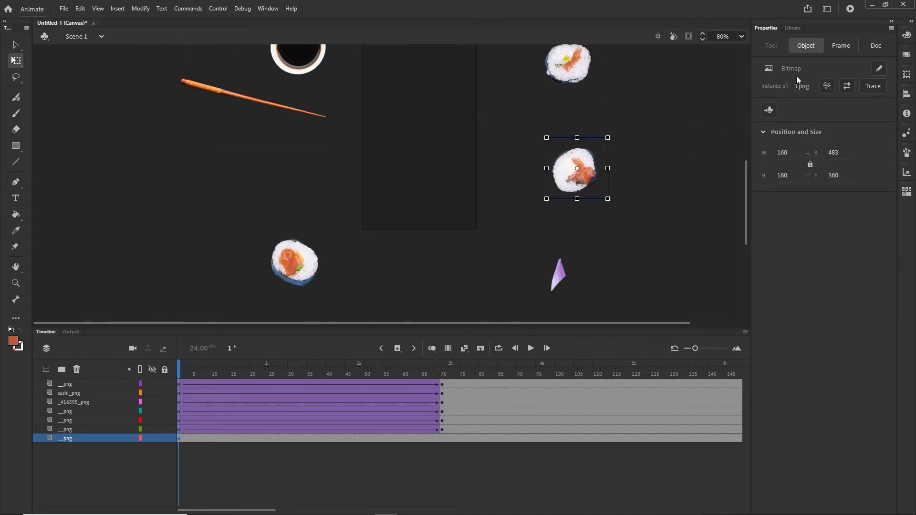
key(F8)
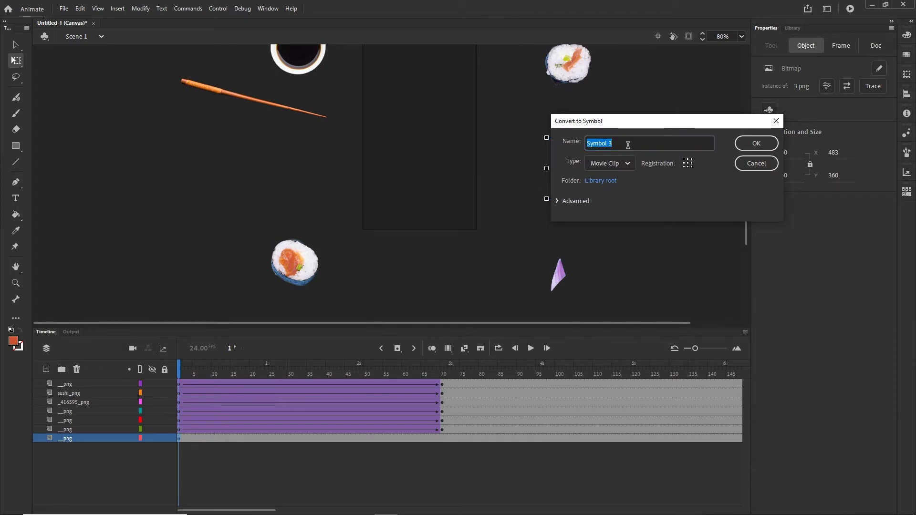
text(s4)
click(756, 143)
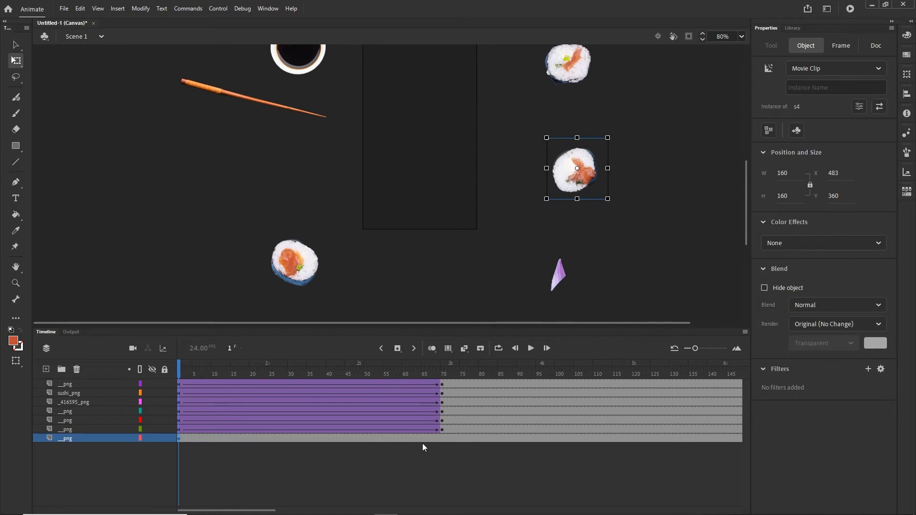
click(441, 438)
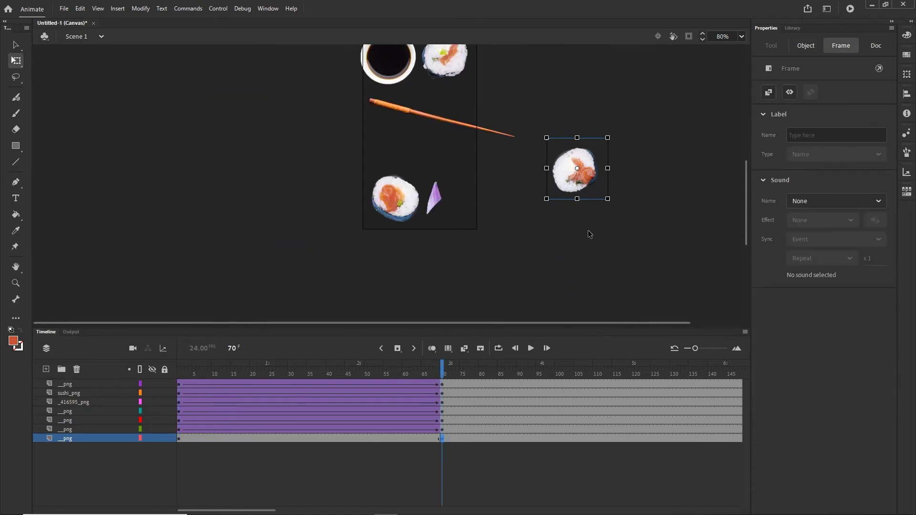
drag(574, 190, 431, 172)
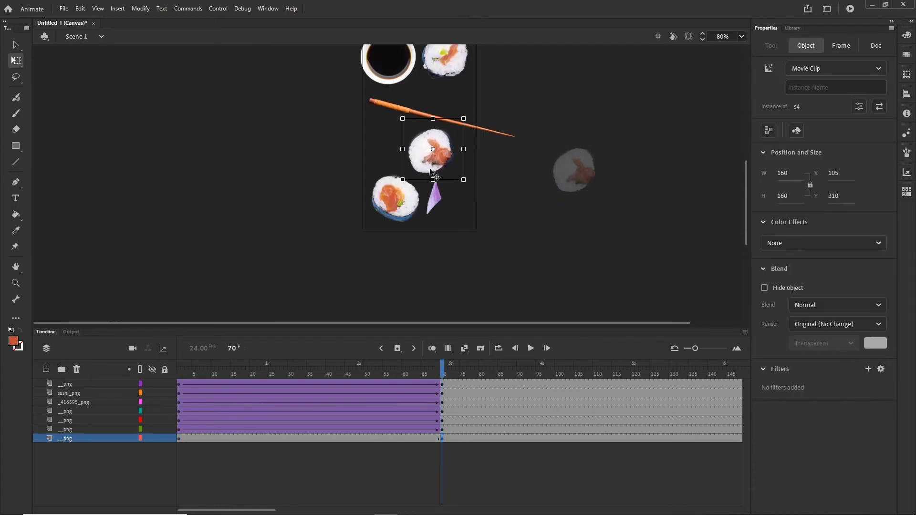
click(332, 438)
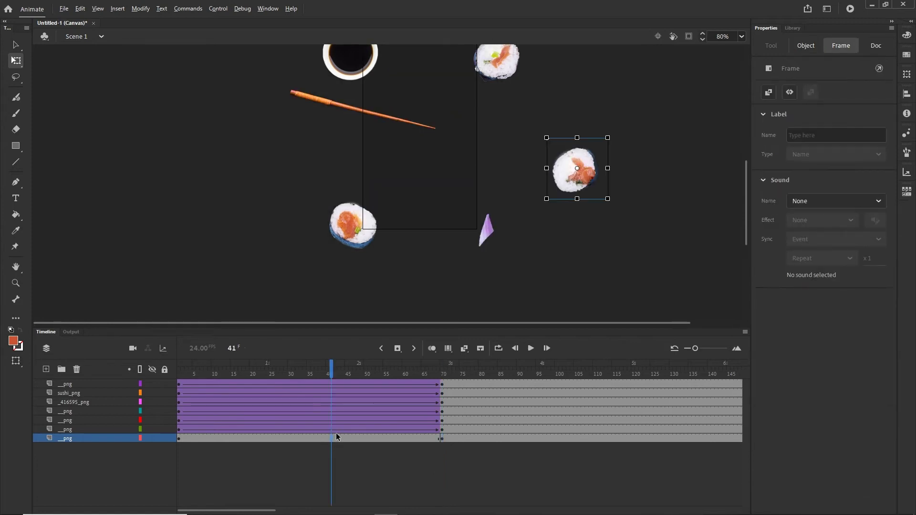
drag(334, 377, 457, 362)
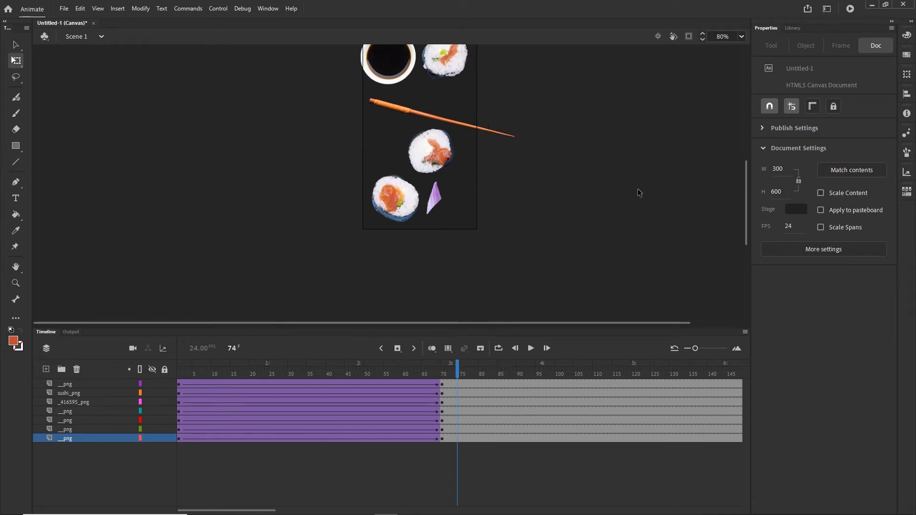
Step: Apply a Cubic Ease-Out to the tweens starting at frame 1 on every layer
drag(604, 193, 610, 239)
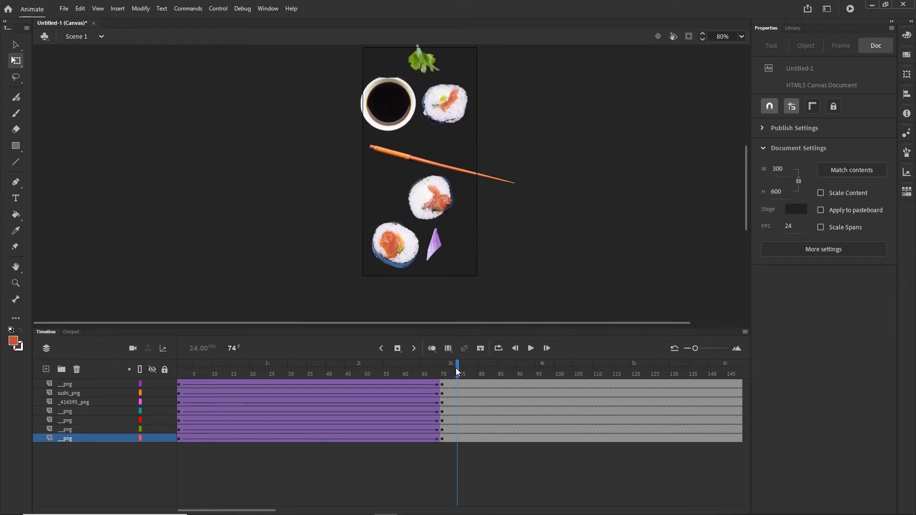
drag(456, 372, 260, 373)
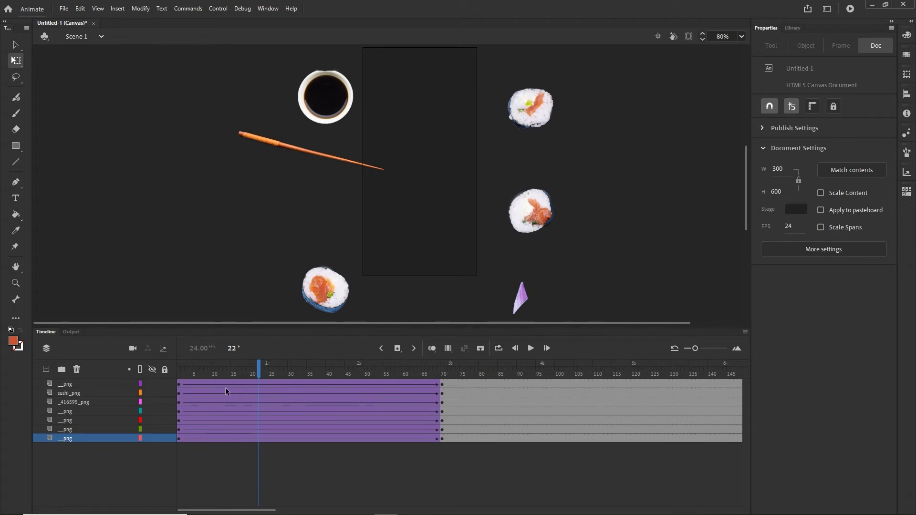
click(179, 383)
shift+click(179, 439)
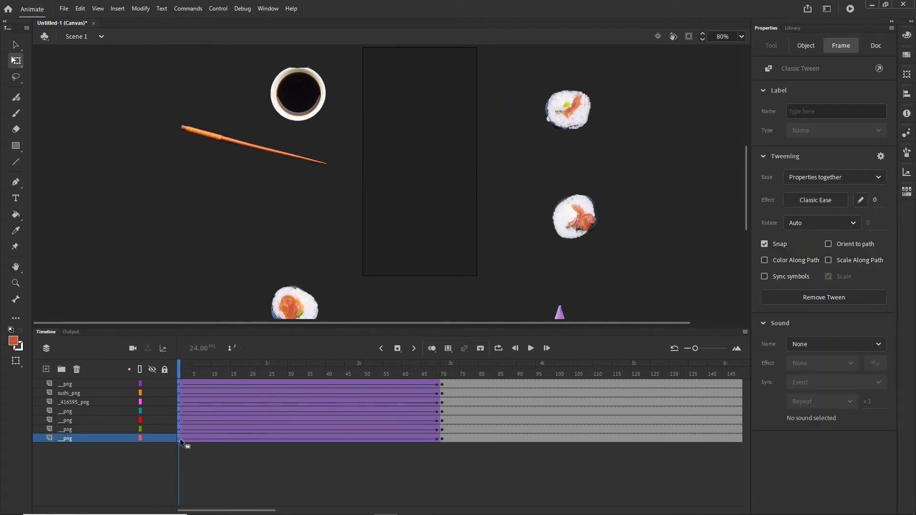
click(822, 202)
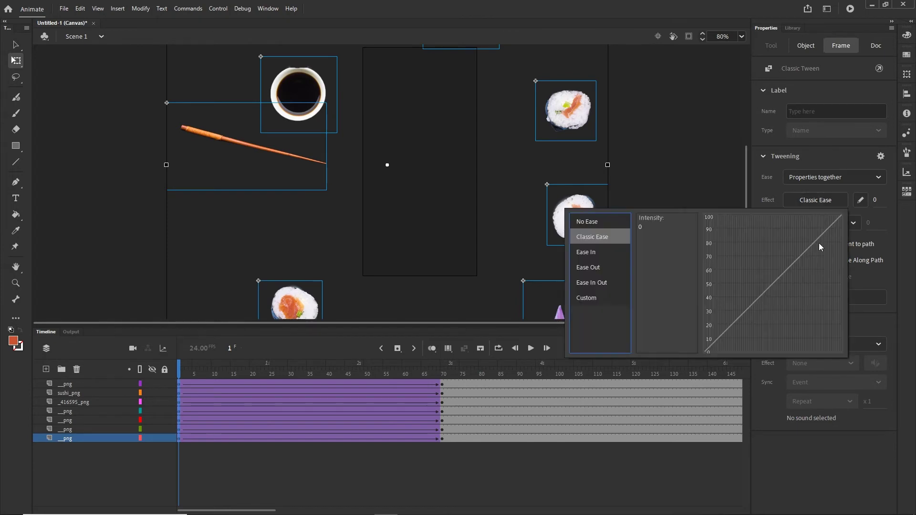
click(598, 269)
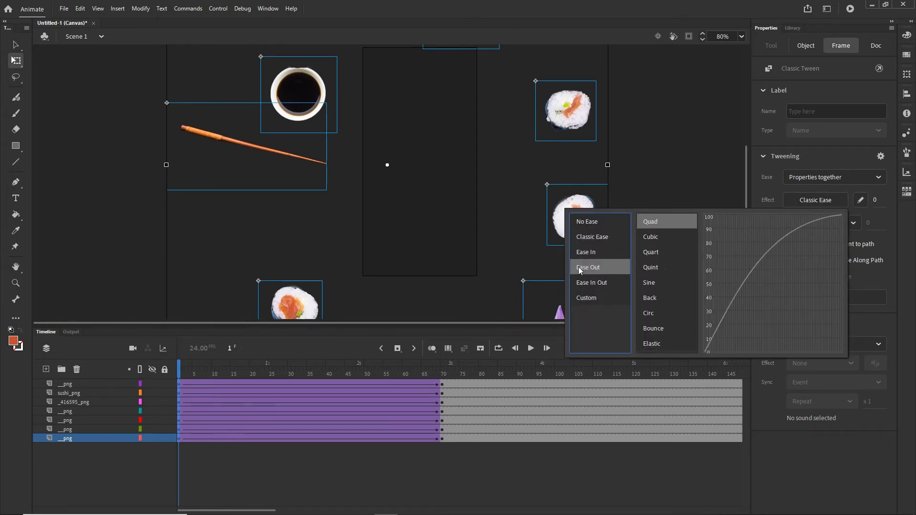
click(654, 238)
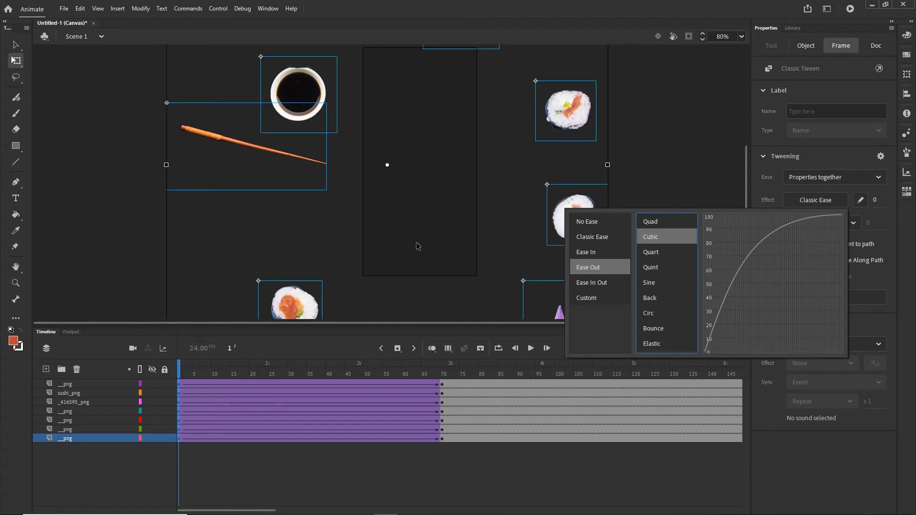
click(657, 239)
Step: Test the eased animation in the browser with Ctrl+Enter, replay it, and return to Animate
drag(182, 370, 332, 375)
key(ctrl+Return)
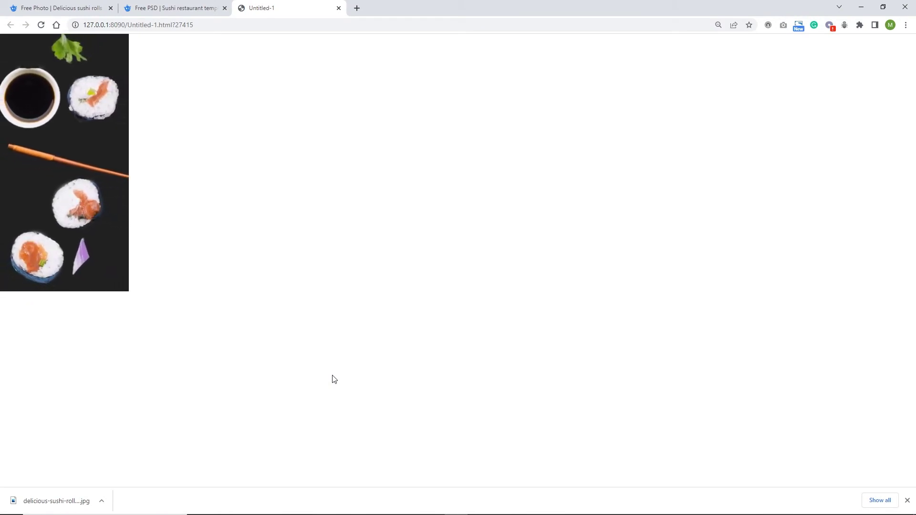
click(41, 27)
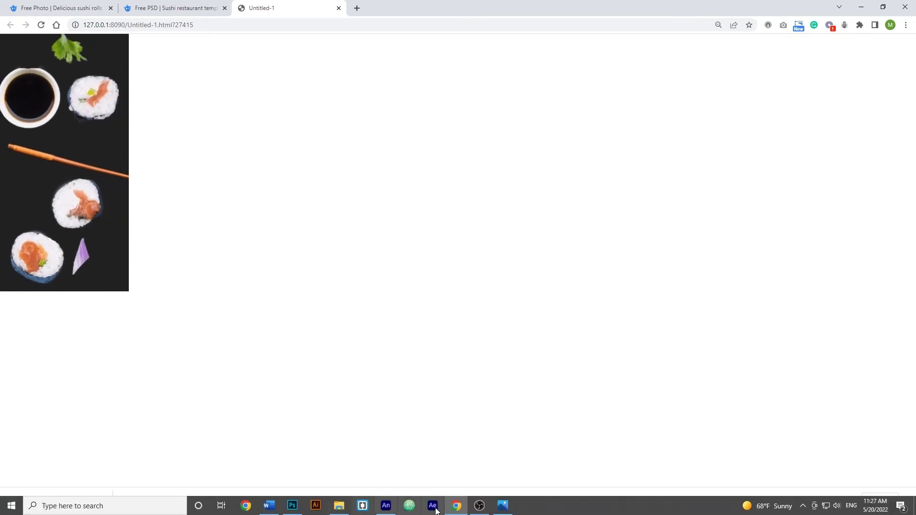
click(386, 505)
Step: Move the end keyframes from frame 70 to frame 30 and test in the browser
click(47, 332)
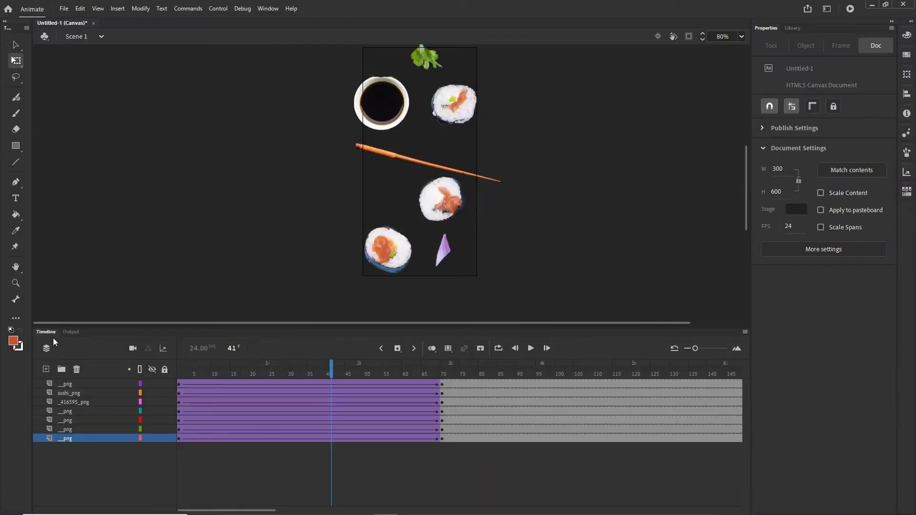
click(441, 438)
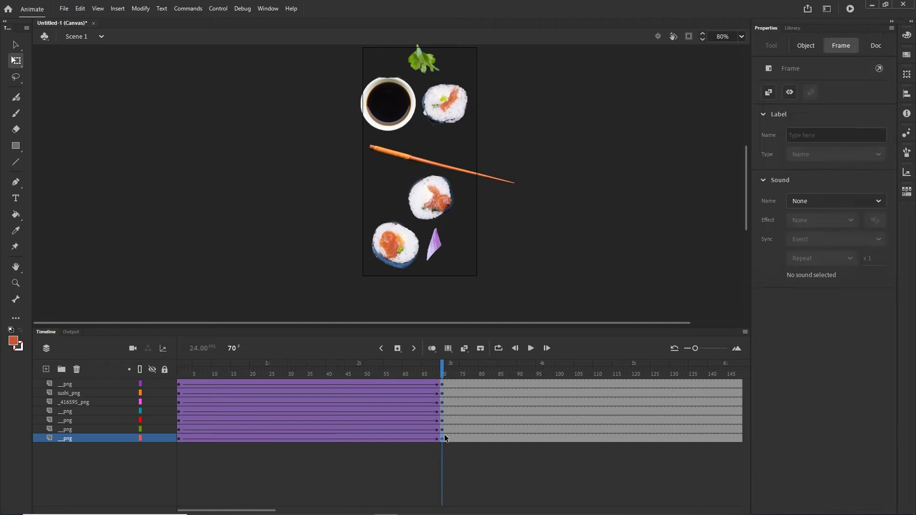
shift+click(442, 384)
drag(441, 386, 292, 380)
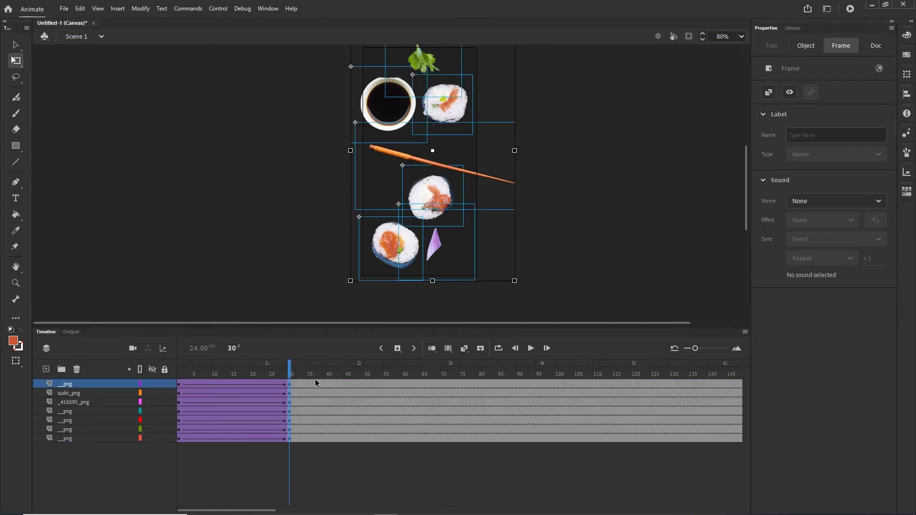
key(ctrl+Return)
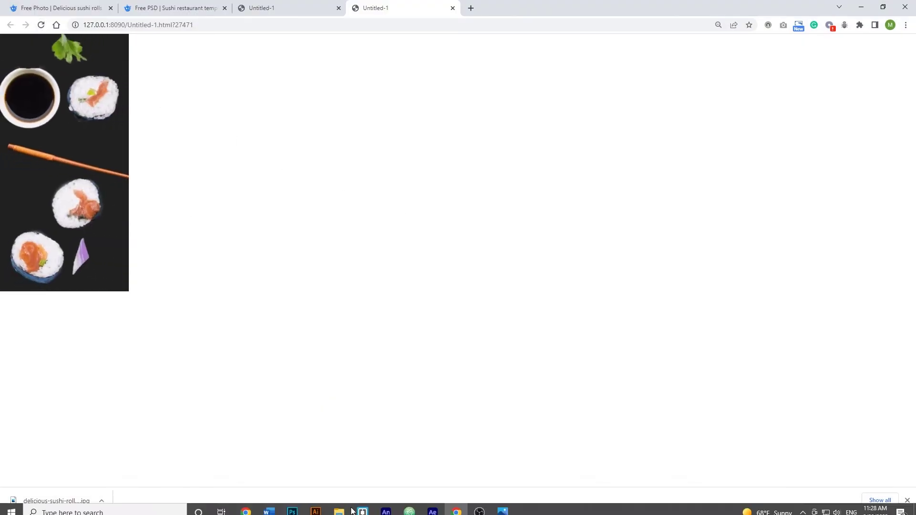
click(456, 505)
Step: Switch the fly-in tweens to Quad Ease-Out and test the animation again in the browser
click(45, 332)
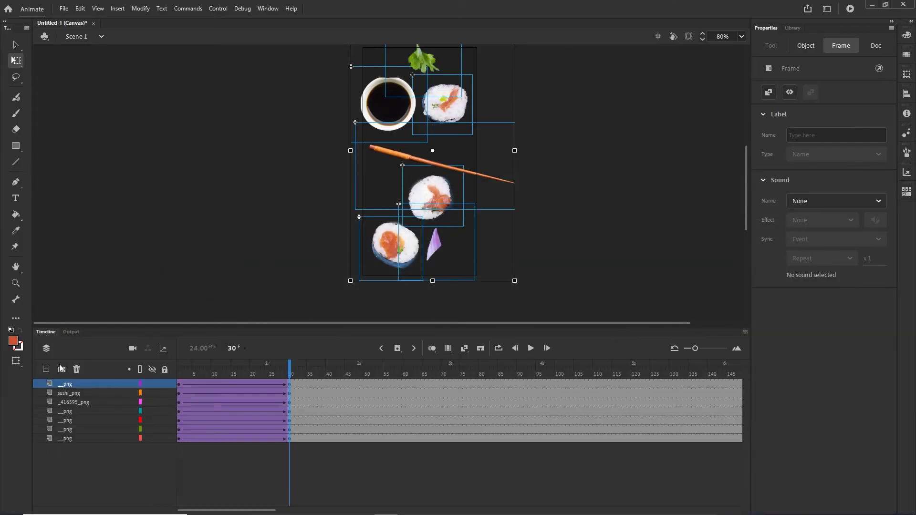
click(178, 438)
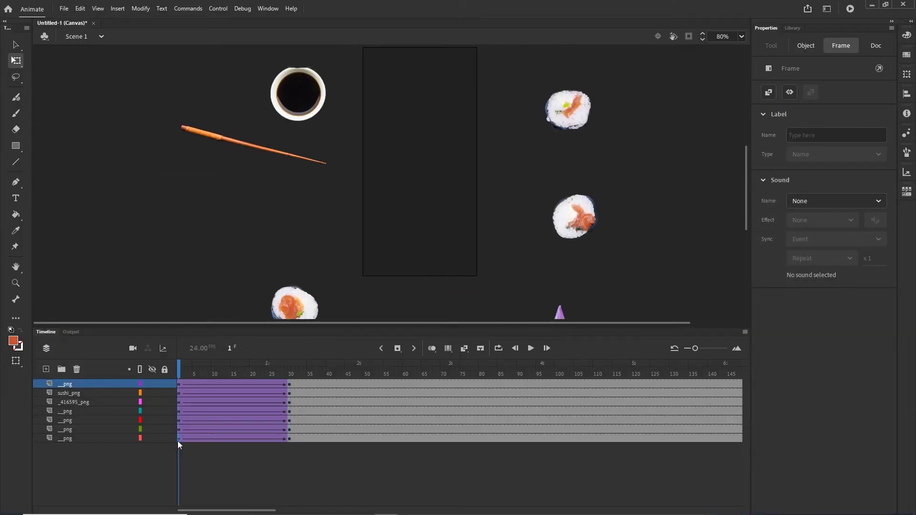
shift+click(179, 384)
click(817, 200)
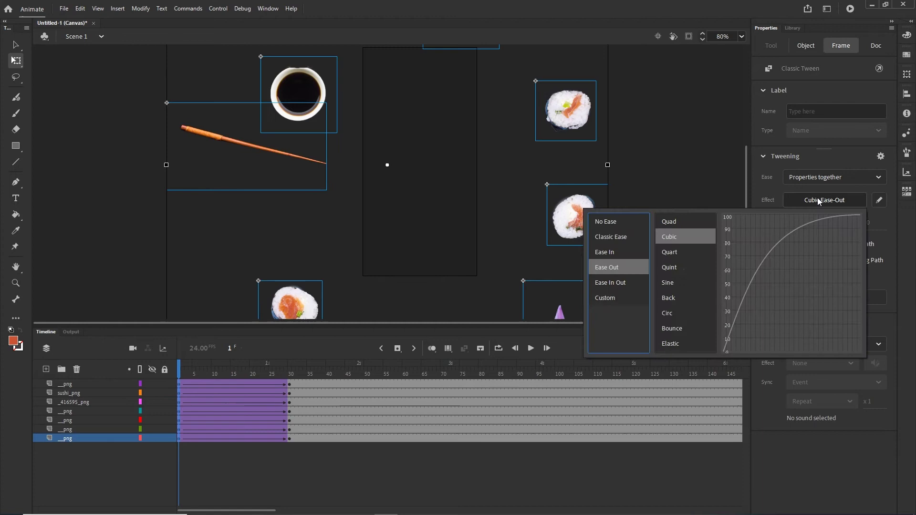
click(668, 224)
double_click(672, 227)
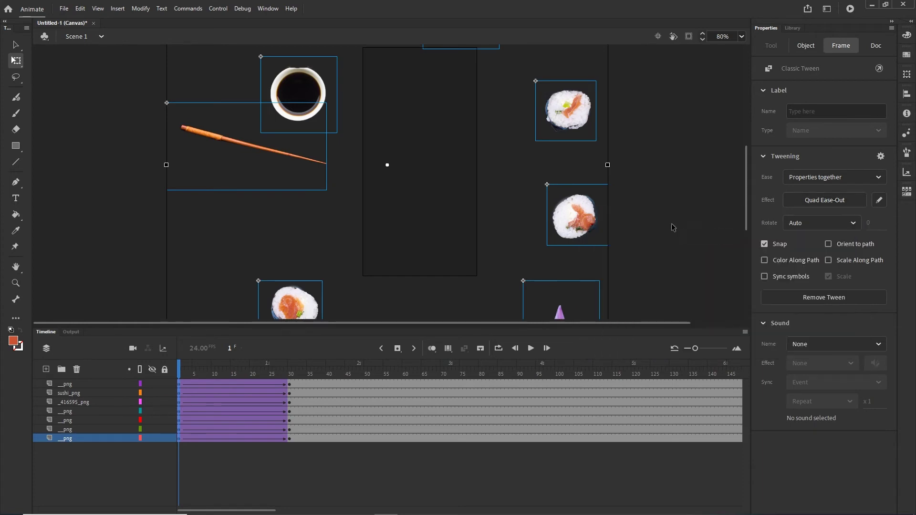
drag(181, 366, 286, 365)
key(ctrl+Return)
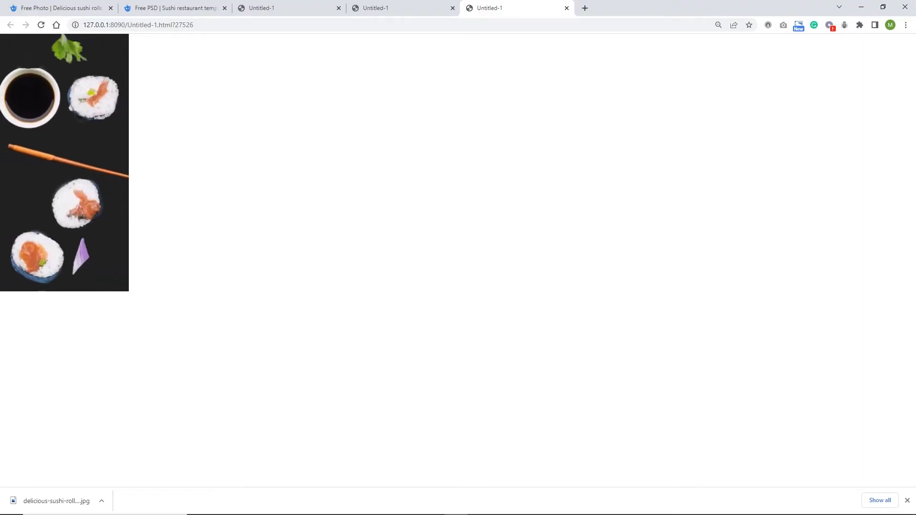
Step: Stretch the ending keyframes from frame 30 to frame 41 and publish a fresh browser test
mouse_move(396, 510)
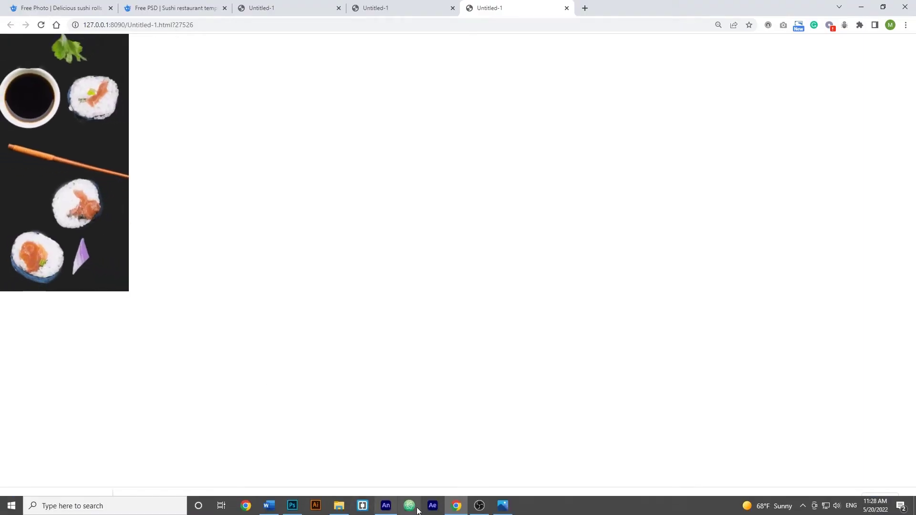
click(390, 511)
click(46, 332)
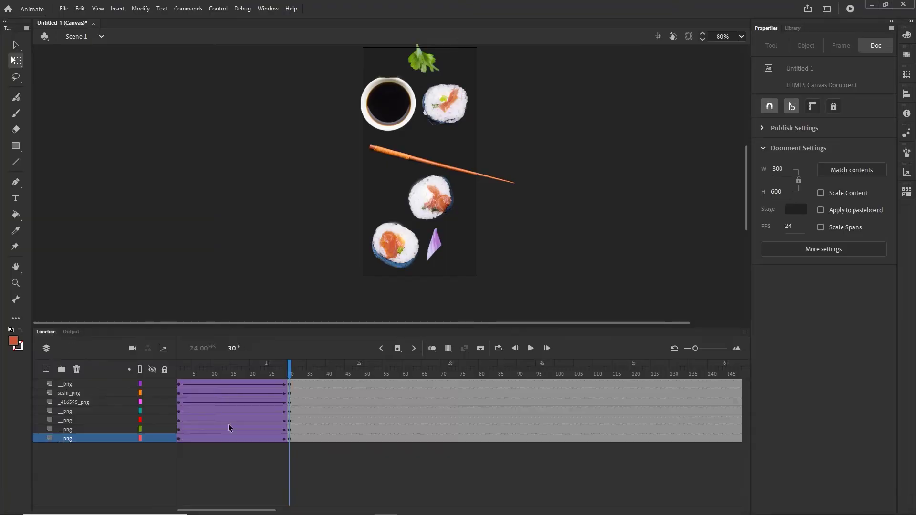
click(290, 438)
shift+click(289, 388)
drag(290, 387, 314, 409)
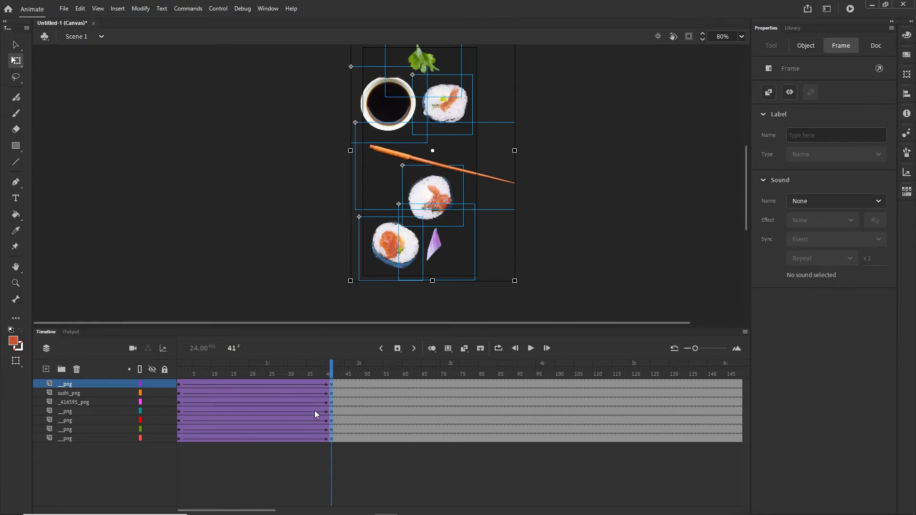
key(ctrl+Return)
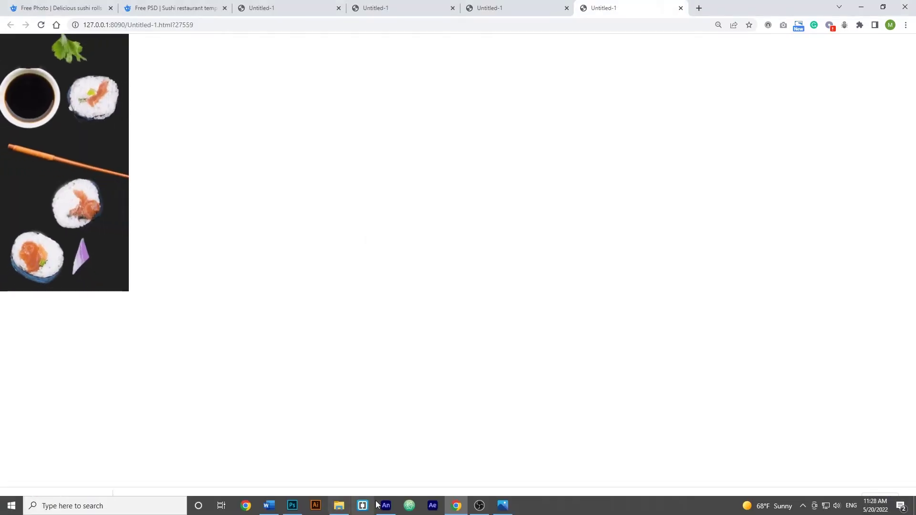
Step: Reload the Chrome test page twice to replay the sushi animation, then bring Animate back
mouse_move(457, 505)
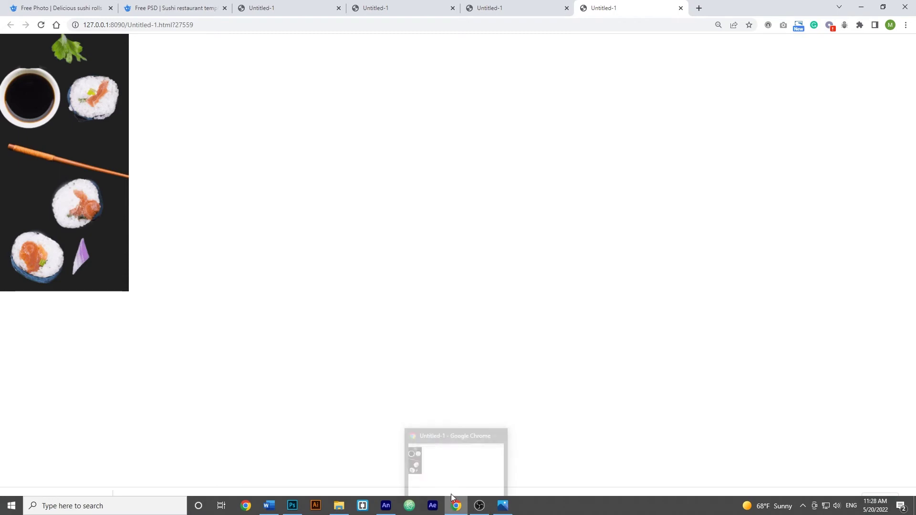
click(41, 24)
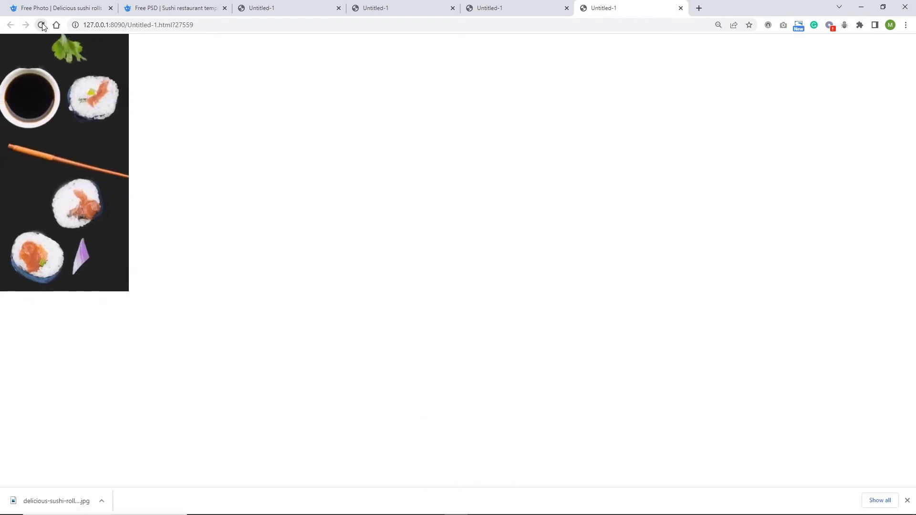
click(42, 25)
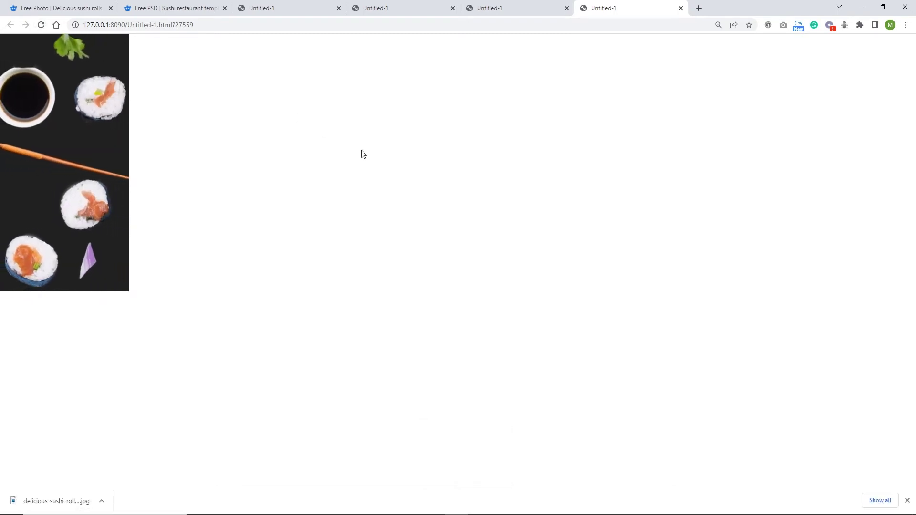
mouse_move(458, 509)
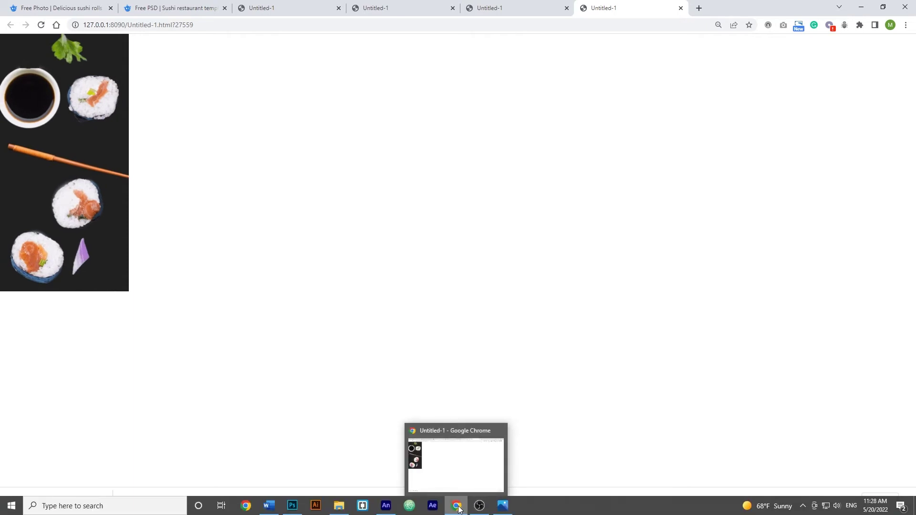
click(385, 506)
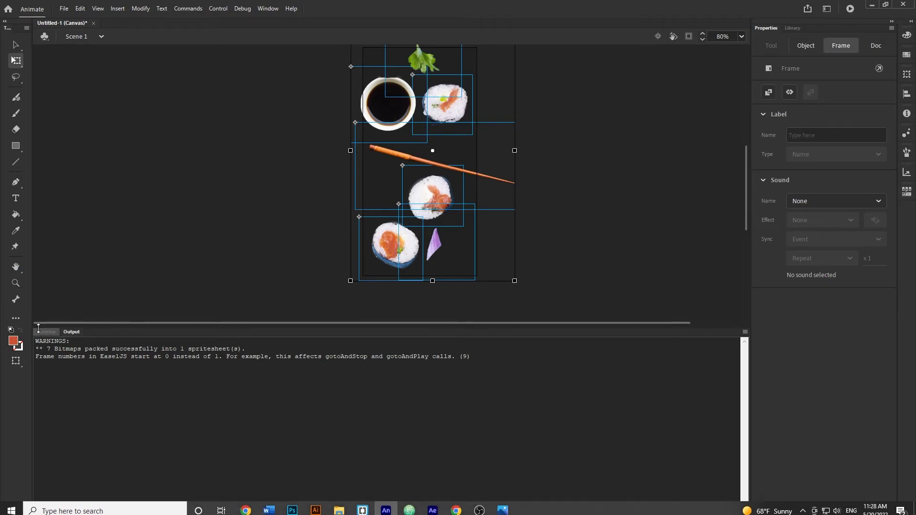
Step: At frame 1, move the middle and top sushi rolls and the leaf to start nearer the stage
click(46, 332)
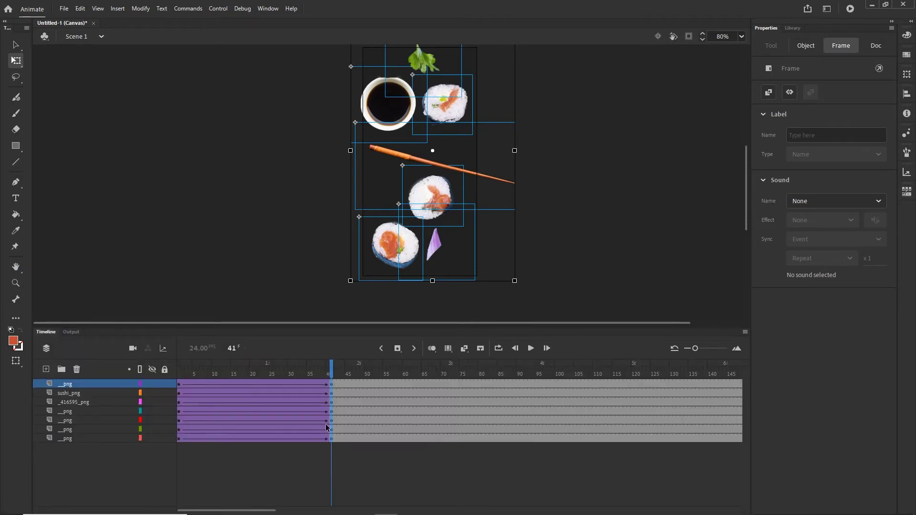
click(181, 439)
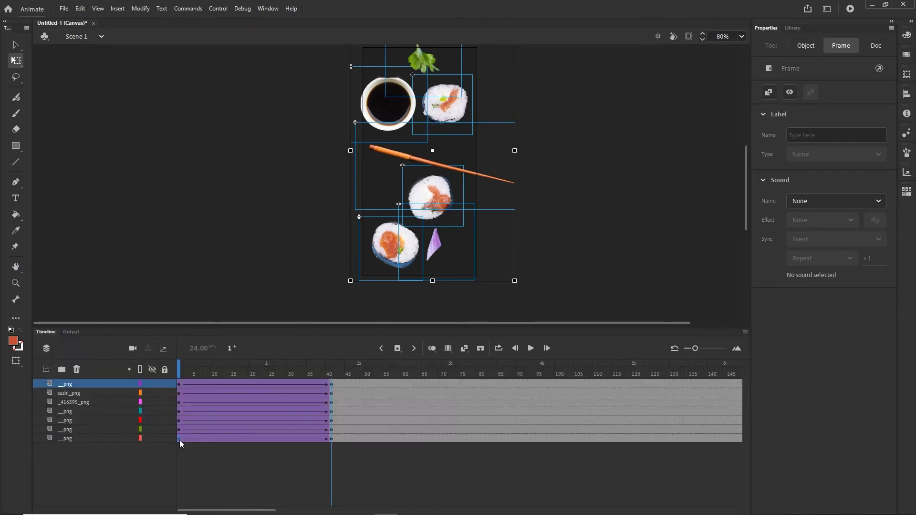
click(645, 249)
drag(593, 229, 553, 219)
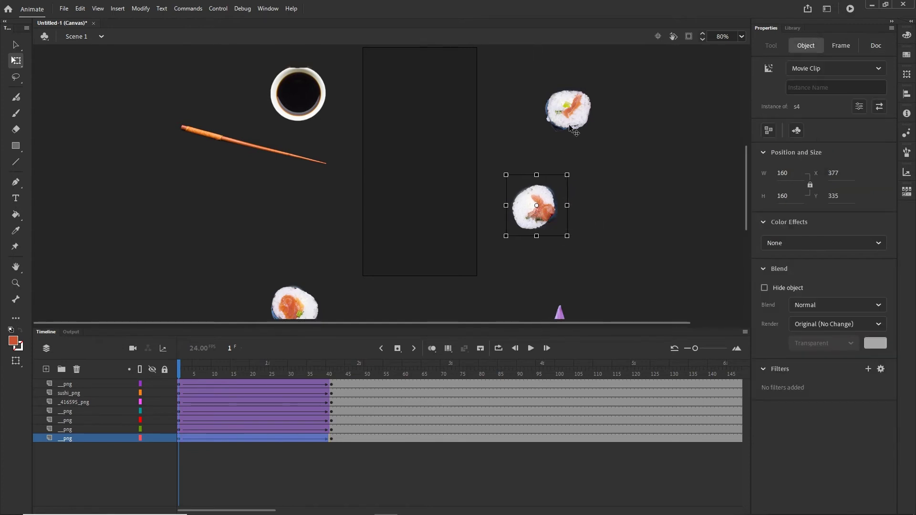
drag(571, 128, 572, 202)
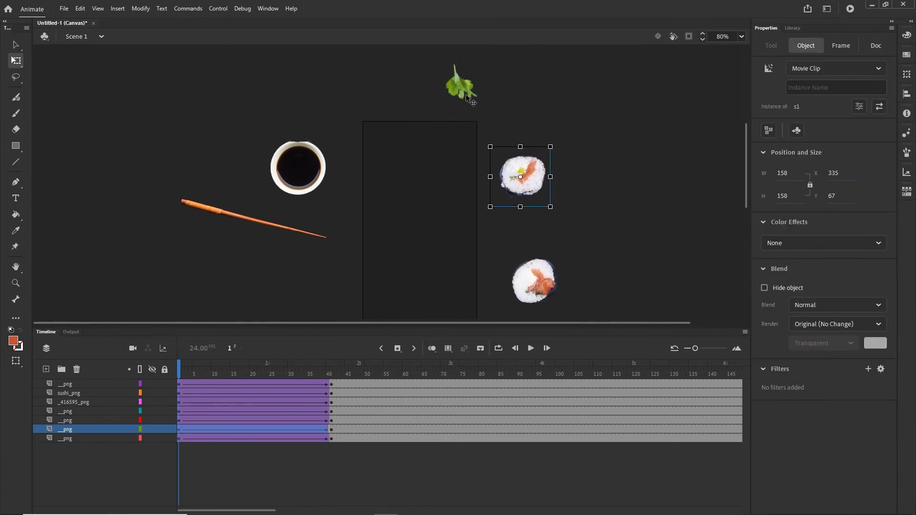
drag(470, 100, 469, 109)
Step: Shift the soy bowl, chopstick, bottom sushi roll and purple onion starts toward the stage
drag(282, 168, 311, 177)
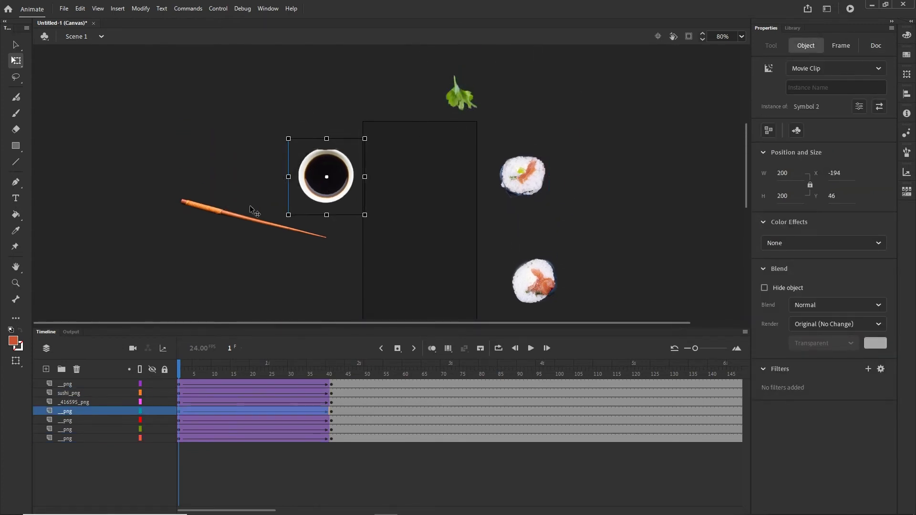
drag(225, 213, 249, 221)
drag(430, 286, 430, 181)
drag(313, 262, 334, 233)
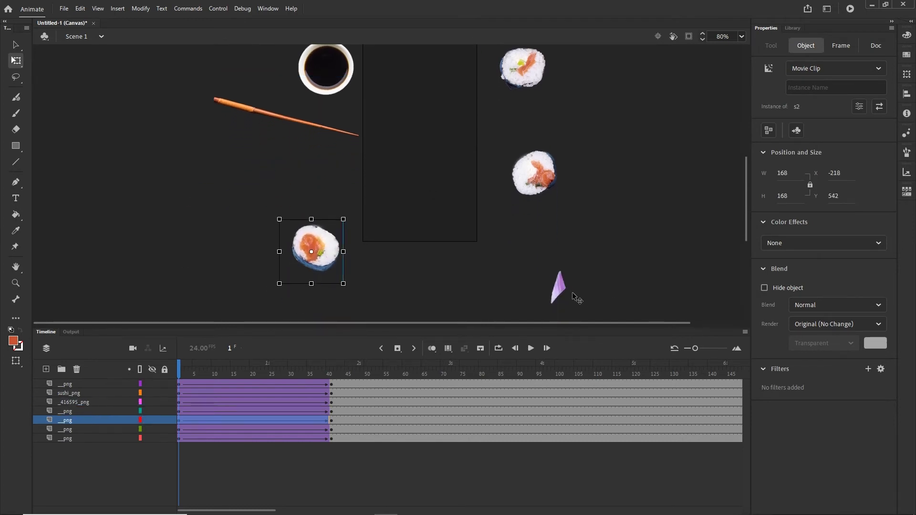
drag(558, 283, 532, 263)
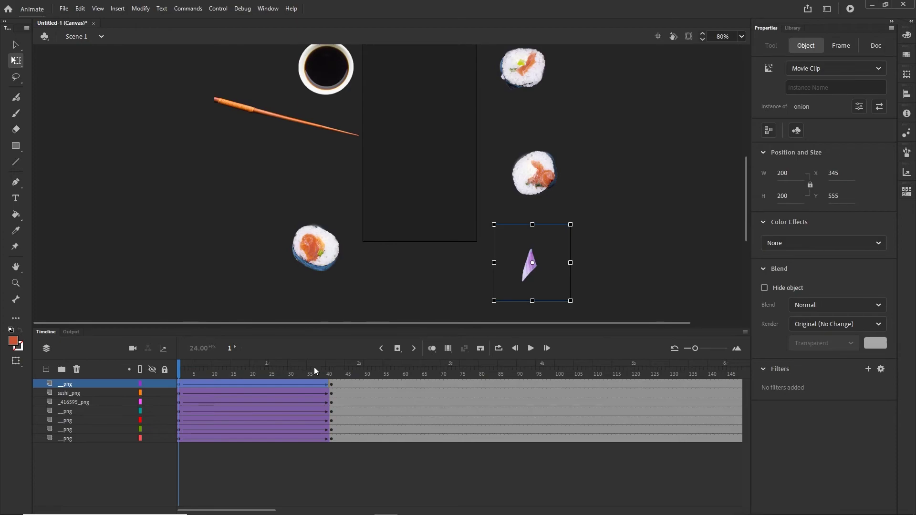
Step: Test-publish with Ctrl+Enter and reload Chrome to replay the nearer fly-in
key(ctrl+Return)
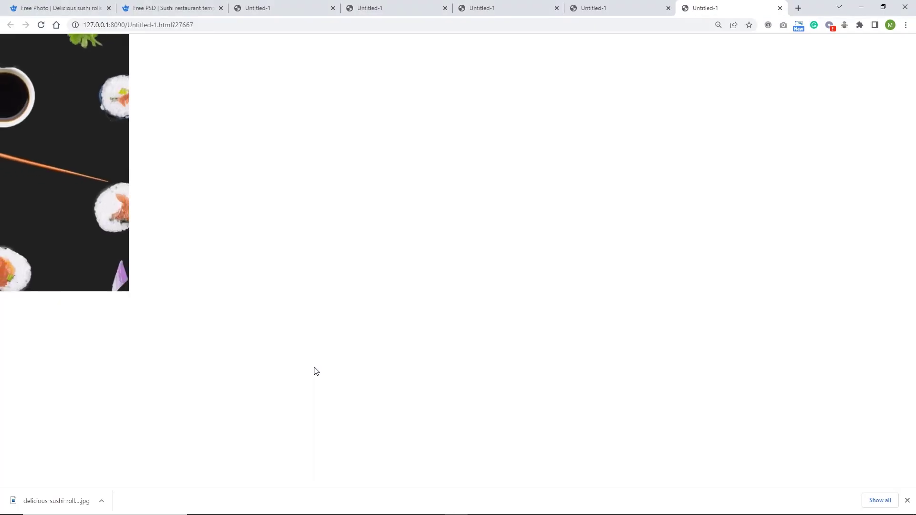
mouse_move(362, 513)
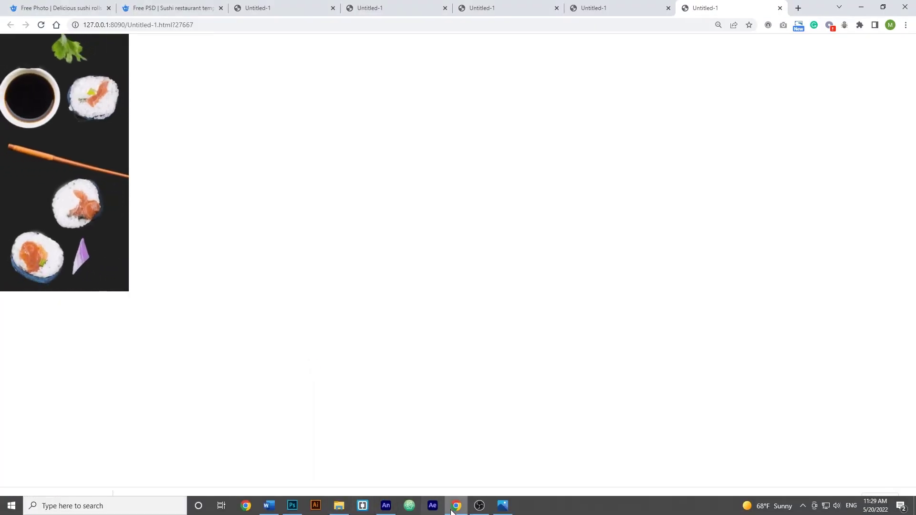
click(41, 25)
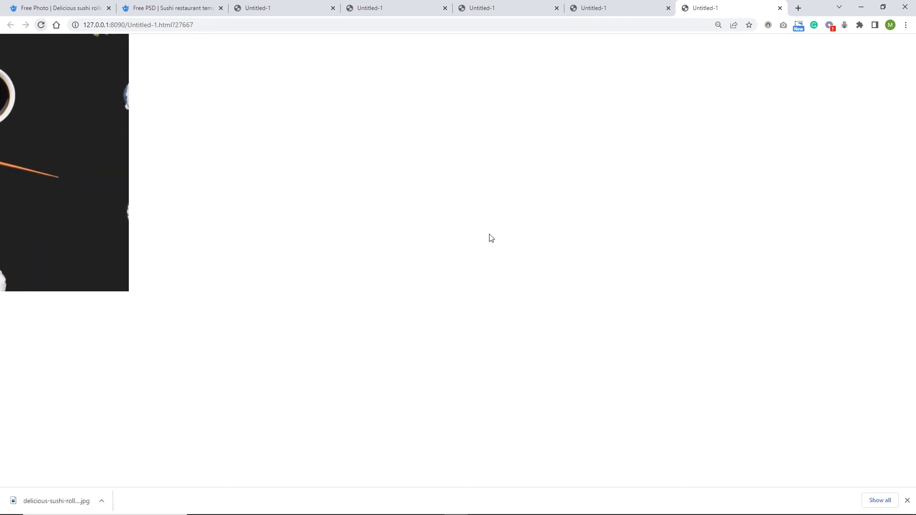
Step: Return to Animate with the Timeline panel showing
mouse_move(440, 512)
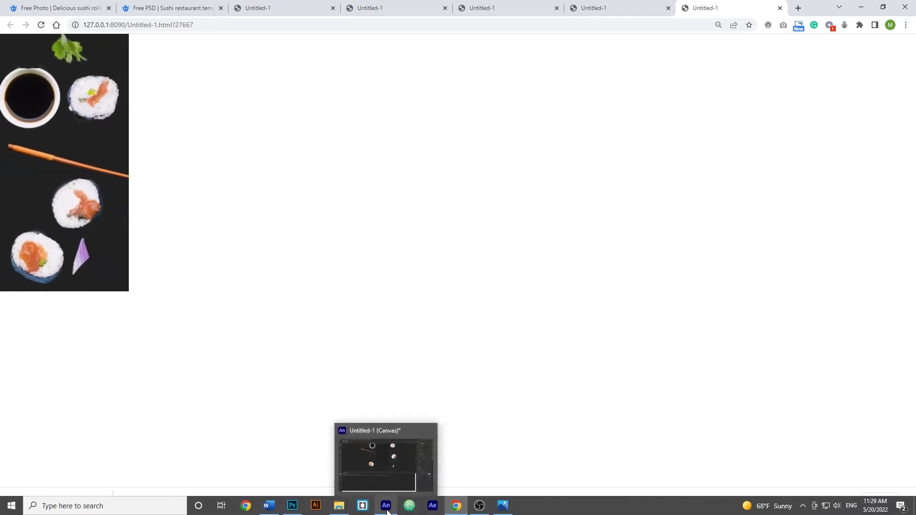
click(387, 511)
click(45, 332)
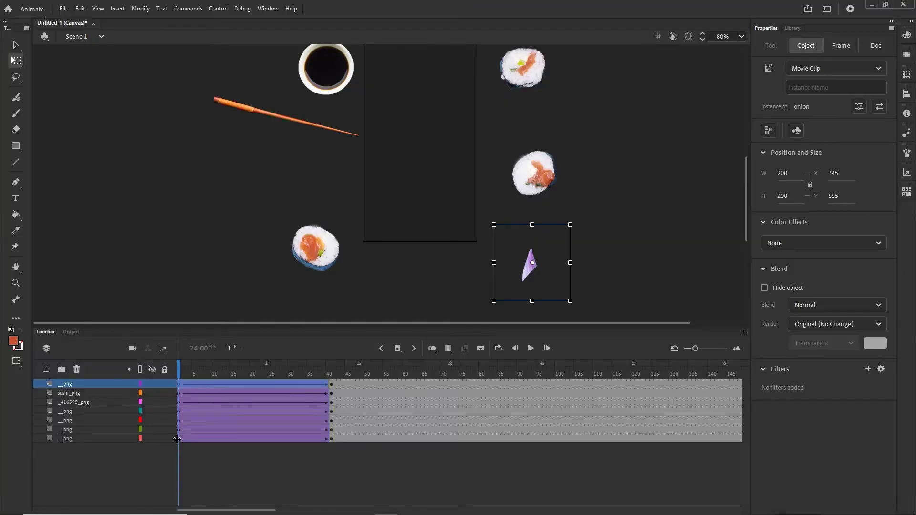
Step: Apply Quart Ease-Out to every layer's frame-1 tween and test-publish the result
click(179, 438)
key(ctrl+a)
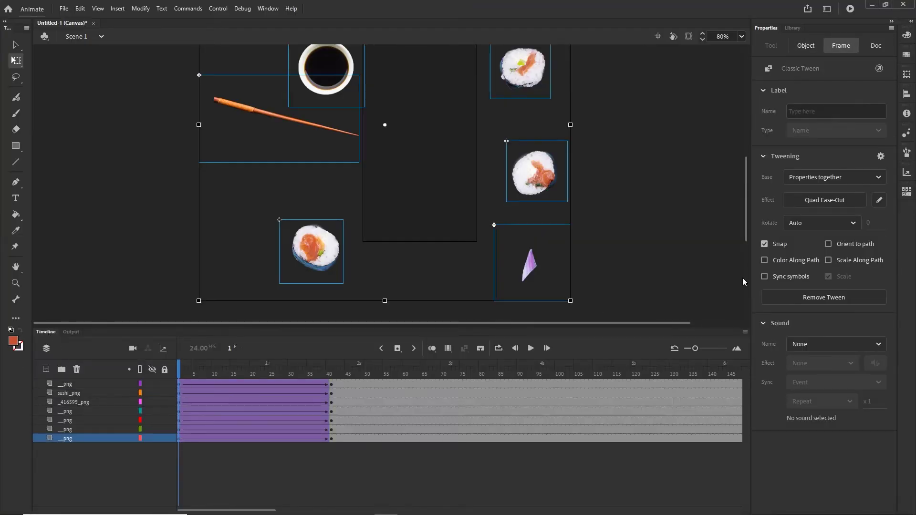
click(824, 201)
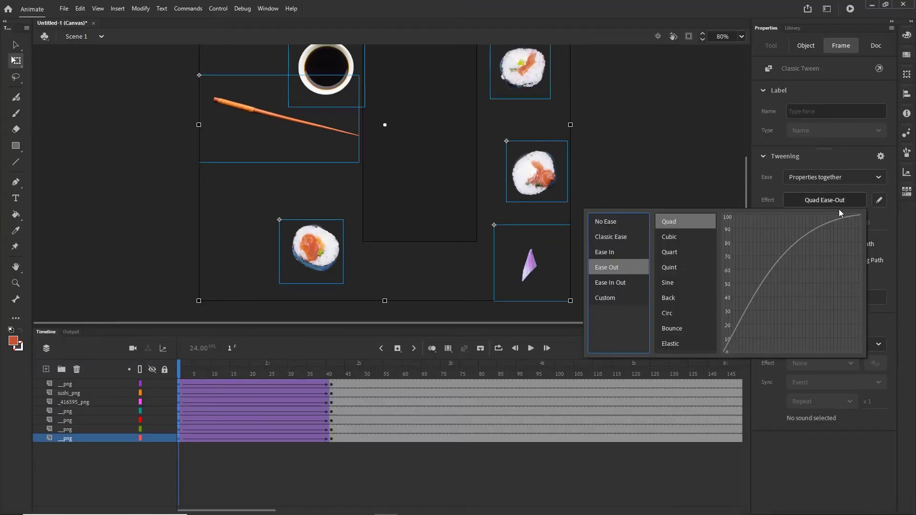
click(684, 254)
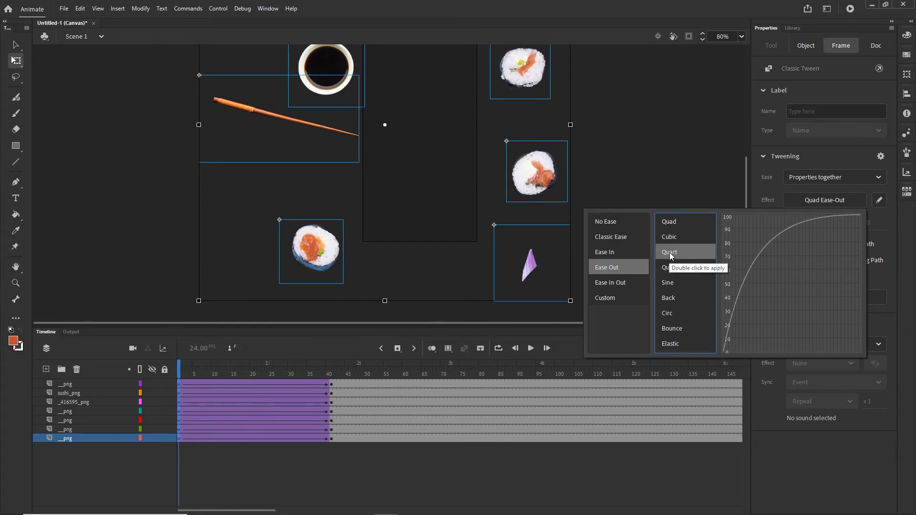
double_click(671, 255)
key(ctrl+Return)
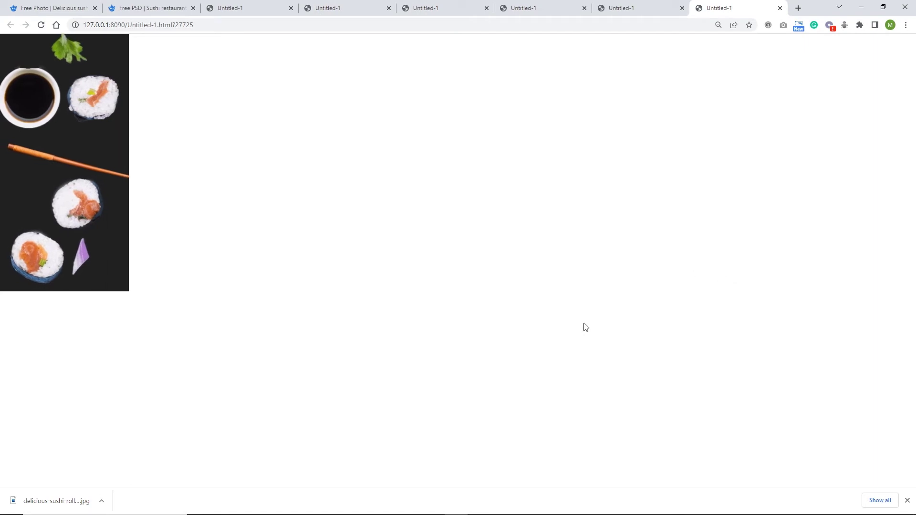
click(41, 25)
mouse_move(458, 512)
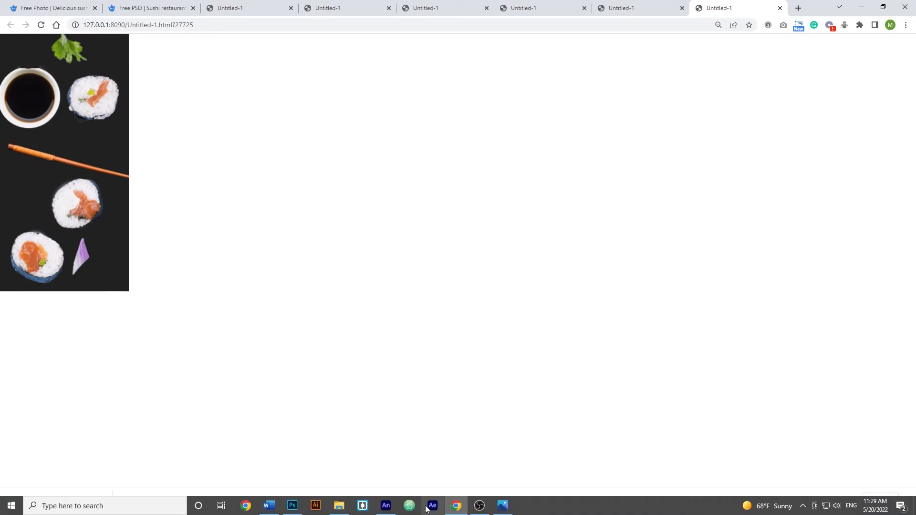
click(386, 505)
Step: Insert keyframes at frame 80 on all layers to hold the pieces in place
click(46, 331)
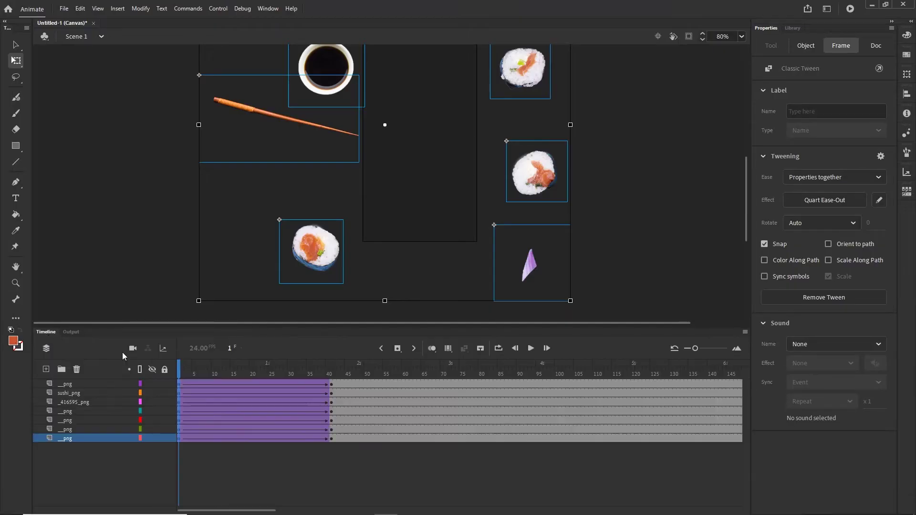
drag(183, 376, 484, 370)
click(481, 385)
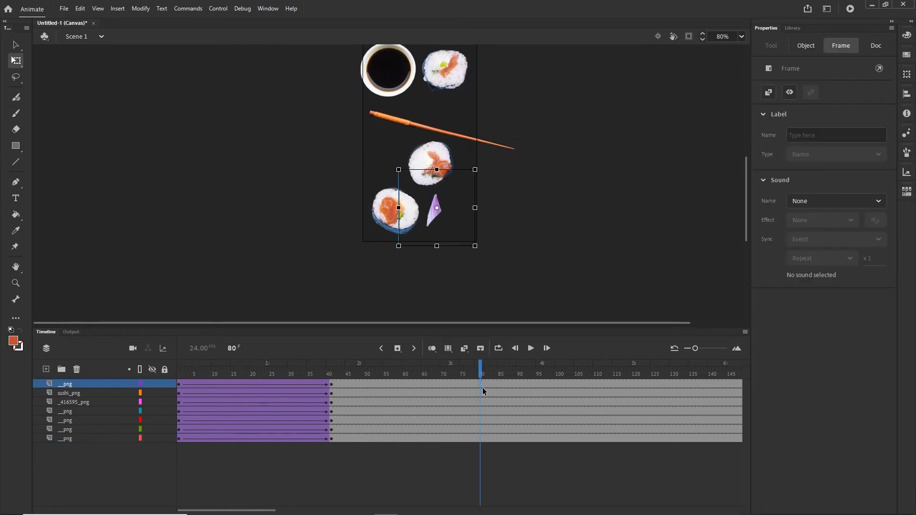
shift+click(480, 438)
key(F6)
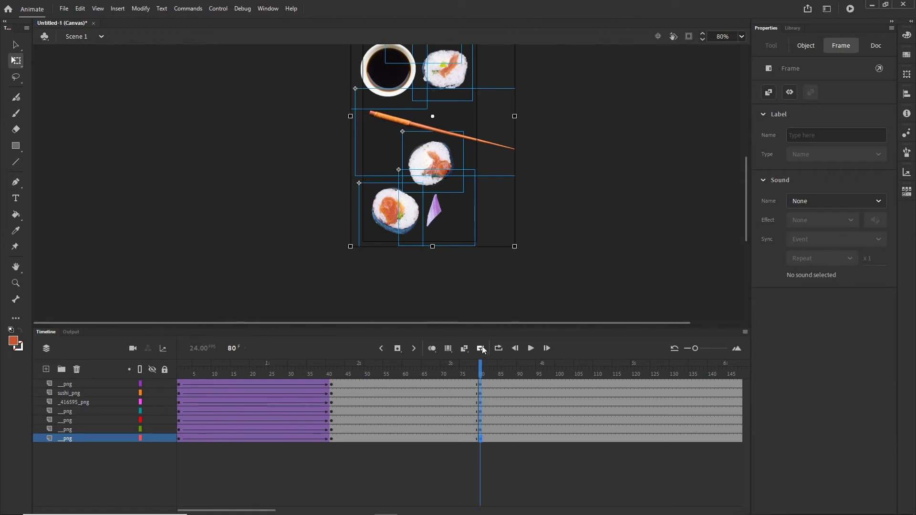
Step: Insert keyframes at frame 107 on all layers
mouse_move(477, 370)
mouse_down()
mouse_move(329, 370)
mouse_move(476, 370)
mouse_up()
drag(279, 512, 308, 512)
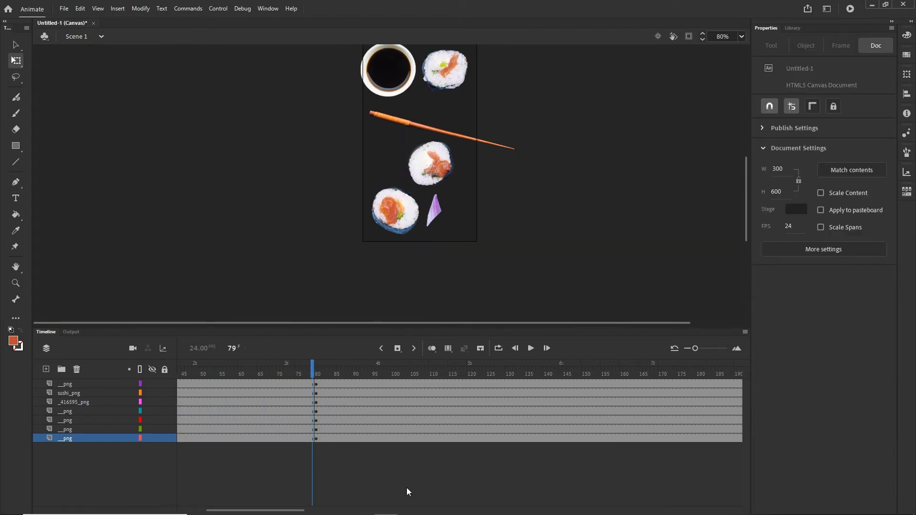
click(418, 437)
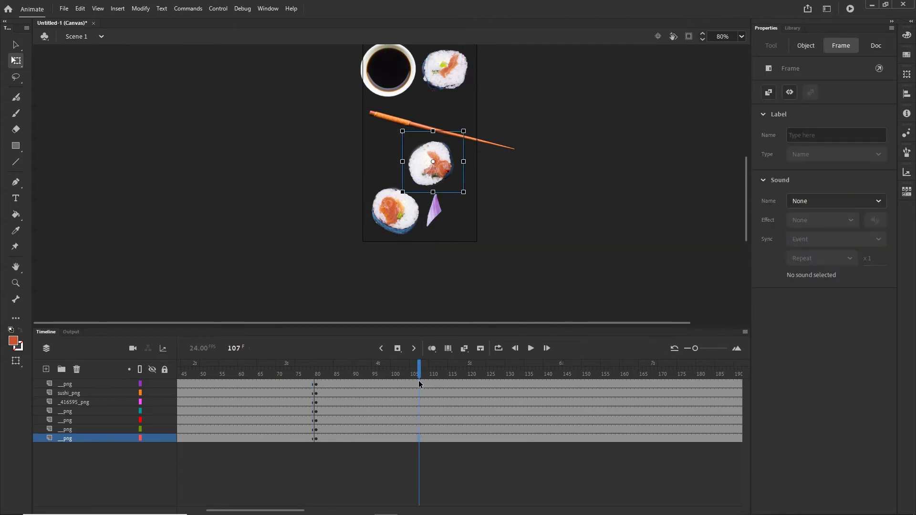
key(ctrl+a)
key(F6)
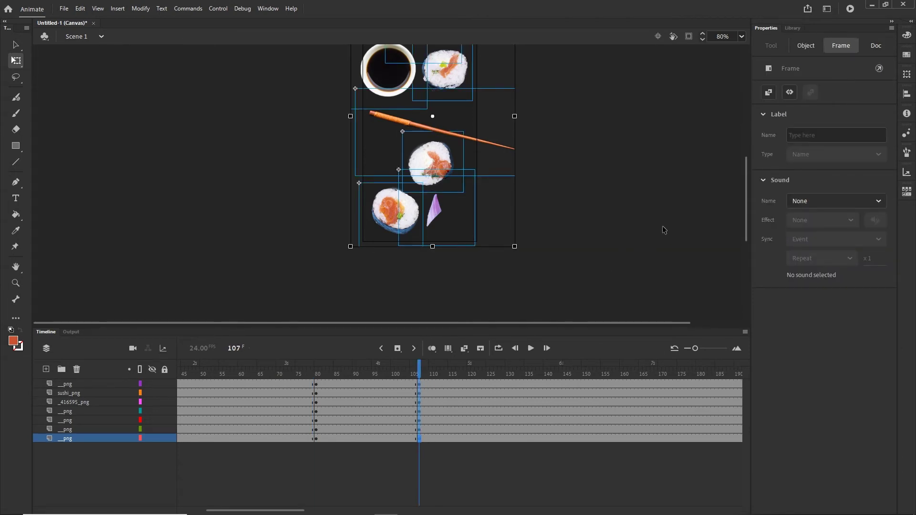
Step: At frame 107, move the leaf, chopstick, soy bowl, right sushi and parsley off the stage
click(498, 233)
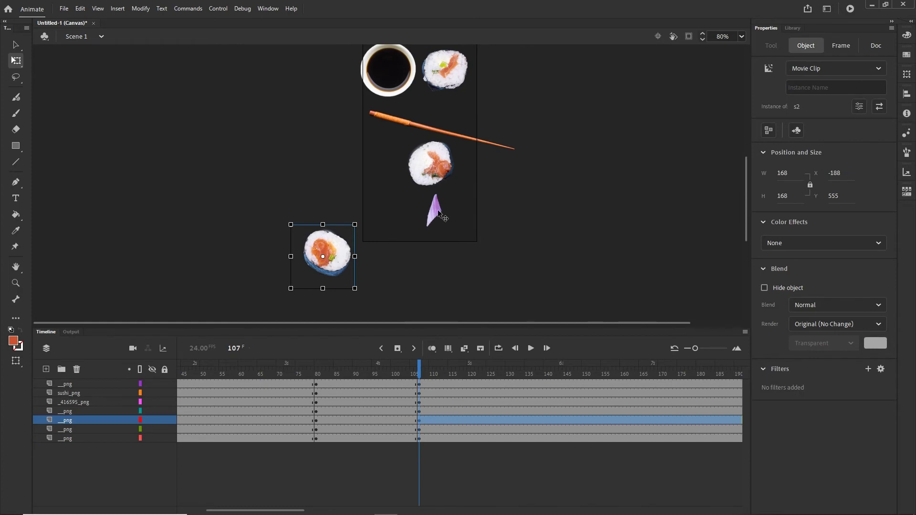
drag(437, 209, 547, 253)
drag(440, 175, 563, 190)
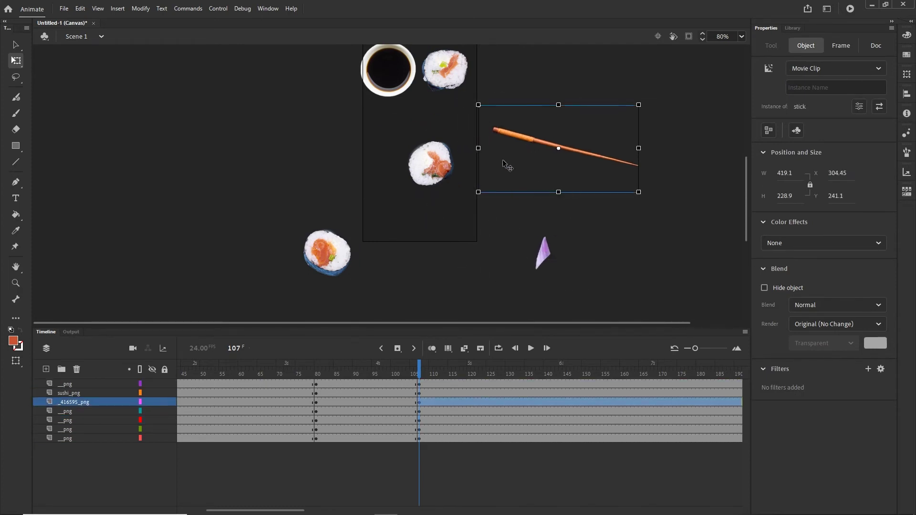
drag(429, 164, 275, 149)
scroll(401, 157, up, 3)
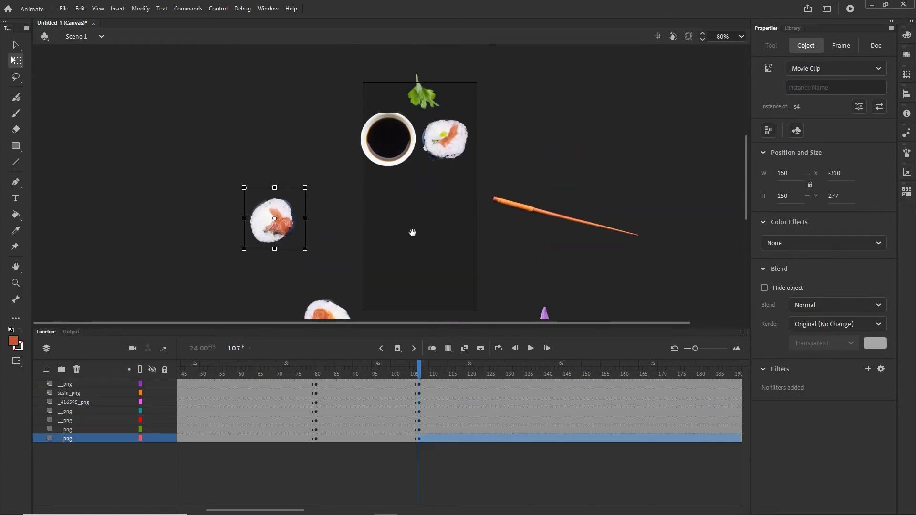
drag(399, 155, 290, 119)
drag(443, 148, 531, 138)
drag(424, 106, 418, 70)
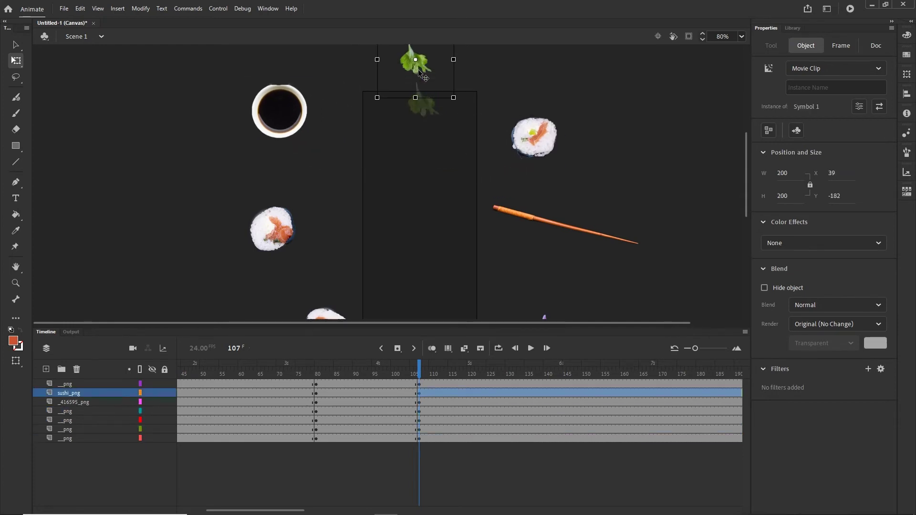
click(380, 438)
Step: Create a classic tween across frames 80–107 on all layers
shift+click(376, 385)
right_click(376, 385)
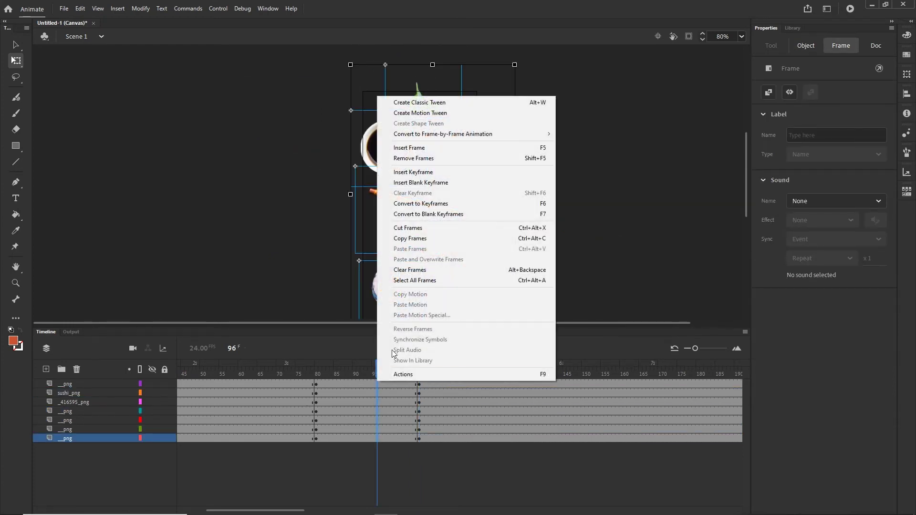
click(438, 106)
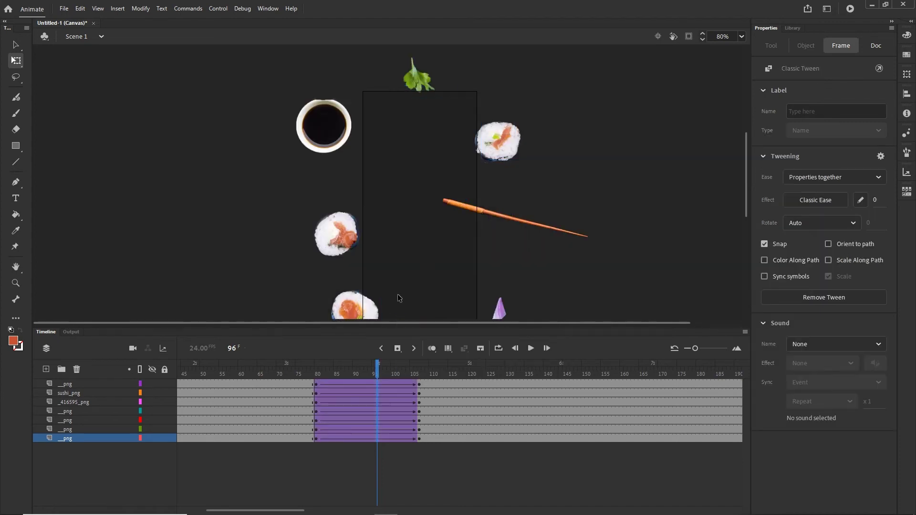
Step: Give the frame-80 exit tweens a Quad Ease-In and scrub through the exit
click(316, 439)
shift+click(317, 384)
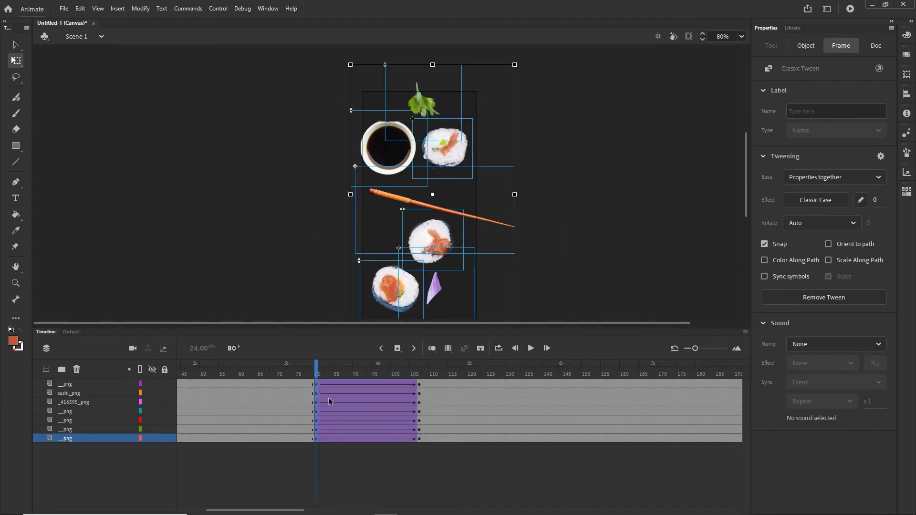
click(815, 199)
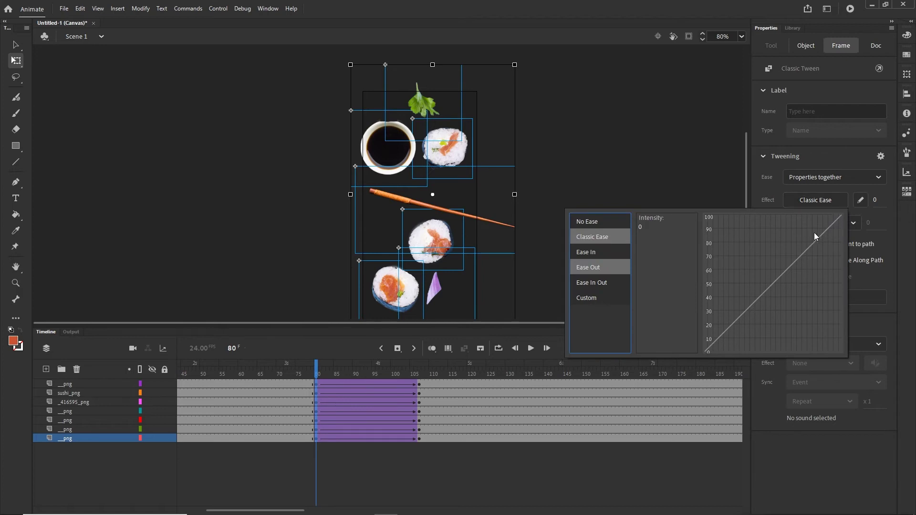
click(593, 254)
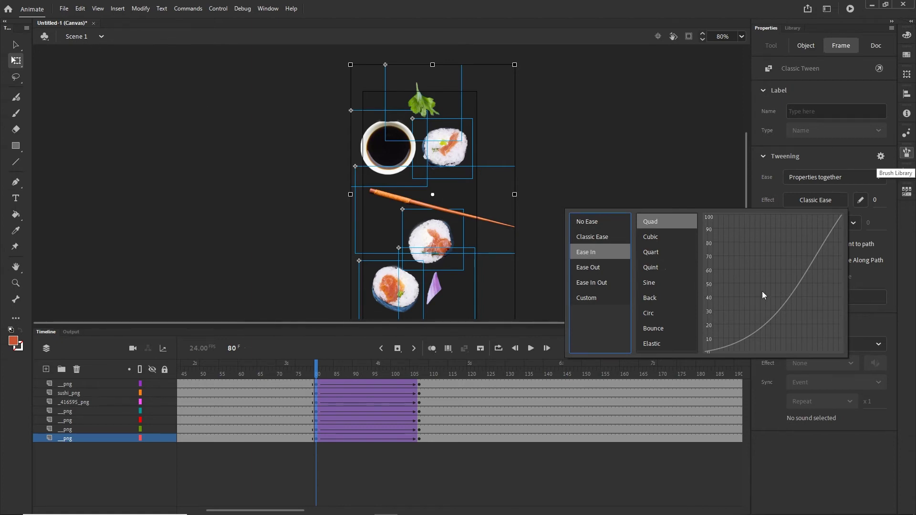
click(656, 223)
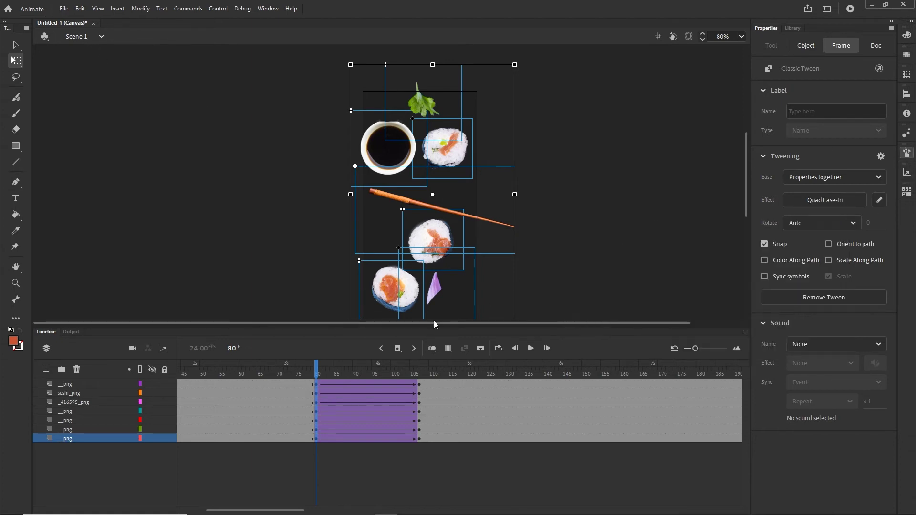
click(319, 376)
drag(320, 376, 466, 382)
Step: Watch the fly-off play in Chrome, then return to Animate's timeline
key(ctrl+Return)
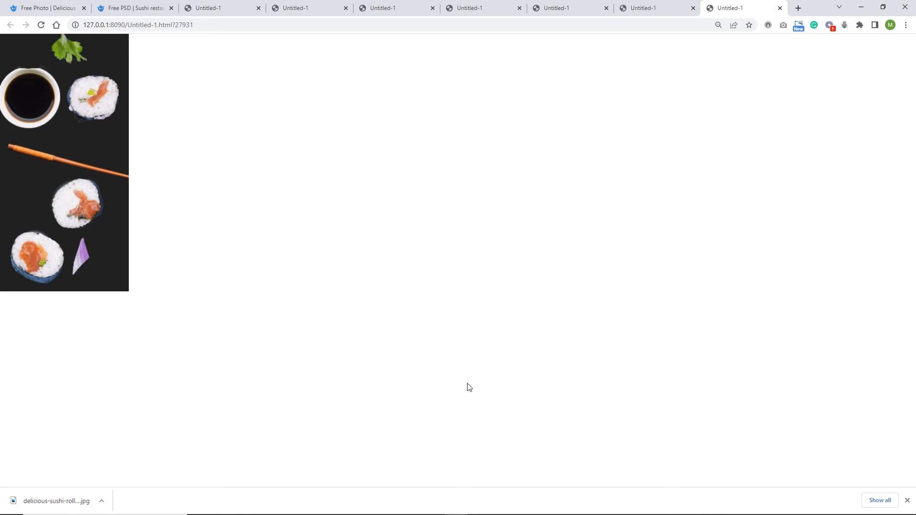
mouse_move(419, 497)
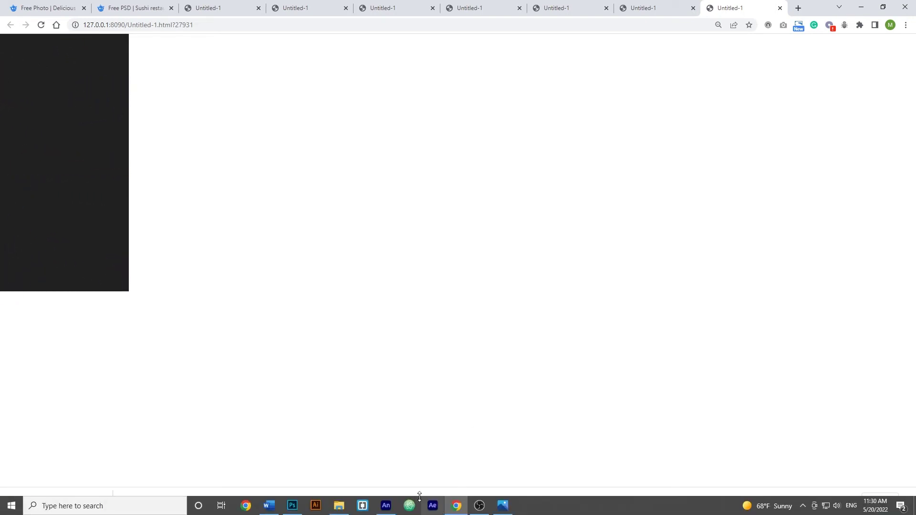
click(399, 506)
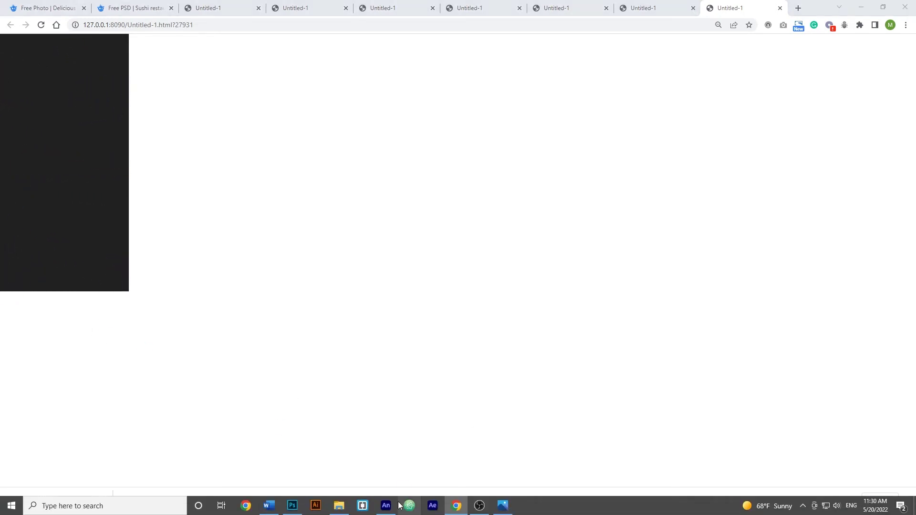
key(ctrl+alt+t)
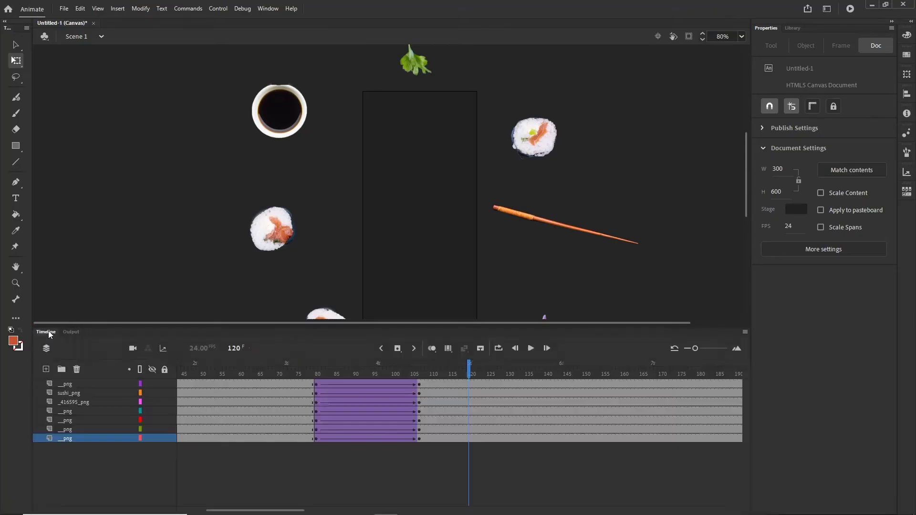
Step: Drag the frame-107 exit keyframes on all layers back to frame 96
click(419, 439)
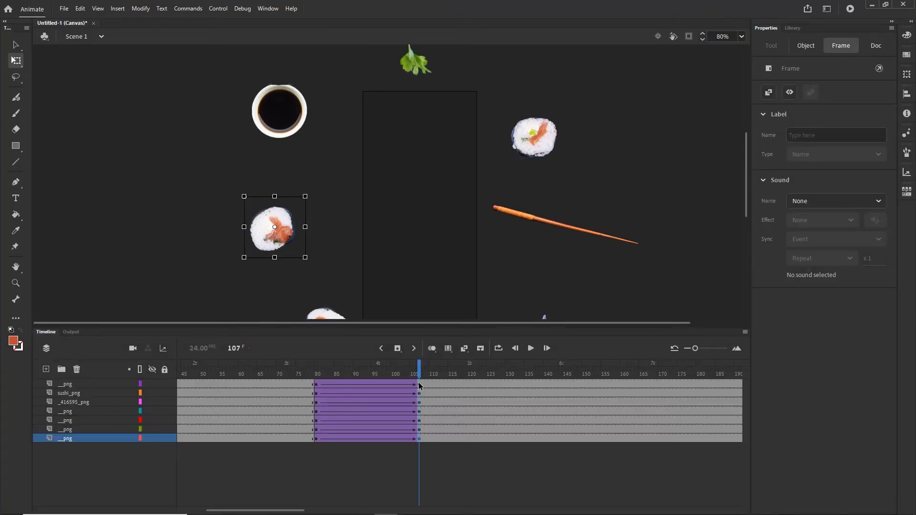
shift+click(419, 386)
drag(417, 385, 364, 373)
Step: Test-publish the shorter exit in Chrome, then return to Animate
key(ctrl+Return)
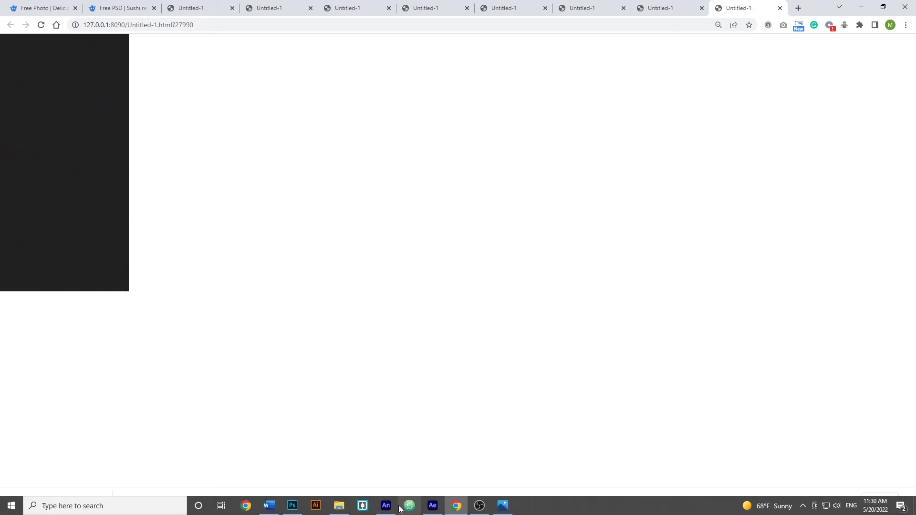
click(385, 506)
Step: Drag the frame-96 exit keyframes on all layers later, to about frame 104
click(46, 331)
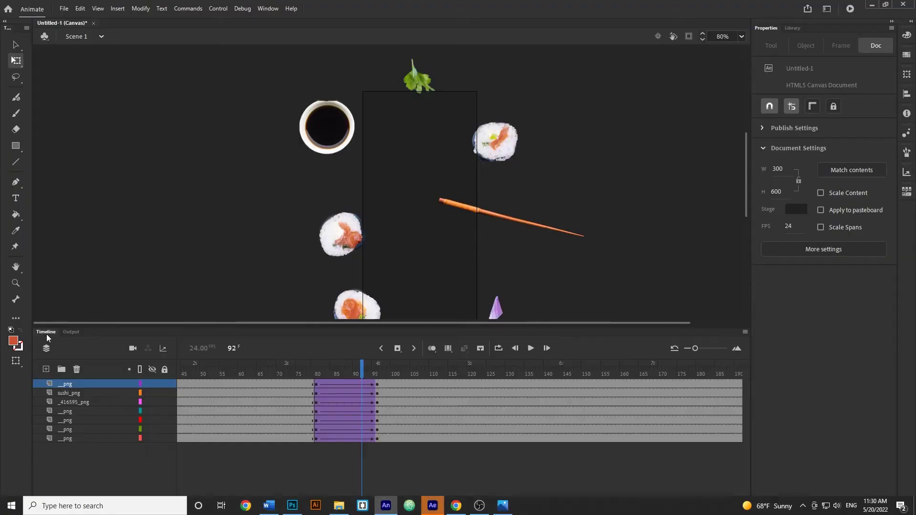
click(380, 409)
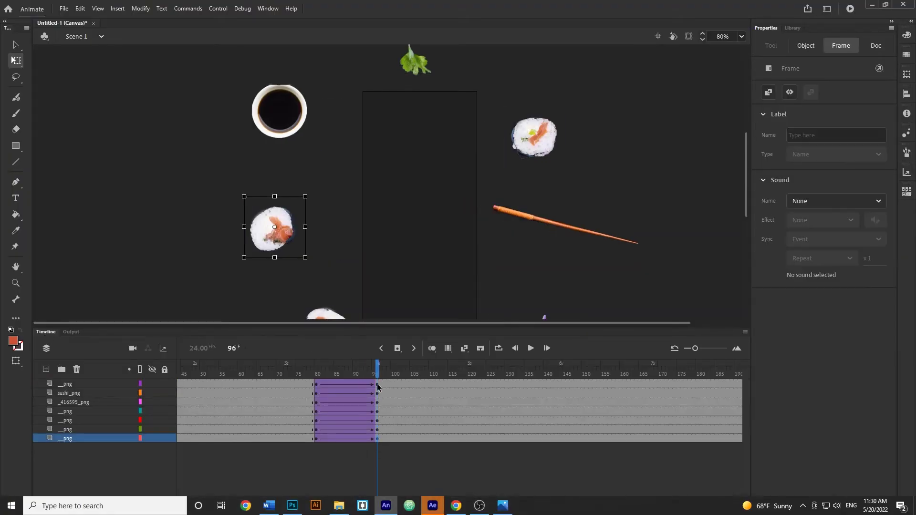
key(ctrl+a)
drag(377, 386, 411, 387)
Step: Set the frame-80 exit tweens to Quart Ease-In and test-publish
click(315, 439)
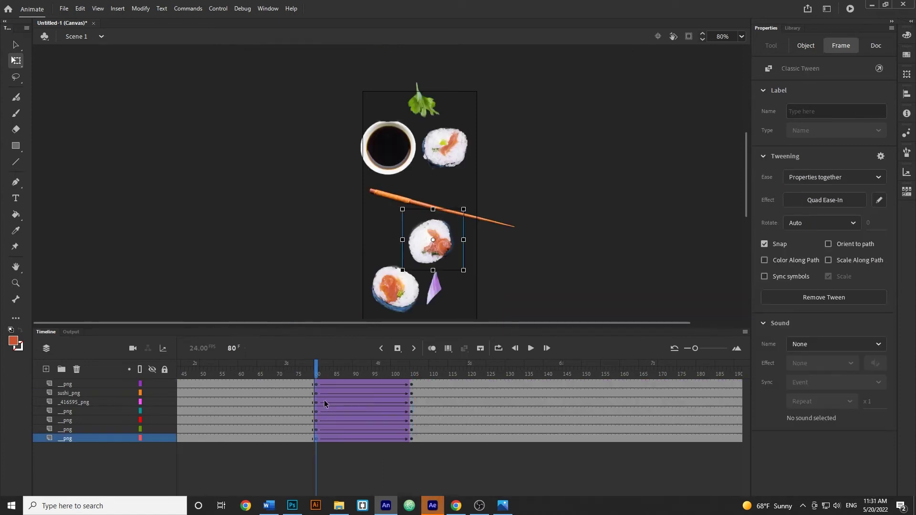
click(316, 384)
key(ctrl+a)
click(822, 200)
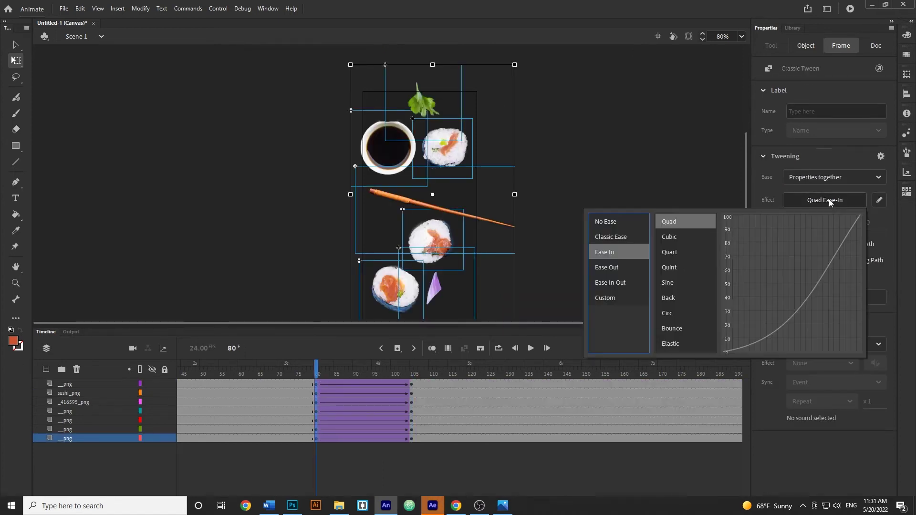
click(669, 252)
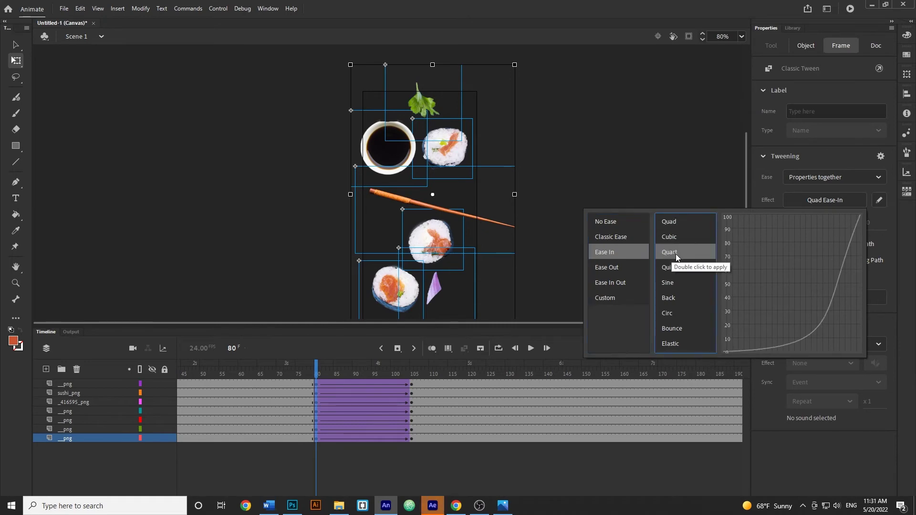
double_click(669, 255)
key(ctrl+Return)
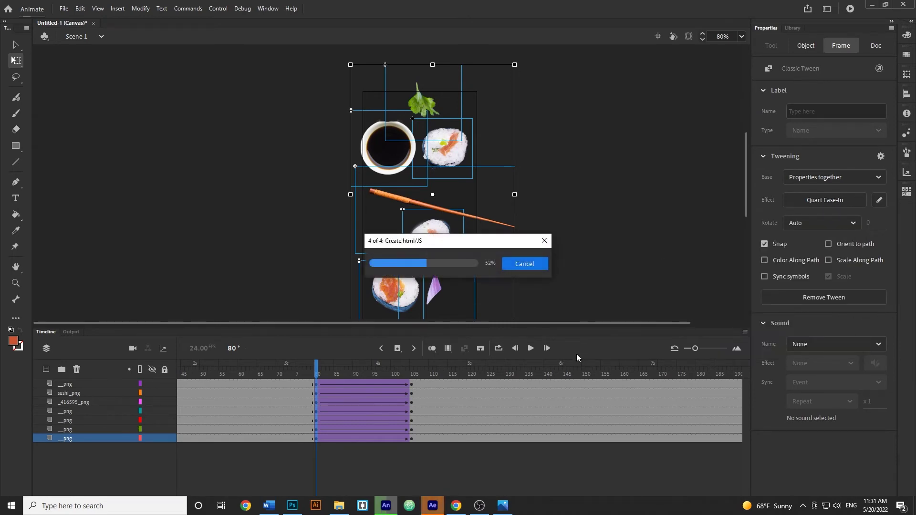
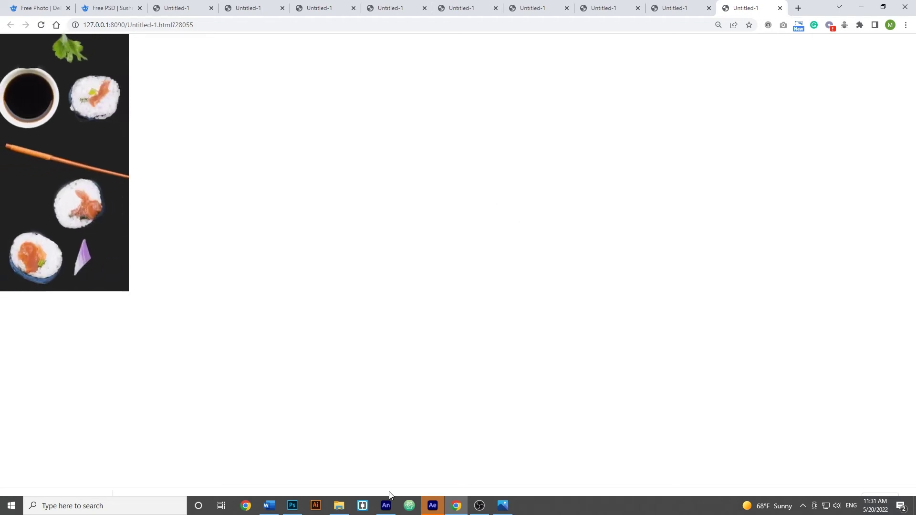
Step: Switch from the Chrome banner preview back to the Animate project window
mouse_move(386, 510)
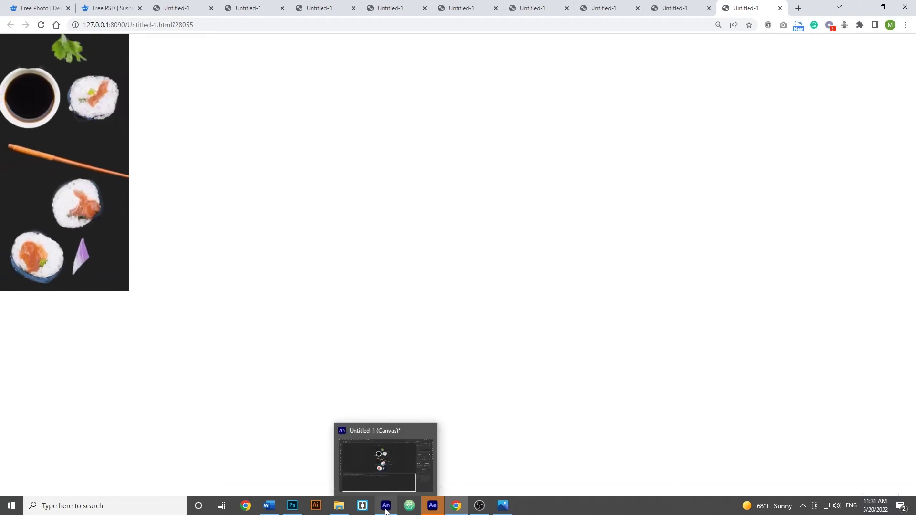
click(381, 454)
Step: Add a new layer above the top png layer and type 'quick delivery' on the stage
click(47, 331)
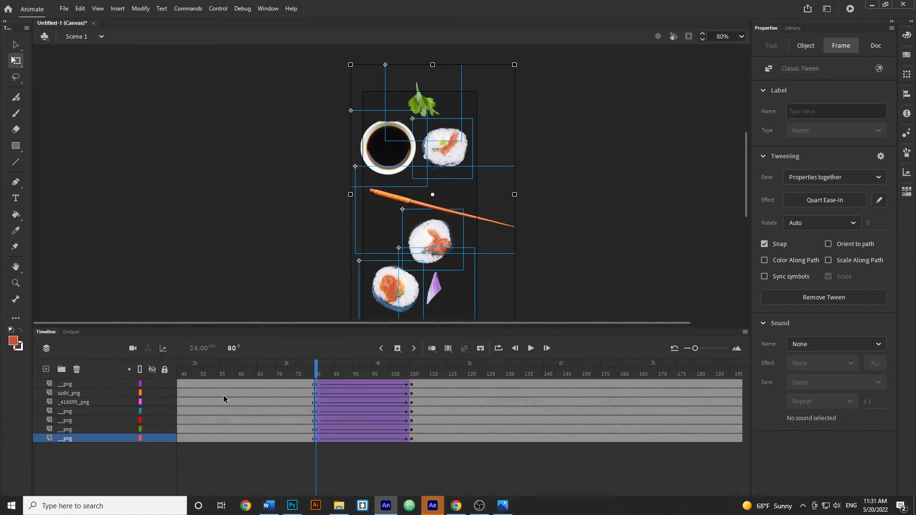
click(65, 385)
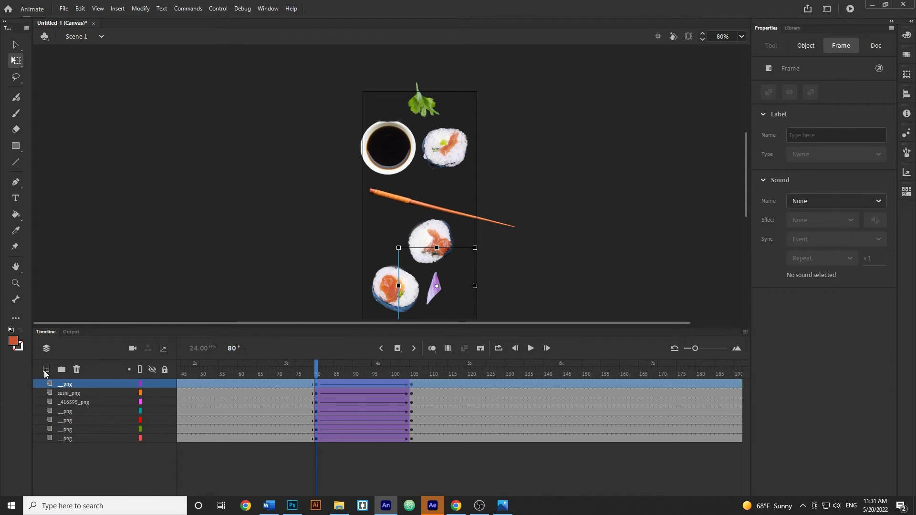
click(46, 369)
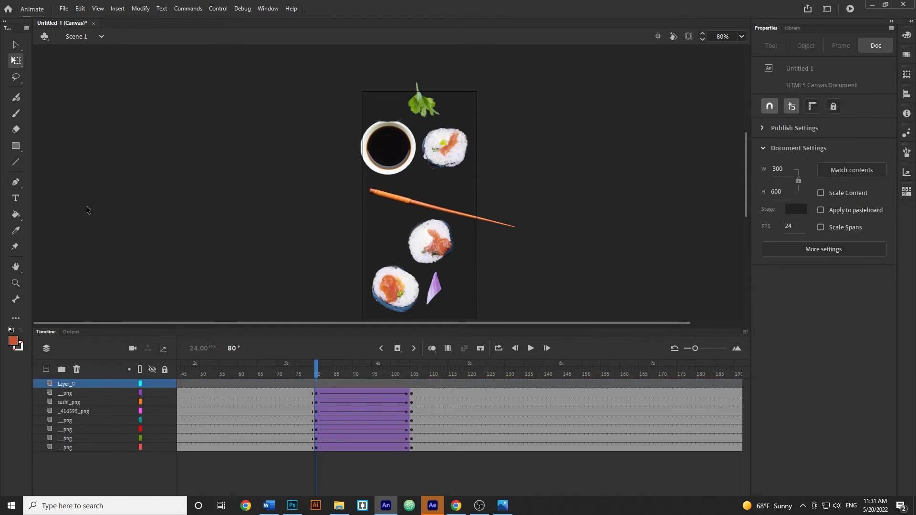
click(16, 198)
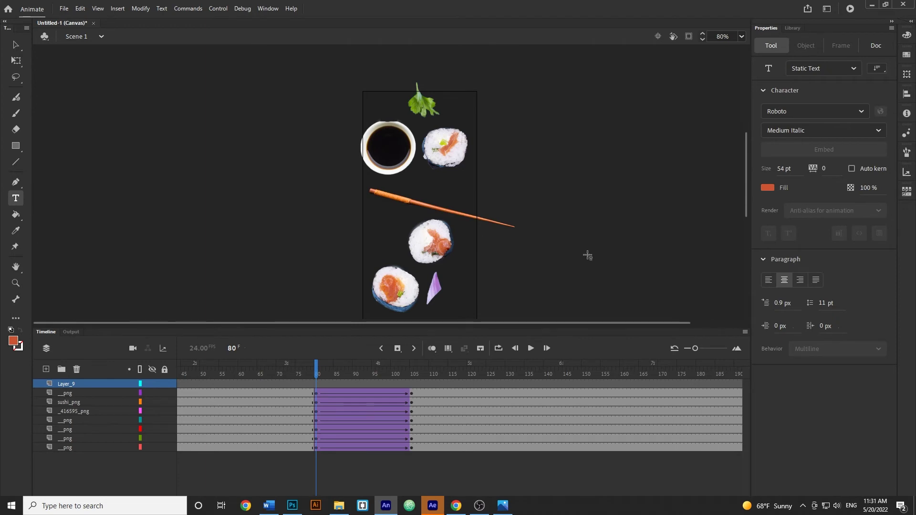
scroll(446, 192, up, 3)
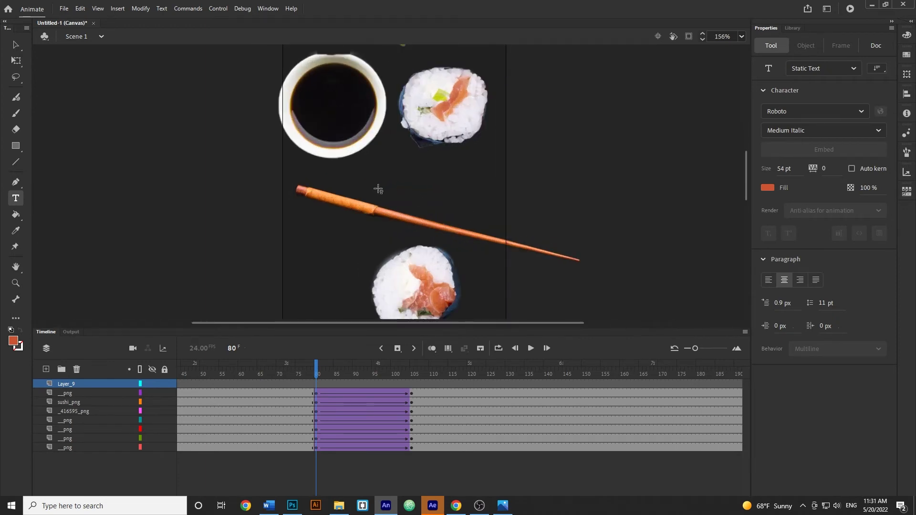
click(346, 182)
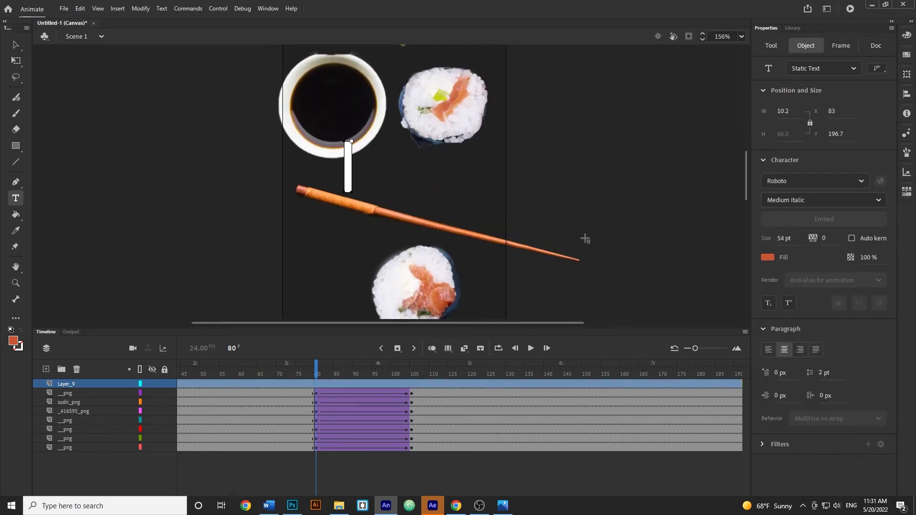
text(qu)
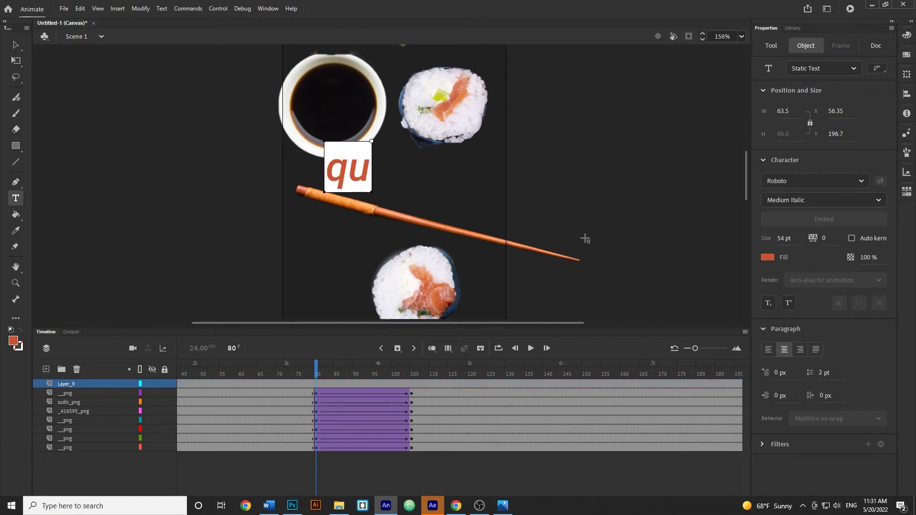
text(ick del)
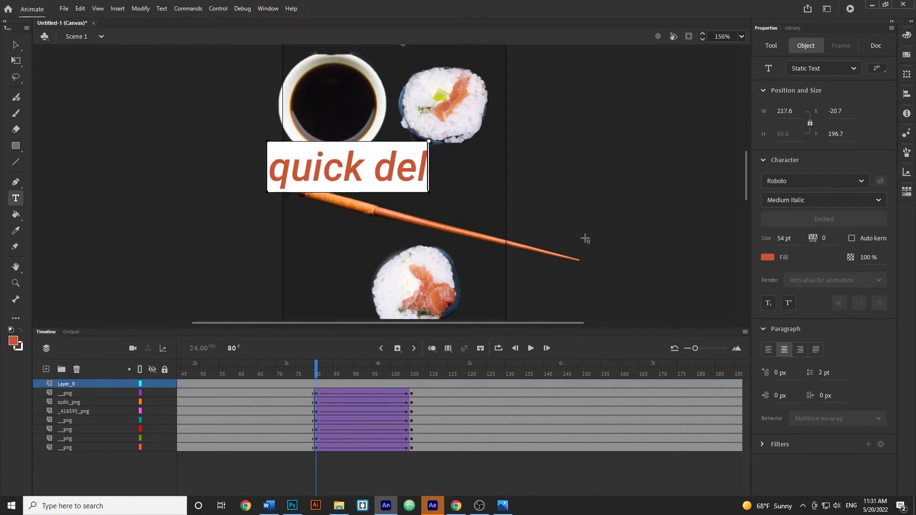
text(ivery)
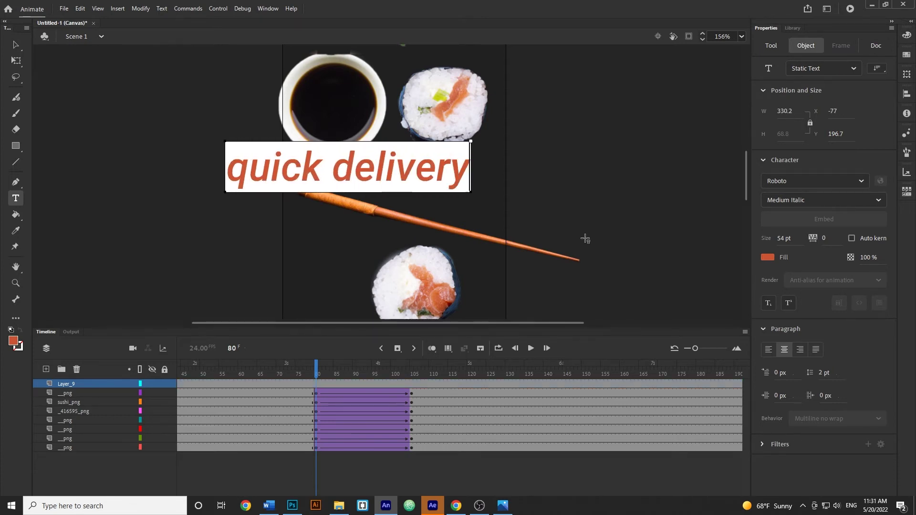
click(16, 44)
drag(375, 171, 423, 178)
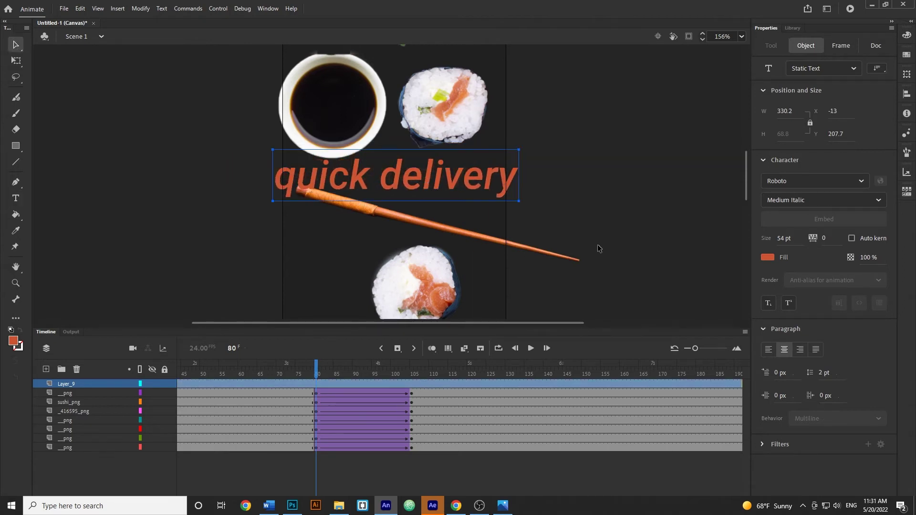
Step: Make the quick delivery text white at 42 pt and move it up over the bowl and sushi
click(771, 259)
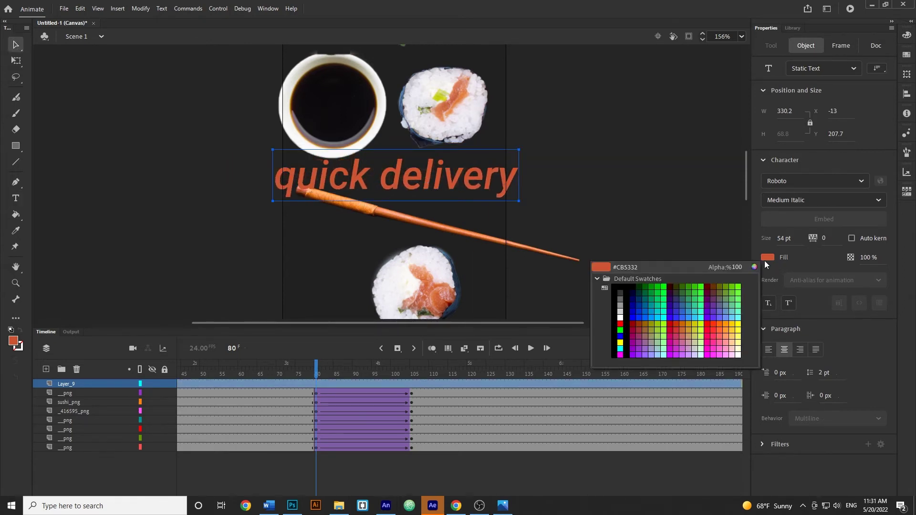
click(622, 317)
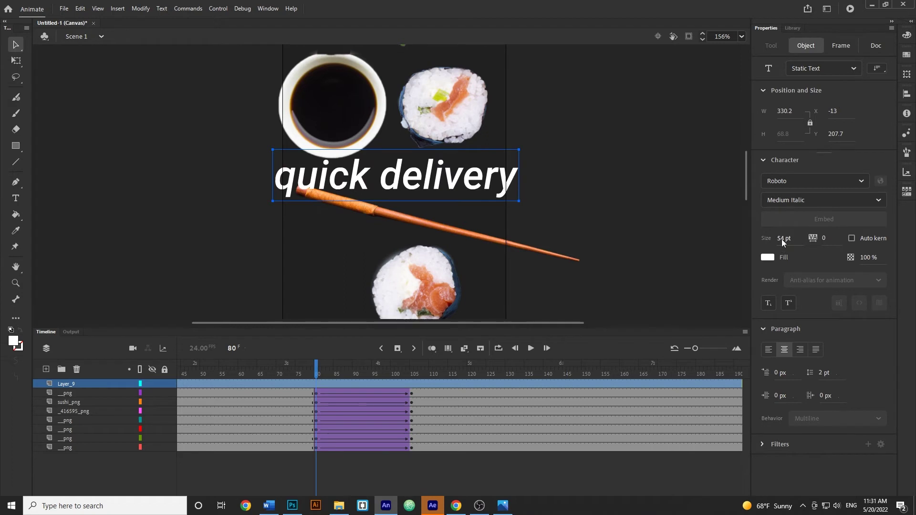
drag(781, 239, 779, 239)
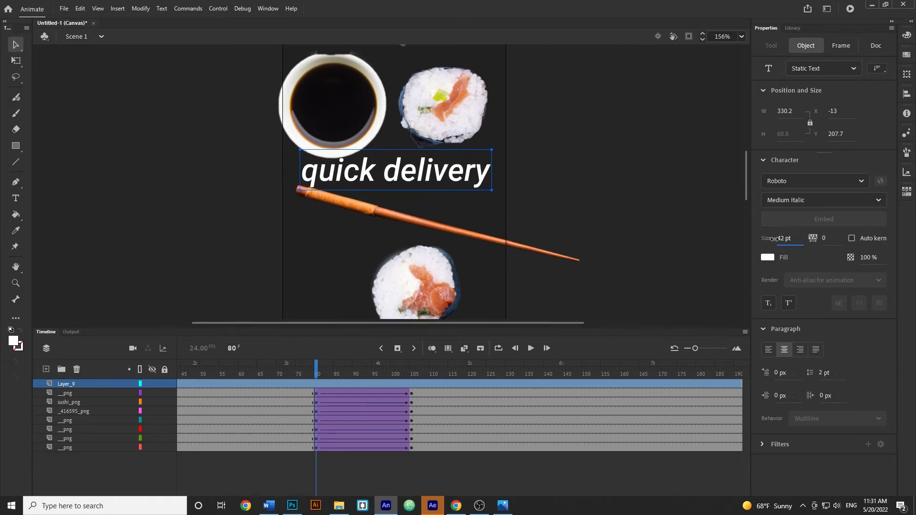
click(578, 198)
drag(637, 140, 648, 205)
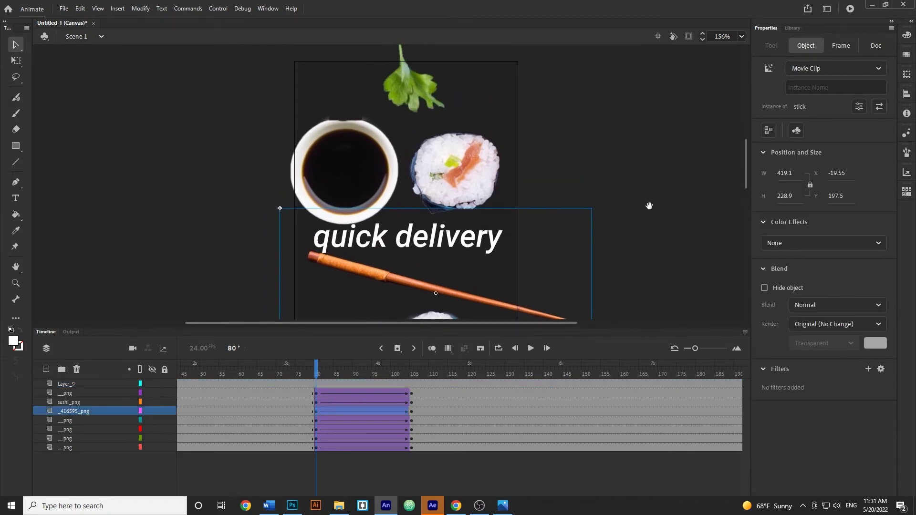
click(617, 225)
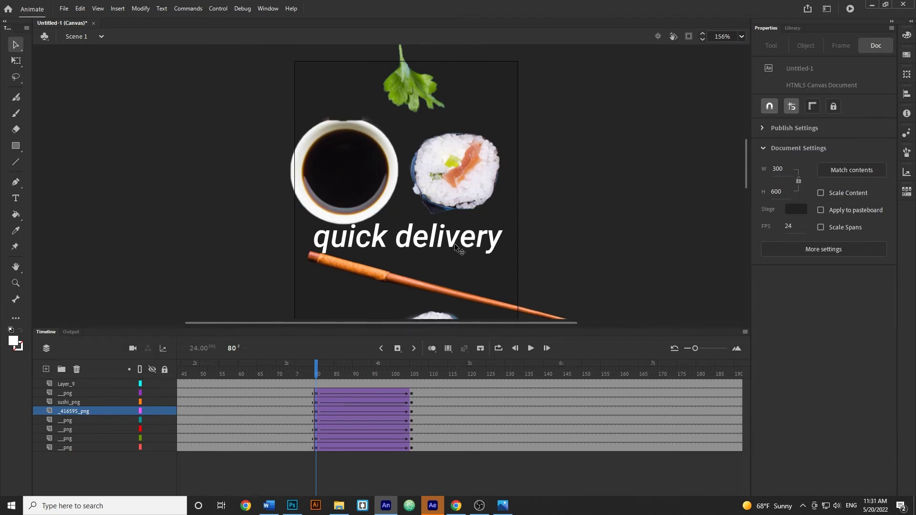
drag(455, 245, 449, 148)
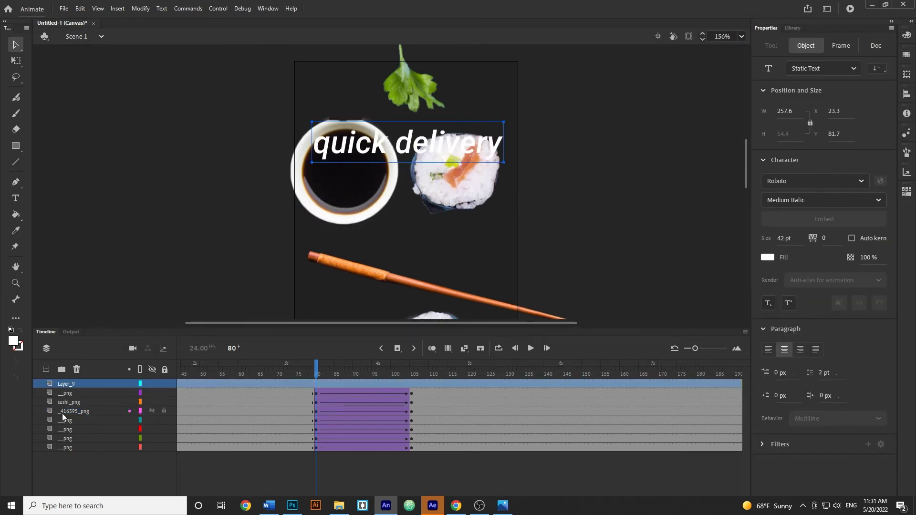
Step: Rename the new text layer to text1
click(65, 385)
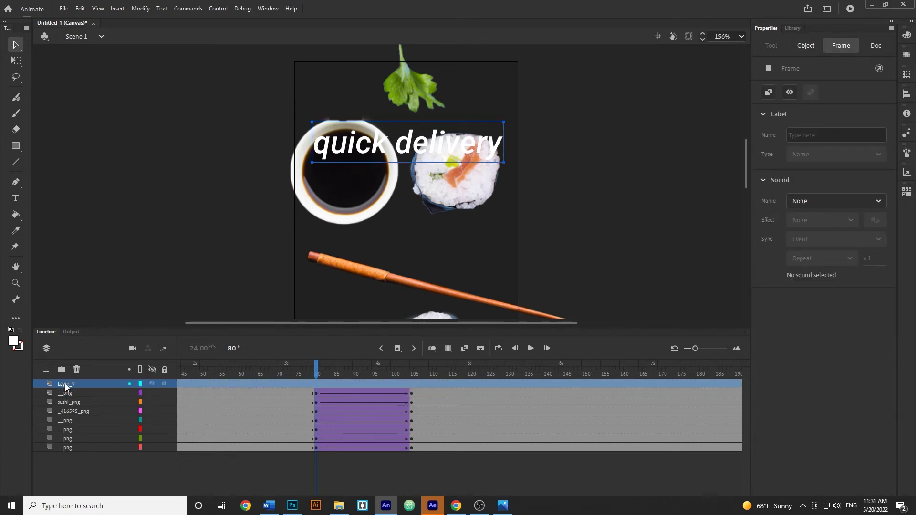
double_click(65, 385)
text(text1)
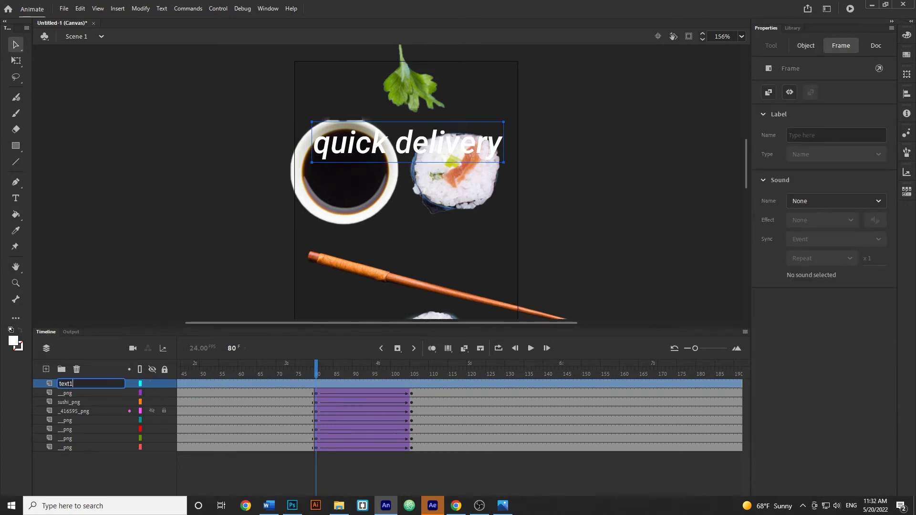
click(153, 275)
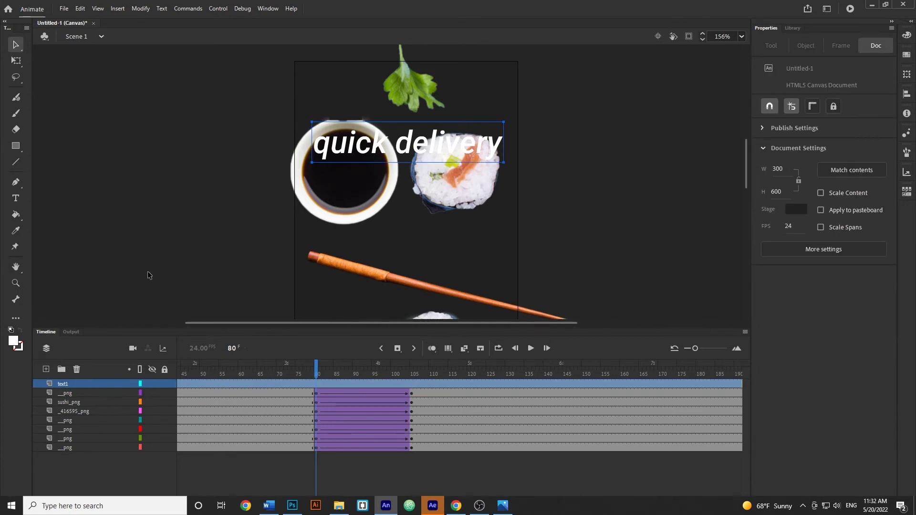
Step: Add a new layer and type 'fresh ingredients' below the headline
click(47, 370)
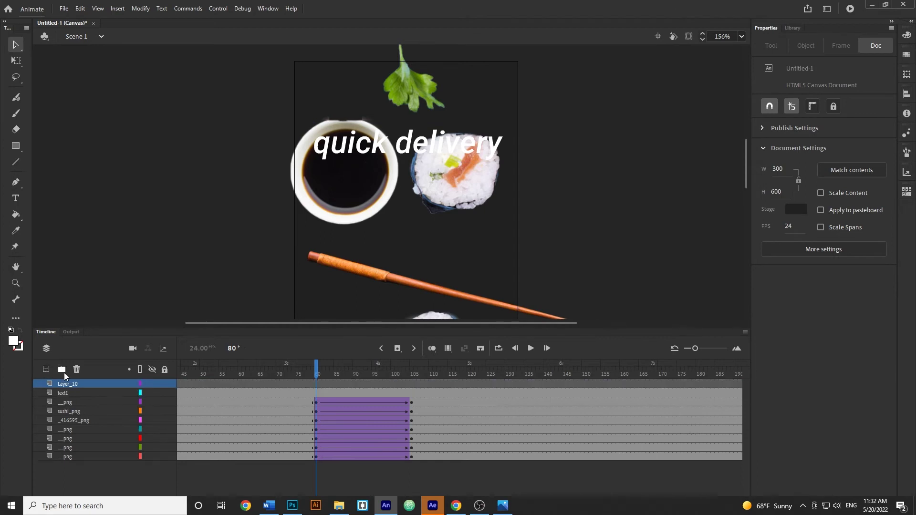
click(20, 201)
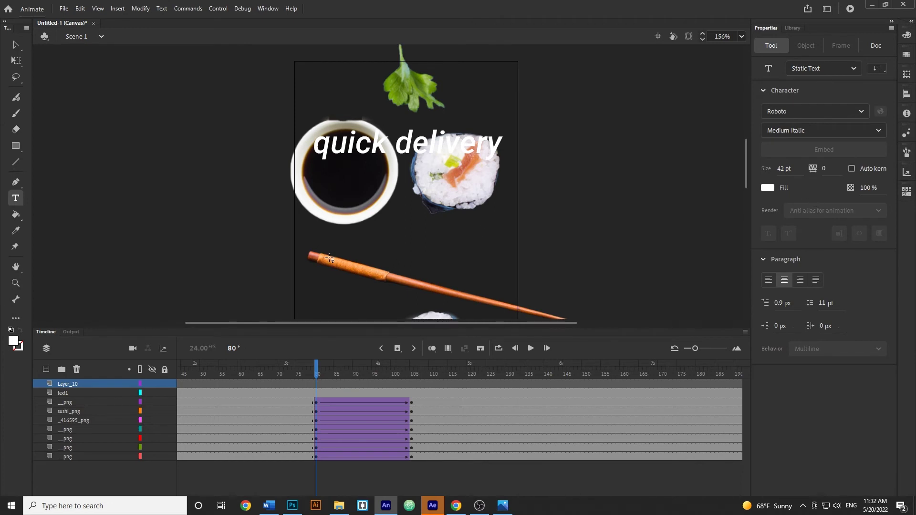
click(351, 261)
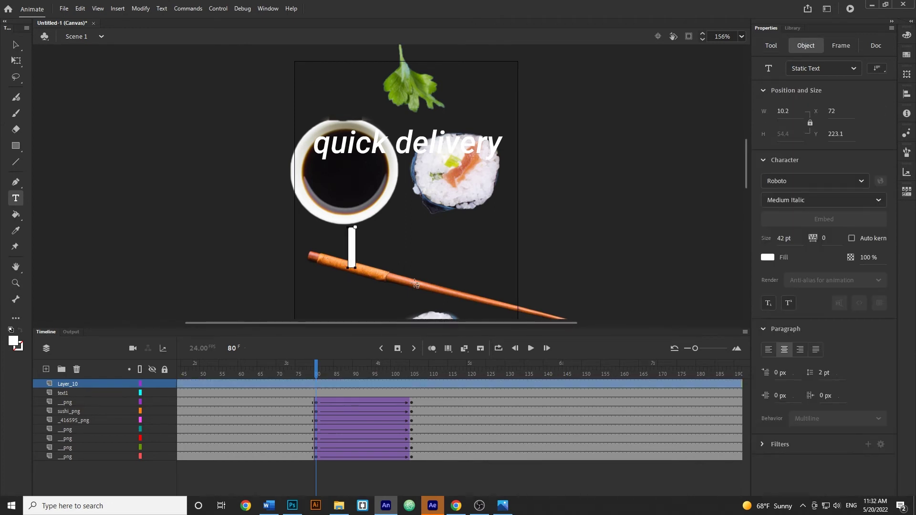
text(fresh)
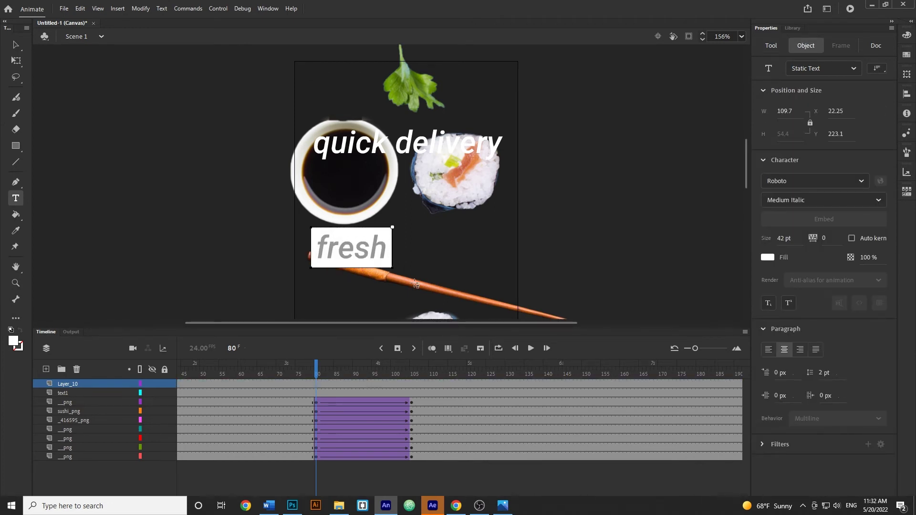
text( ingredients)
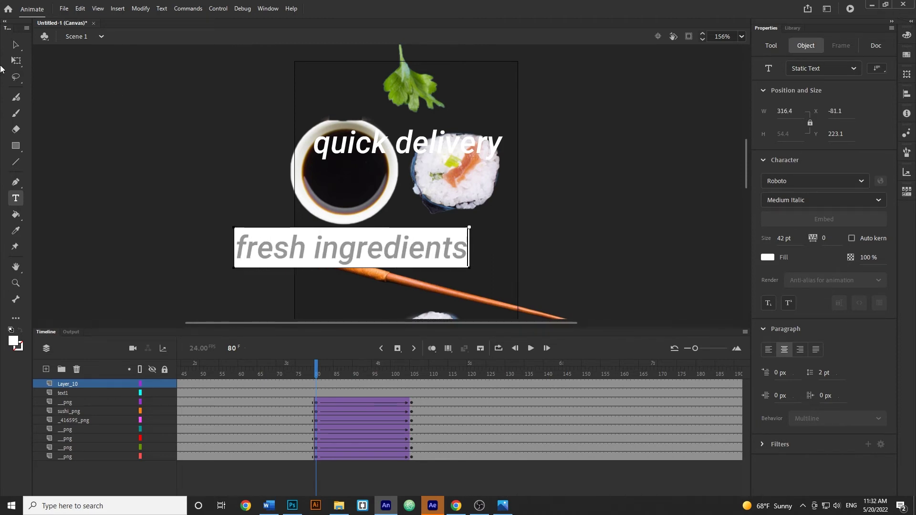
click(15, 45)
drag(314, 257, 378, 258)
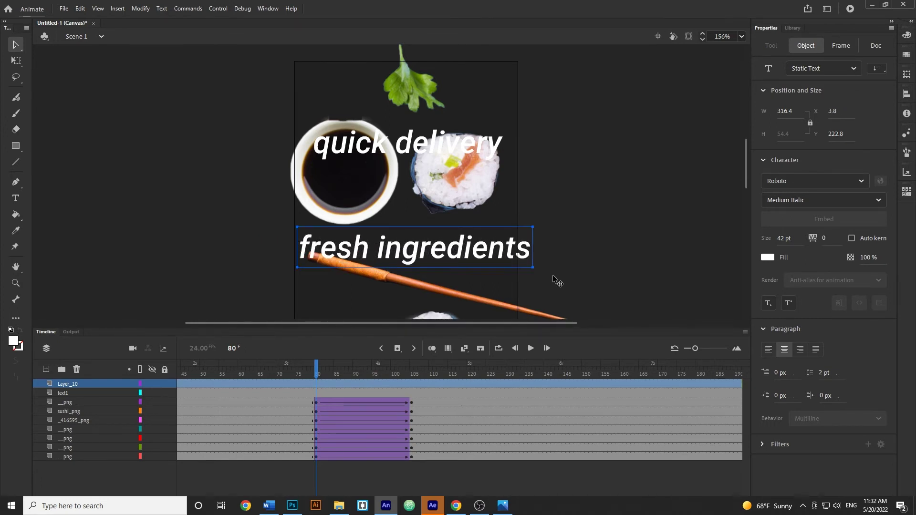
Step: Shrink the fresh ingredients text with Free Transform and centre it on the banner
key(q)
drag(533, 267, 507, 264)
drag(416, 260, 406, 252)
click(123, 467)
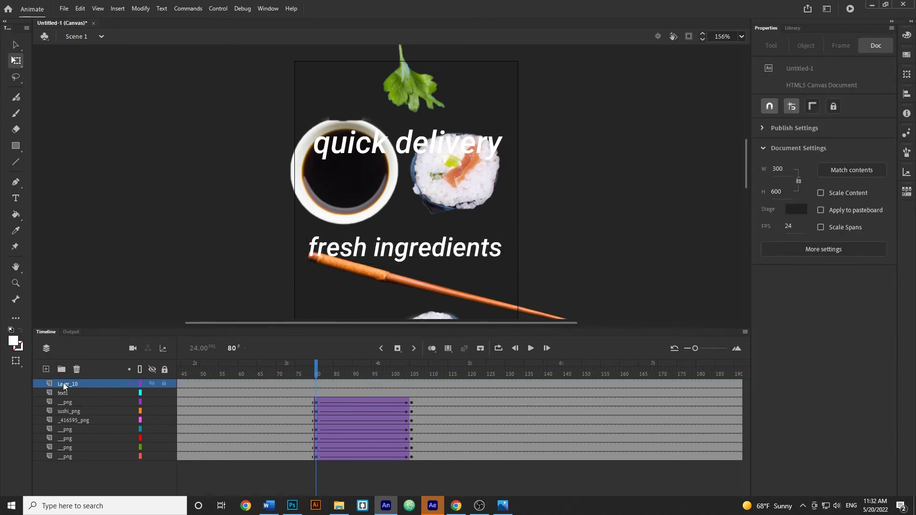
Step: Rename the layer to text2 and add another empty layer on top
double_click(65, 384)
text(tex)
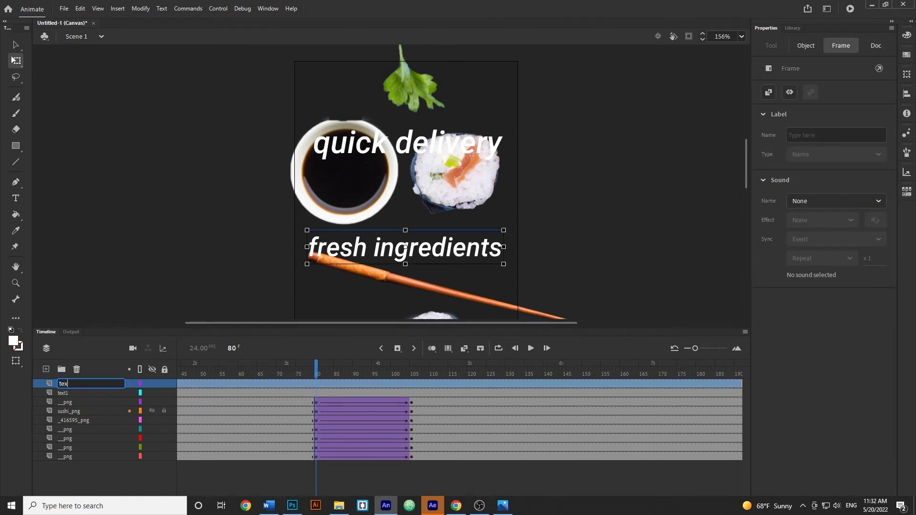
text(t2)
click(177, 278)
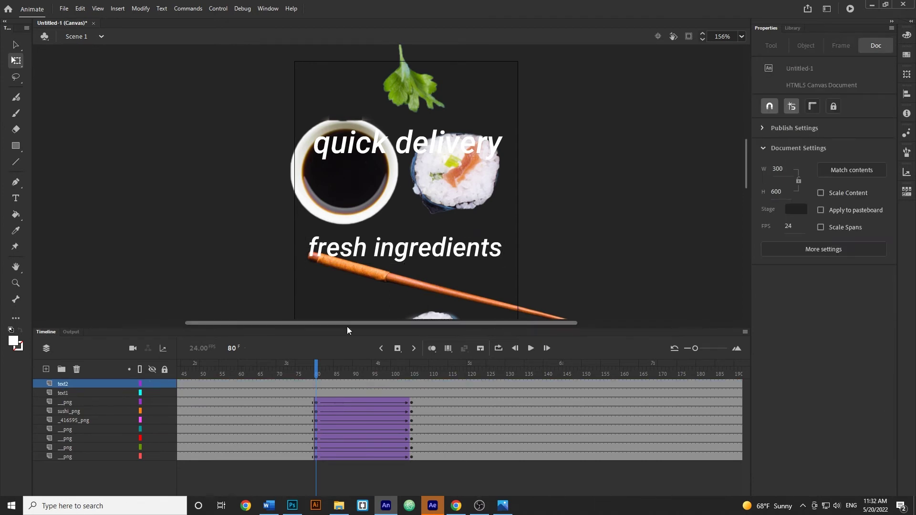
scroll(544, 214, down, 3)
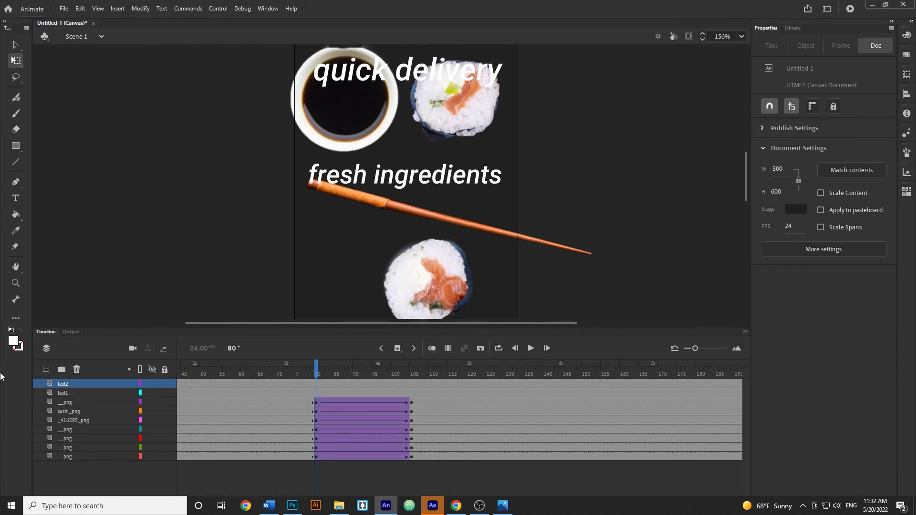
click(46, 370)
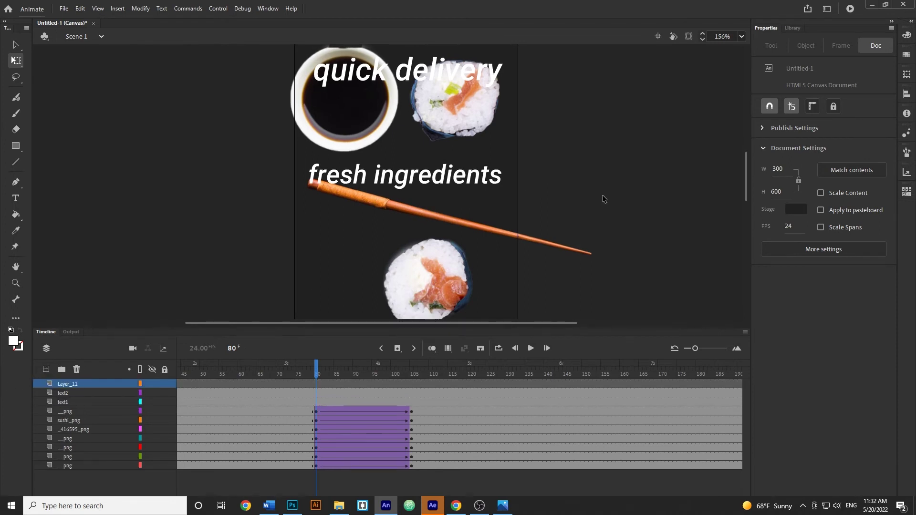
Step: Pick the Rectangle tool, draw trial rectangles, then undo and delete them
scroll(612, 191, down, 2)
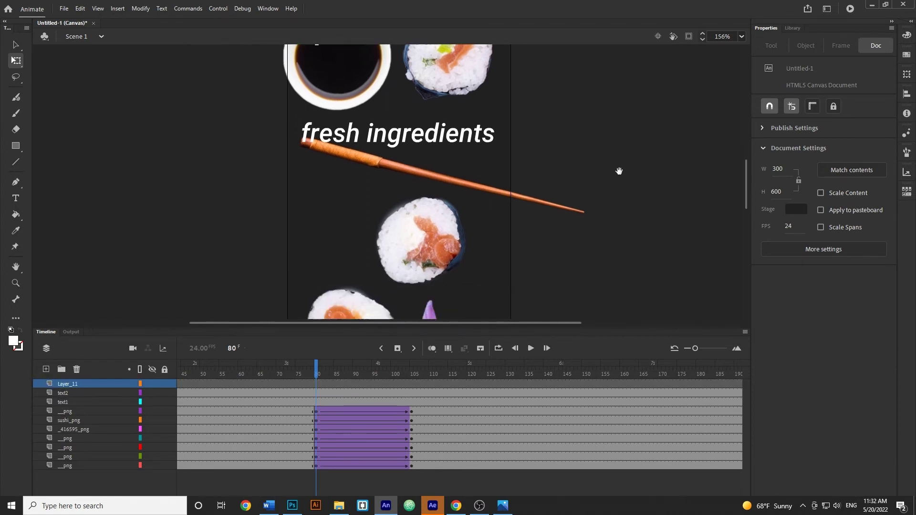
click(18, 149)
click(70, 146)
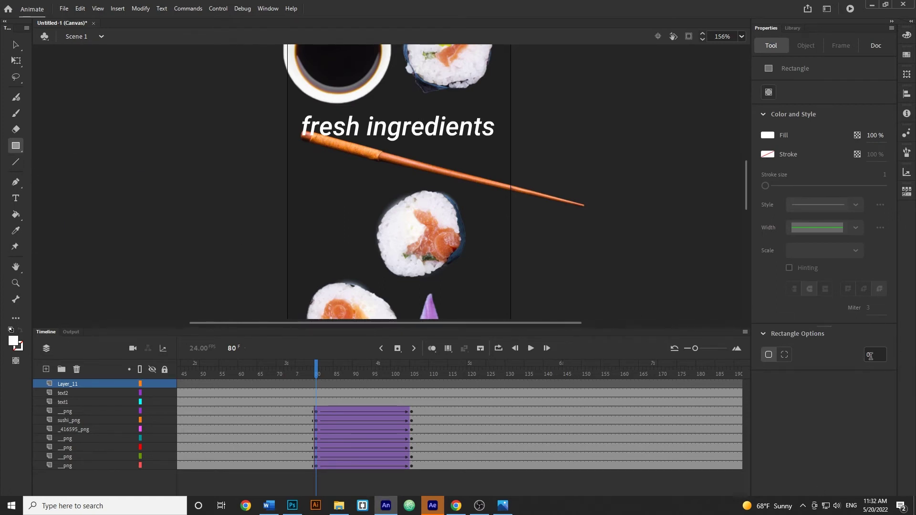
drag(315, 196, 363, 245)
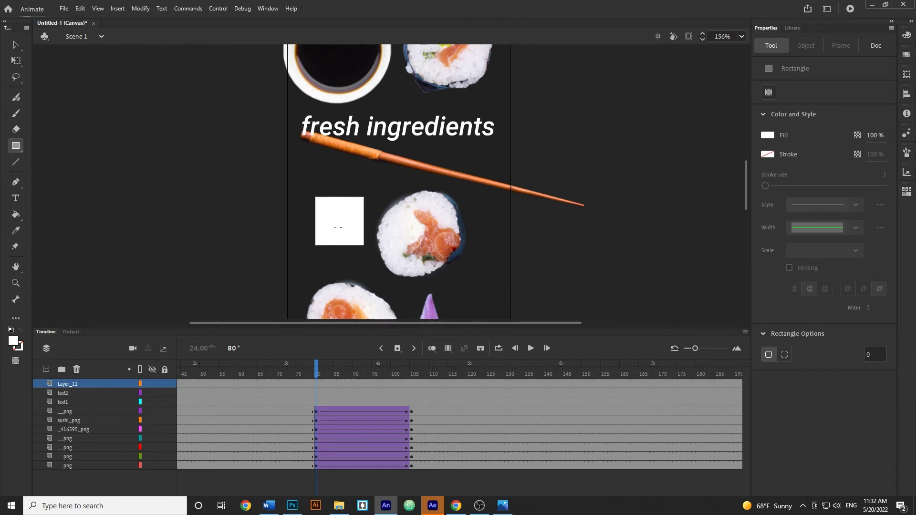
key(ctrl+z)
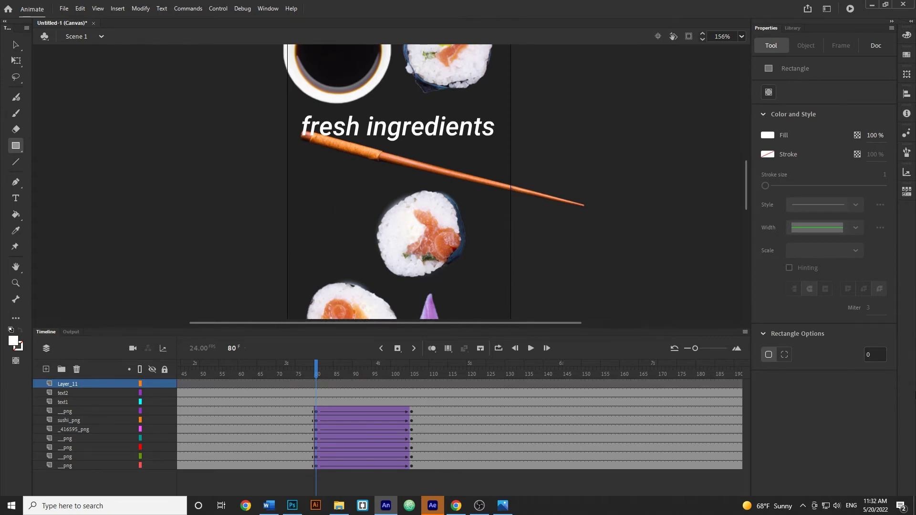
click(877, 355)
drag(311, 204, 475, 252)
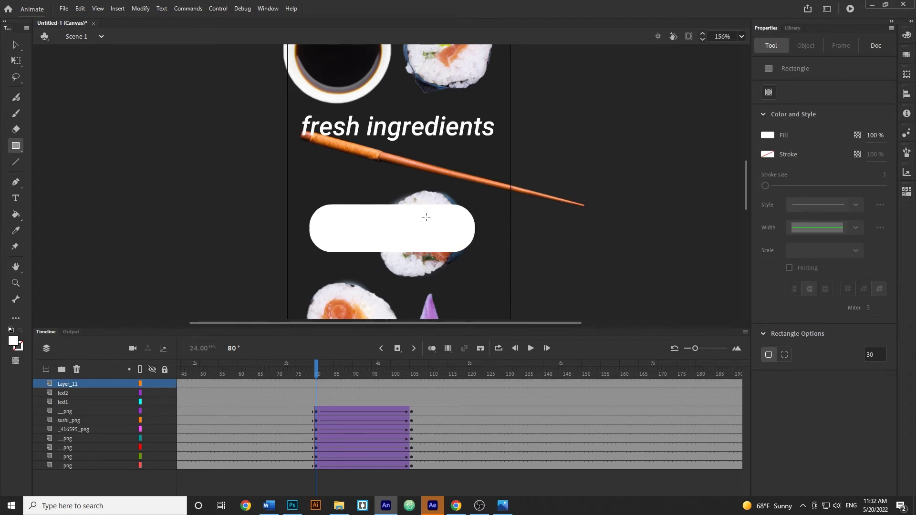
key(v)
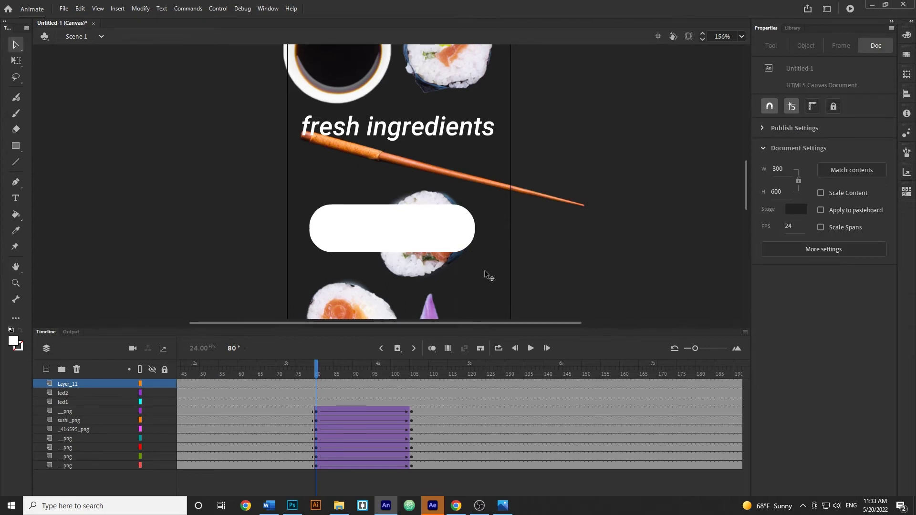
click(391, 247)
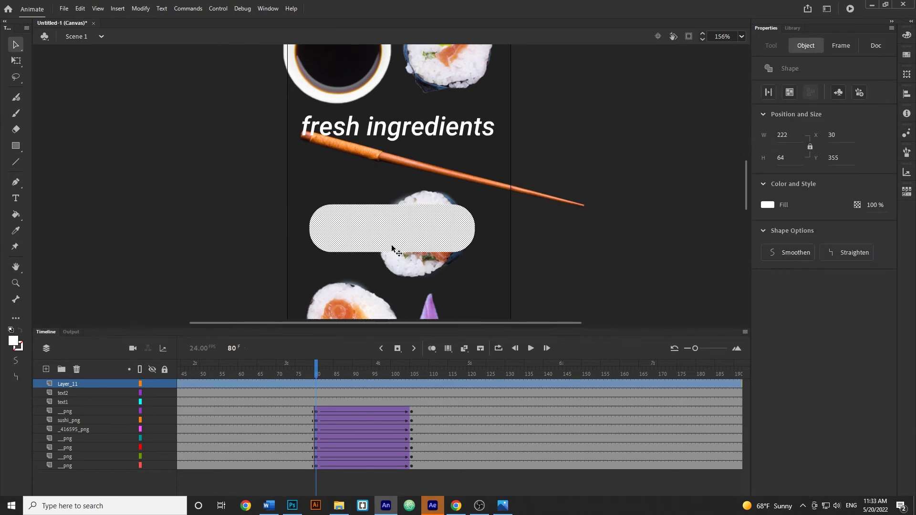
key(Delete)
Step: Set the corner radius to 25 and draw the white rounded button low in the banner
click(16, 146)
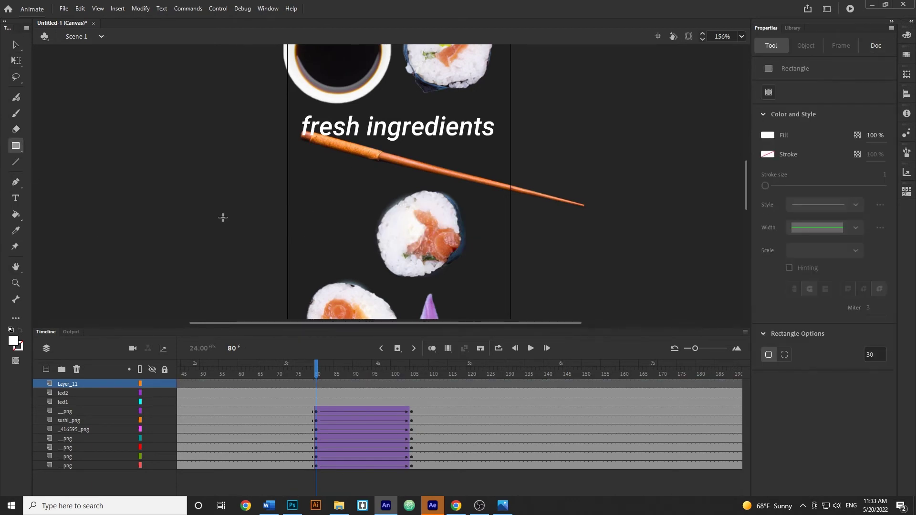
double_click(875, 354)
text(25)
click(820, 369)
drag(313, 219, 475, 281)
drag(475, 281, 481, 278)
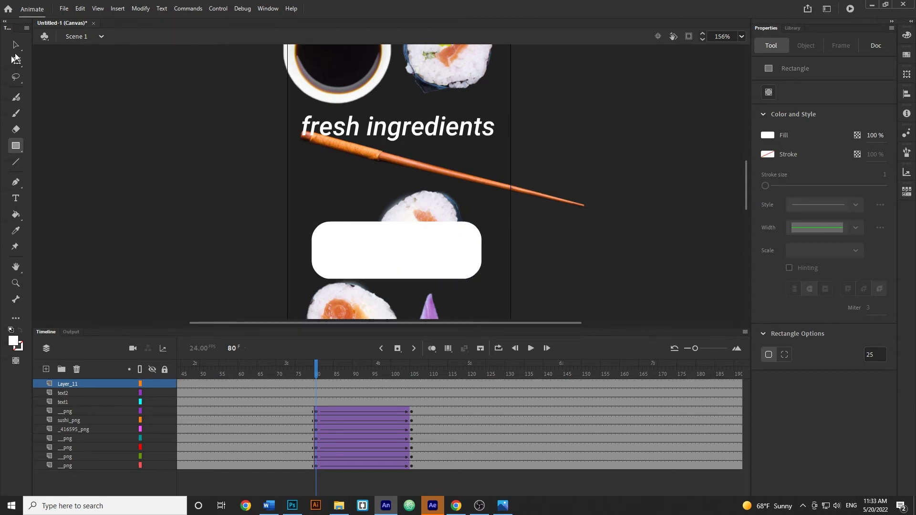
Step: Start a text box inside the button with a dark fill sampled from the background
click(16, 45)
click(16, 197)
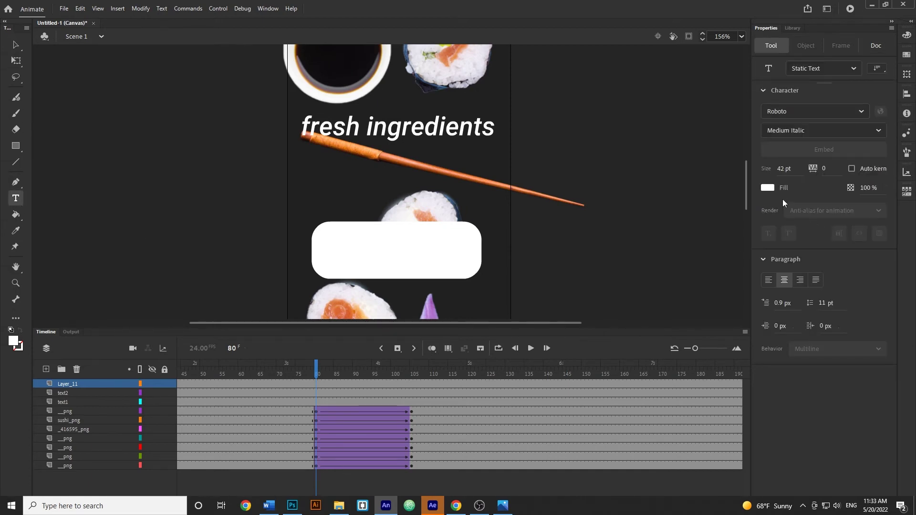
click(767, 188)
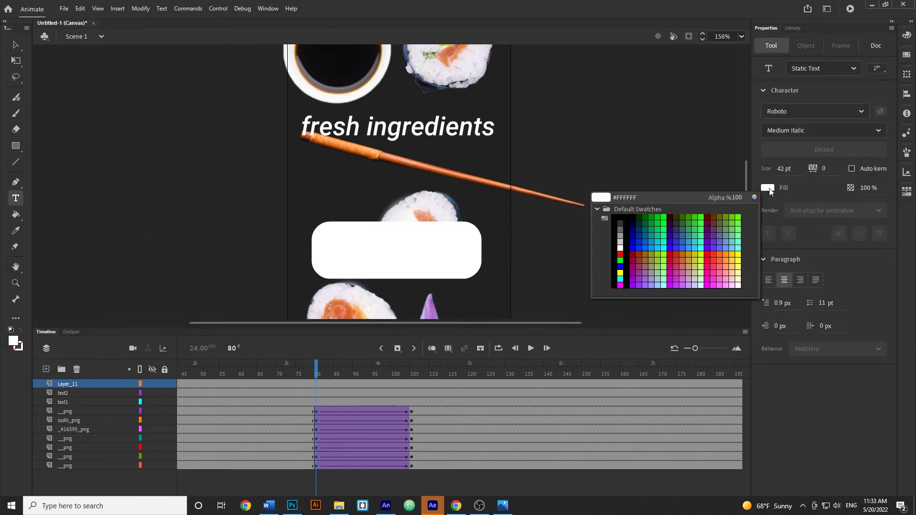
click(325, 183)
click(376, 262)
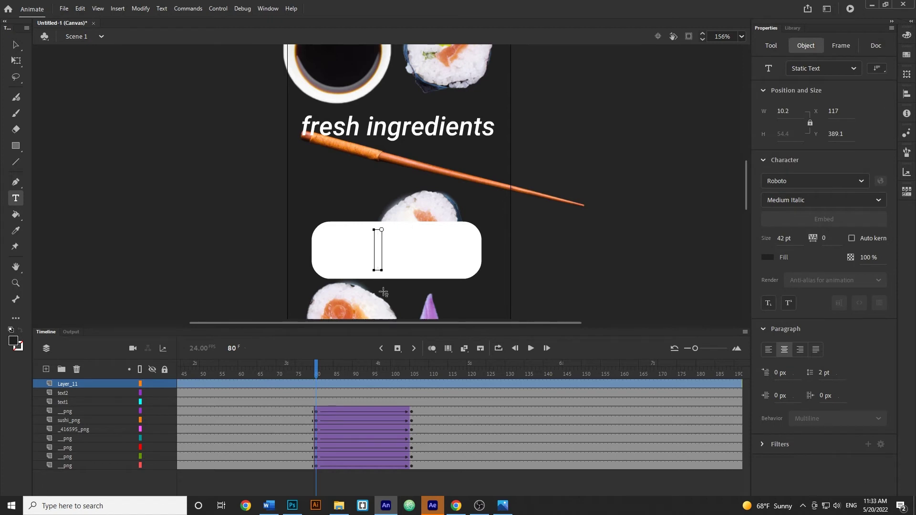
Step: Type 'order now' at 37 pt, centred in the button, and zoom to show the whole banner
text(order now)
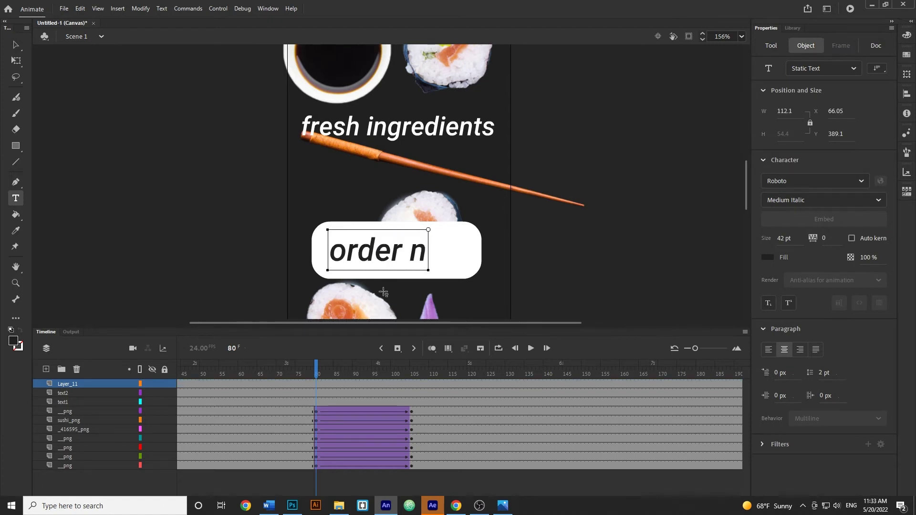
click(16, 44)
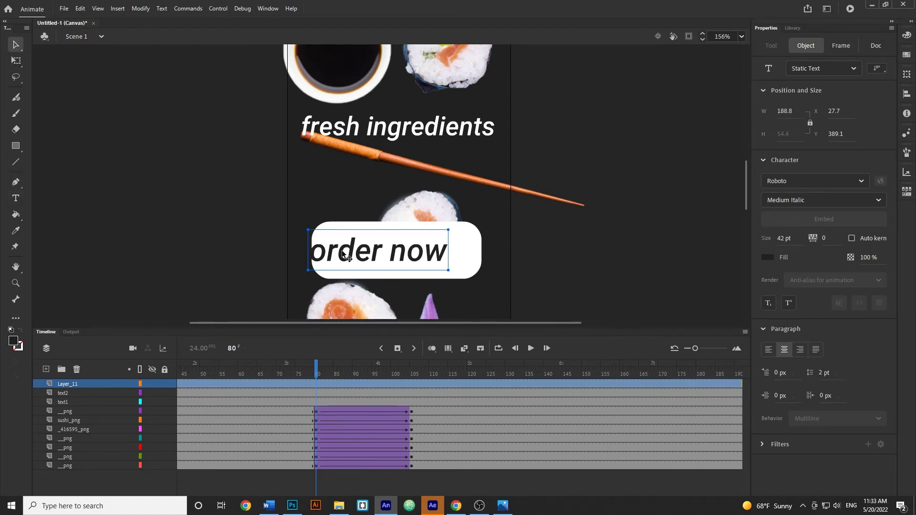
key(Right)
key(Right)
key(Right)
key(Right)
key(Right)
key(Right)
key(Right)
key(Right)
key(Right)
key(Right)
key(Right)
key(Right)
key(Right)
key(Right)
key(Right)
key(Right)
key(Right)
key(Right)
key(Right)
key(Right)
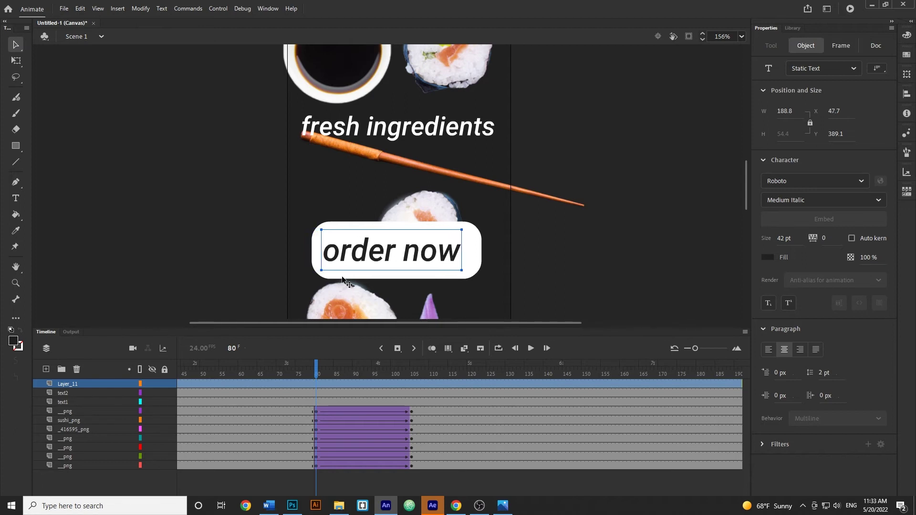
key(Left)
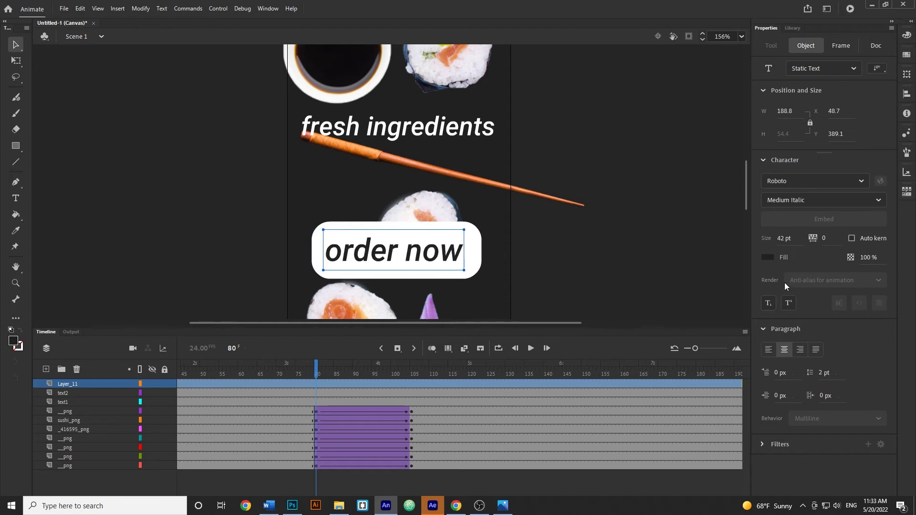
drag(784, 248, 695, 269)
click(470, 282)
click(449, 258)
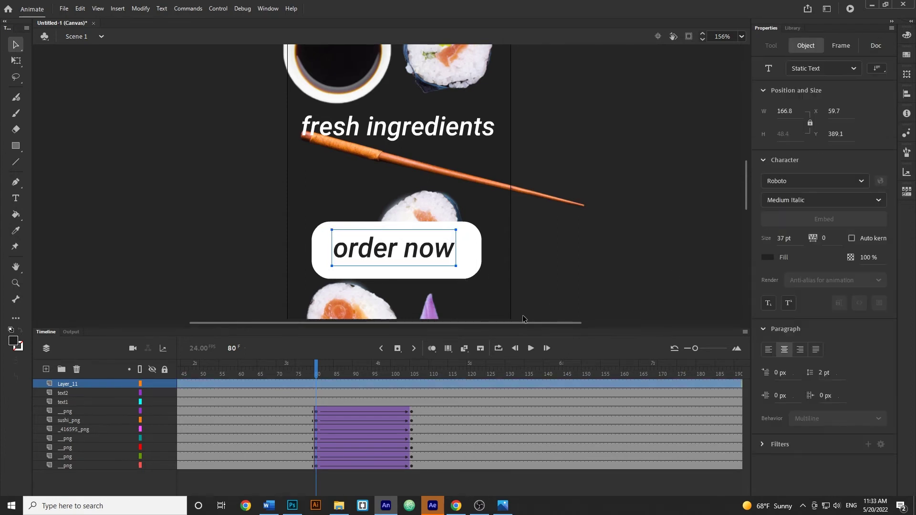
key(Down)
key(Down)
key(Down)
key(Down)
key(ctrl+1)
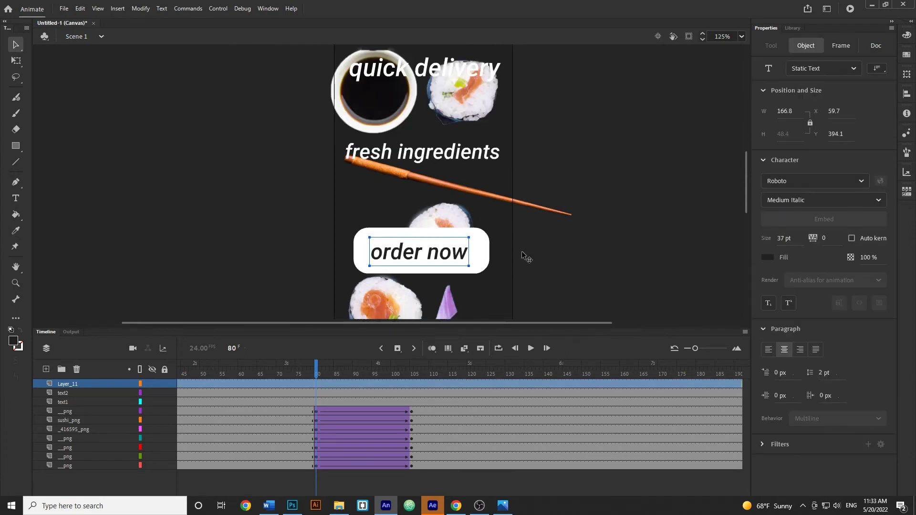
click(70, 403)
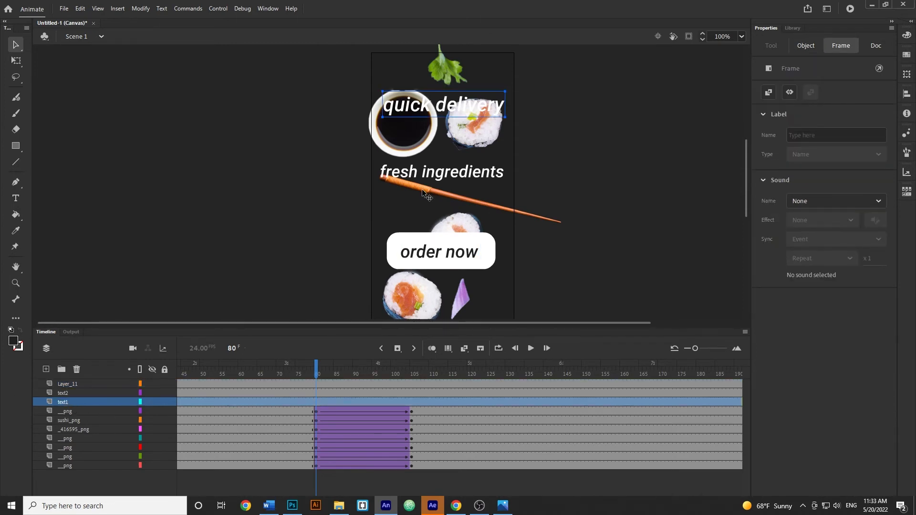
Step: Convert quick delivery and fresh ingredients into Movie Clip symbols t1 and t2
key(F8)
text(t1)
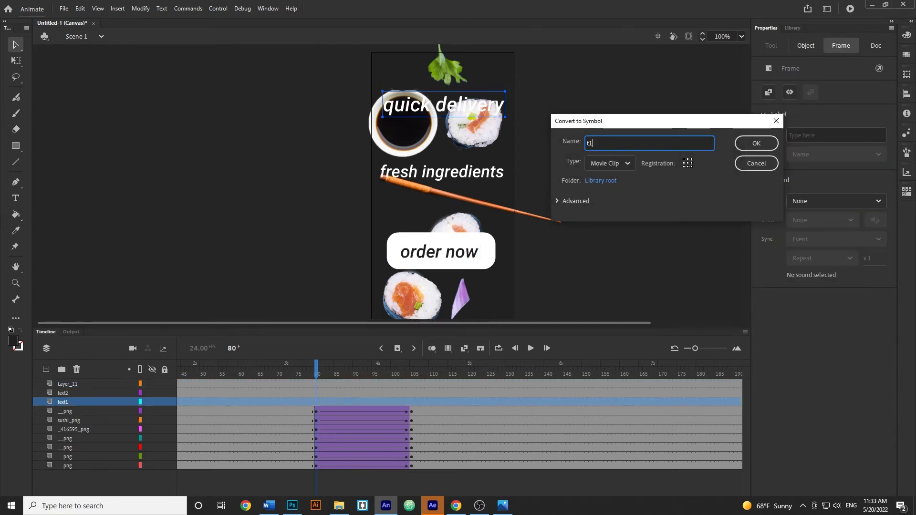
click(756, 143)
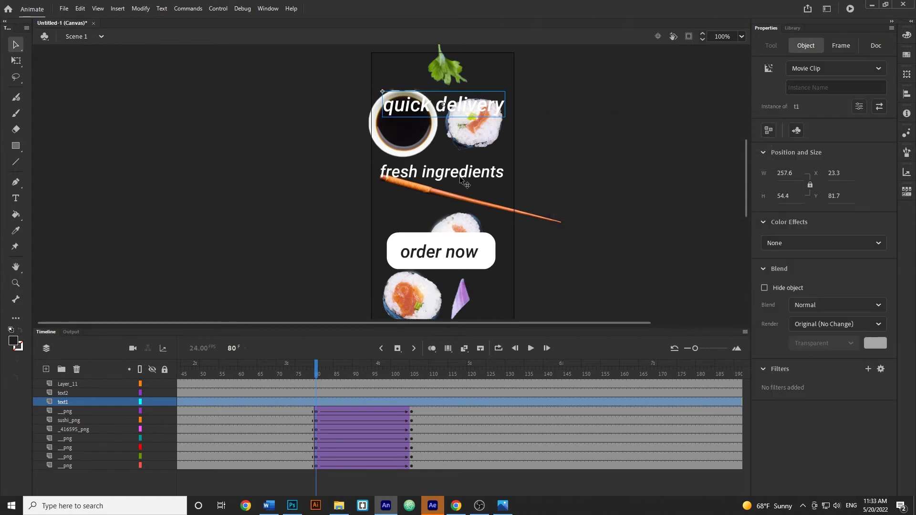
click(473, 179)
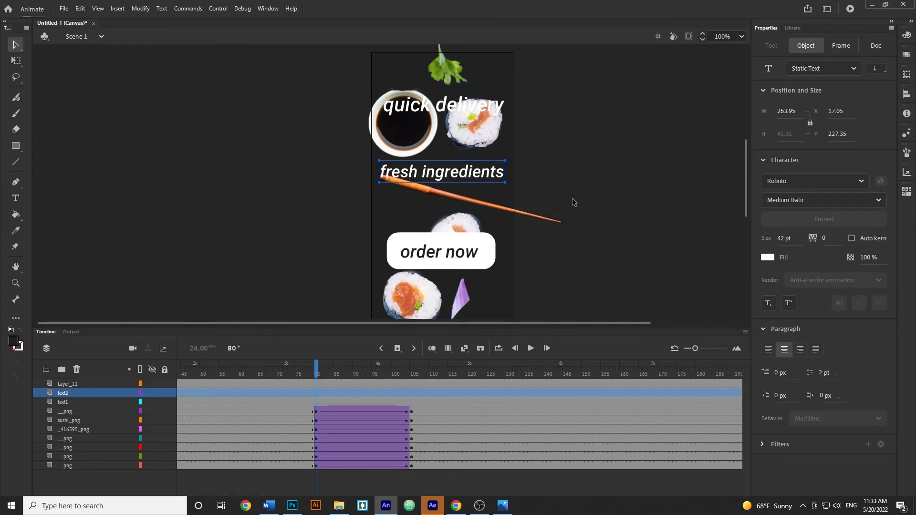
key(F8)
text(t2)
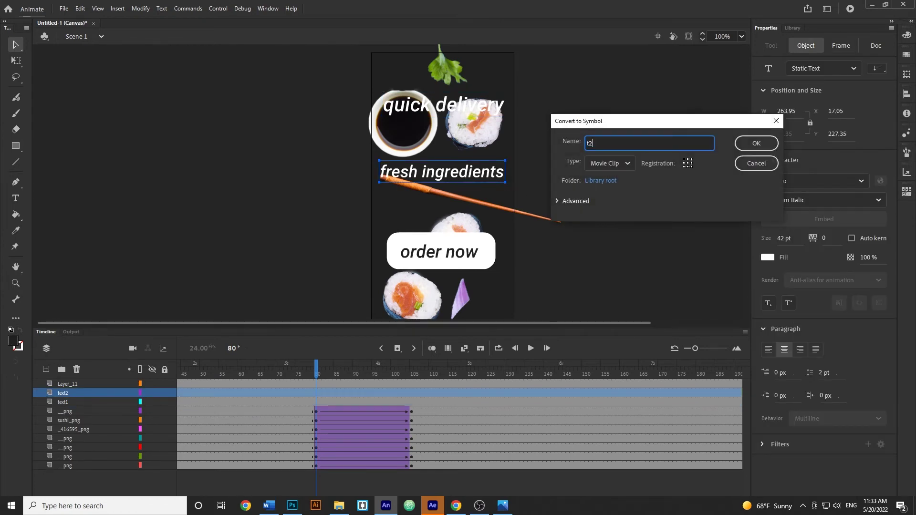
key(Return)
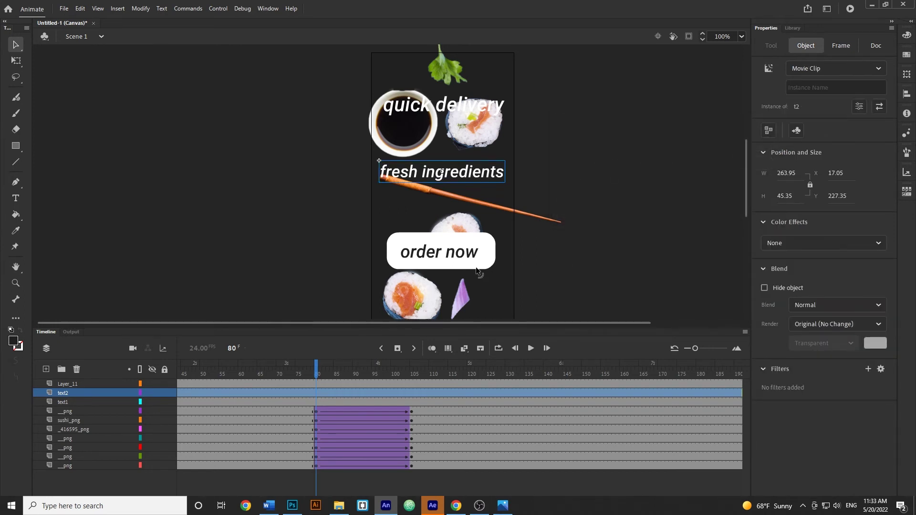
click(453, 258)
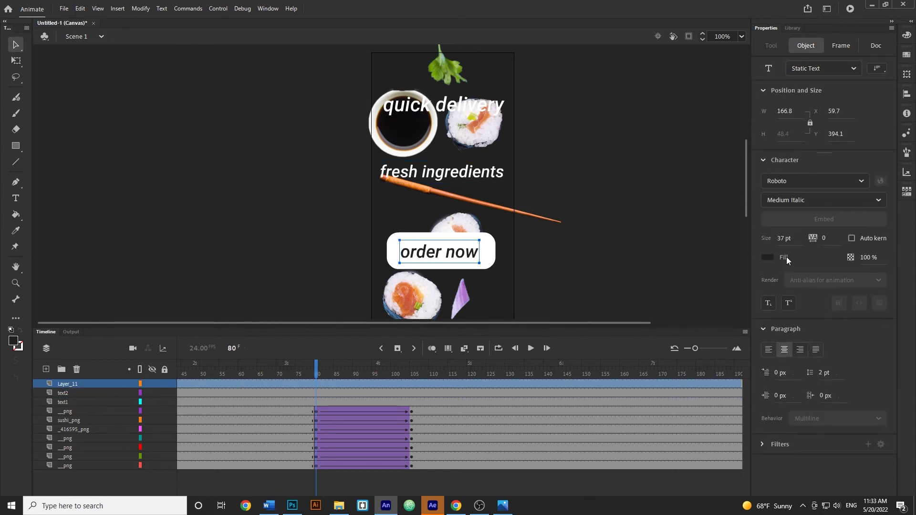
Step: Change the order now text colour to a bright orange
click(767, 258)
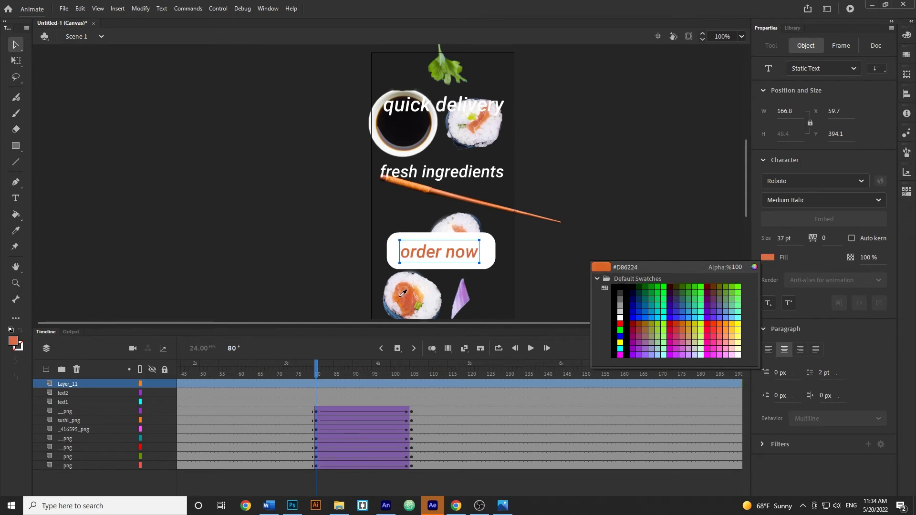
click(403, 297)
click(576, 244)
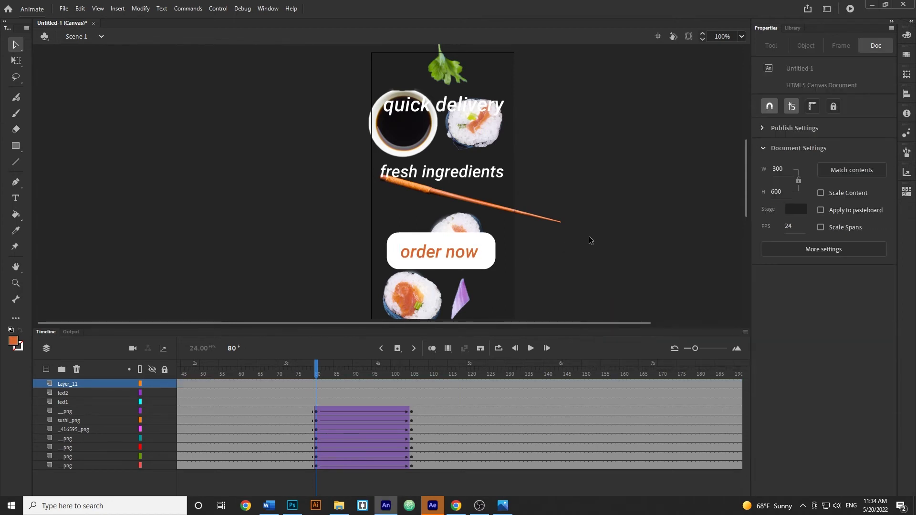
click(477, 256)
click(769, 257)
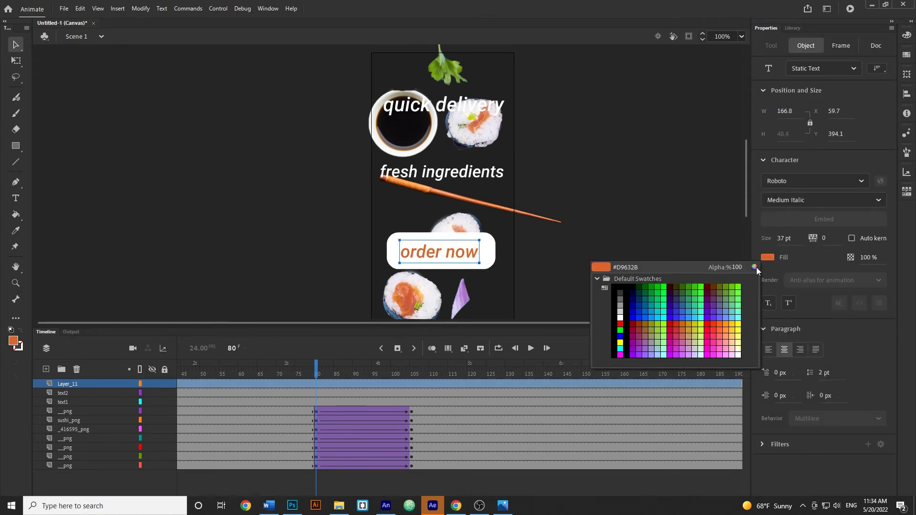
click(754, 267)
click(695, 183)
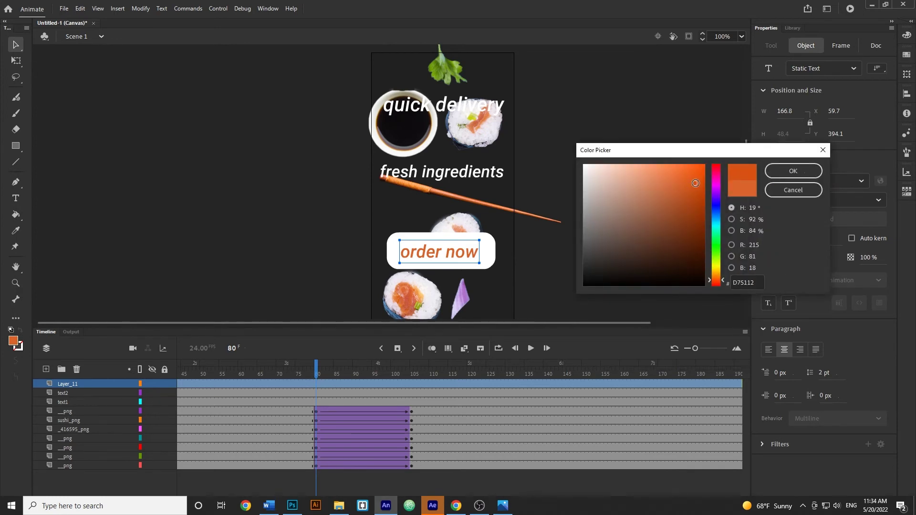
mouse_move(695, 183)
mouse_down()
mouse_move(688, 165)
mouse_move(693, 171)
mouse_up()
click(793, 170)
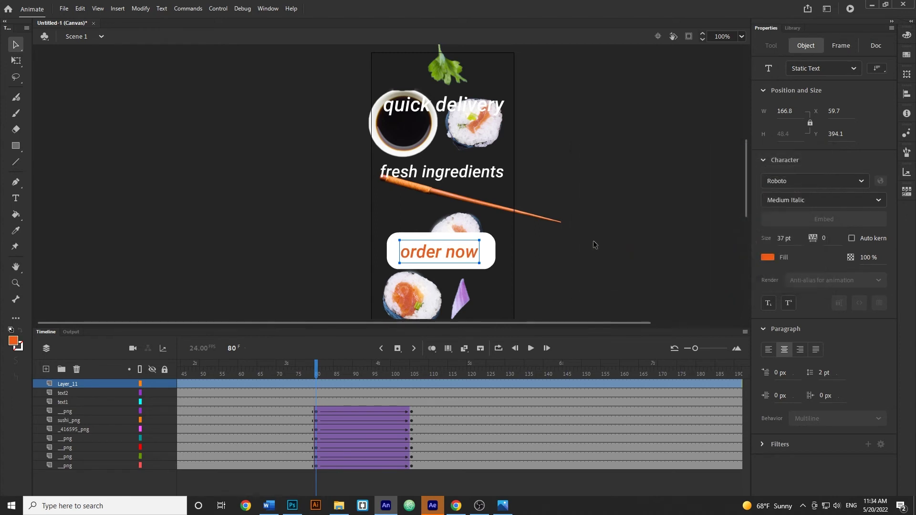
click(615, 242)
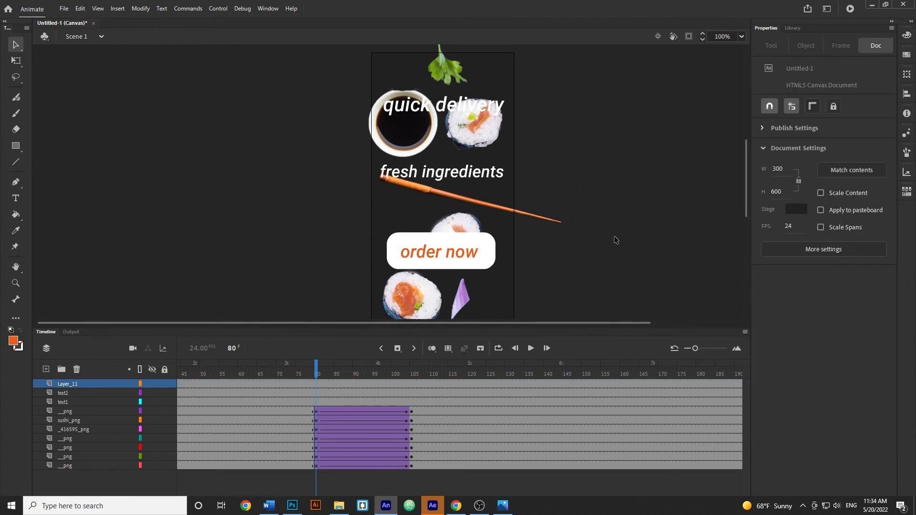
Step: Convert the button shape and its label into a Movie Clip symbol named btn
click(487, 257)
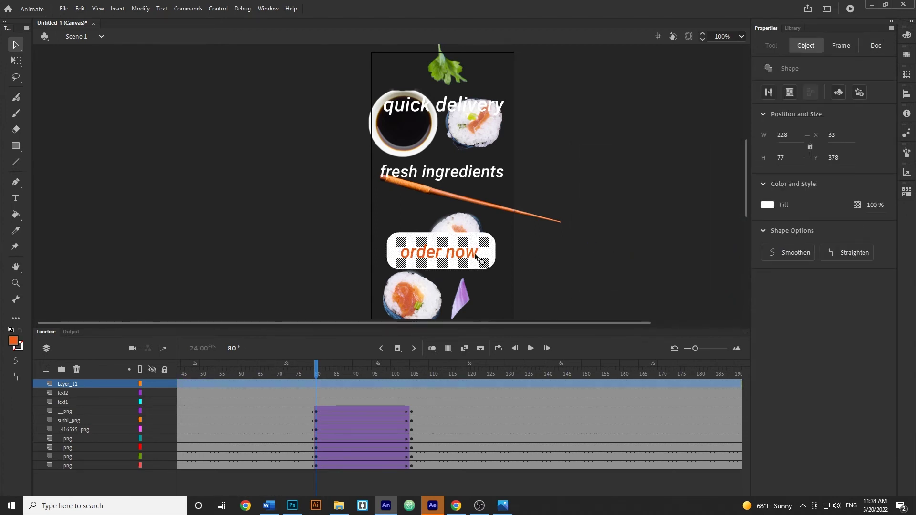
shift+click(476, 256)
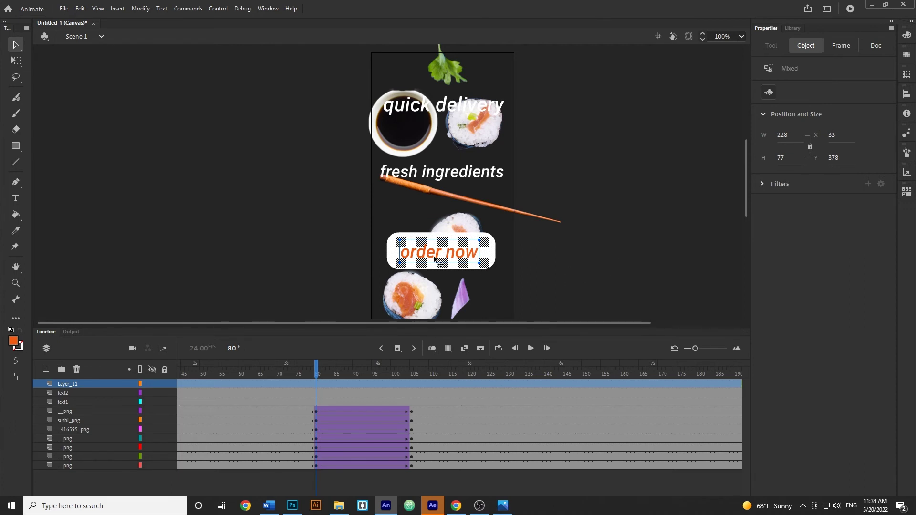
click(561, 255)
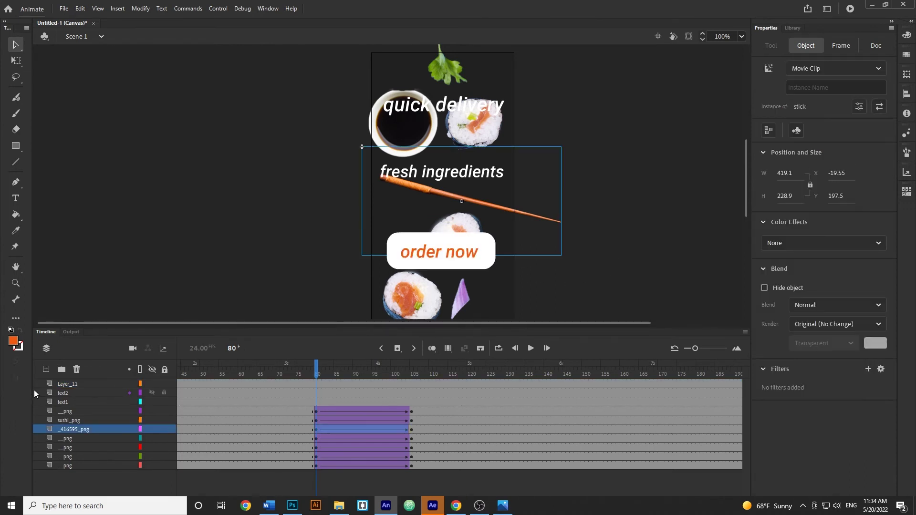
click(69, 386)
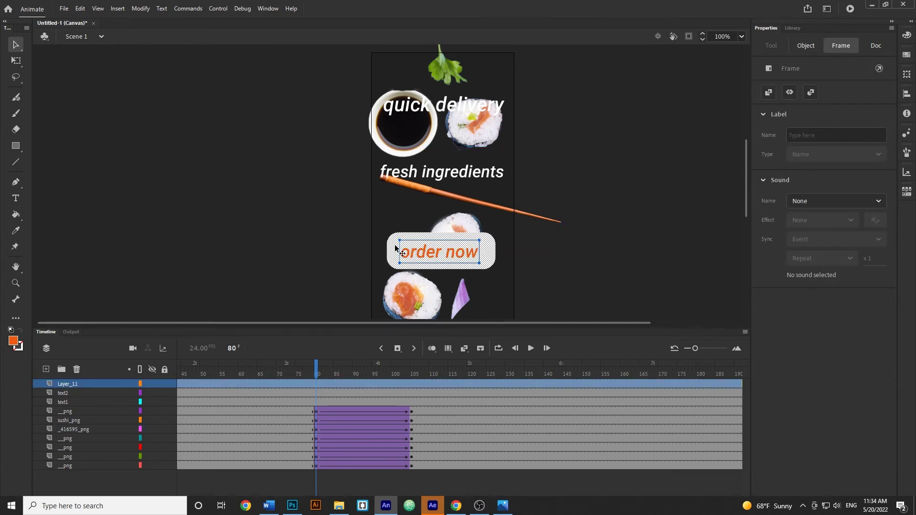
key(F8)
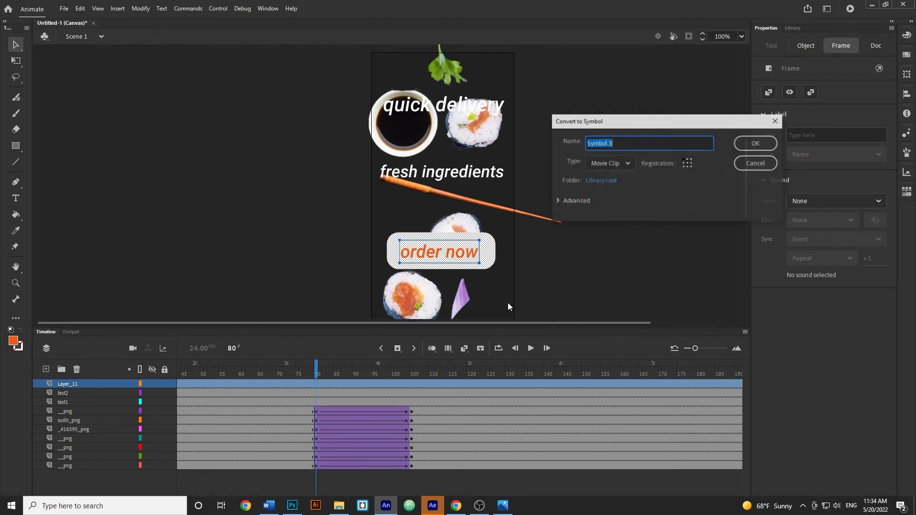
text(btn)
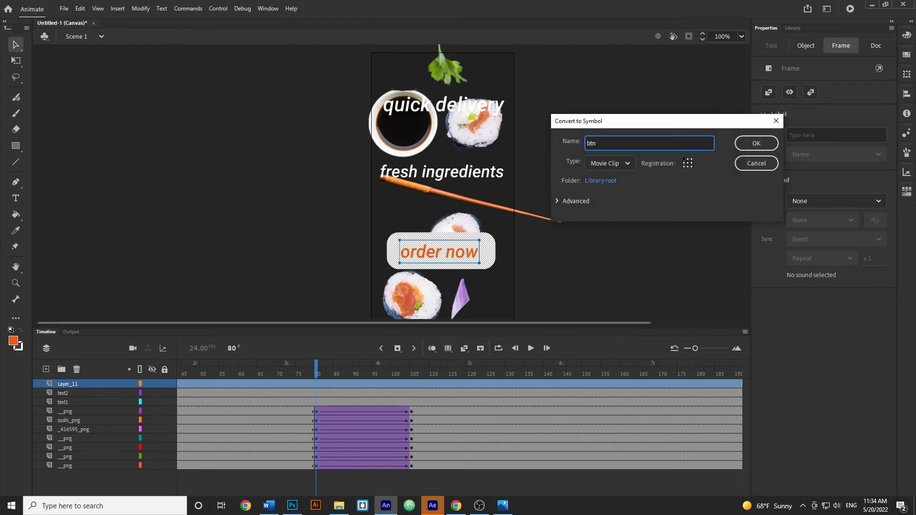
click(753, 146)
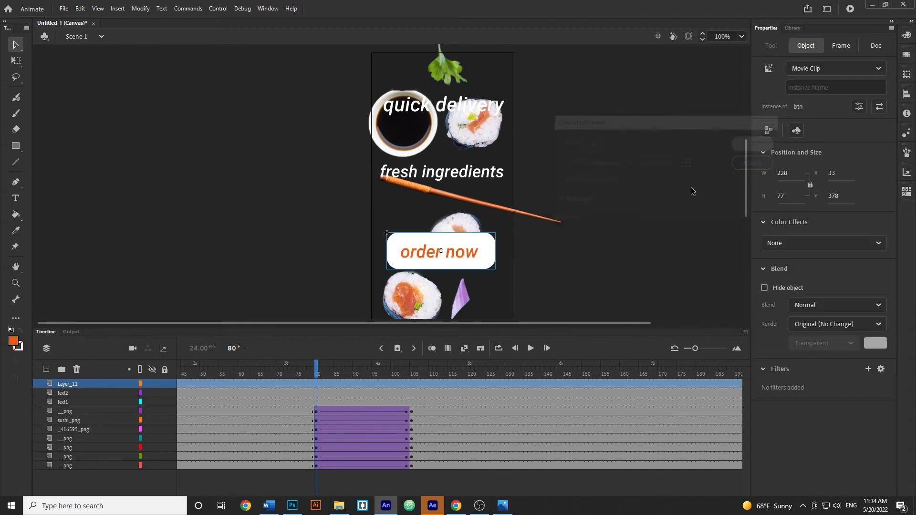
click(661, 240)
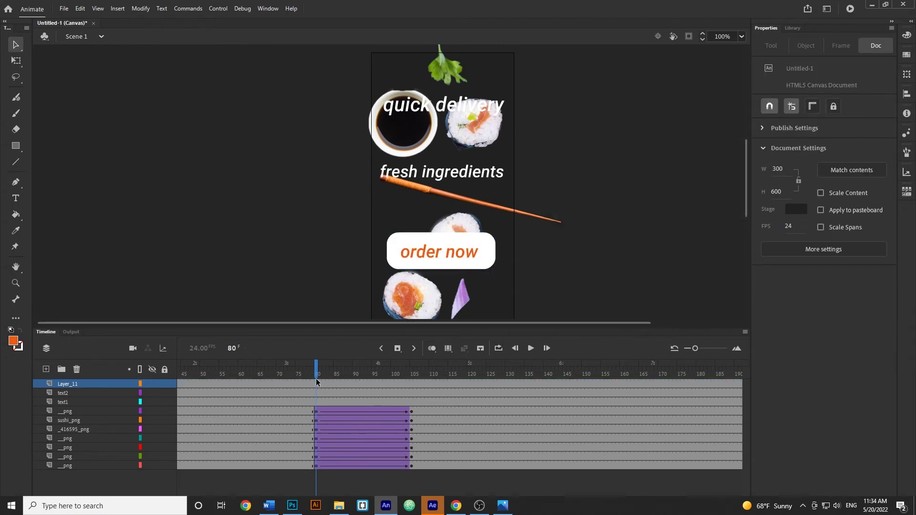
drag(316, 379, 404, 369)
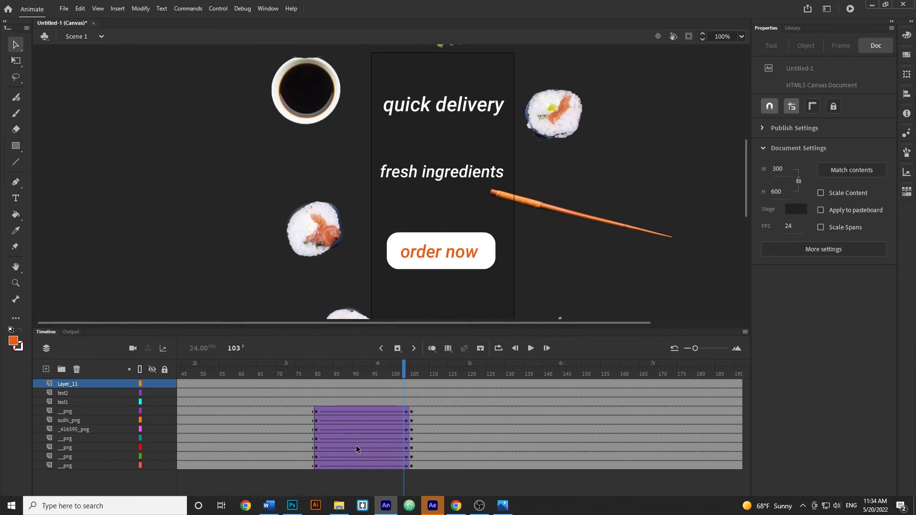
Step: Move the top three layers' first keyframes to frame 103 and insert keyframes at frame 125
click(885, 5)
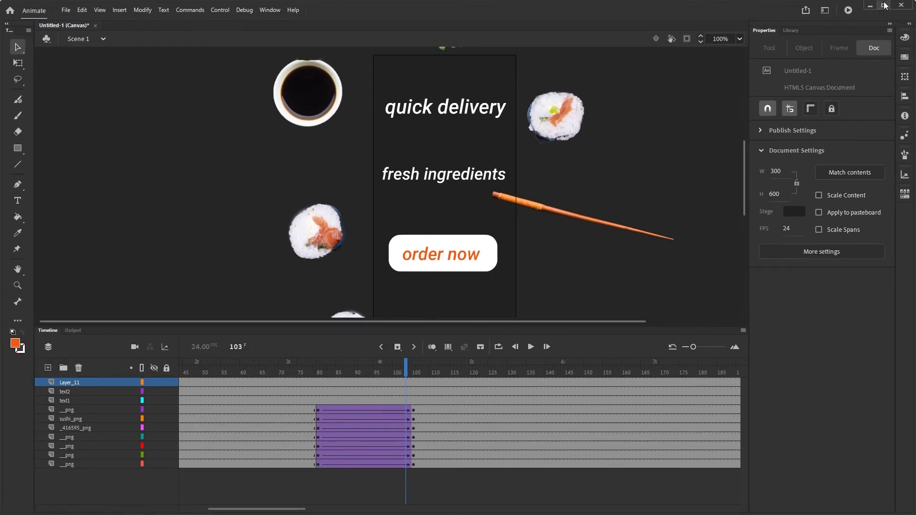
drag(406, 372, 181, 382)
drag(258, 381, 477, 380)
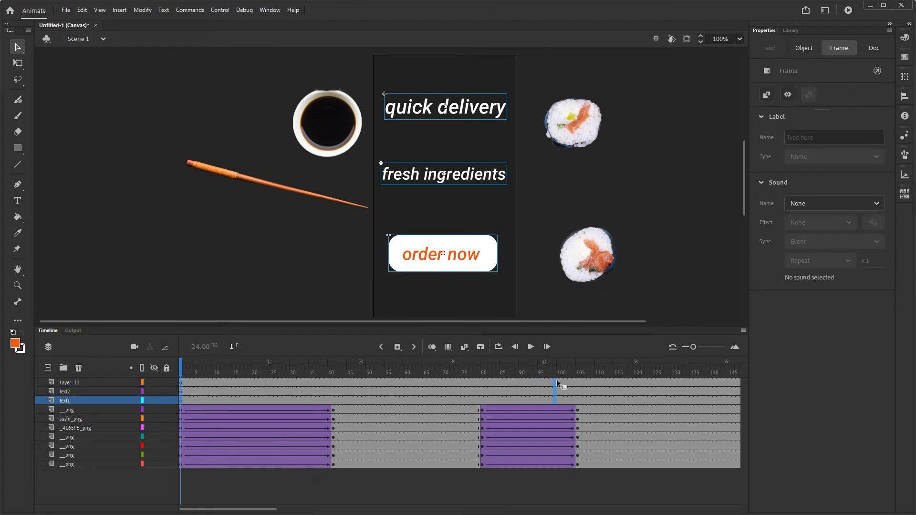
drag(569, 379, 569, 379)
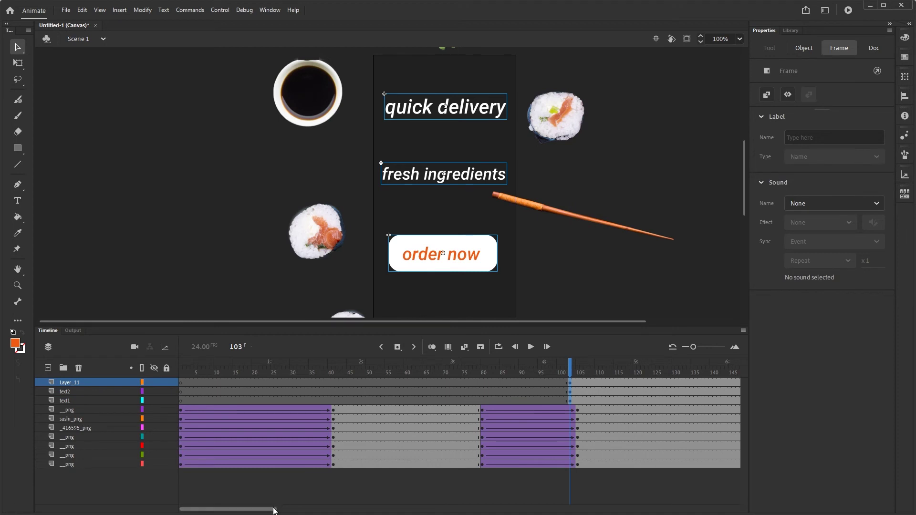
drag(277, 508, 322, 508)
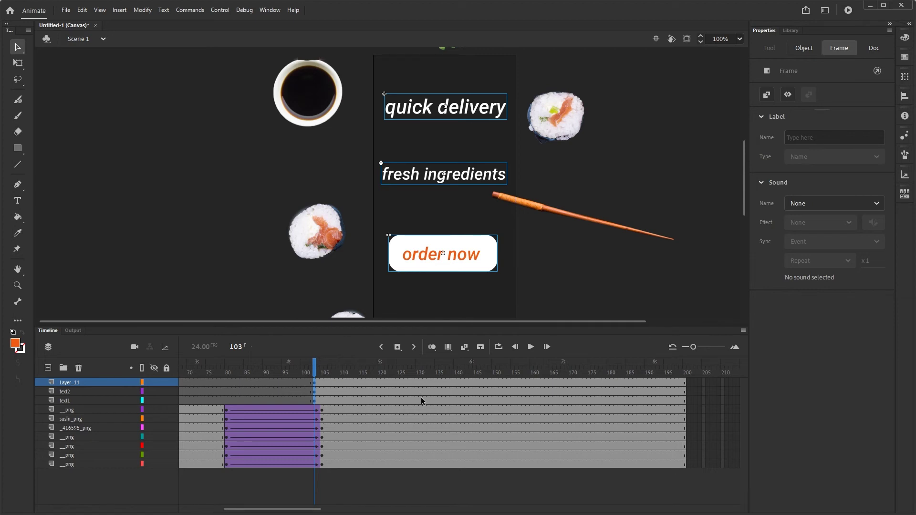
click(398, 399)
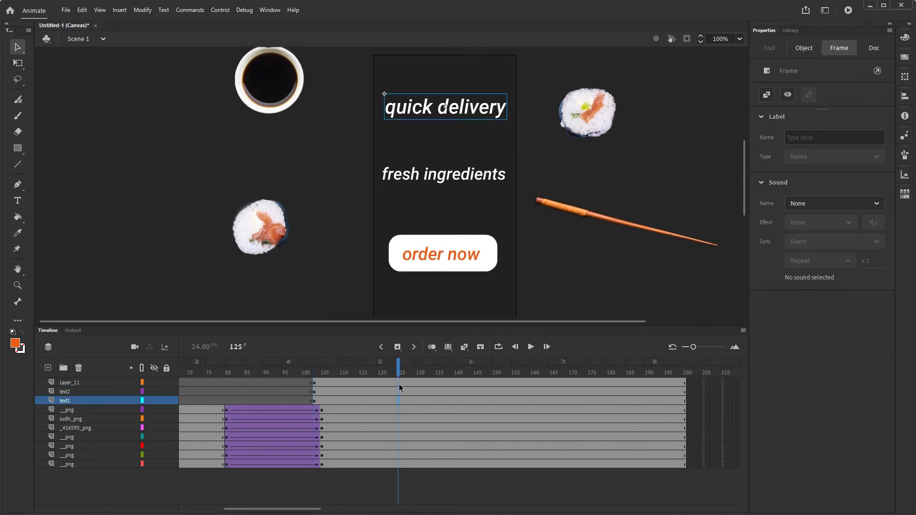
shift+click(399, 382)
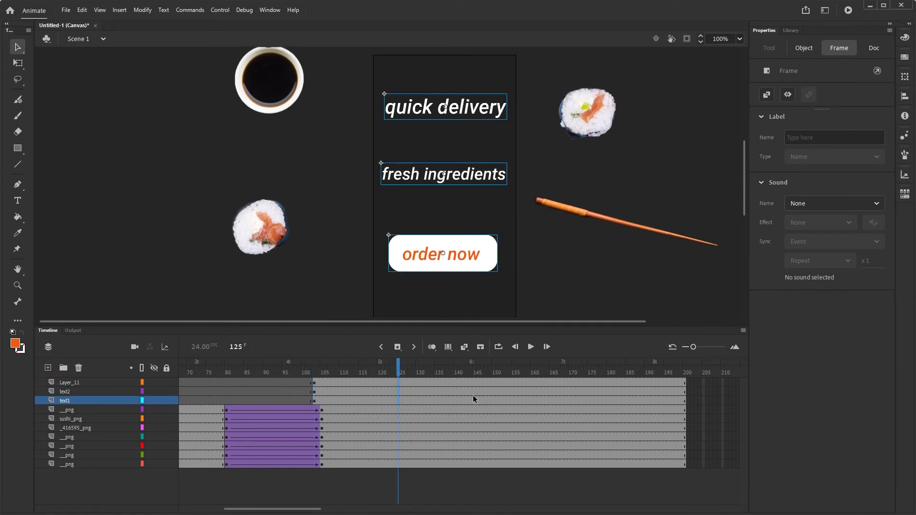
key(F6)
Step: At frame 103, shift t1, t2 and btn down to Y 141.7, 277.35 and 428
click(315, 396)
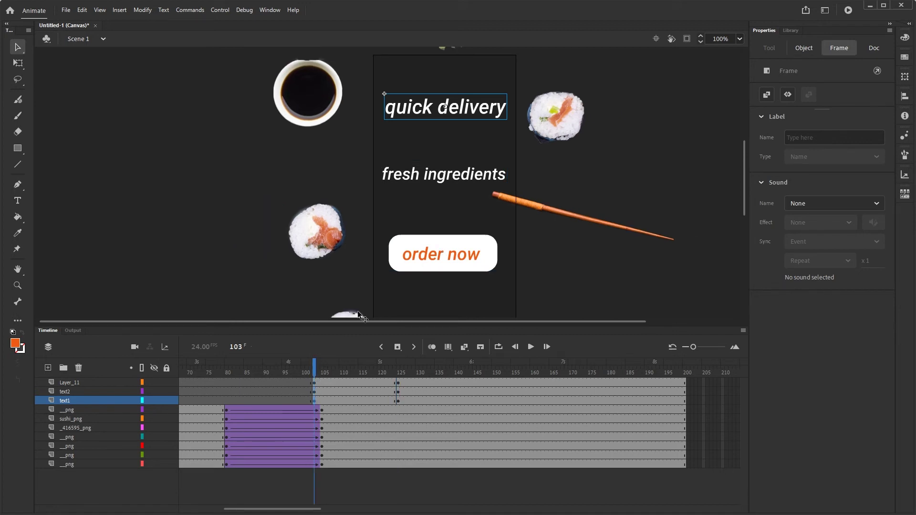
click(446, 114)
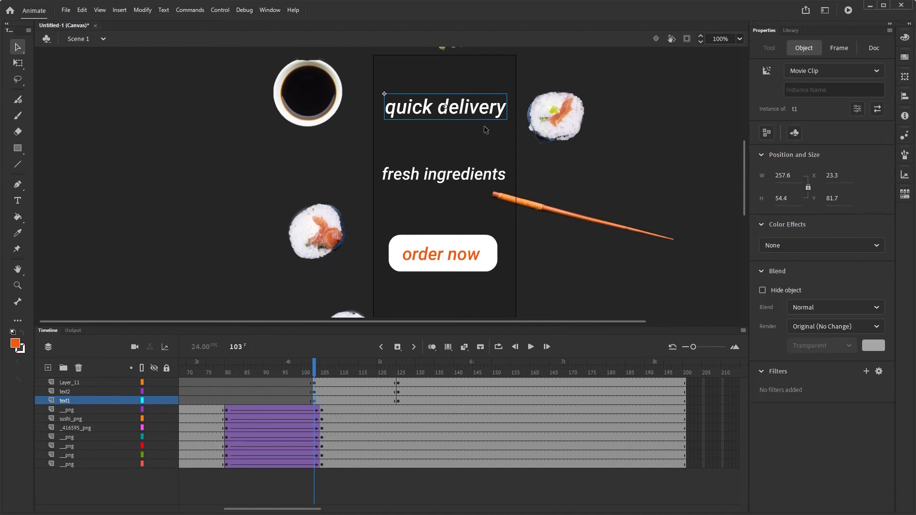
key(shift+Down)
key(shift+Down)
key(shift+Down)
key(shift+Down)
key(shift+Down)
key(shift+Down)
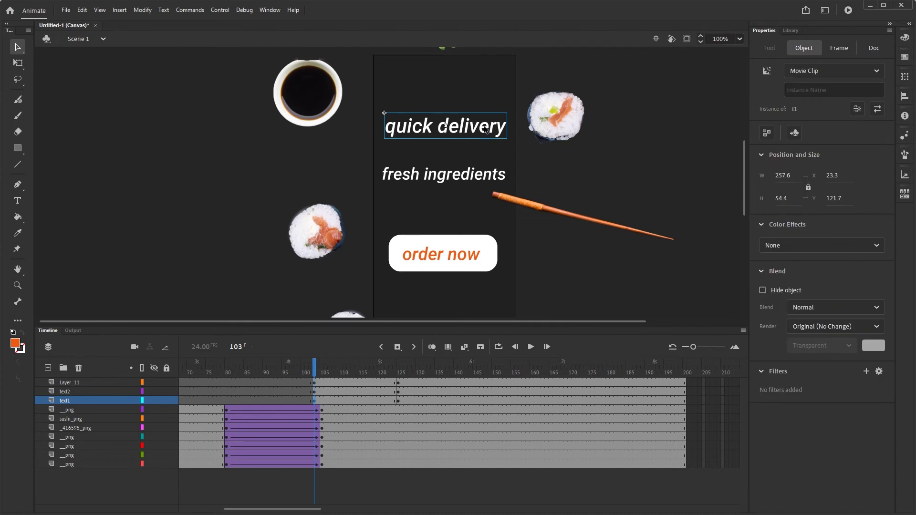
click(477, 179)
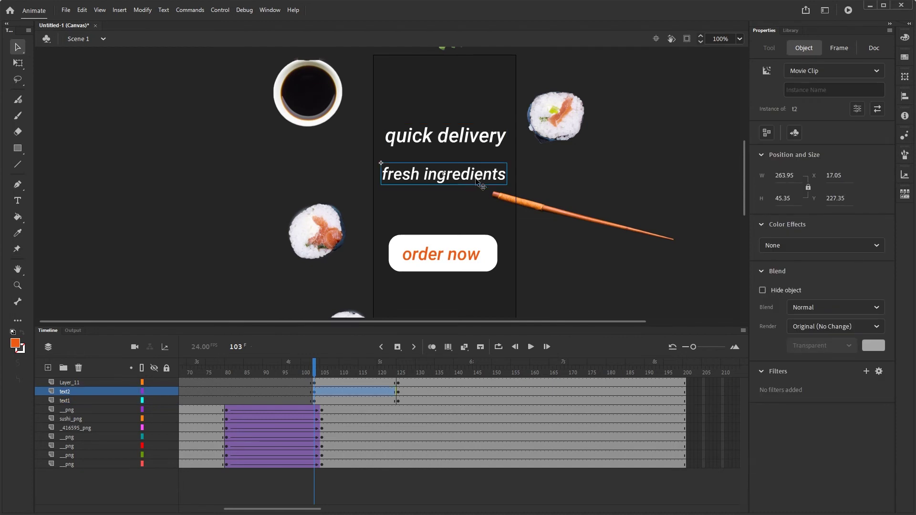
key(shift+Down)
key(shift+Down)
key(shift+Down)
key(shift+Down)
key(shift+Down)
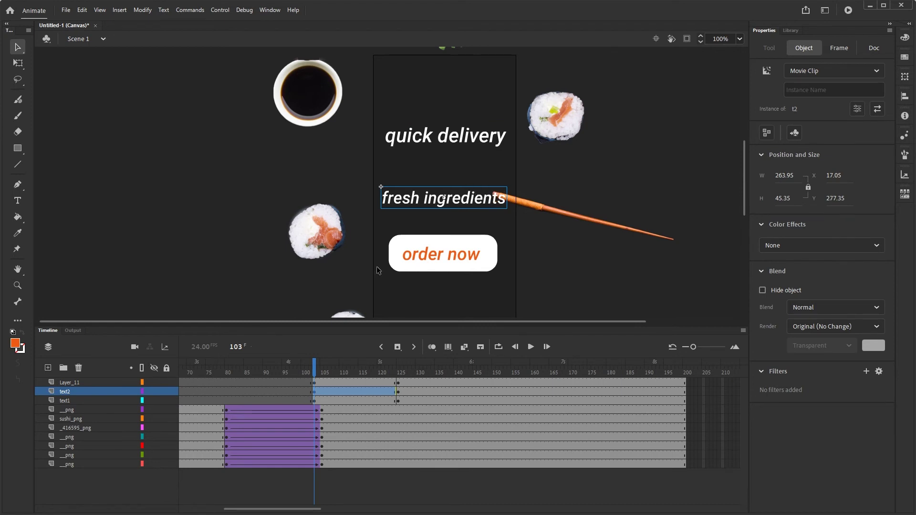
click(435, 253)
key(shift+Down)
key(shift+Down)
key(shift+Down)
key(shift+Down)
key(shift+Down)
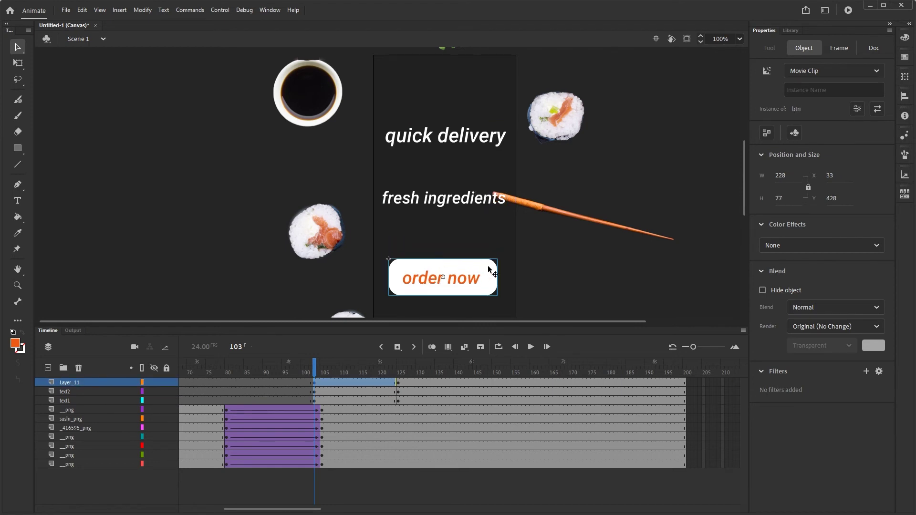
Step: Select all three clips and bring up their Color Effects options
click(459, 145)
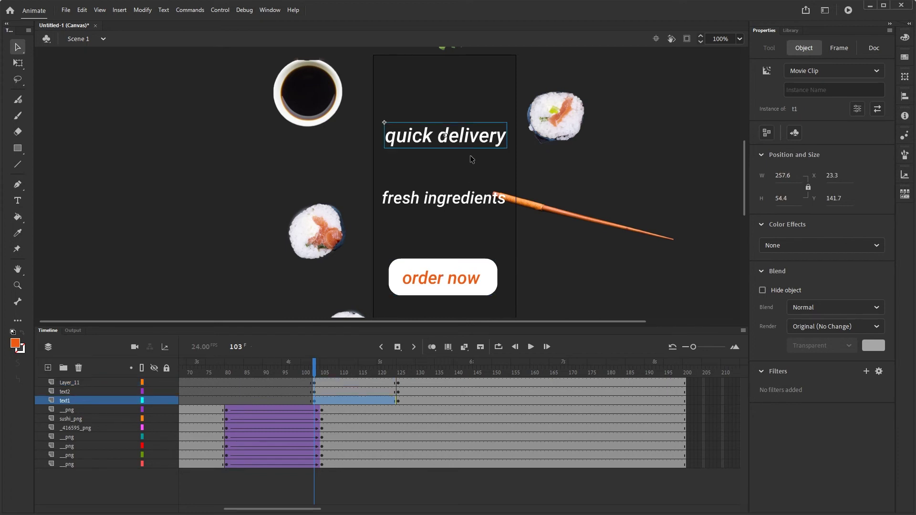
shift+click(446, 207)
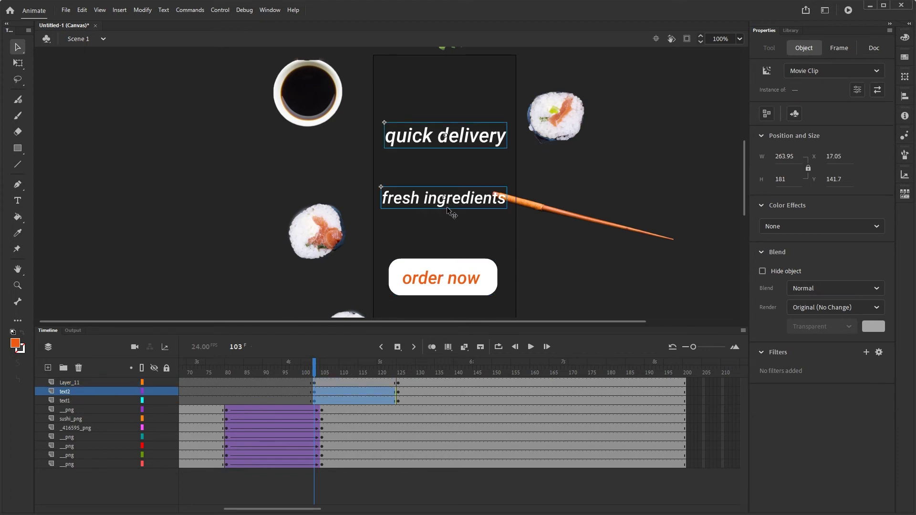
shift+click(465, 286)
click(882, 226)
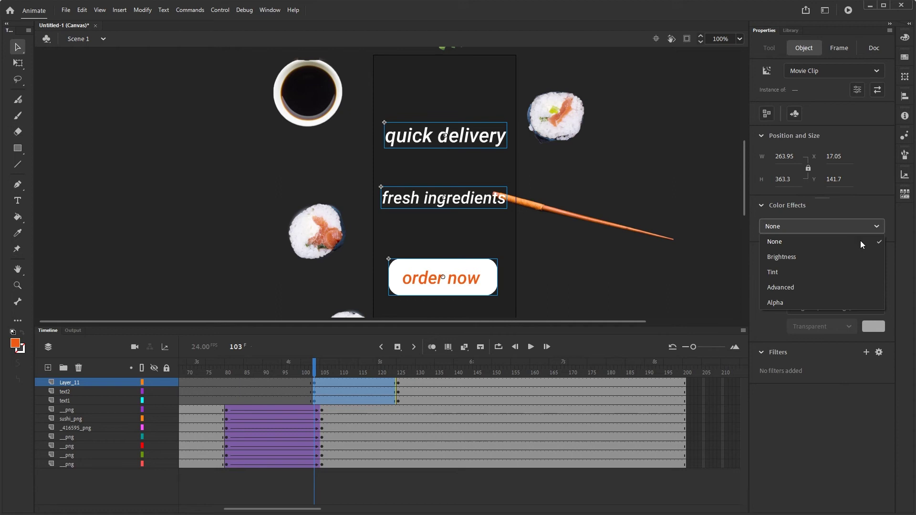
Step: Set the three clips' alpha to 0% and create a classic tween from frame 103 to 125
click(789, 302)
click(343, 401)
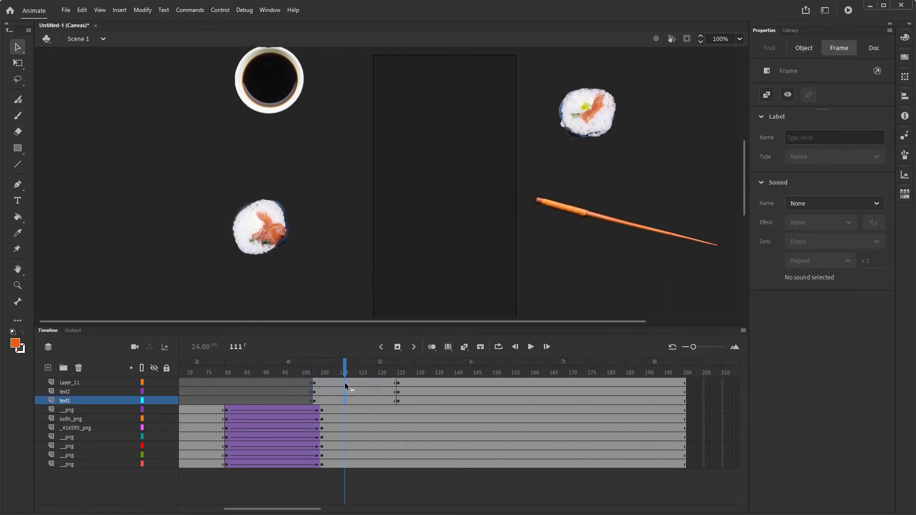
right_click(345, 382)
click(381, 104)
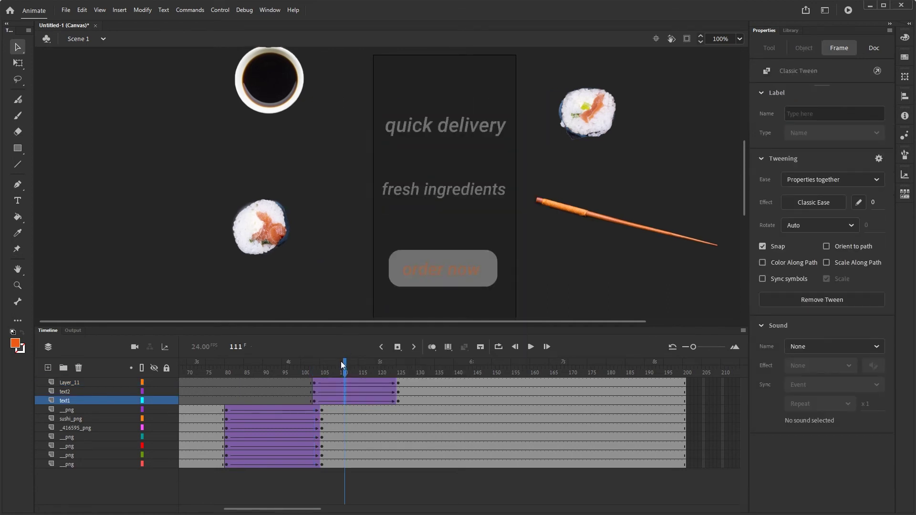
drag(340, 361, 398, 358)
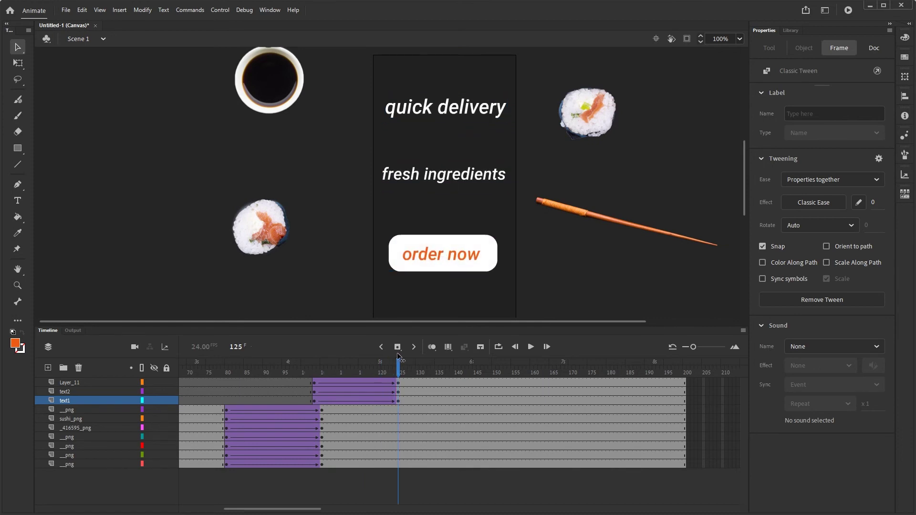
click(315, 401)
Step: Apply a Quad Ease-Out to all three text tweens and preview the easing at frame 112
shift+click(315, 383)
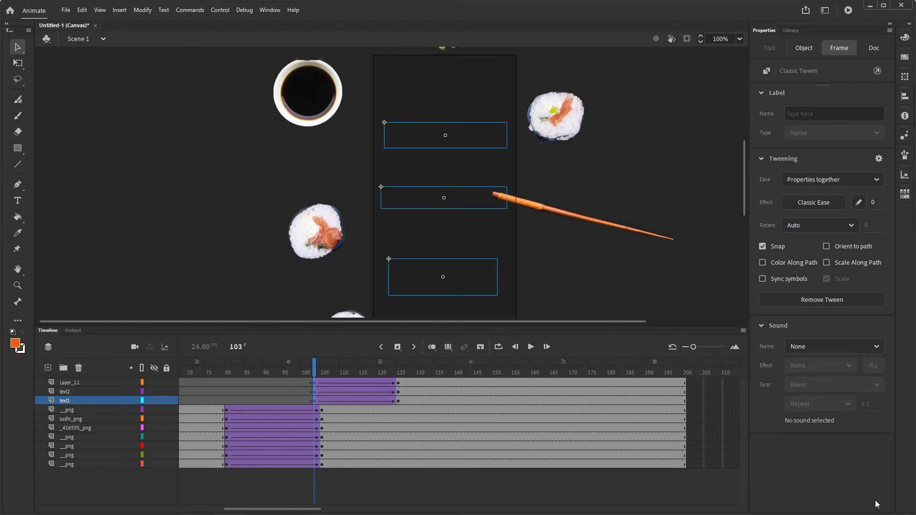
click(802, 201)
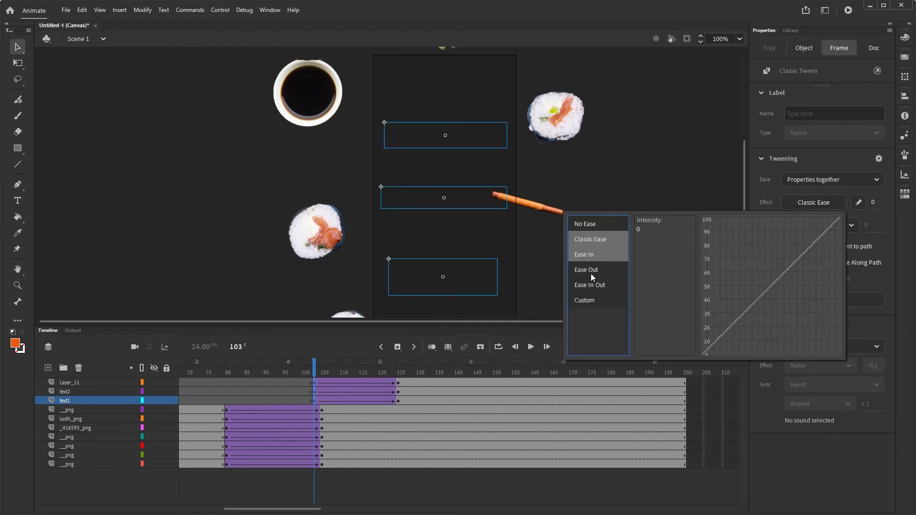
mouse_move(591, 273)
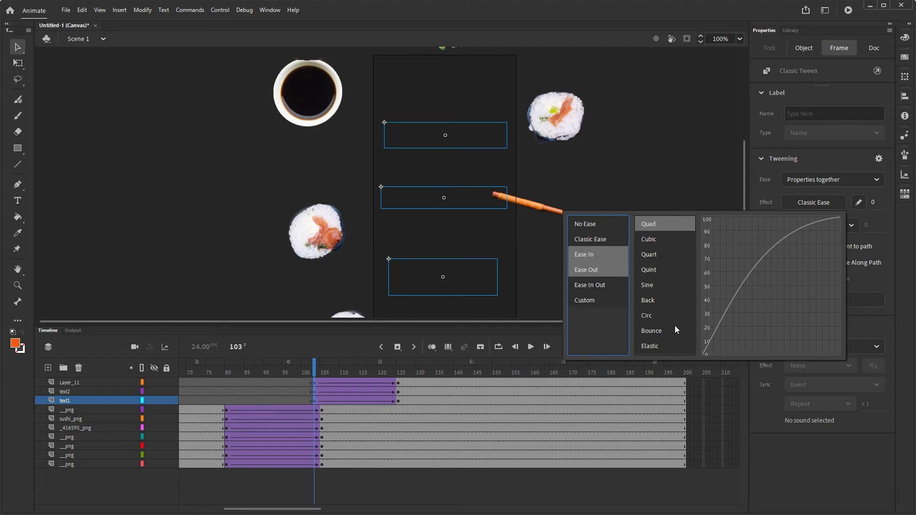
click(657, 227)
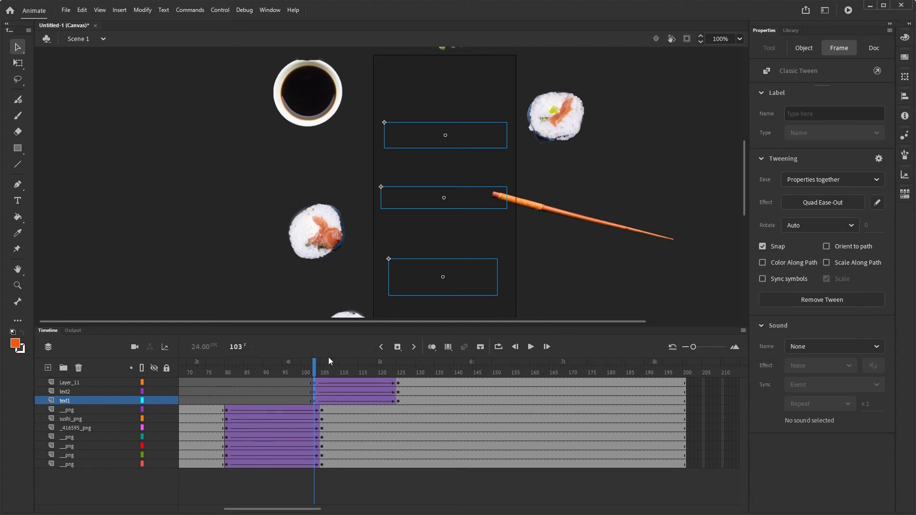
drag(328, 362, 348, 362)
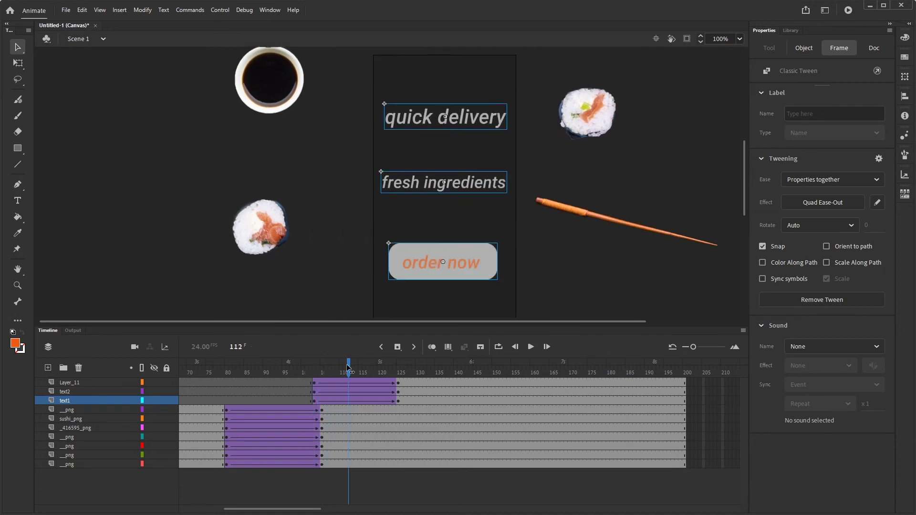
Step: Shift the text tween spans later and push the order now button animation further back
click(398, 392)
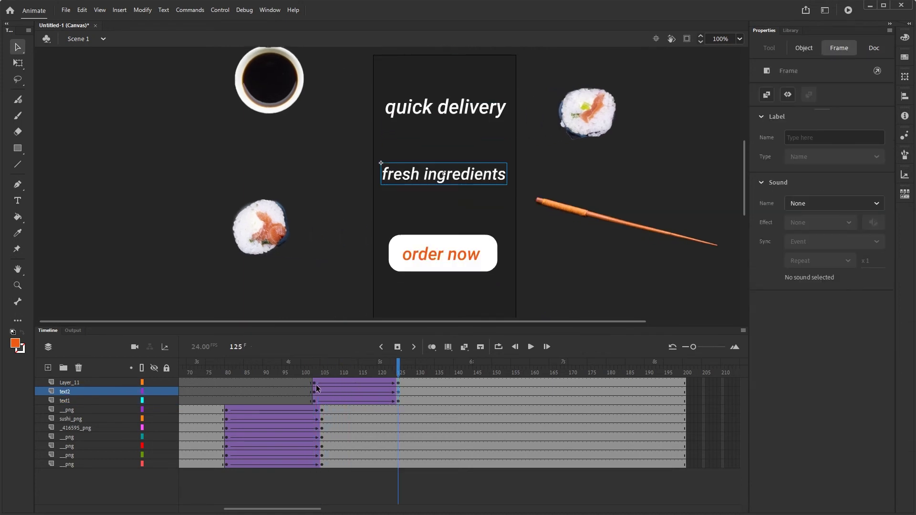
drag(315, 386, 411, 382)
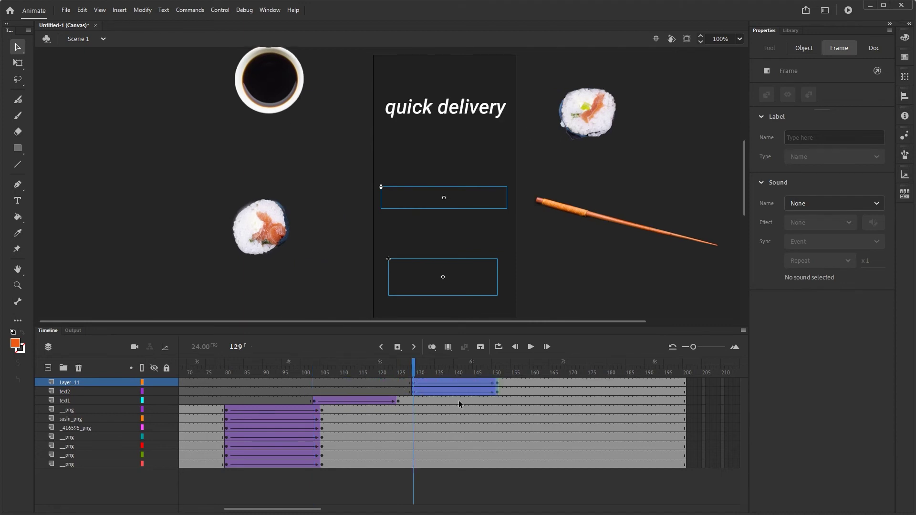
click(496, 382)
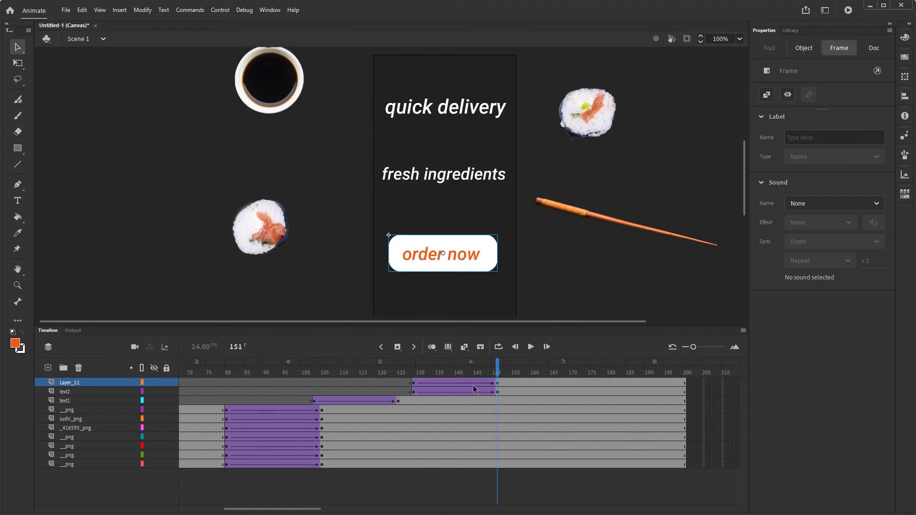
drag(413, 383, 448, 386)
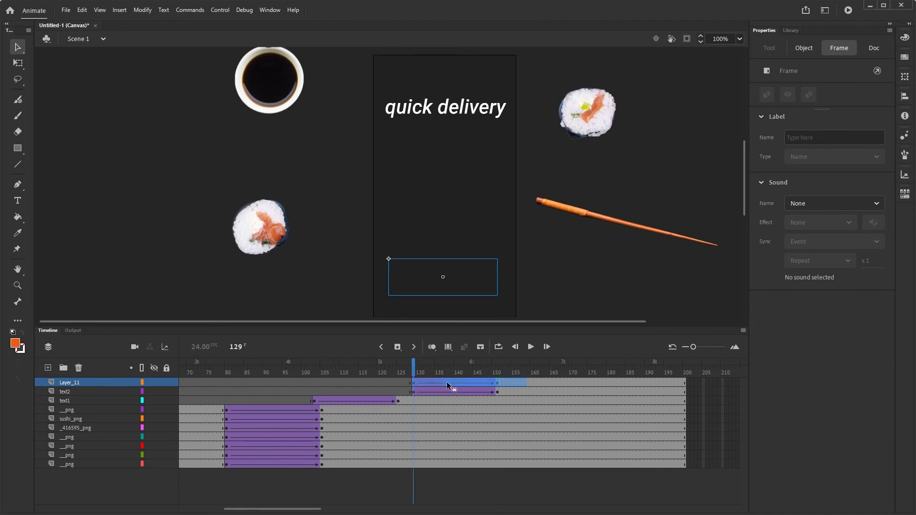
drag(503, 382, 360, 381)
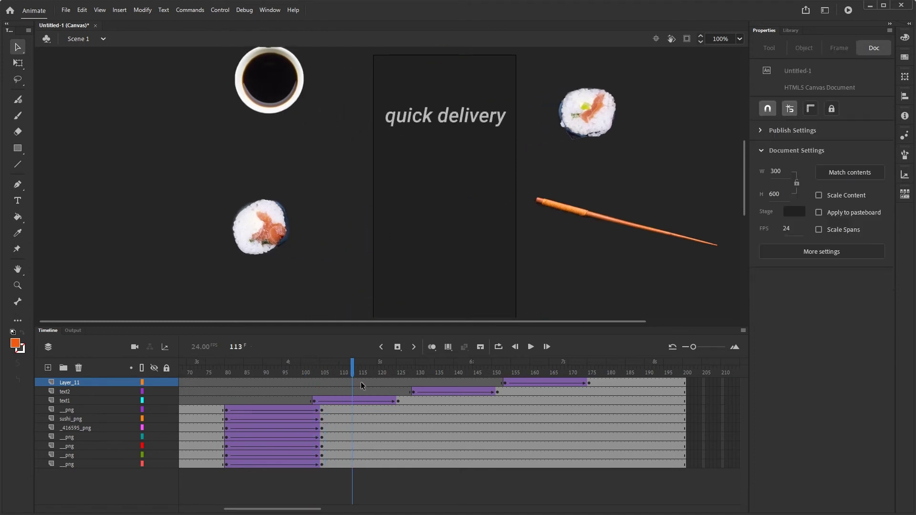
Step: Reposition the quick delivery animation so it runs at frames 100–122
click(397, 401)
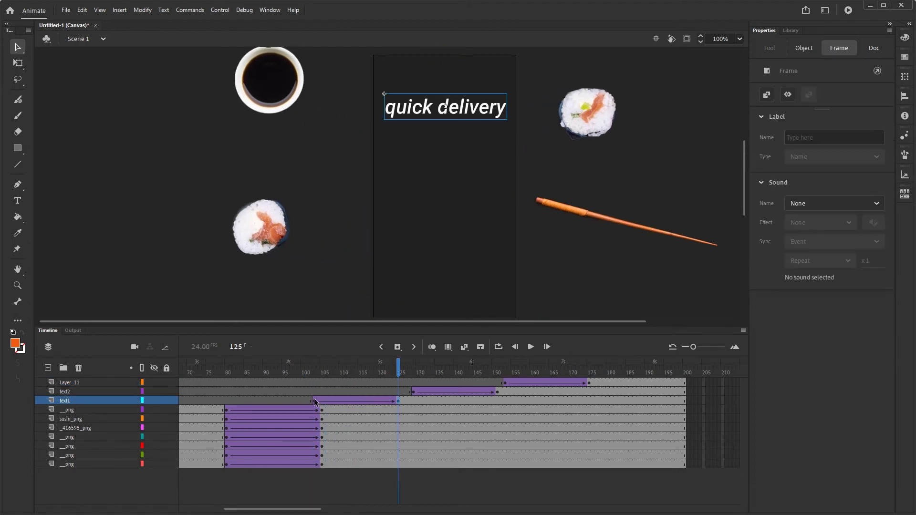
drag(328, 400, 299, 377)
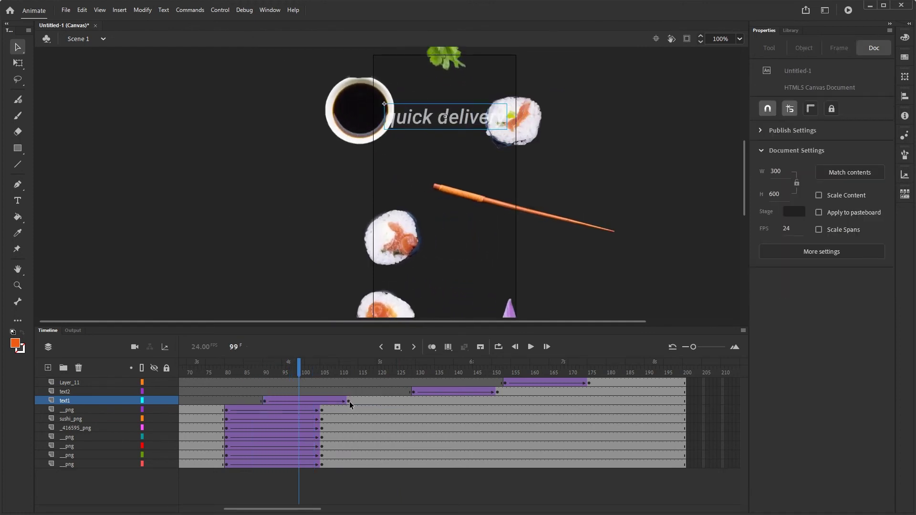
click(349, 401)
click(264, 400)
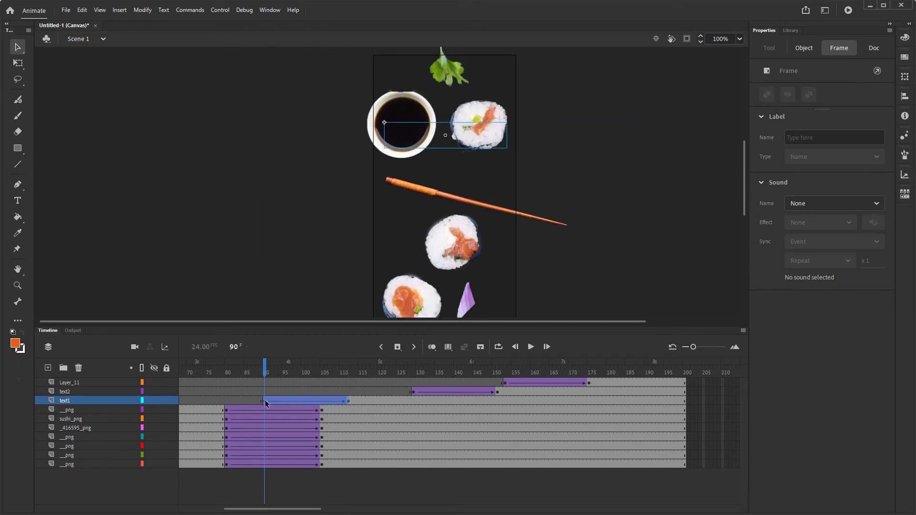
drag(265, 400, 337, 380)
click(368, 401)
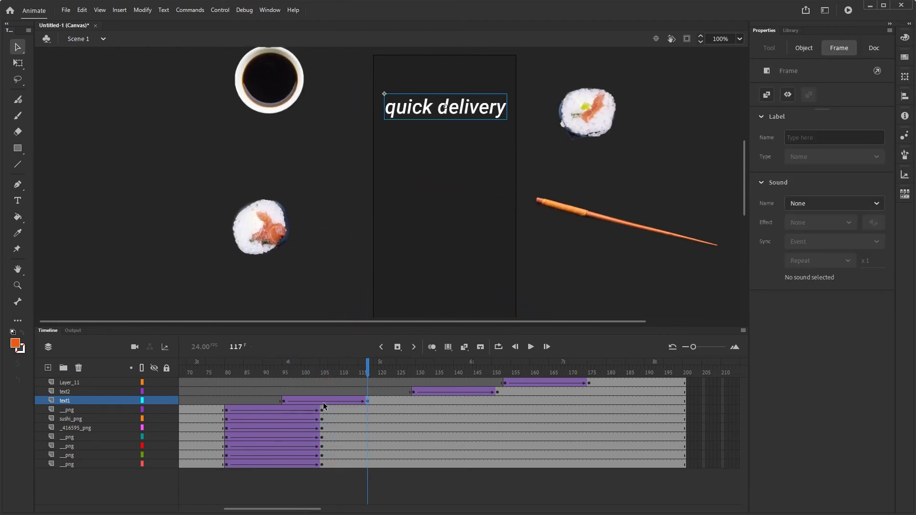
click(284, 401)
drag(285, 401, 303, 402)
Step: Move the fresh ingredients animation earlier to start around frame 118
click(496, 391)
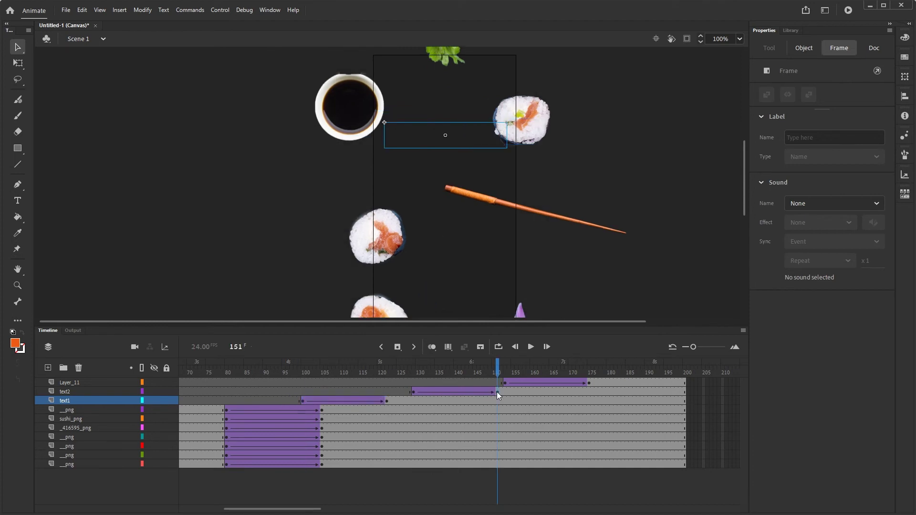
click(413, 393)
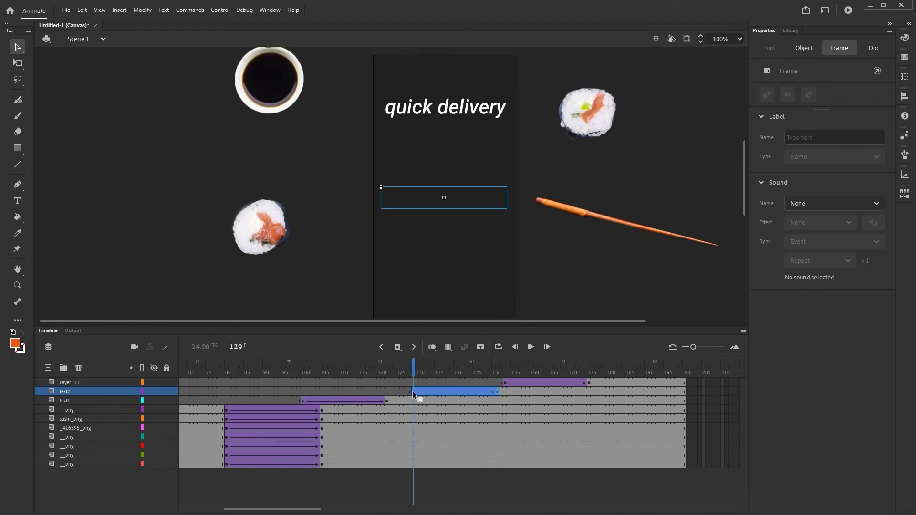
drag(414, 392, 462, 374)
click(379, 371)
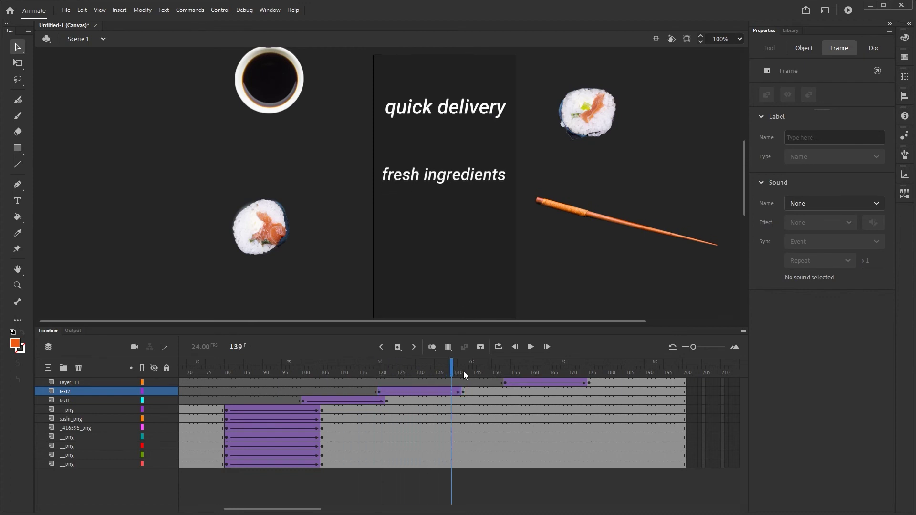
Step: Start the order now button animation around frame 135 and preview it near frame 153
click(589, 381)
click(505, 383)
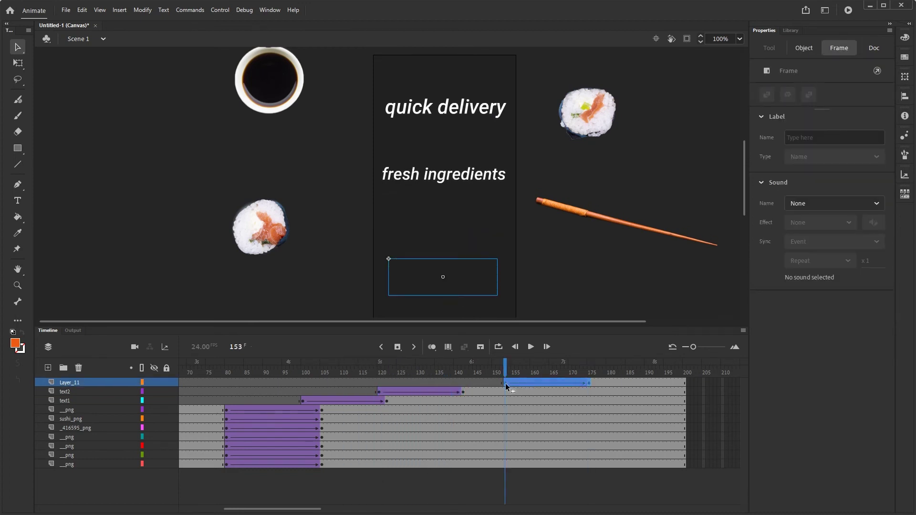
drag(458, 382, 505, 371)
click(565, 314)
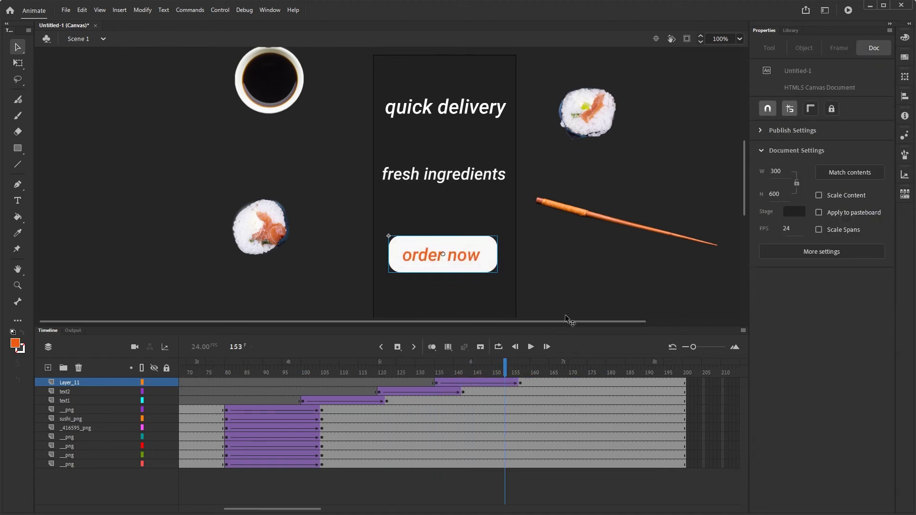
drag(565, 313, 538, 241)
Step: Nudge the order now button down at its end and start keyframes, then scrub its fade-in
scroll(529, 242, down, 1)
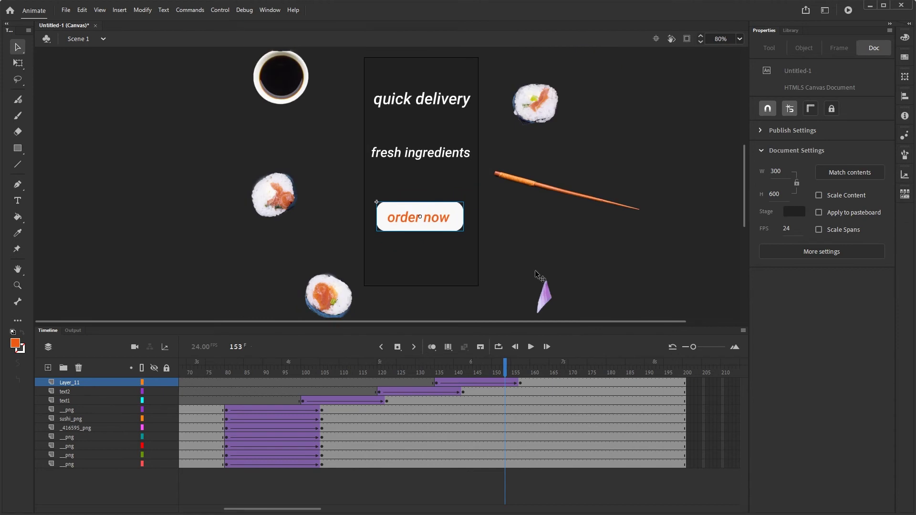
click(520, 381)
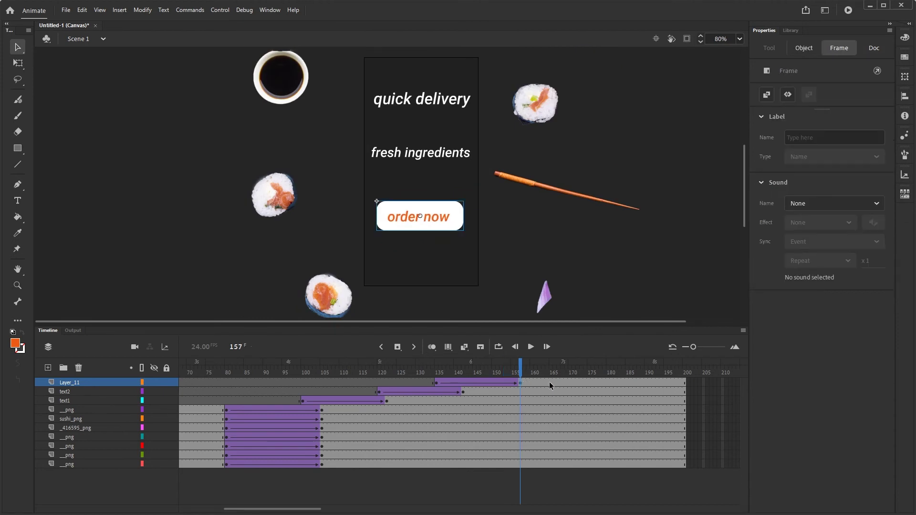
key(Down)
key(Down)
key(Down)
key(Down)
key(Down)
key(Down)
key(Down)
key(Down)
key(Down)
key(Down)
key(Down)
key(Down)
key(Down)
key(Down)
key(Down)
key(Down)
key(Down)
key(Down)
key(Down)
key(Down)
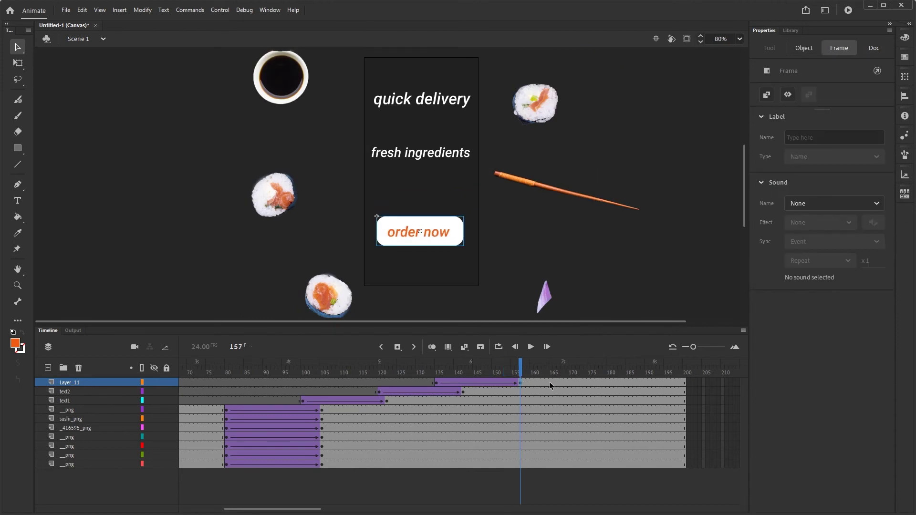
key(comma)
key(comma)
key(comma)
key(comma)
key(comma)
key(comma)
key(comma)
key(comma)
key(comma)
key(comma)
key(comma)
key(comma)
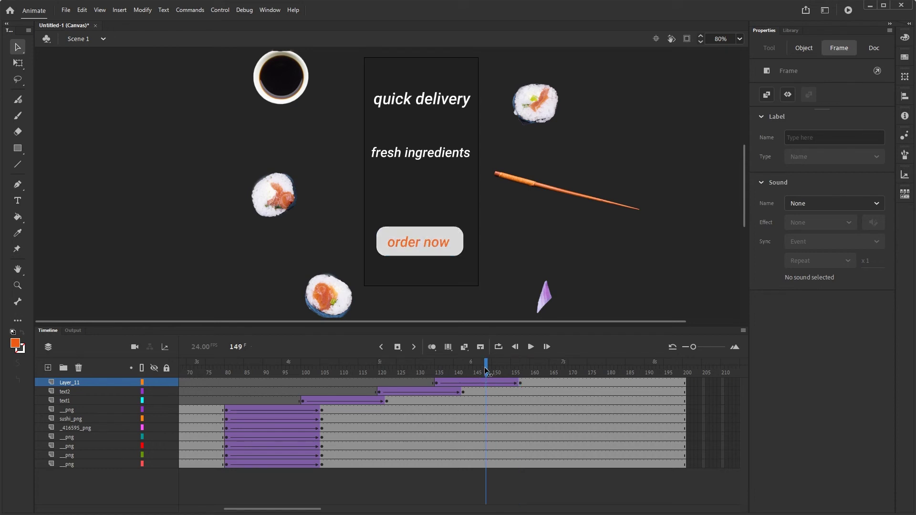
click(435, 383)
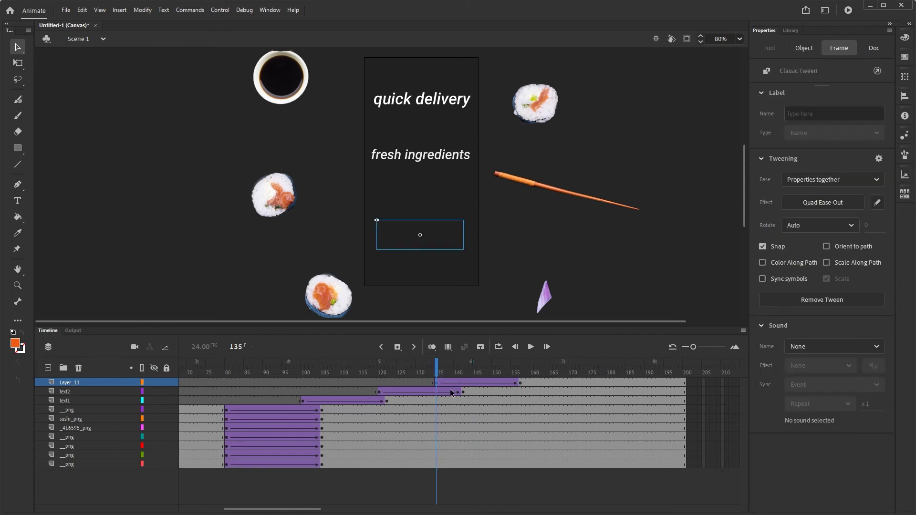
key(Down)
key(Down)
key(Down)
key(Down)
key(Down)
key(Down)
key(Down)
key(Down)
key(Down)
key(Down)
key(Down)
key(Down)
key(Down)
key(Down)
key(Down)
key(Down)
key(Down)
key(Down)
key(Down)
key(Down)
key(Down)
key(Down)
key(Down)
key(Down)
key(Down)
key(Down)
key(Down)
key(Down)
key(Down)
key(Down)
key(Down)
key(Down)
key(Down)
key(Down)
key(Down)
key(Down)
key(Down)
key(Down)
key(Down)
key(Down)
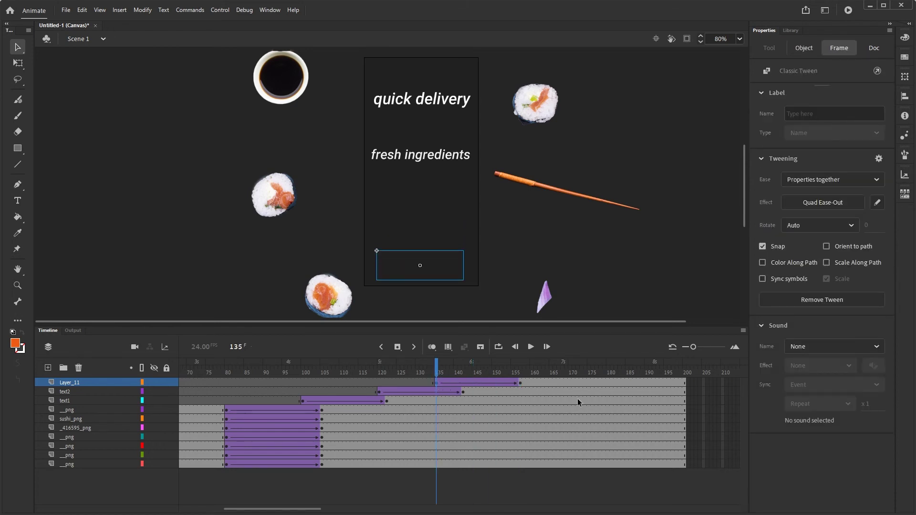
drag(428, 374, 513, 374)
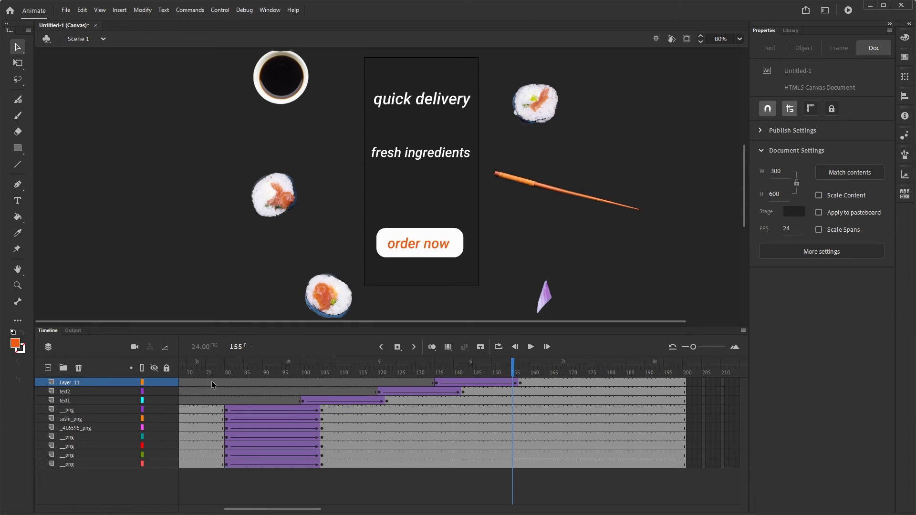
click(48, 368)
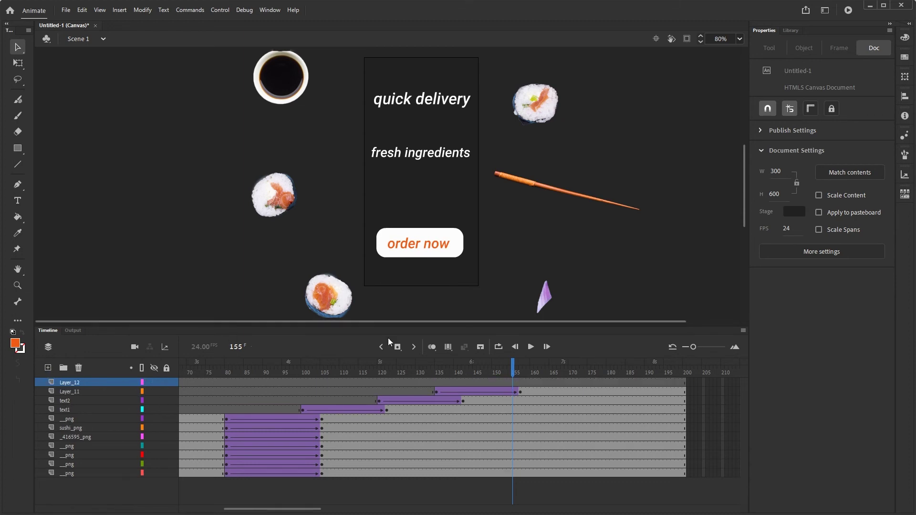
click(795, 30)
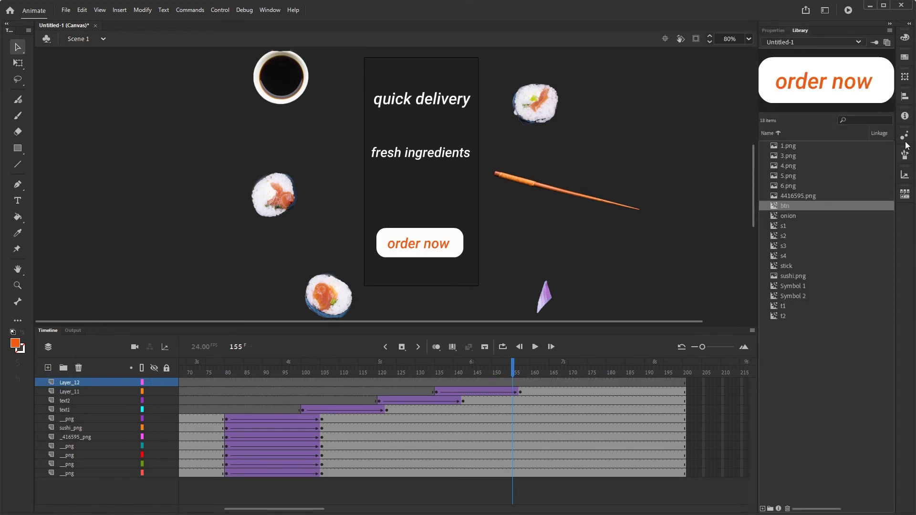
click(782, 226)
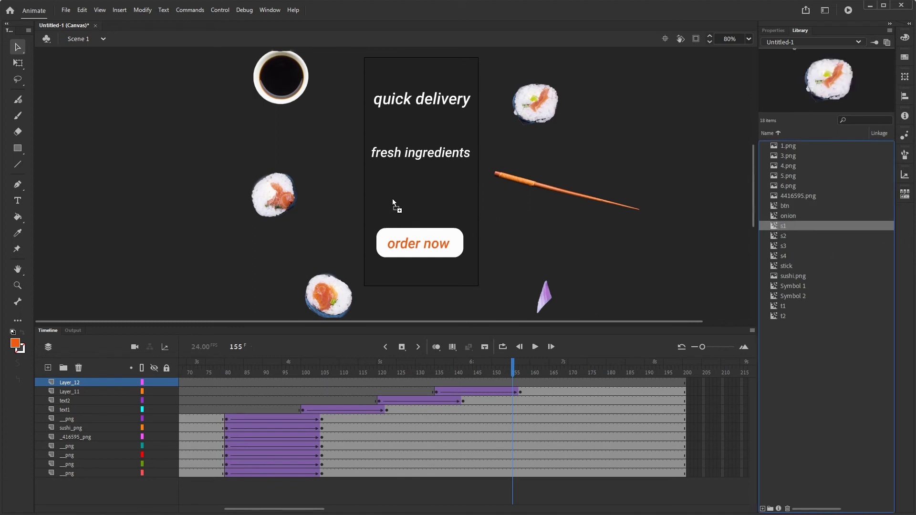
drag(392, 198, 392, 199)
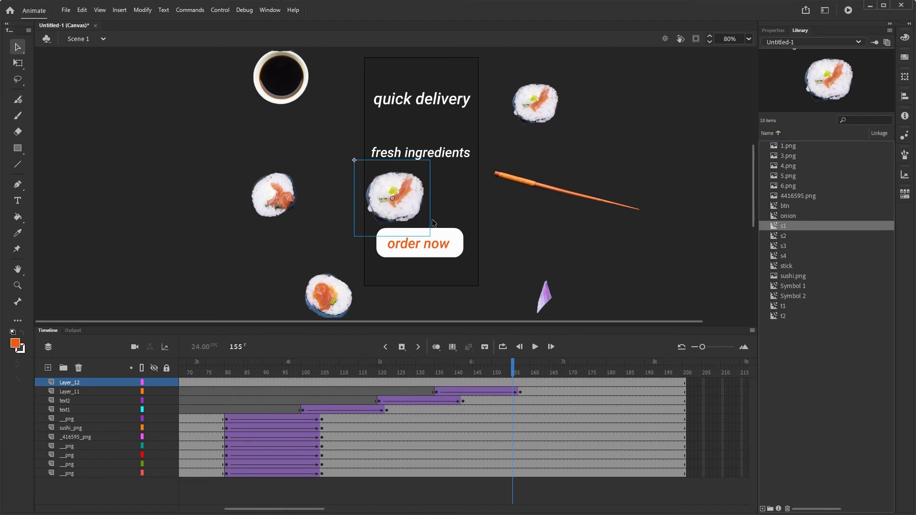
key(q)
drag(429, 236, 422, 228)
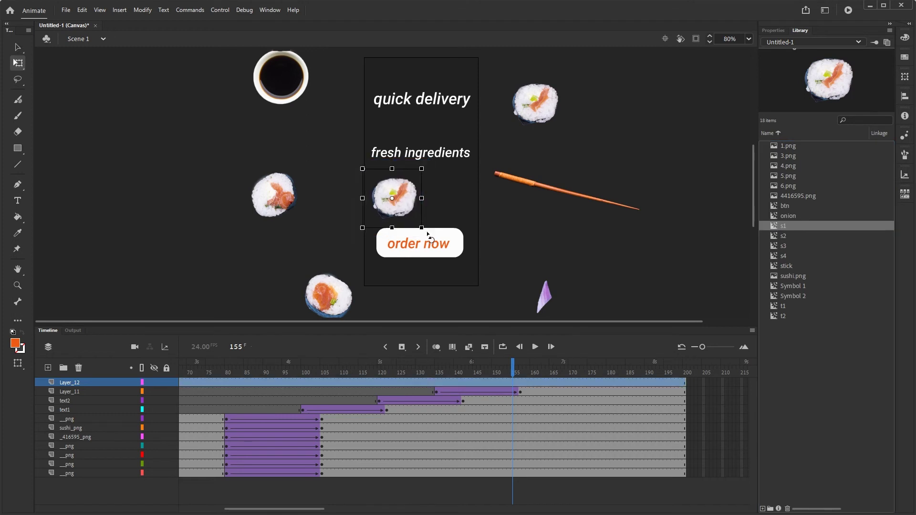
click(829, 342)
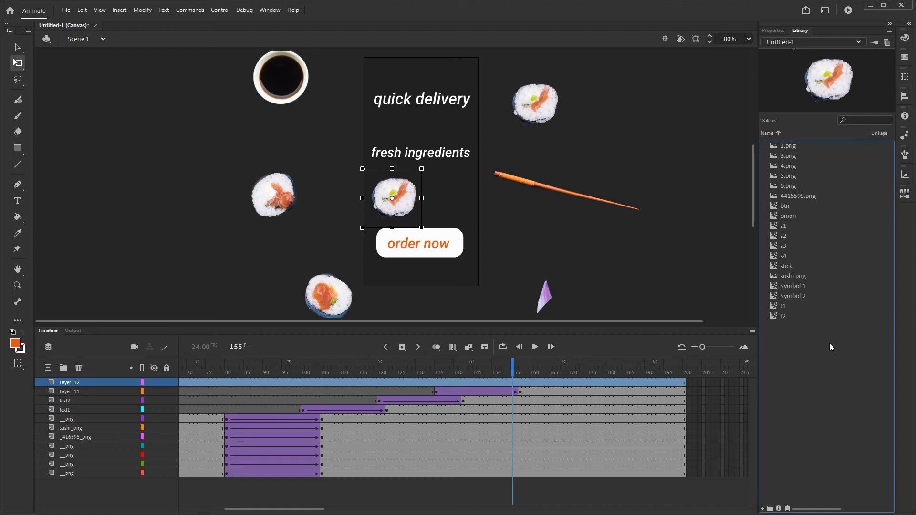
click(785, 205)
click(786, 213)
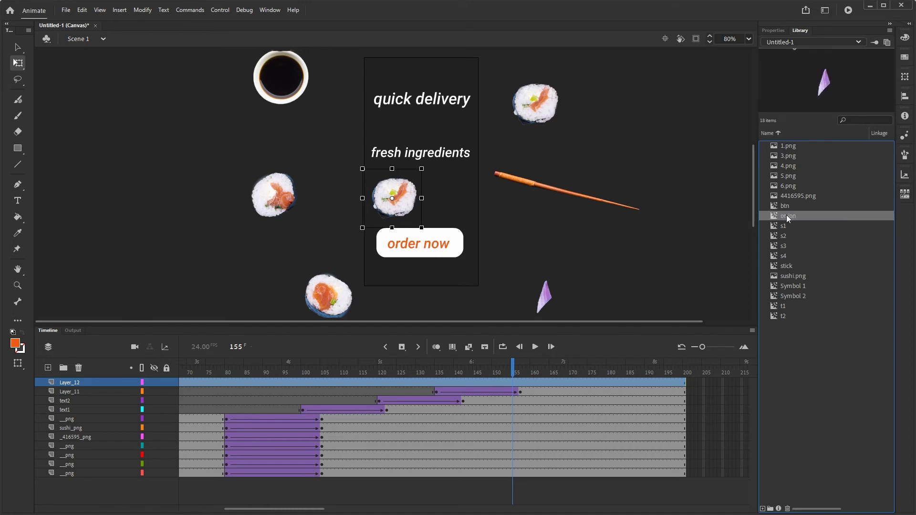
click(791, 297)
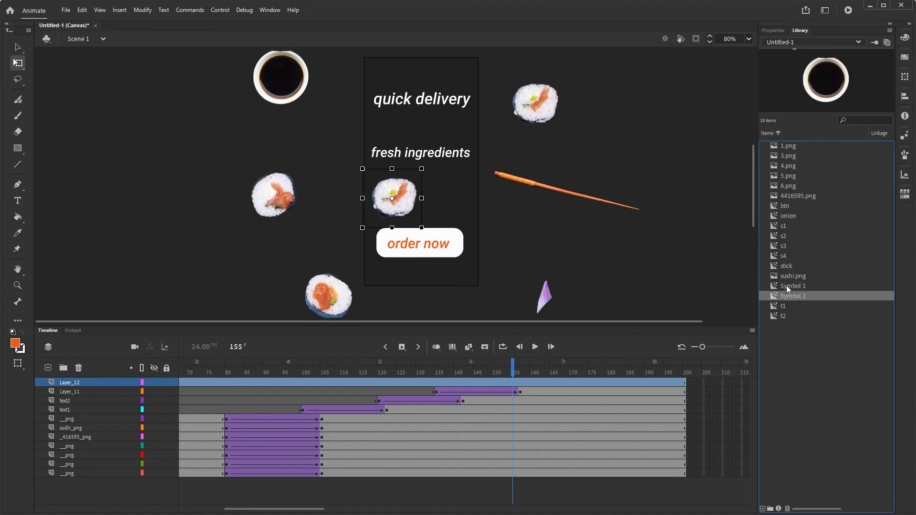
click(790, 286)
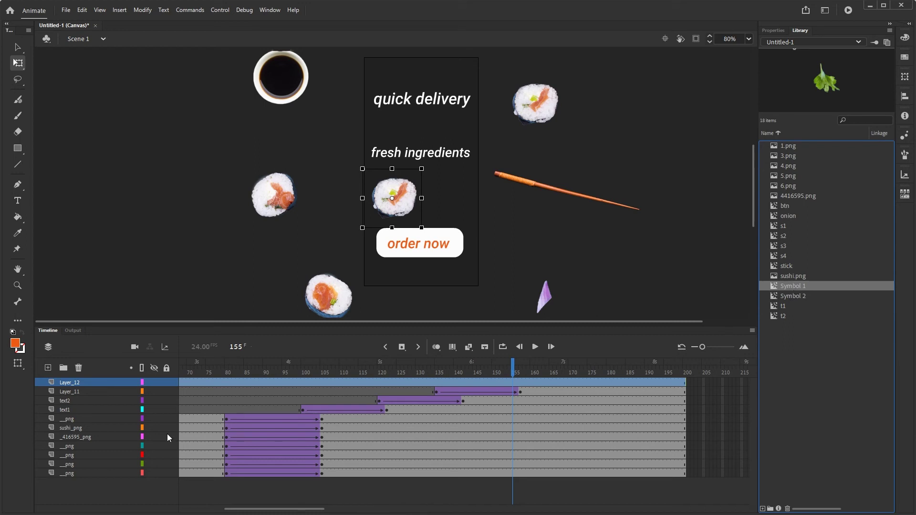
click(47, 368)
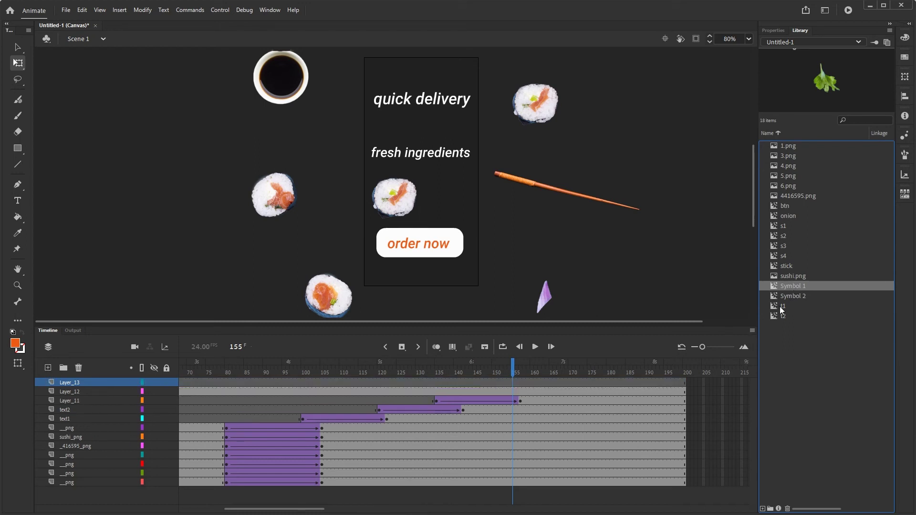
drag(460, 202, 450, 191)
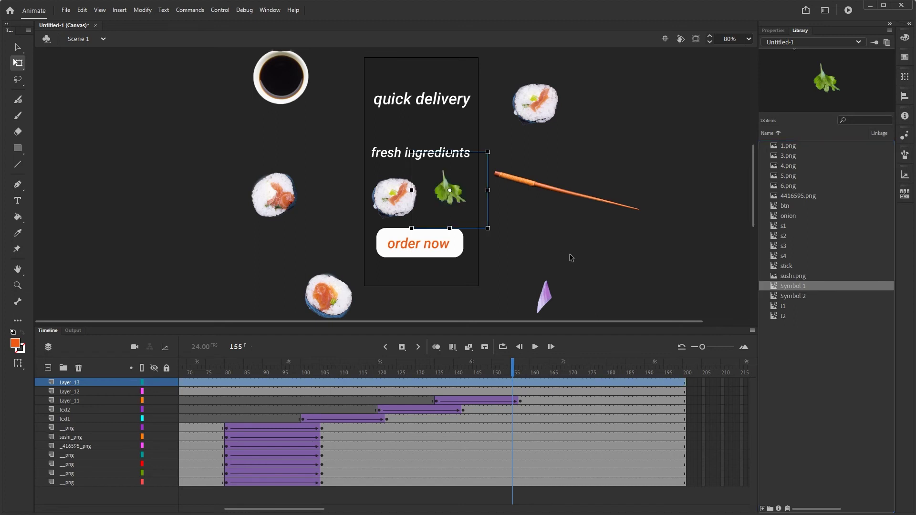
click(586, 248)
click(444, 194)
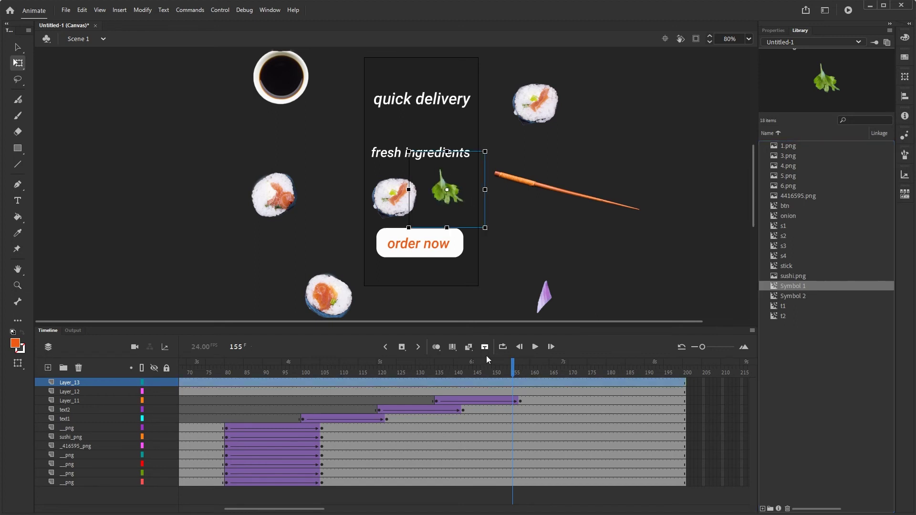
click(513, 373)
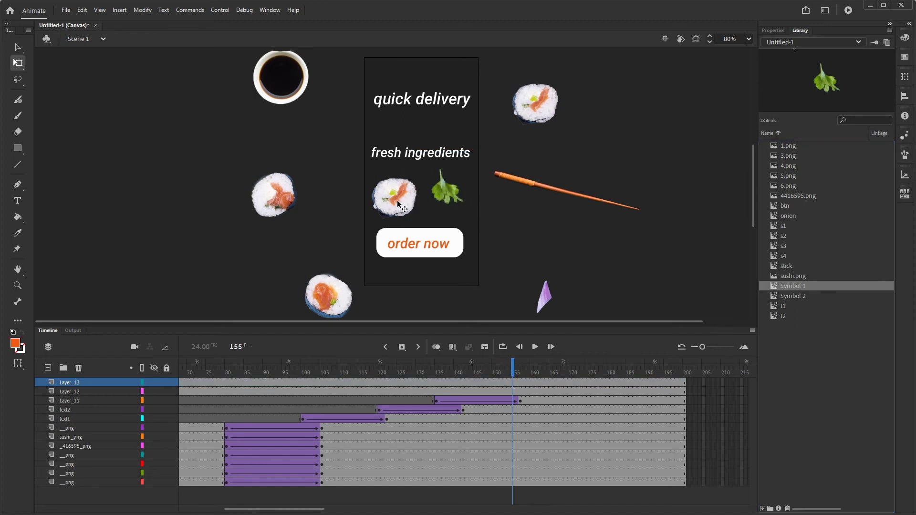
click(510, 372)
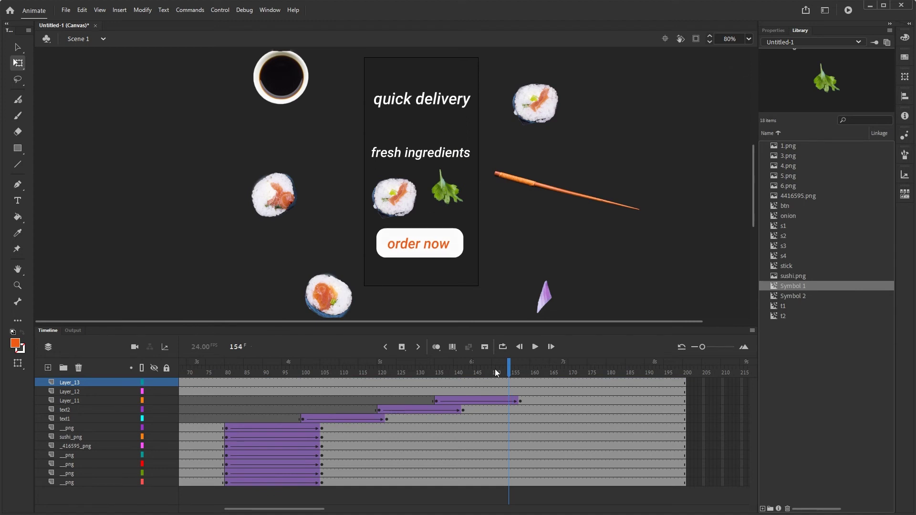
Step: Move the sushi and parsley keyframes on Layer_12/13 to frame 151 and add keyframes at 167
key(Return)
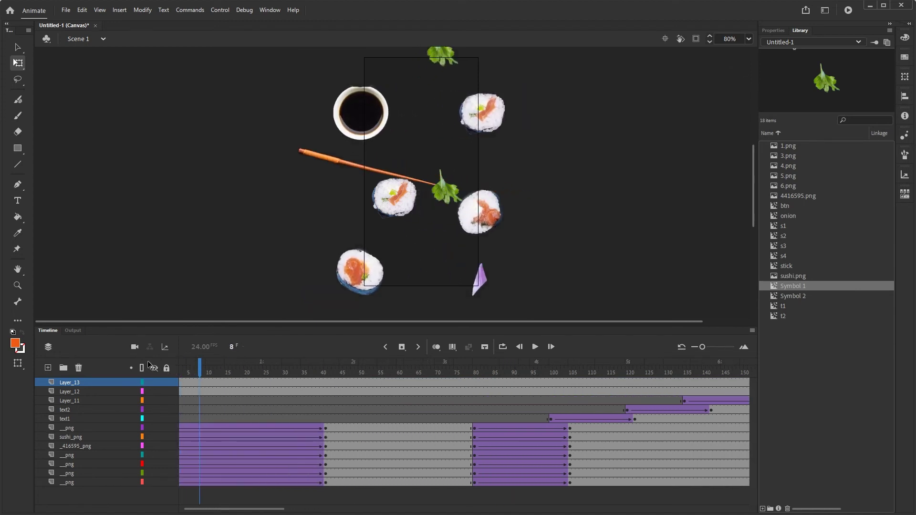
click(180, 391)
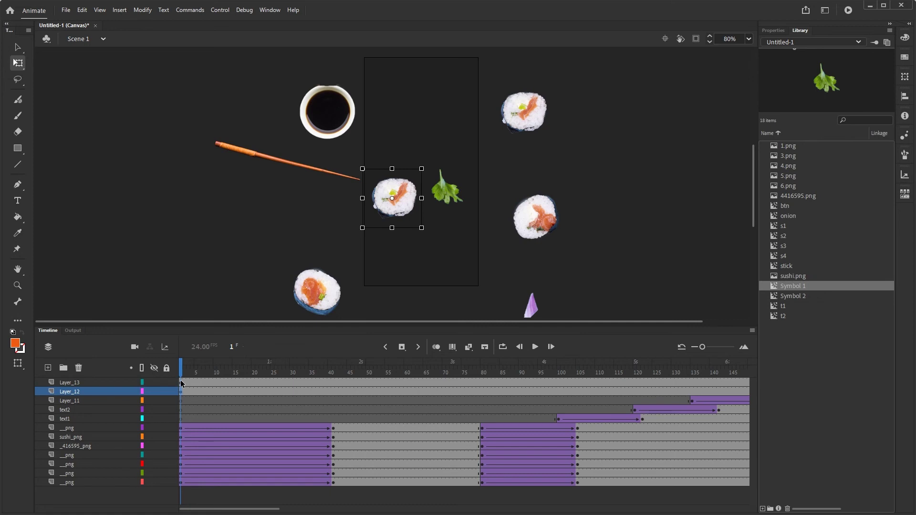
shift+click(181, 383)
drag(182, 383, 542, 381)
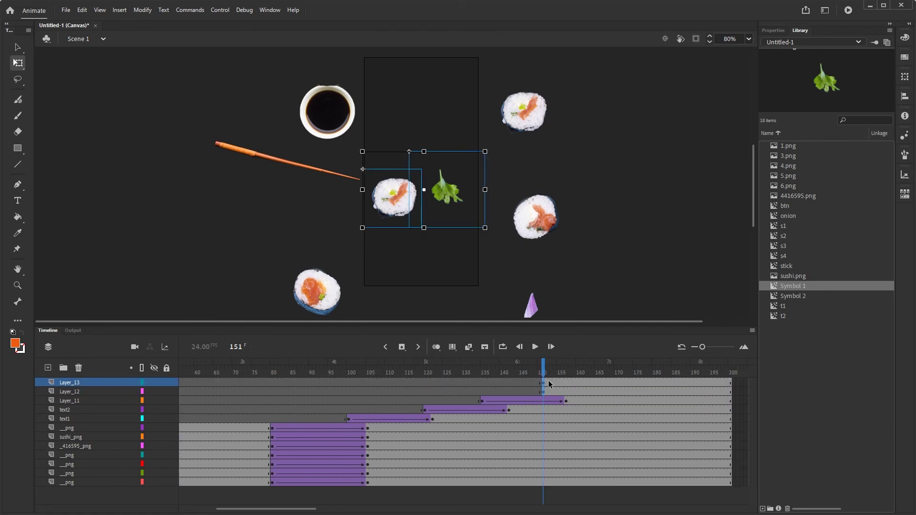
click(604, 392)
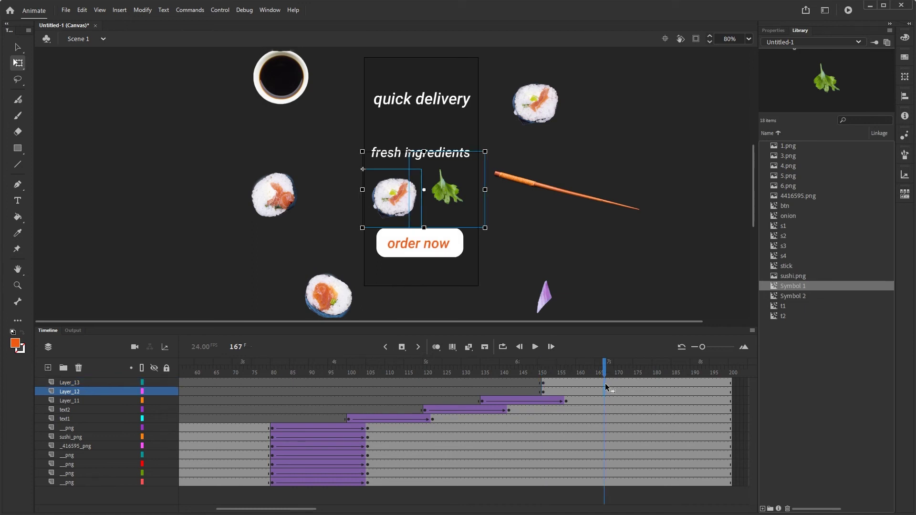
key(F6)
Step: Place the parsley and sushi off-banner at frame 151 and create classic tweens to frame 167
click(543, 383)
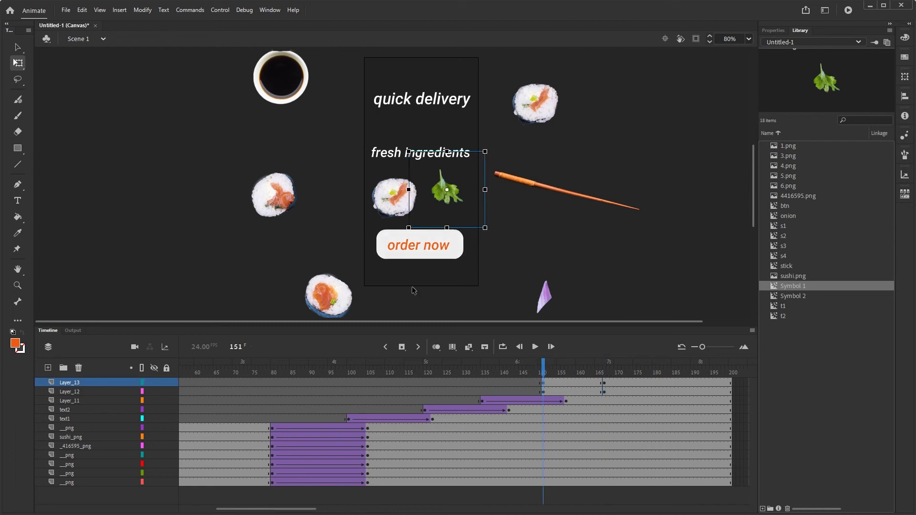
drag(444, 197, 512, 196)
drag(401, 208, 336, 209)
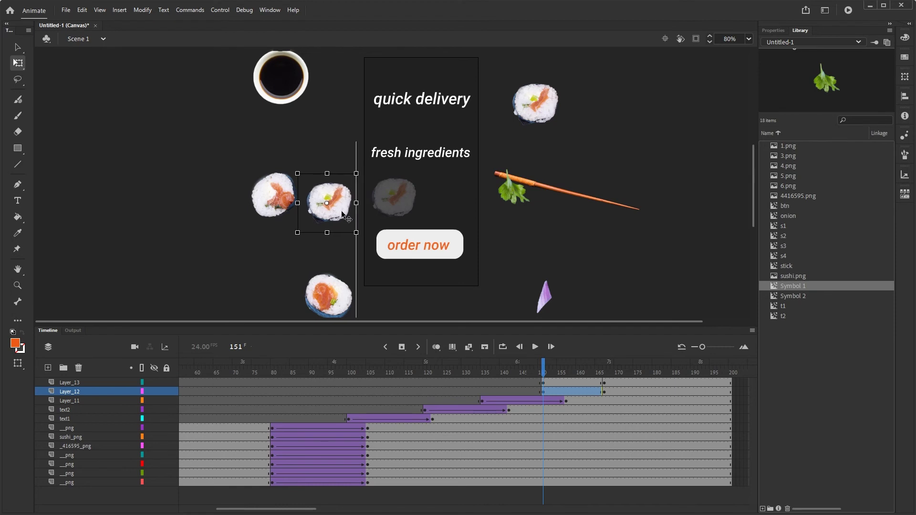
click(562, 393)
drag(562, 392, 544, 383)
key(ctrl+shift+t)
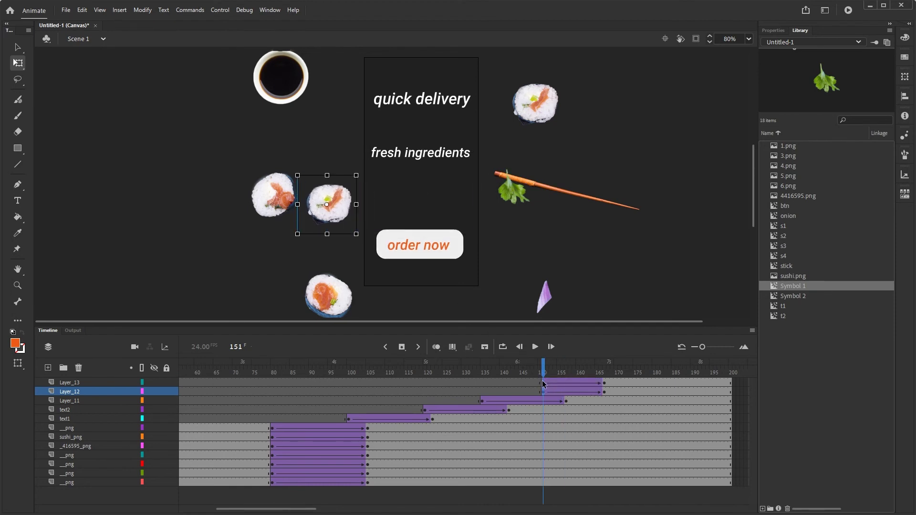
click(782, 32)
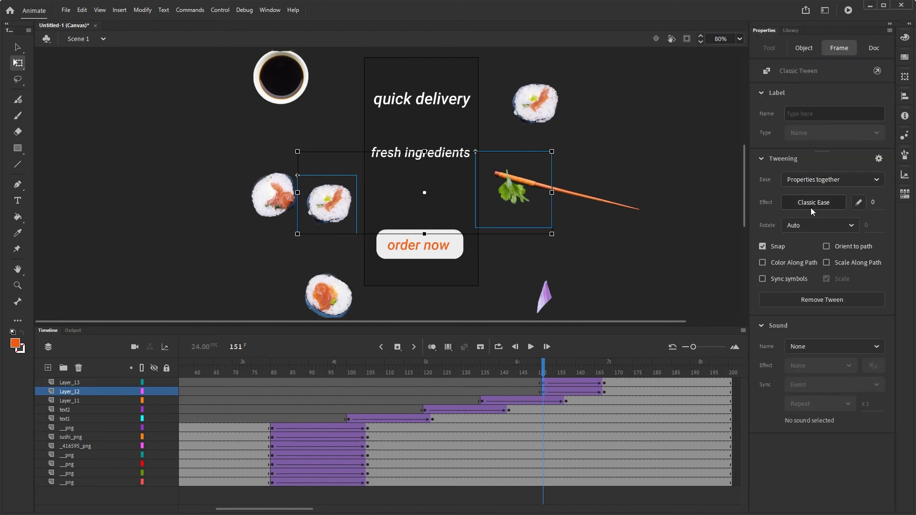
Step: Apply a Quad ease-out to the sushi and parsley tweens
click(831, 202)
click(595, 273)
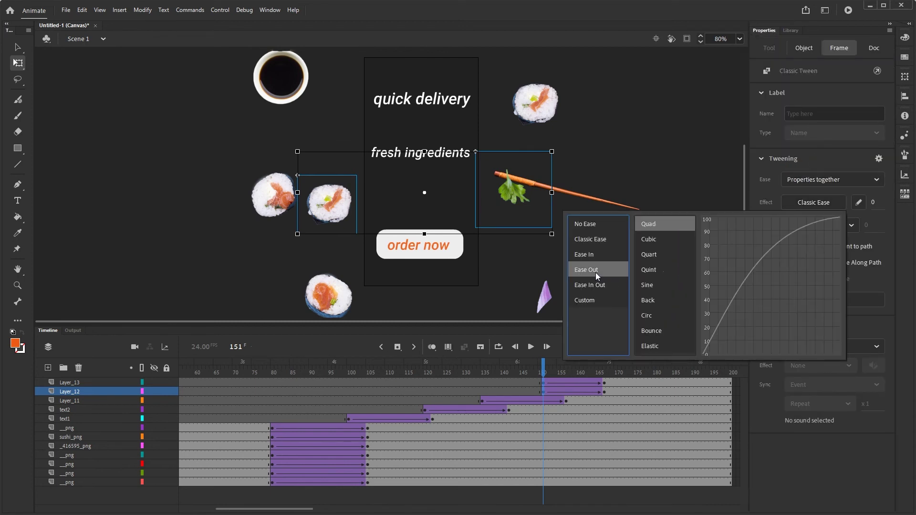
double_click(649, 238)
Step: Move the sushi and parsley tweens earlier so they start around frame 124
click(598, 392)
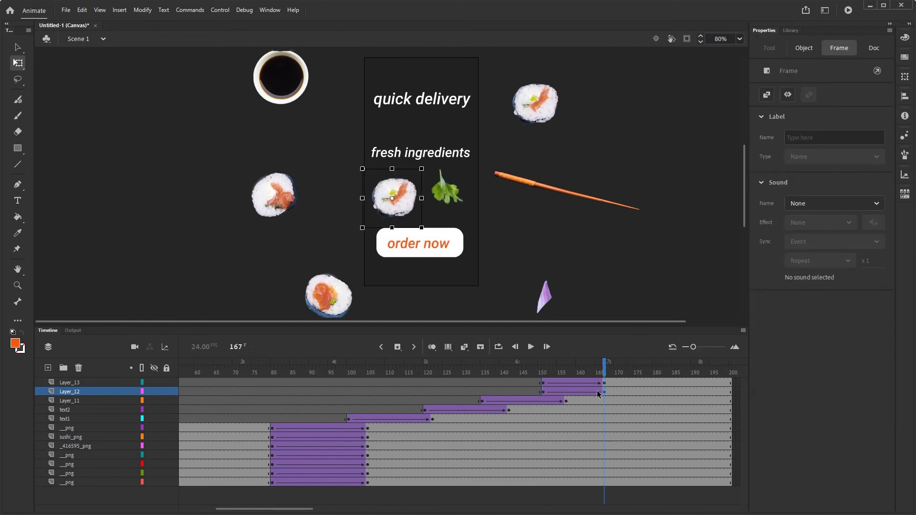
shift+click(543, 382)
drag(542, 381, 443, 379)
drag(458, 360, 528, 362)
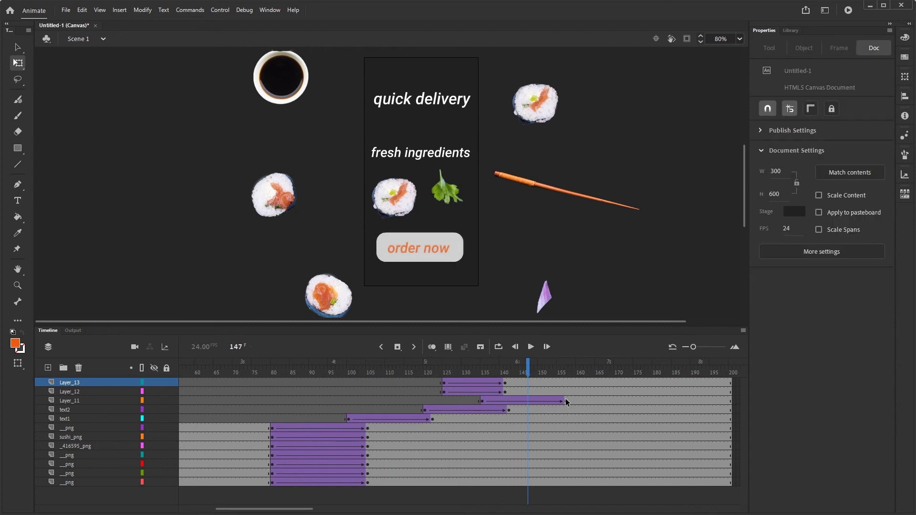
Step: Delay the order now button's entrance to frame 156 and shift the parsley's entrance about 6 frames later
click(565, 400)
click(482, 402)
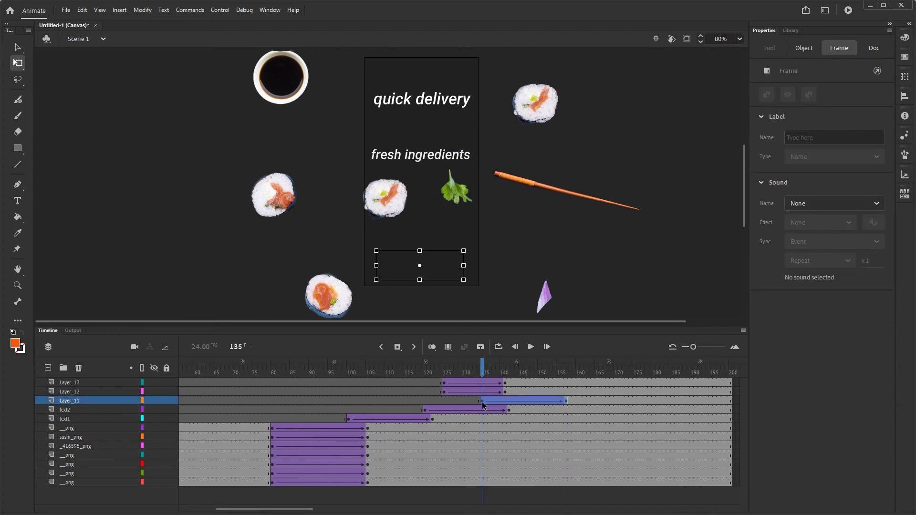
drag(483, 405, 565, 402)
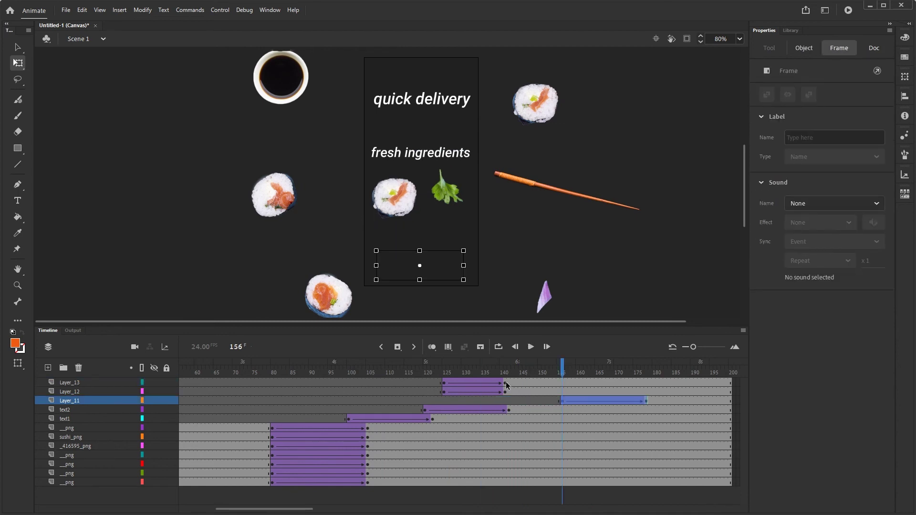
click(505, 383)
click(443, 382)
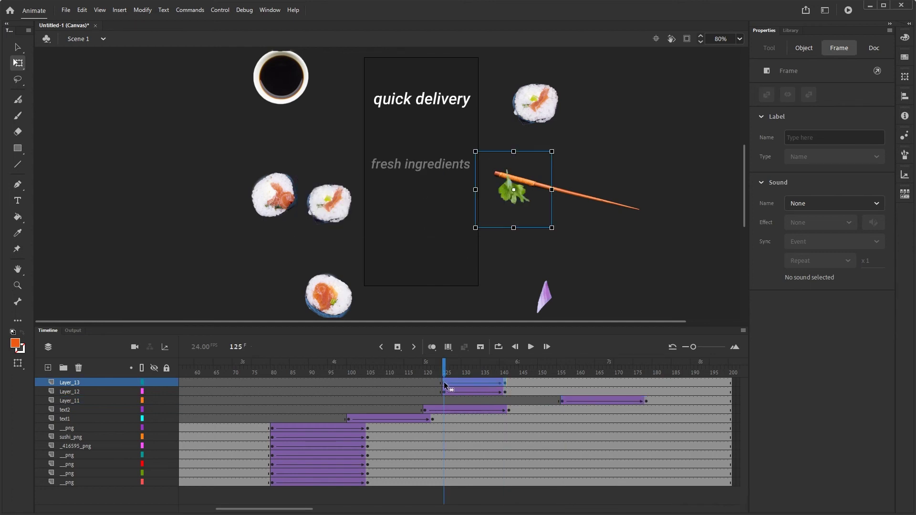
drag(444, 383, 634, 351)
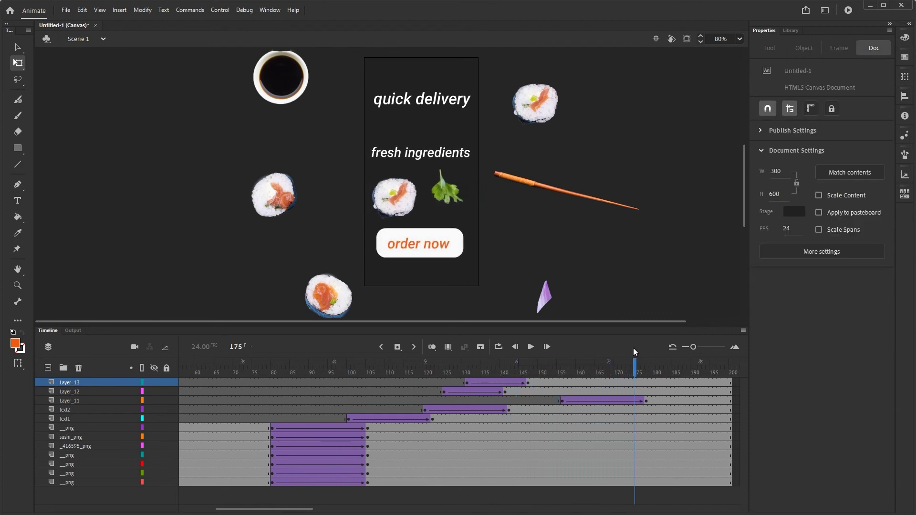
Step: Lower the order now button at its end and start keyframes, then test the banner with Ctrl+Enter
click(646, 401)
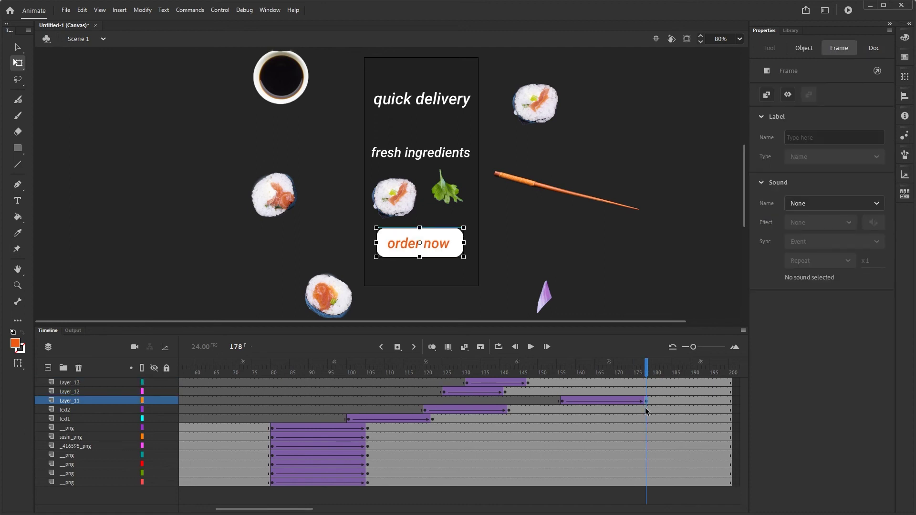
key(shift+Down)
key(shift+Down)
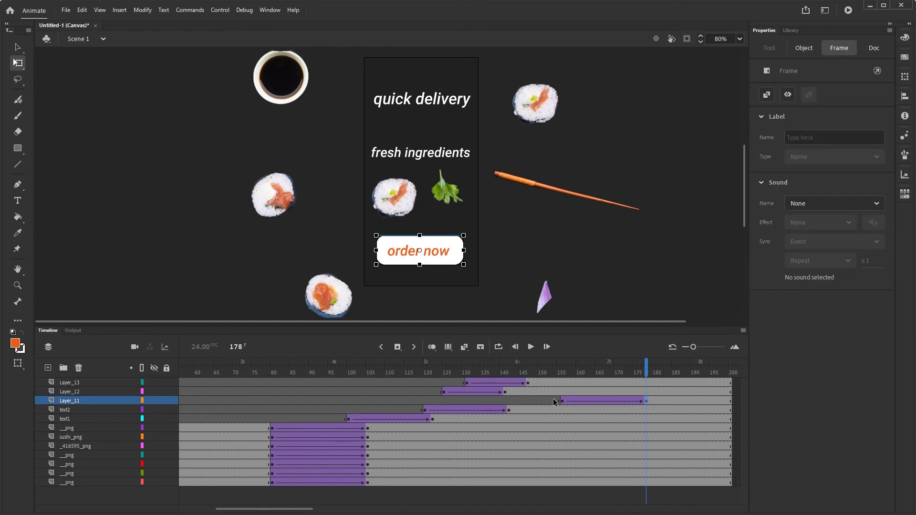
click(562, 400)
key(shift+Down)
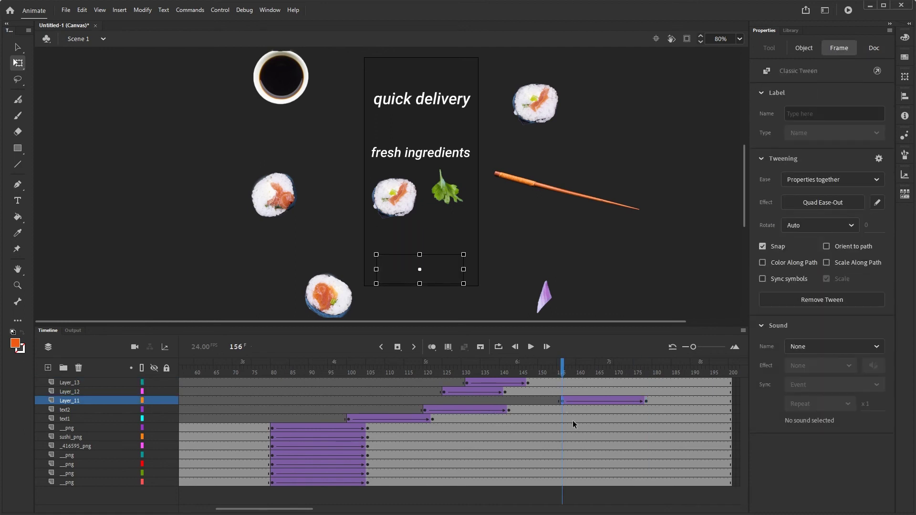
key(shift+Down)
click(568, 233)
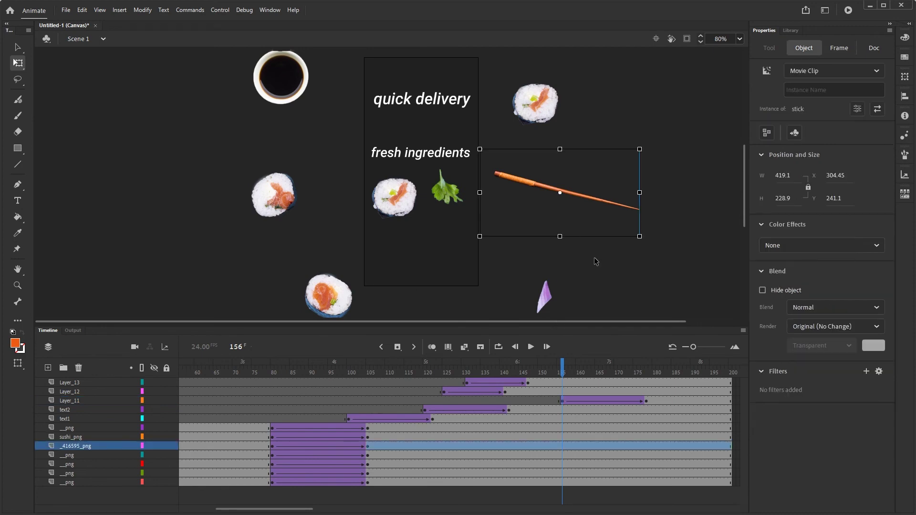
key(ctrl+Return)
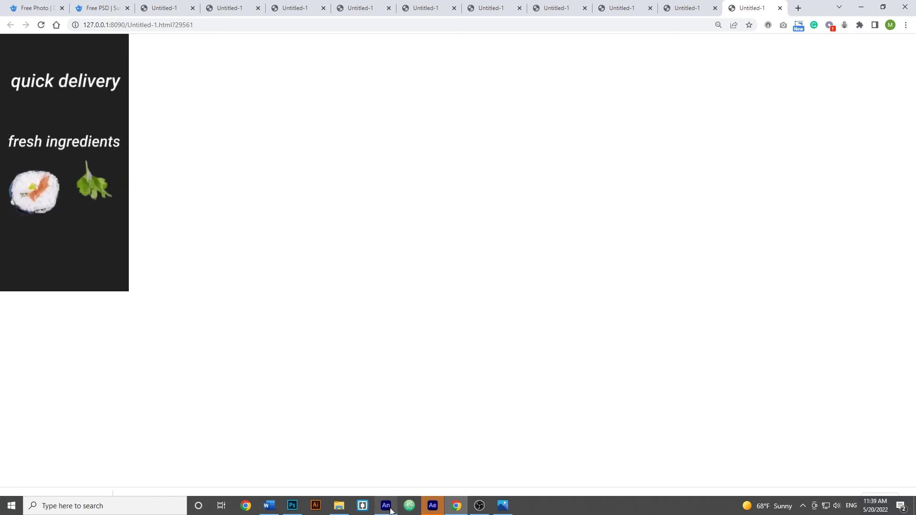
Step: Leave the Chrome preview and return to the Animate banner document
mouse_move(390, 509)
click(338, 466)
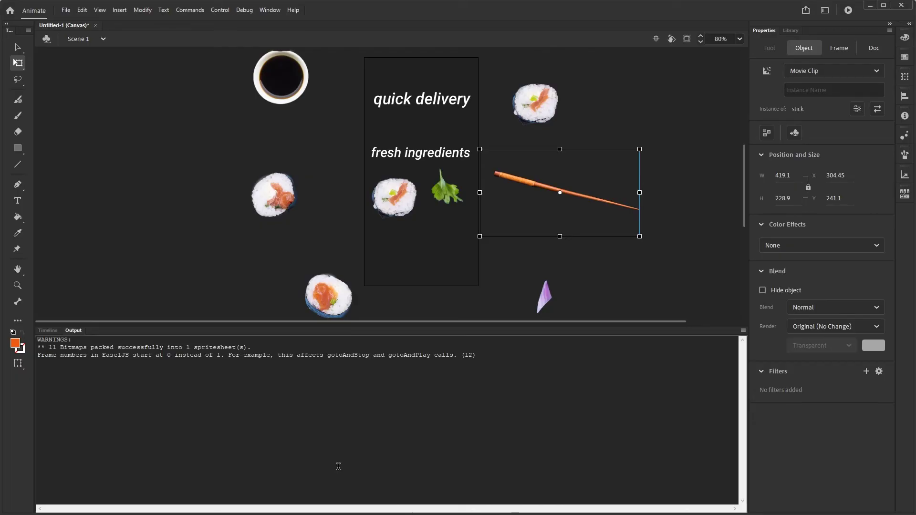
Step: Move the quick delivery tween several frames earlier, check playback, then move the fresh ingredients tween earlier
click(47, 330)
drag(562, 371, 356, 394)
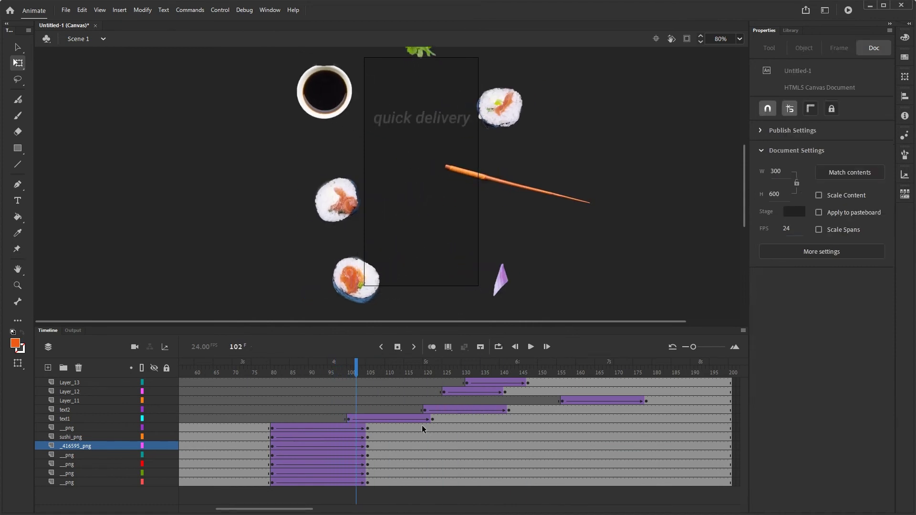
click(431, 420)
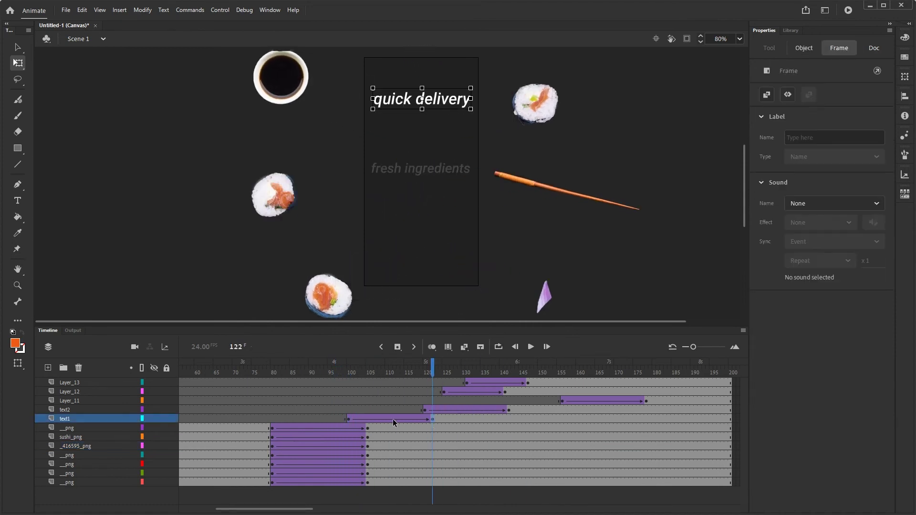
click(348, 419)
drag(349, 419, 329, 418)
drag(331, 381, 307, 382)
key(Return)
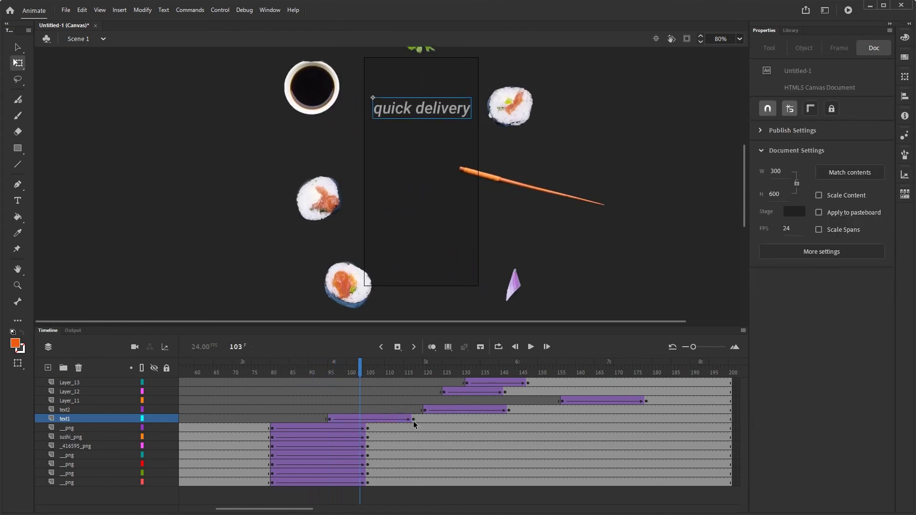
drag(330, 419, 315, 420)
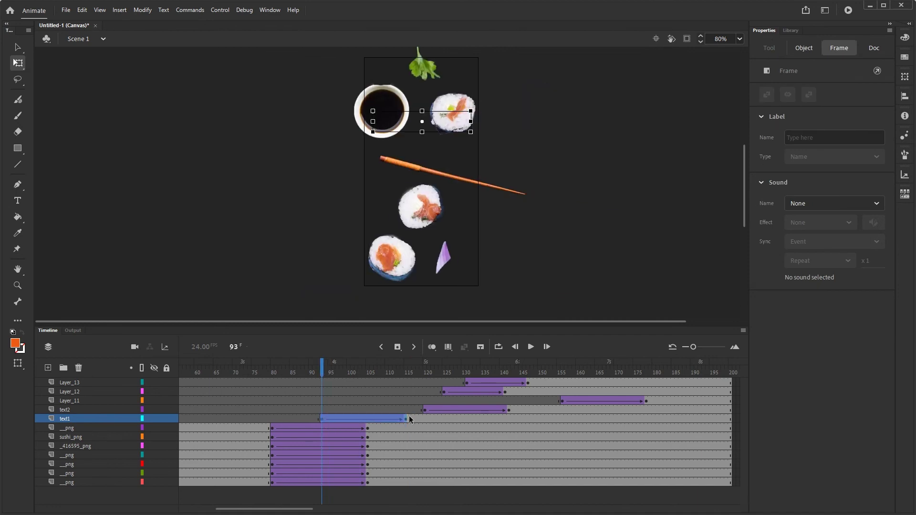
click(509, 410)
drag(425, 411, 408, 409)
Step: Test the retimed banner in Chrome with Ctrl+Enter, then Alt+Tab back to Animate
key(ctrl+Return)
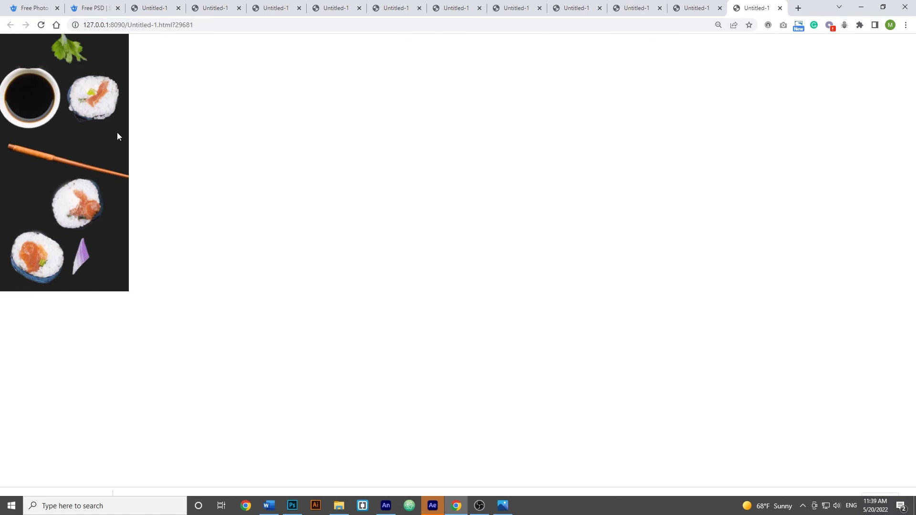
key(alt+Tab)
Step: Add a new Layer_14 and give its frame 1 the script this.stop(); in the Actions panel
click(50, 330)
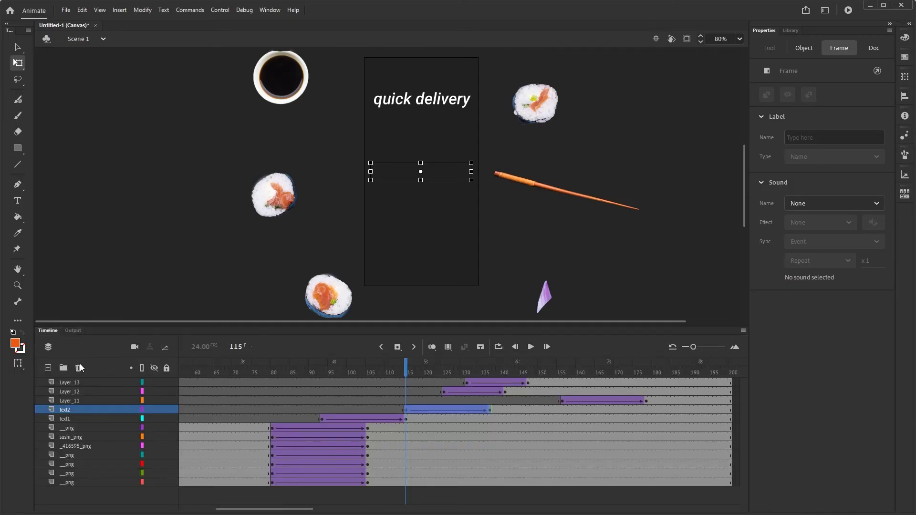
click(72, 383)
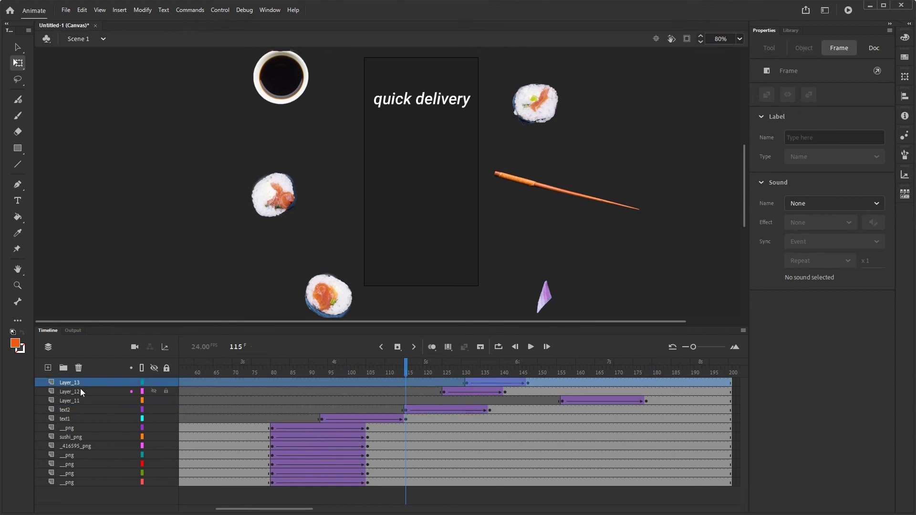
click(48, 367)
drag(257, 508, 184, 507)
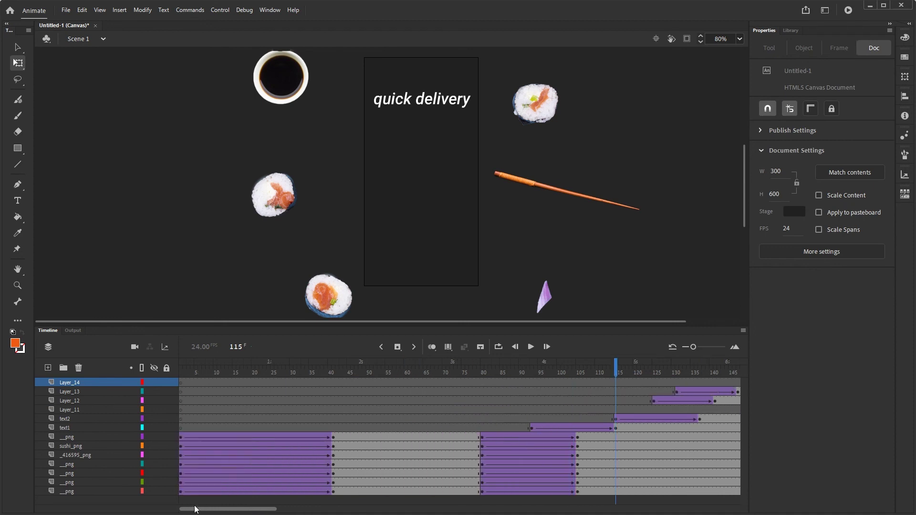
right_click(181, 382)
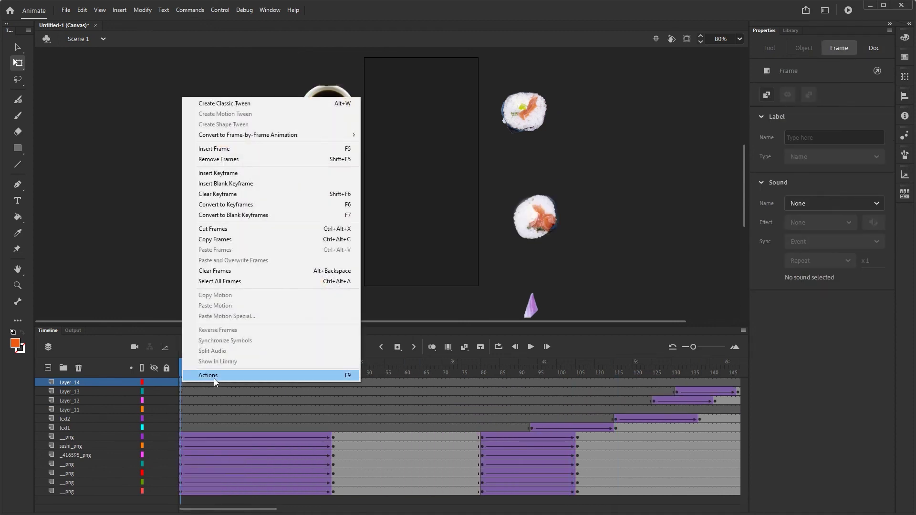
click(213, 378)
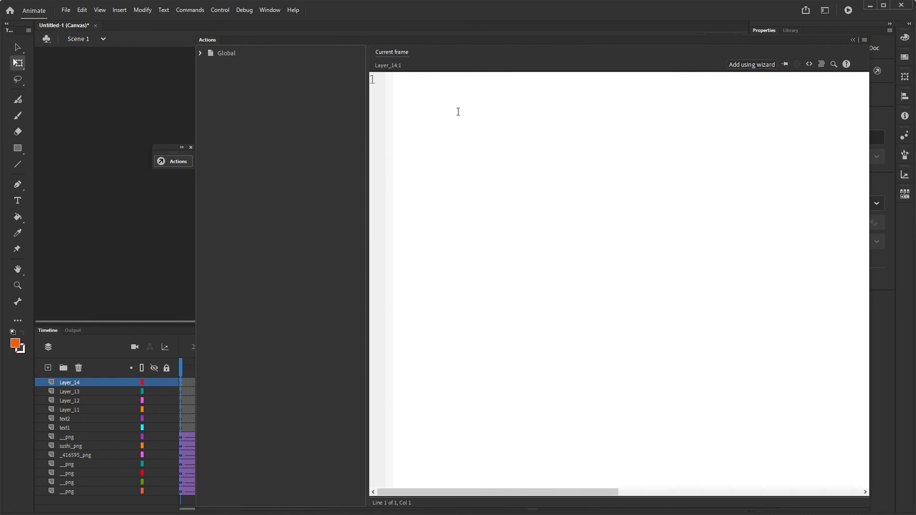
text(this.s)
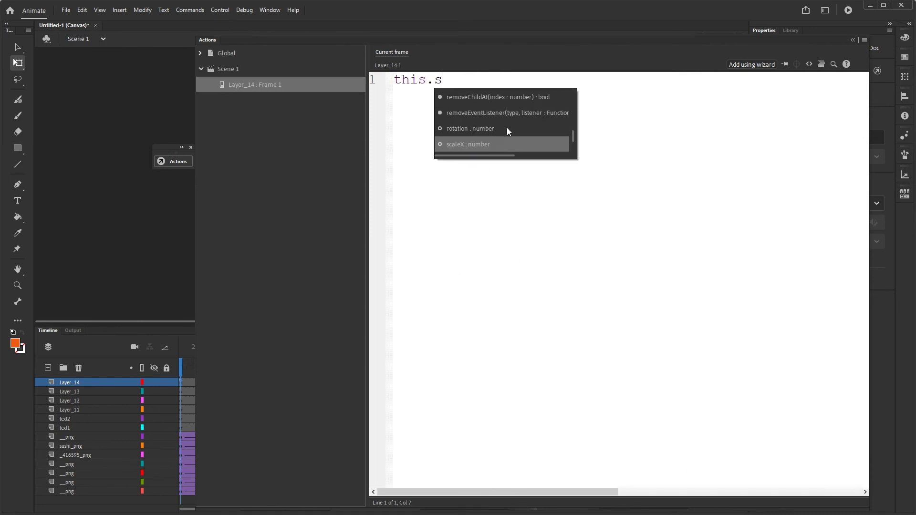
text(top()
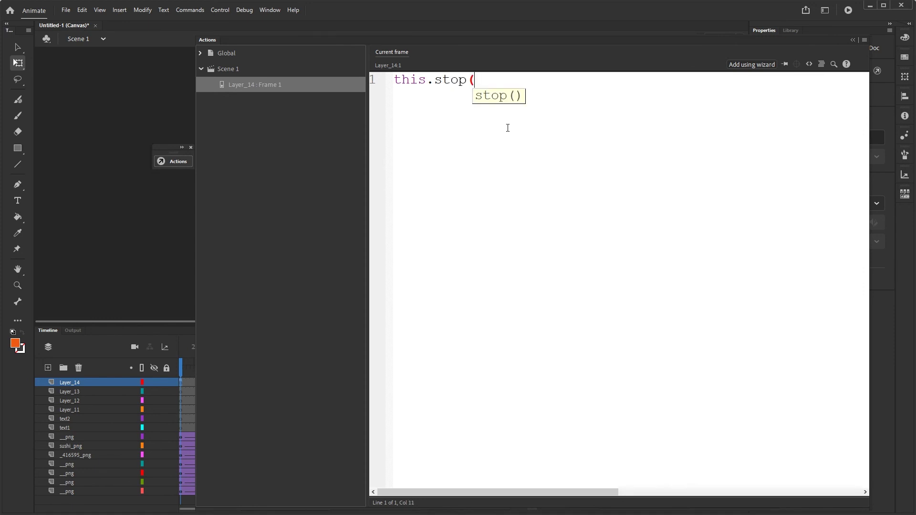
text();)
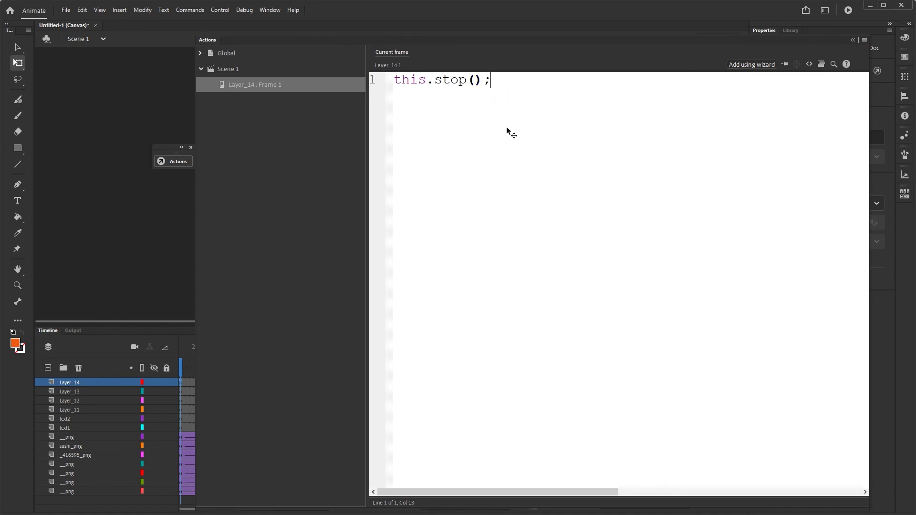
click(853, 40)
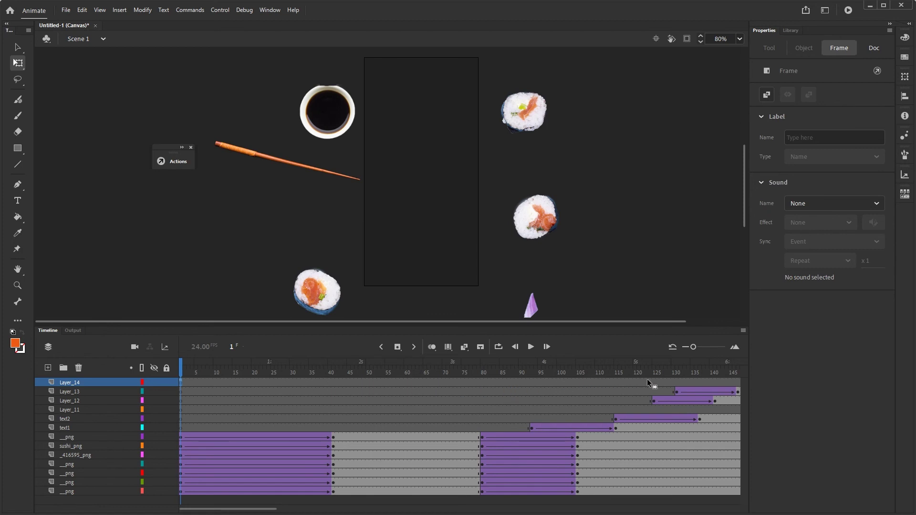
Step: Jump to frame 200 and scrub the timeline to preview the banner's ending, then leave full screen
scroll(740, 383, right, 10)
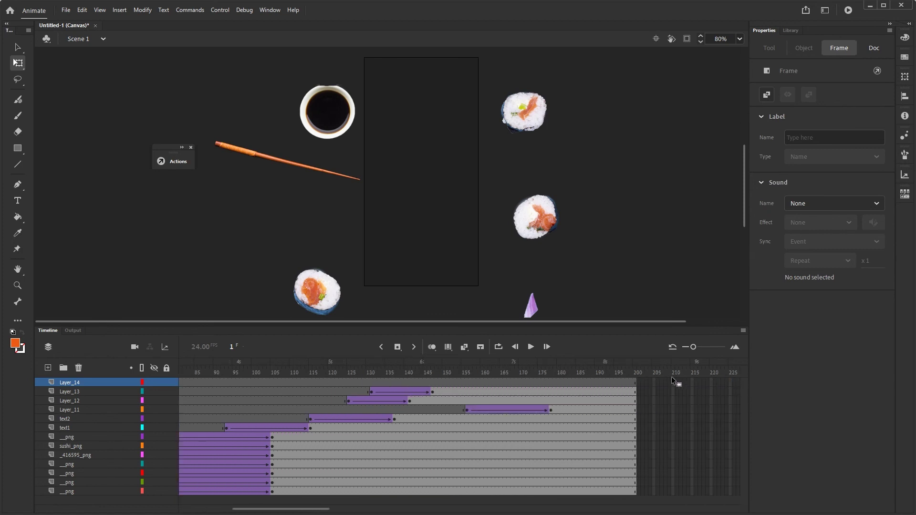
click(636, 382)
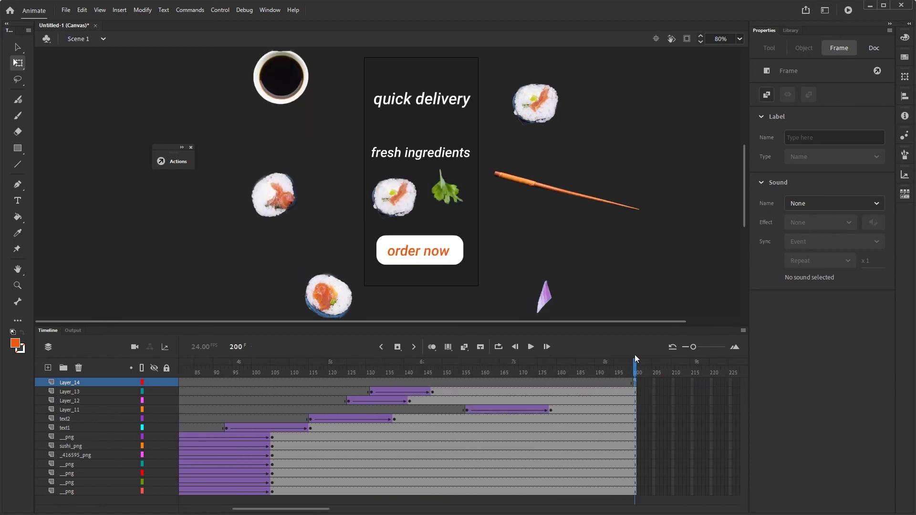
drag(635, 357, 636, 383)
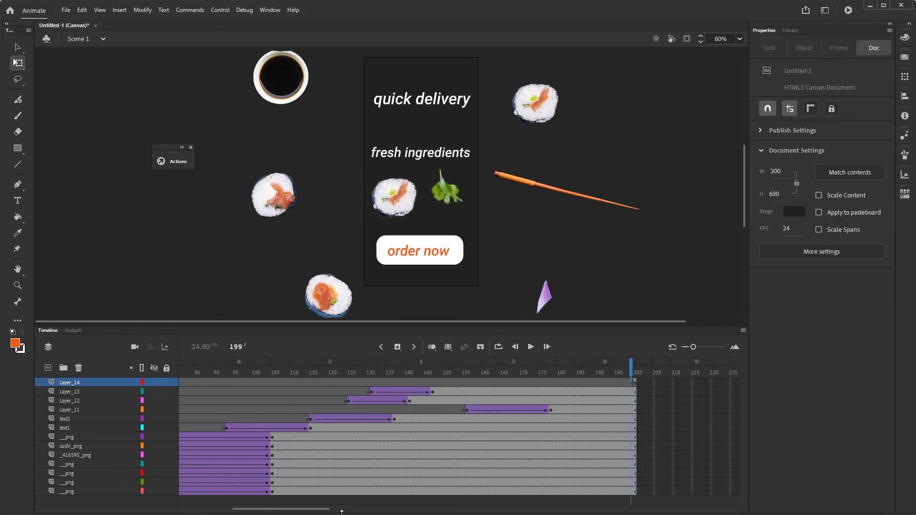
click(882, 4)
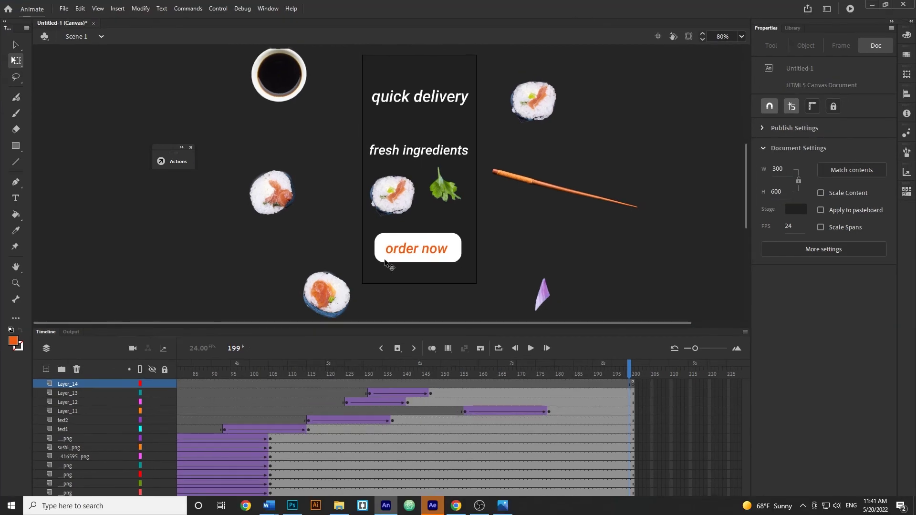
Step: Select and copy the improved two-line loop snippet using == 3 from the forum reply
click(455, 504)
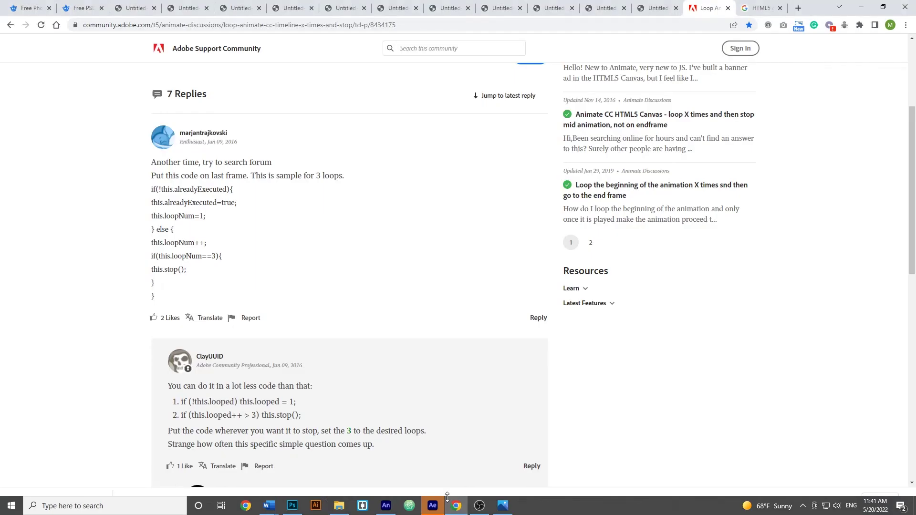
scroll(229, 265, up, 4)
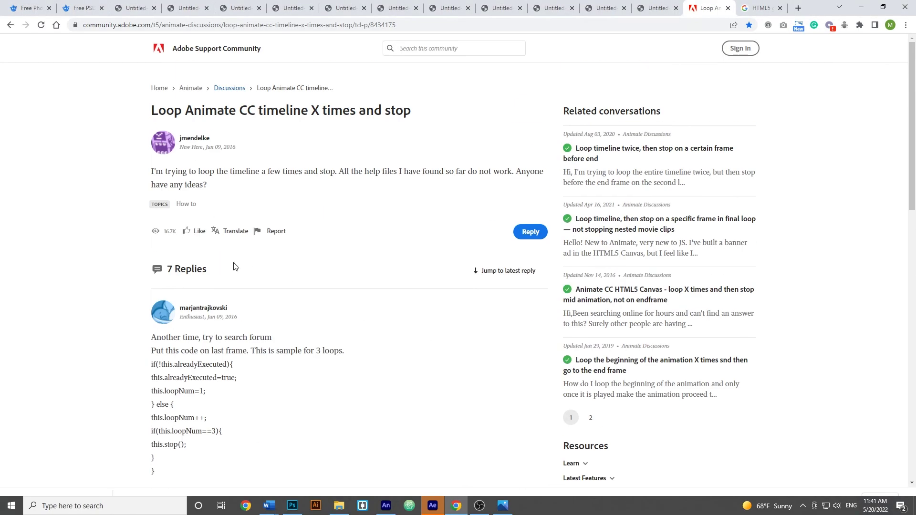
scroll(396, 312, down, 7)
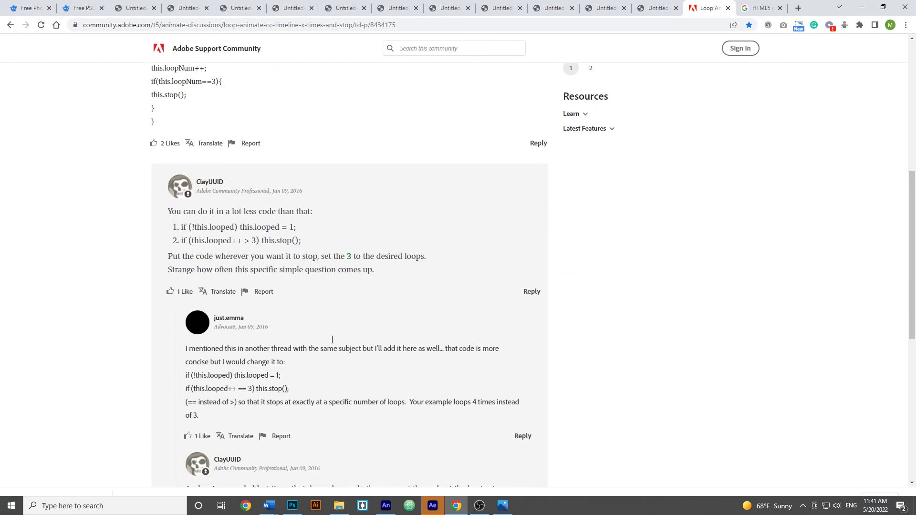
drag(305, 241, 166, 226)
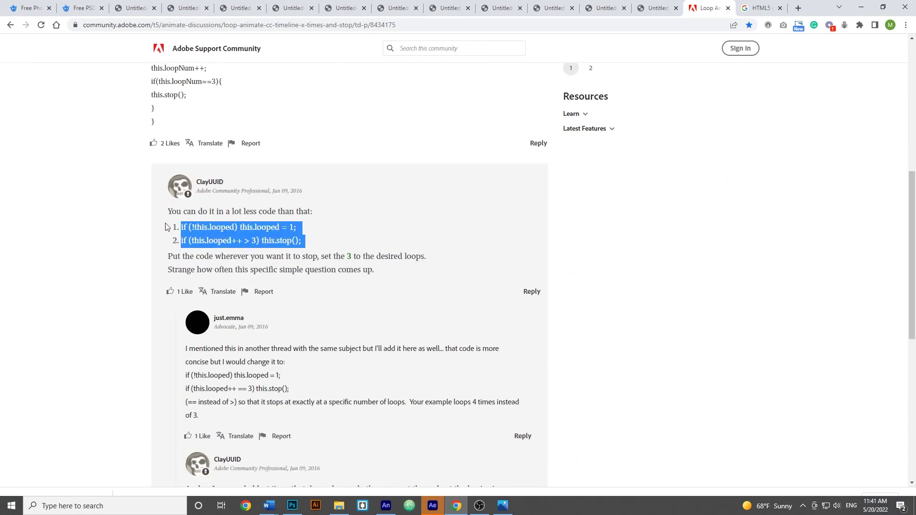
drag(290, 389, 188, 383)
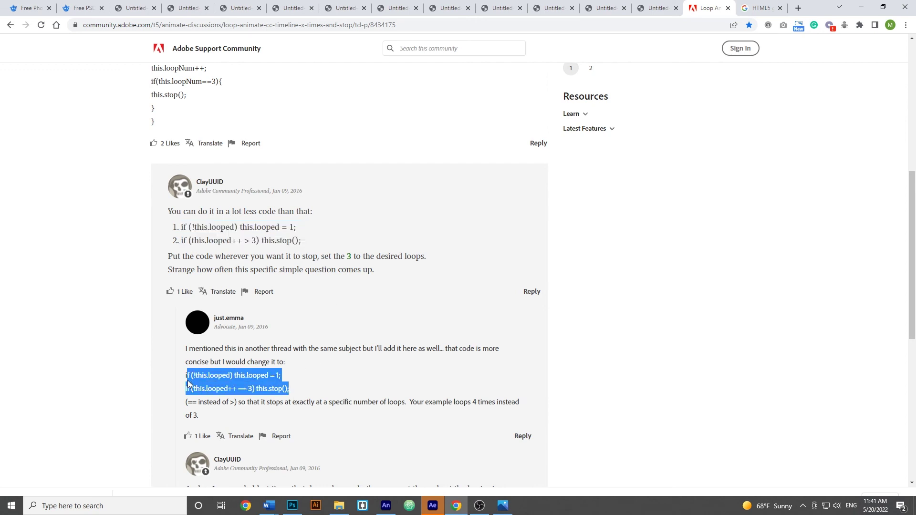
click(247, 241)
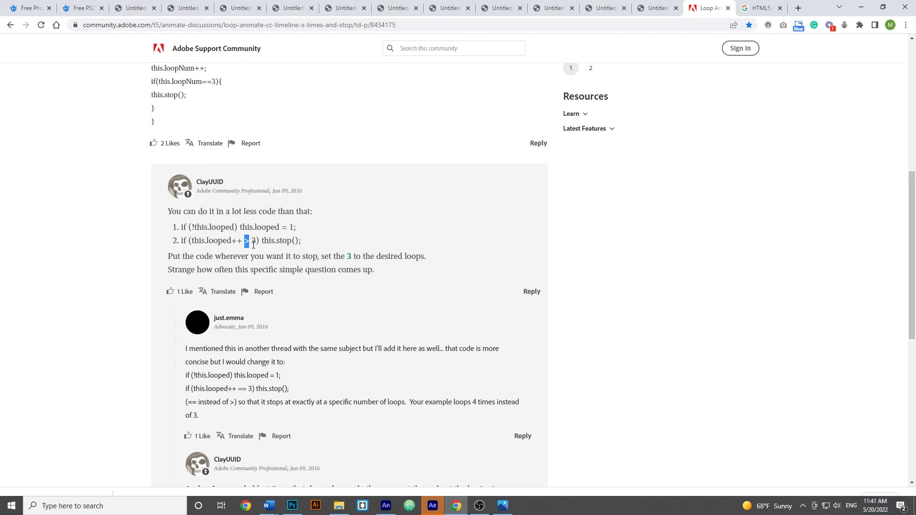
double_click(242, 389)
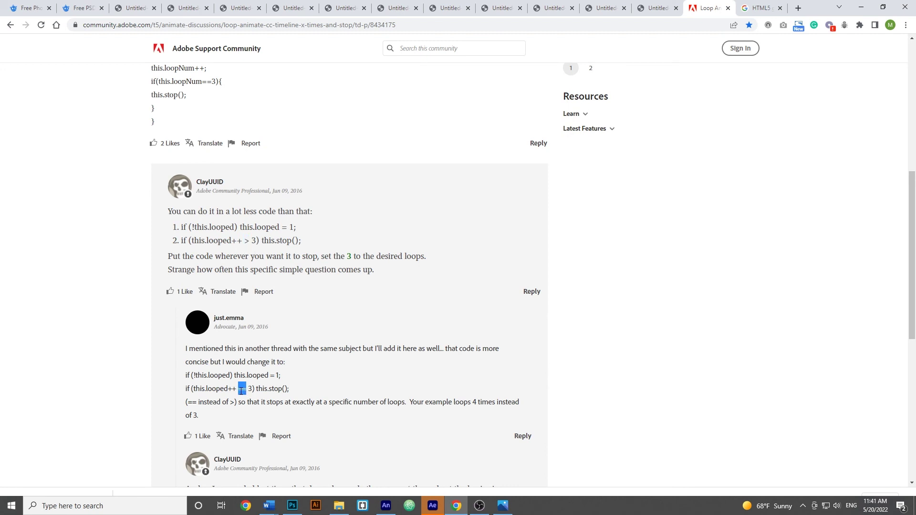
click(293, 394)
drag(295, 394, 182, 380)
key(ctrl+c)
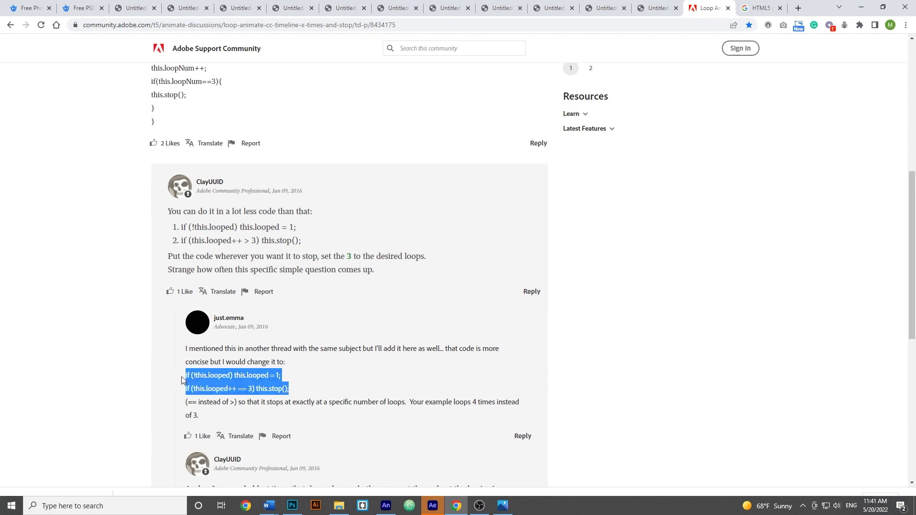
click(386, 506)
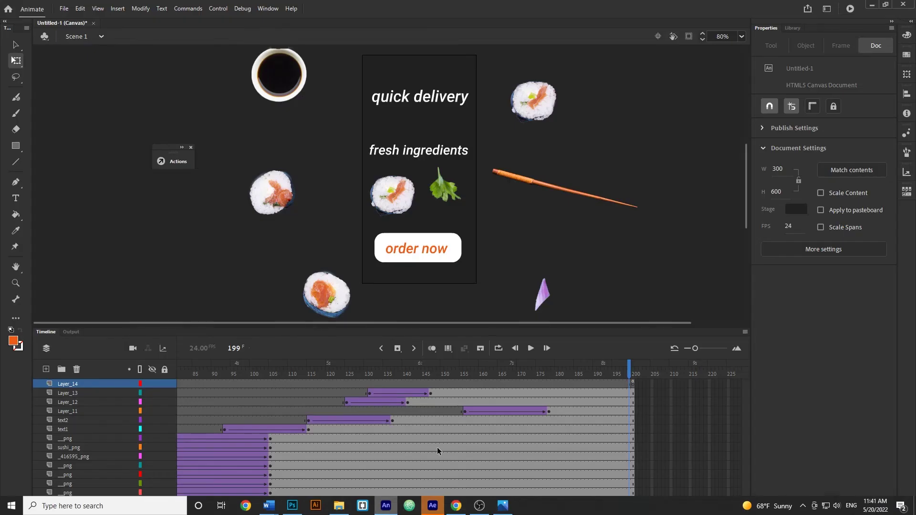
Step: Paste the loop snippet over frame 200's stop code on Layer_14 and change the count from 3 to 2
right_click(631, 386)
click(674, 377)
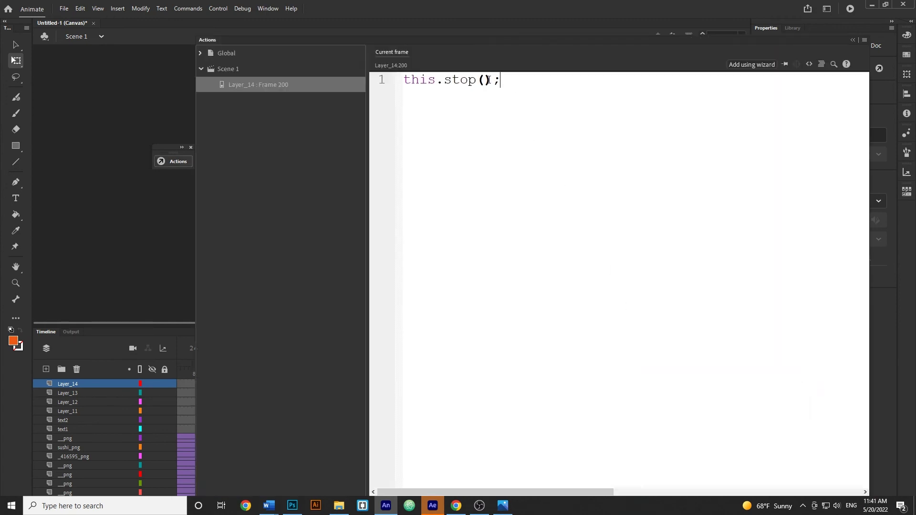
key(ctrl+a)
key(ctrl+v)
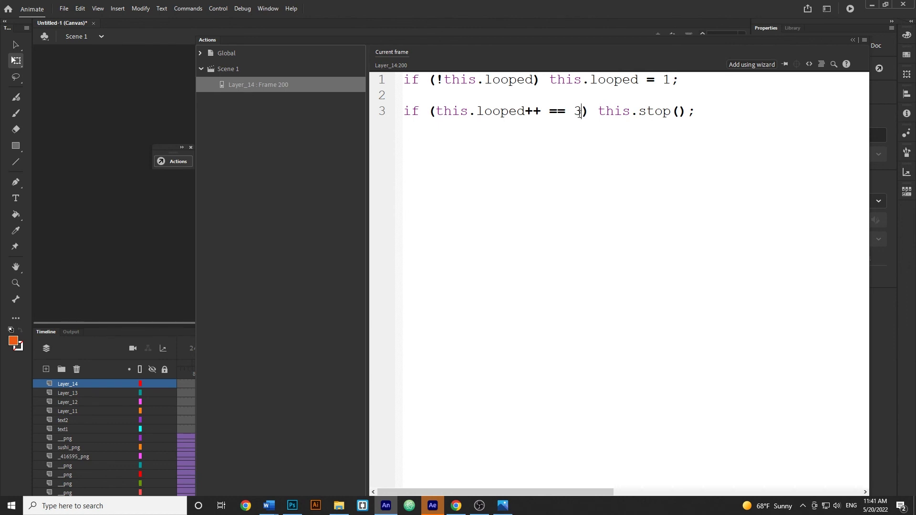
double_click(579, 112)
text(3)
key(BackSpace)
text(2)
click(851, 39)
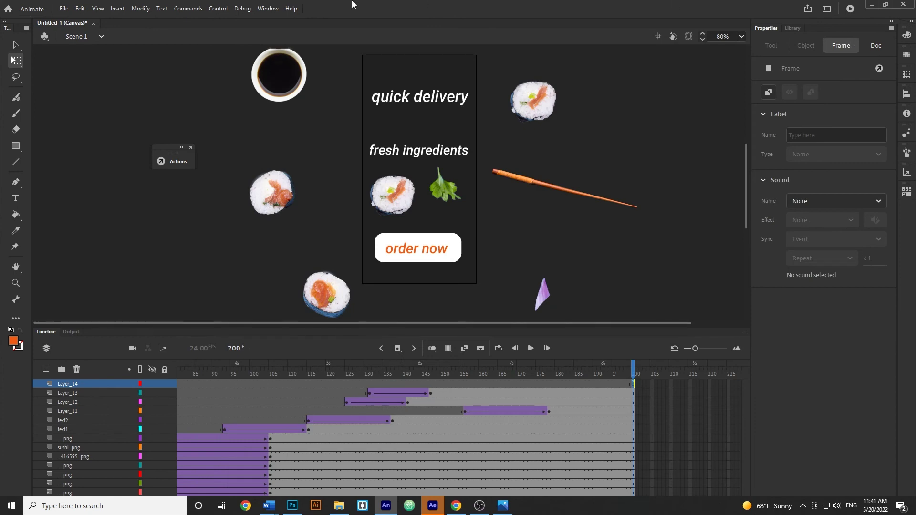
Step: Browse File Explorer to 30 sushi > tutorial to see its freepik, pngs and psd folders
click(338, 505)
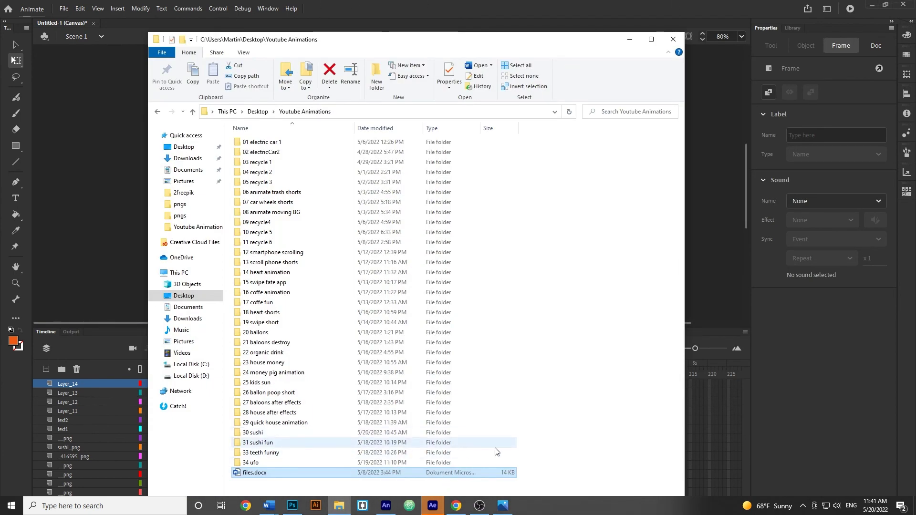
double_click(252, 434)
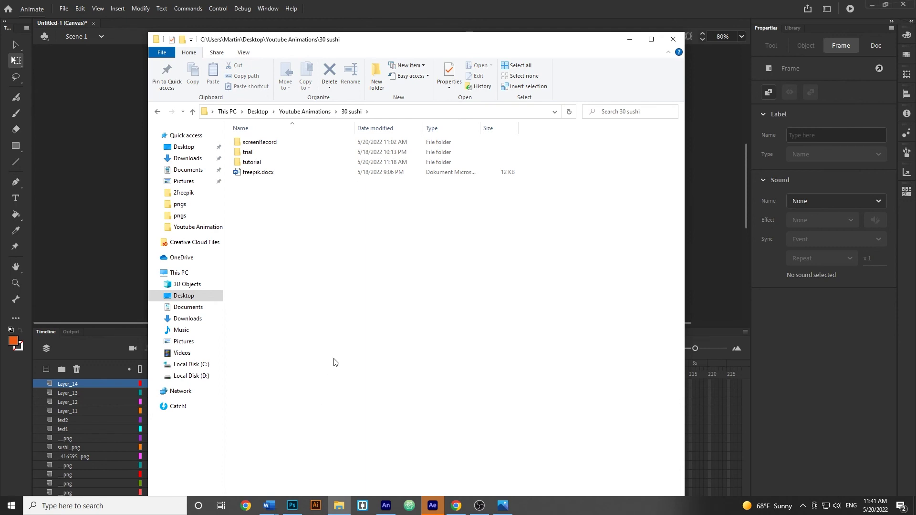
double_click(252, 163)
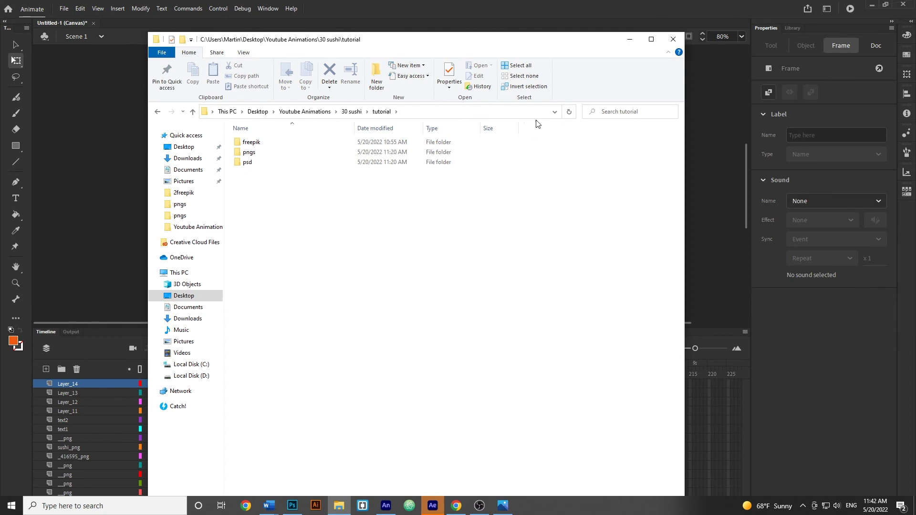
click(629, 39)
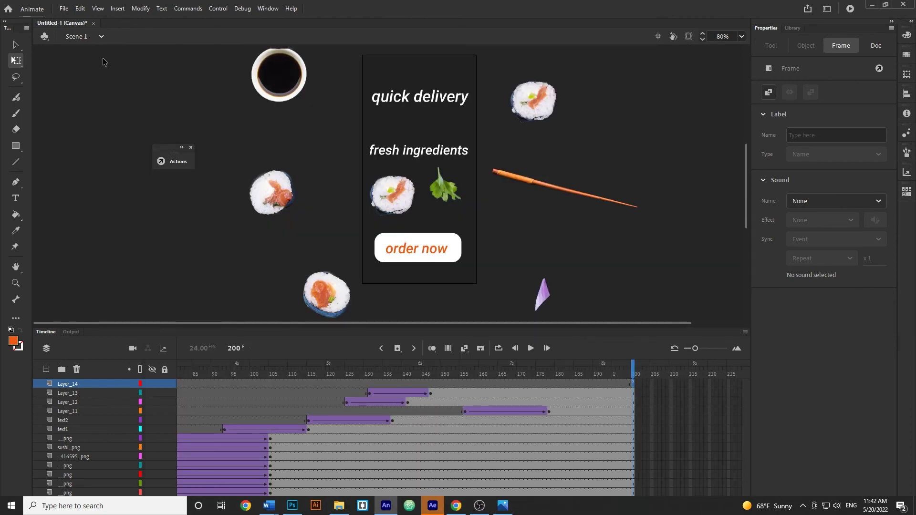
Step: In the save dialog, create a new folder named animate inside the tutorial folder
key(ctrl+s)
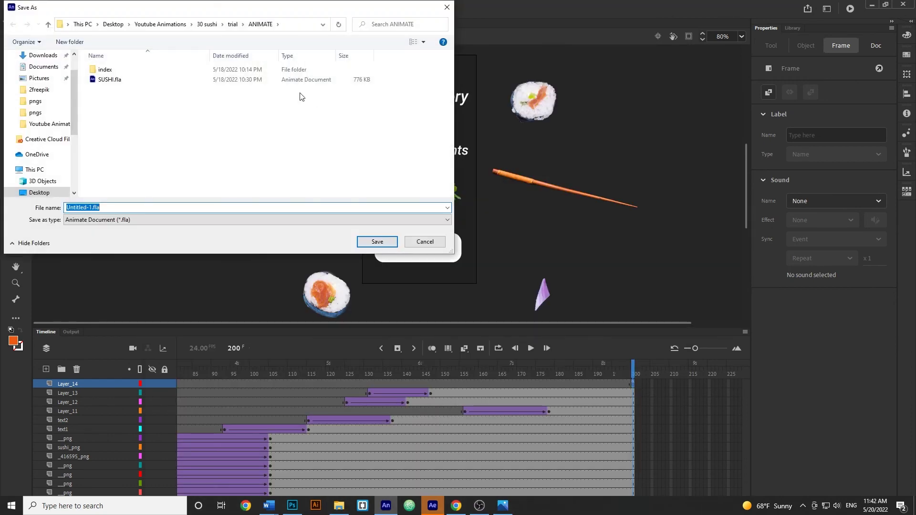
click(207, 24)
double_click(106, 90)
right_click(114, 123)
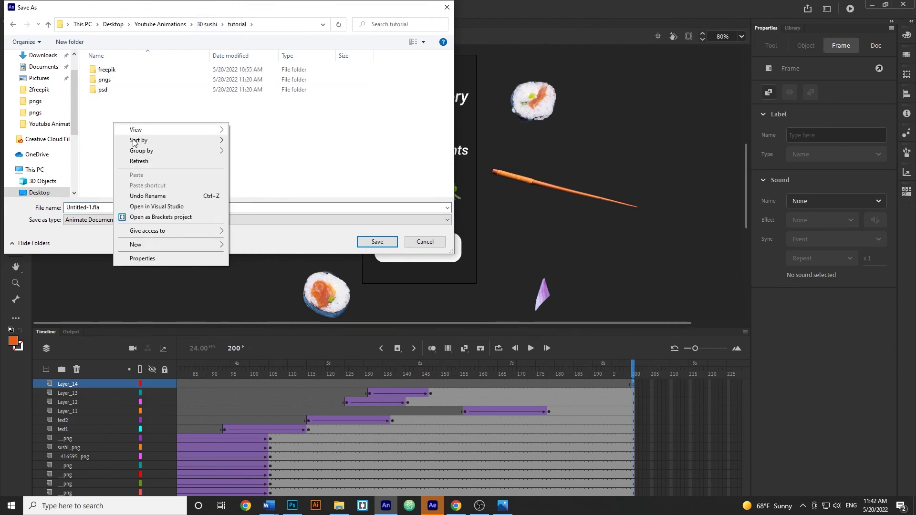
mouse_move(191, 244)
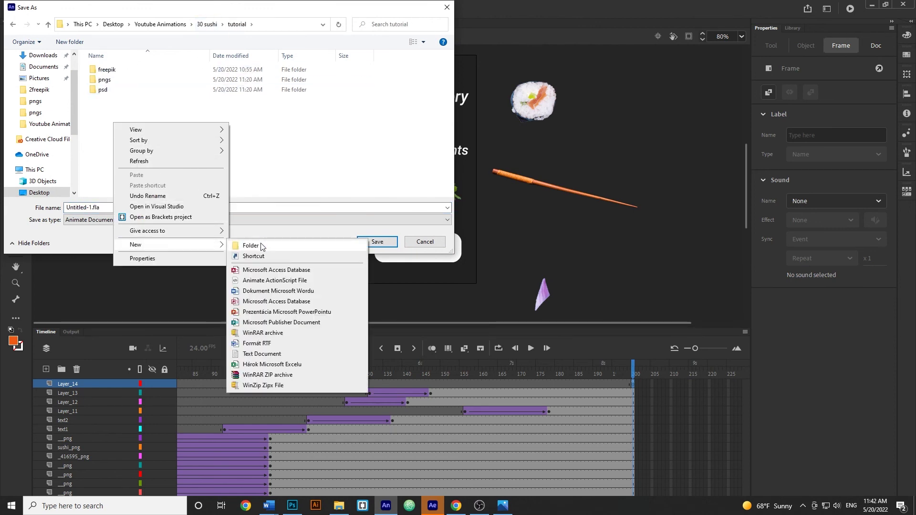
click(261, 246)
text(animate)
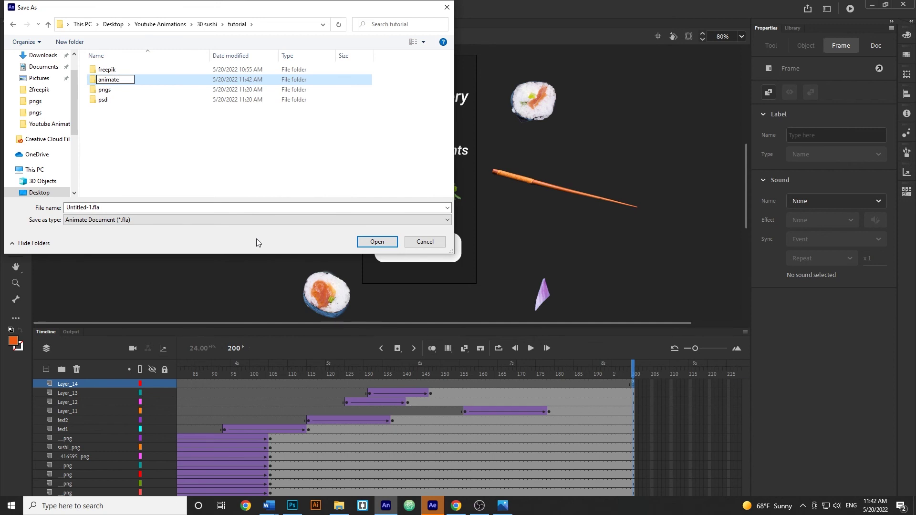
click(154, 137)
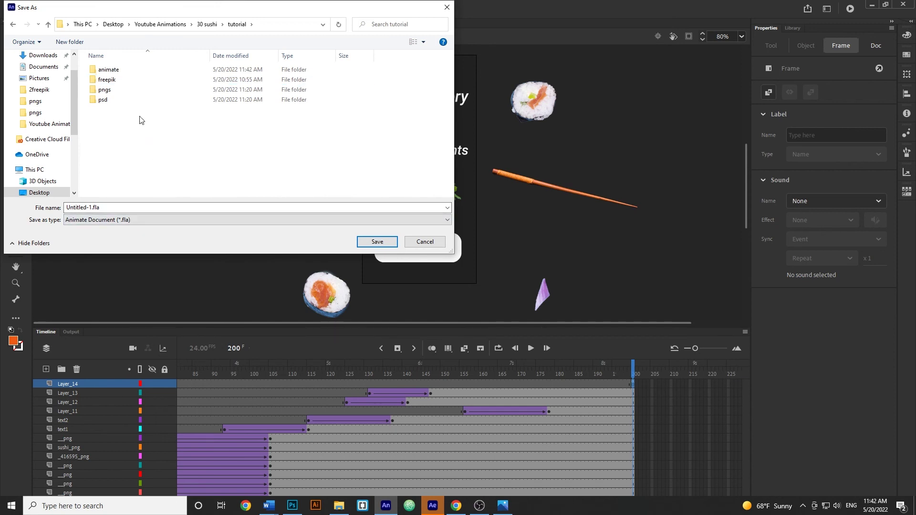
Step: Save the banner as sushi.fla inside the new animate folder
double_click(114, 70)
double_click(117, 207)
text(sus)
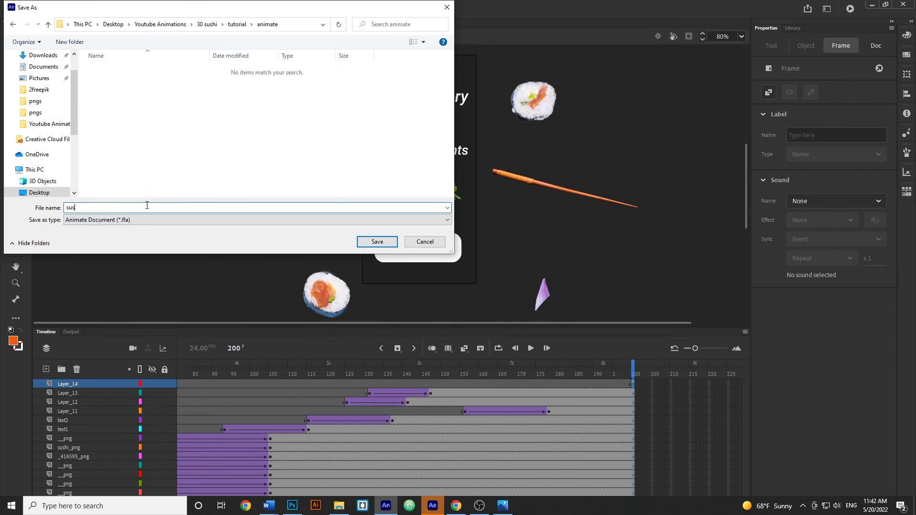
text(hi)
click(374, 244)
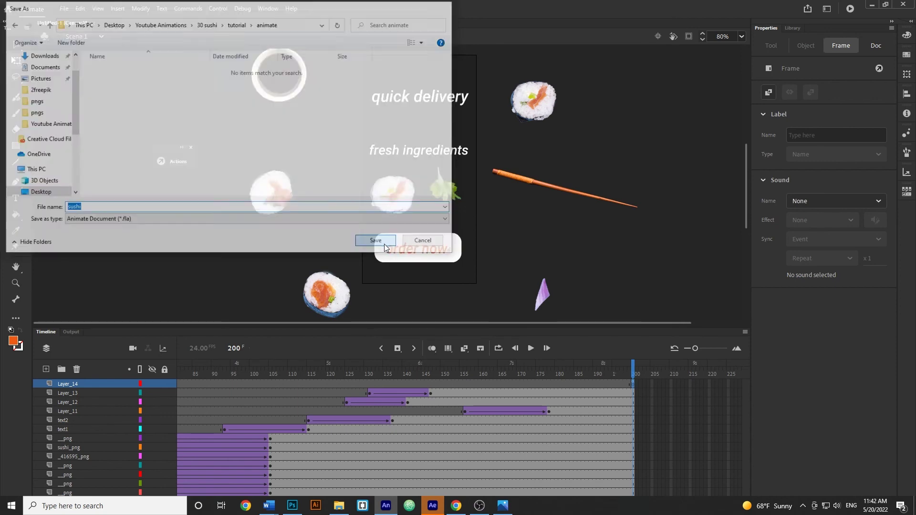
click(337, 508)
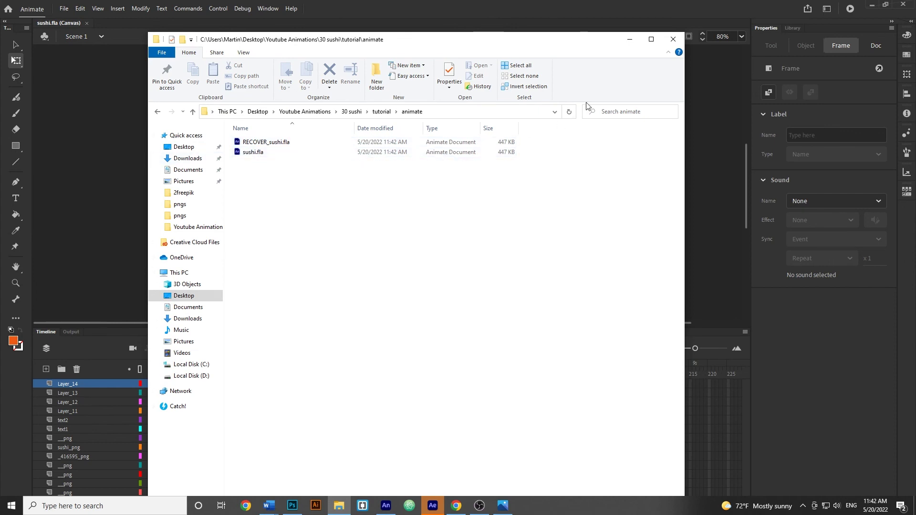
Step: Publish the banner from Animate
click(630, 39)
click(586, 236)
key(ctrl+Return)
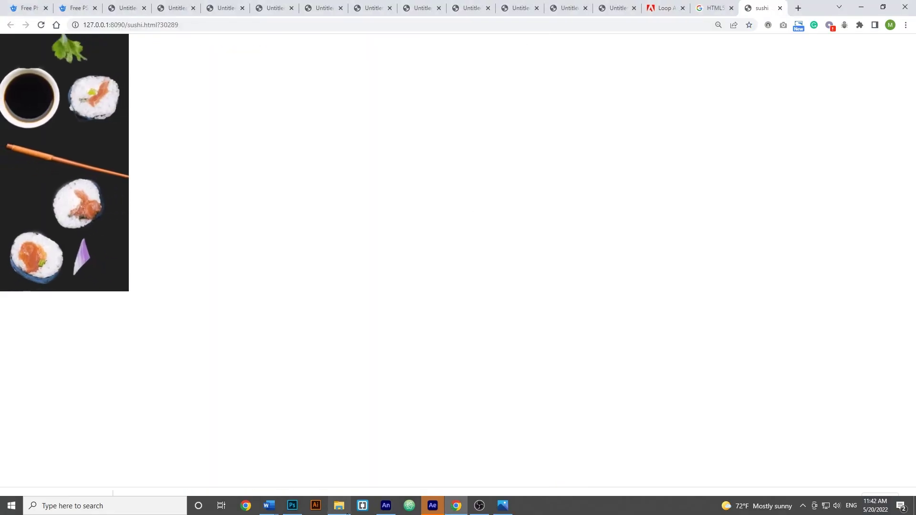
Step: Delete the old sushi.js, sushi.html and images folder from the animate folder
click(340, 507)
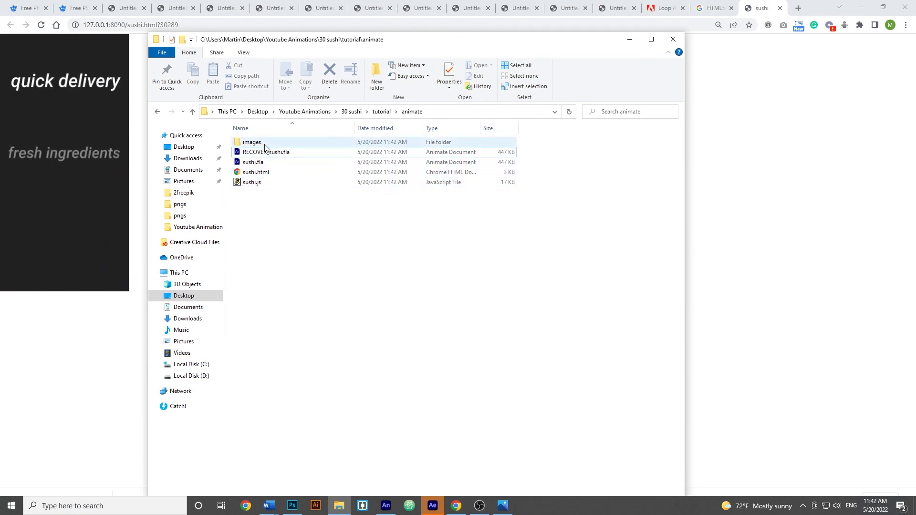
click(252, 182)
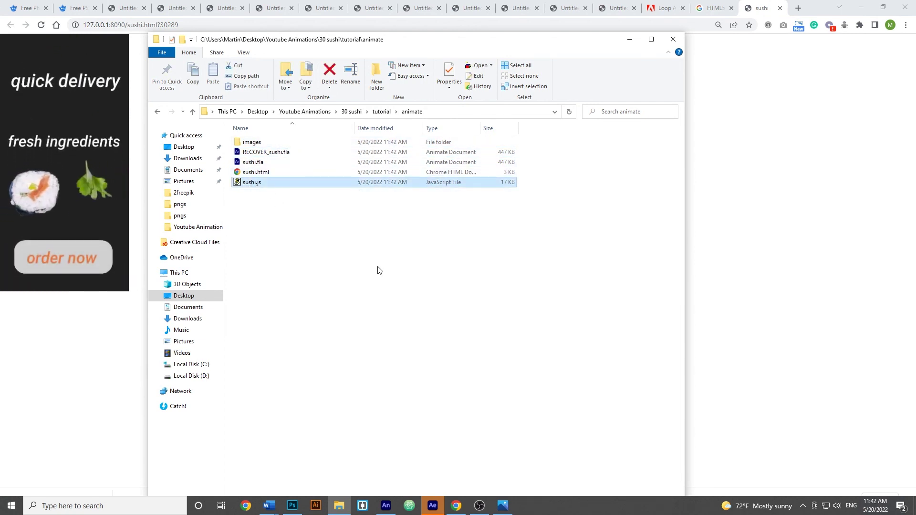
key(Delete)
click(263, 174)
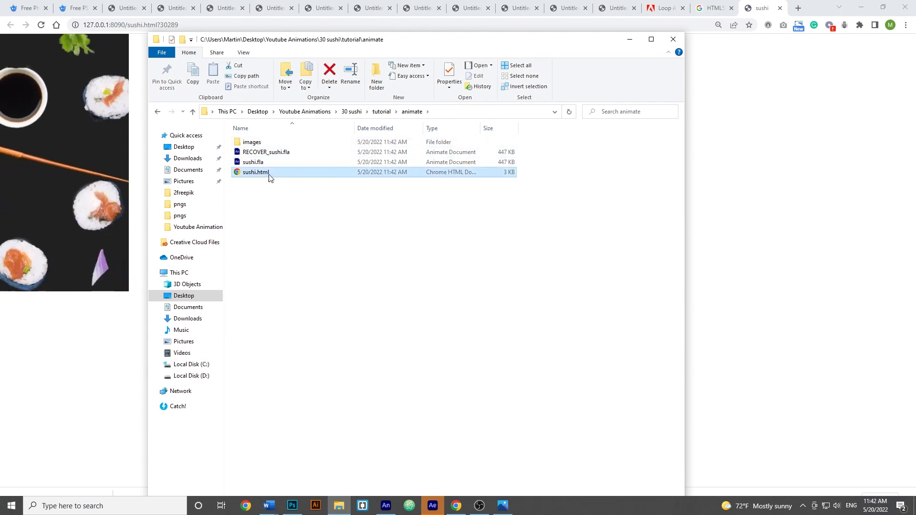
key(Delete)
key(Delete)
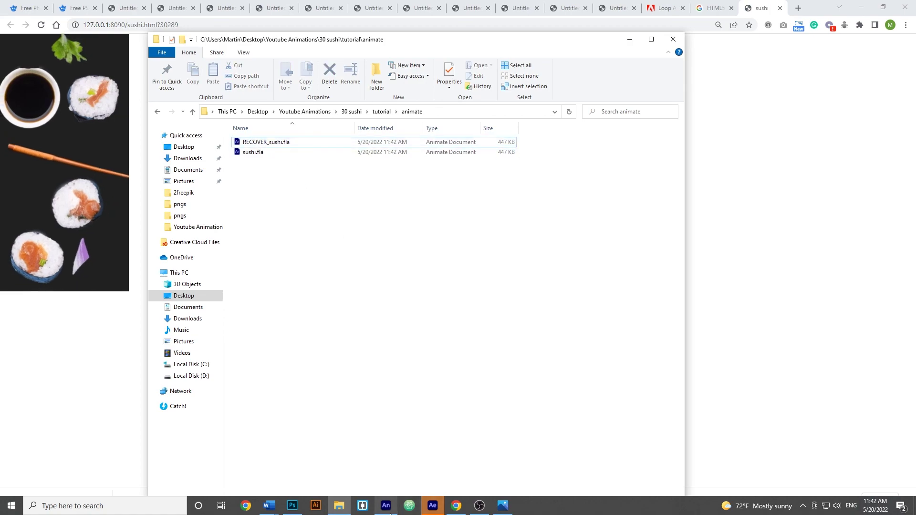
click(389, 512)
Step: Open Publish Settings and browse the output location to the tutorial > animate folder
click(63, 9)
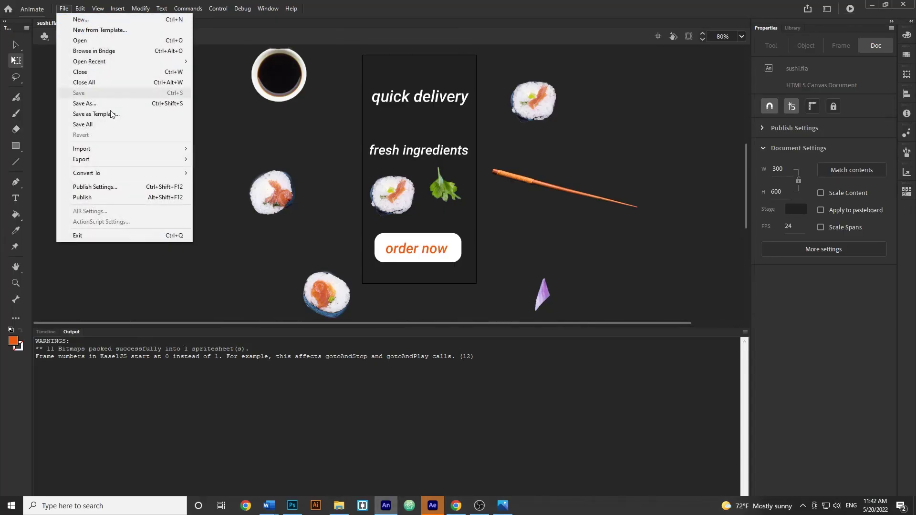
click(94, 187)
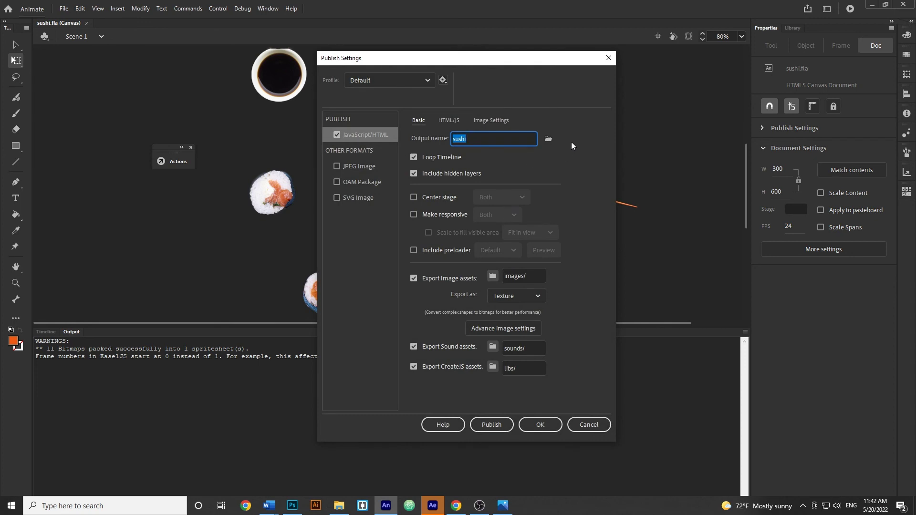
click(548, 138)
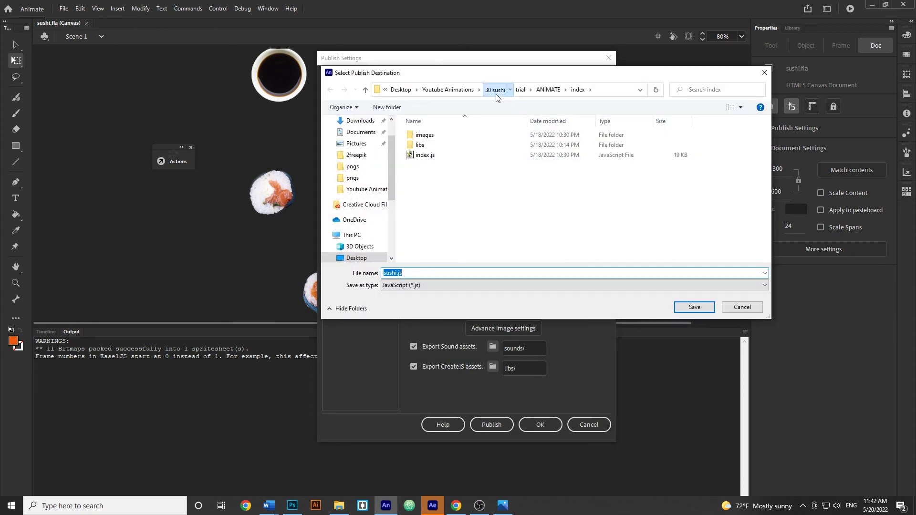
click(496, 97)
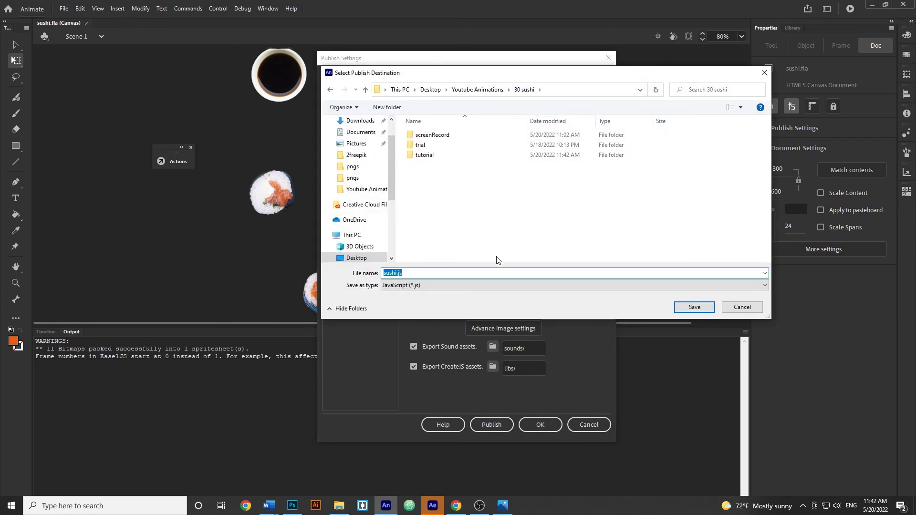
double_click(426, 155)
click(432, 138)
double_click(432, 137)
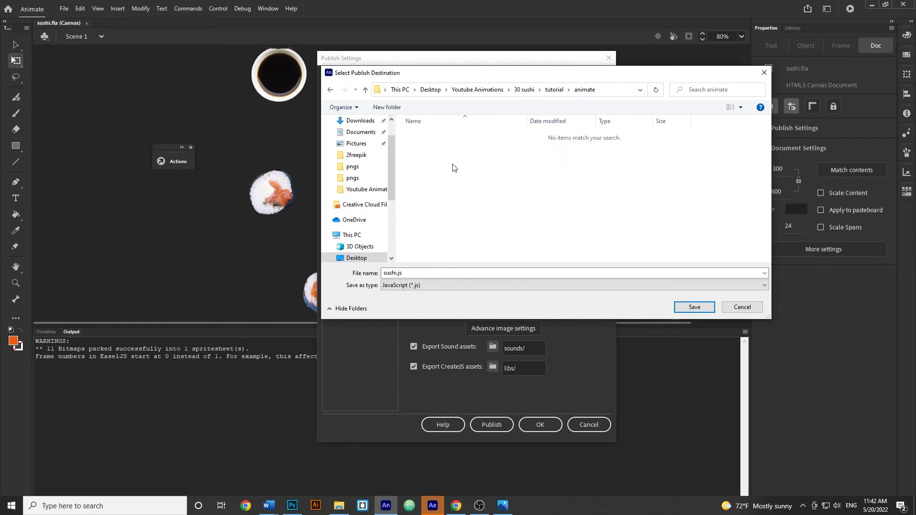
Step: Create an index folder inside animate and set the publish output name to index
right_click(452, 165)
mouse_move(524, 287)
click(605, 288)
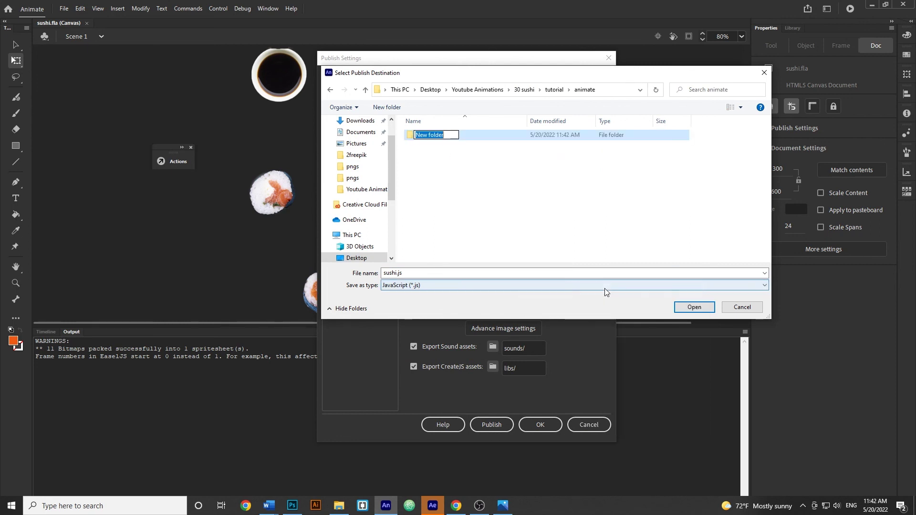
text(index)
key(Return)
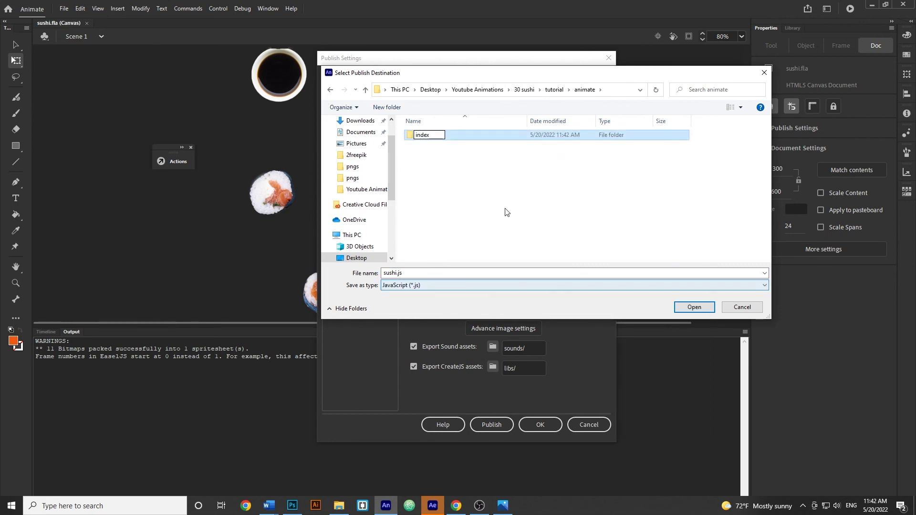
double_click(423, 135)
click(418, 270)
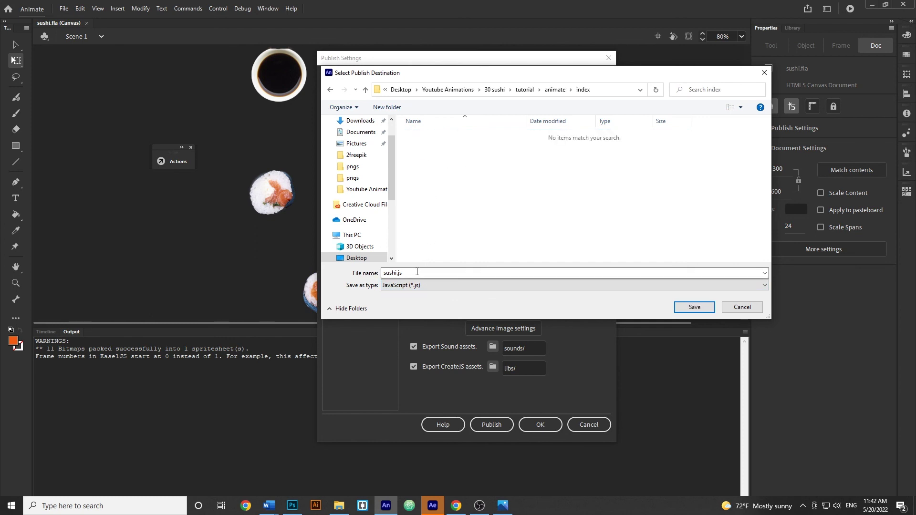
key(ctrl+a)
text(in)
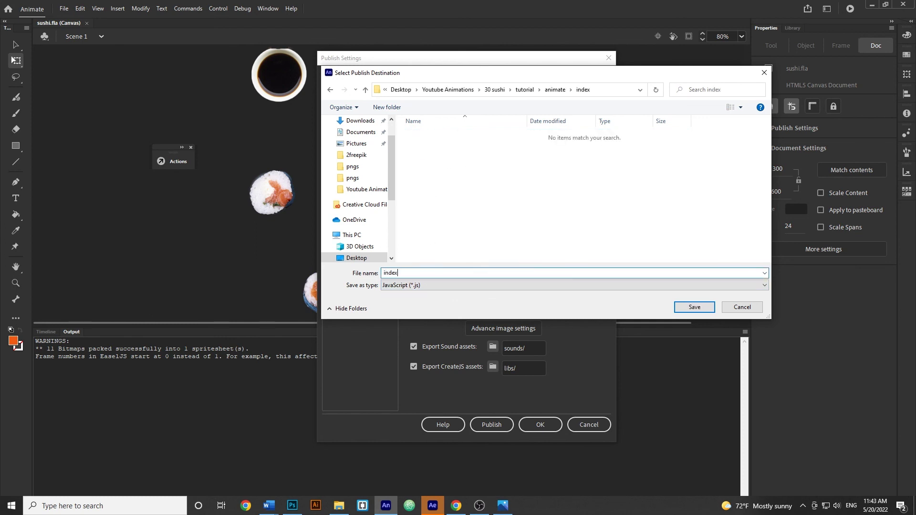
click(709, 307)
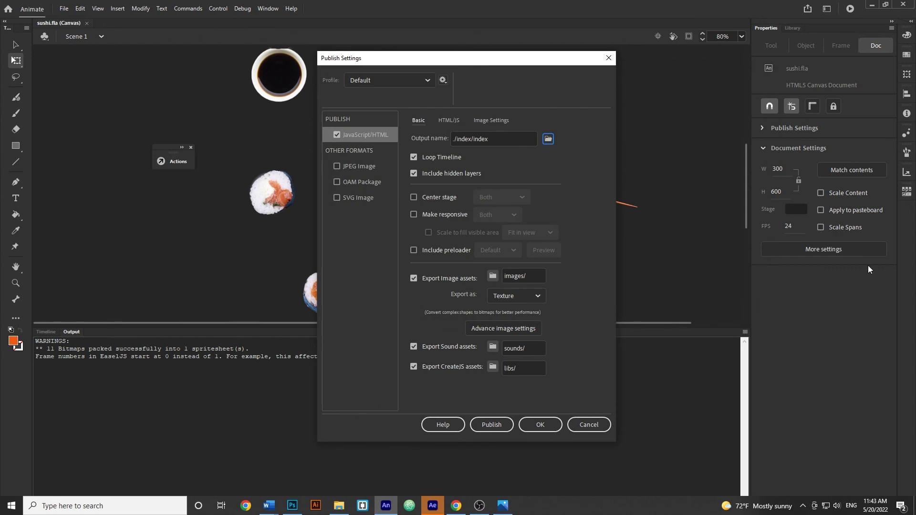
Step: Turn off Hosted Libraries in the HTML/JS options and apply the settings
click(450, 122)
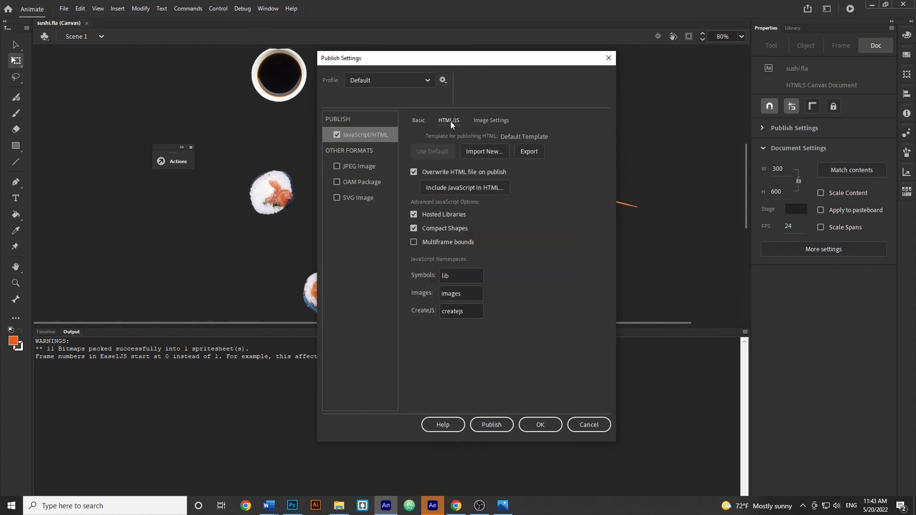
click(413, 214)
click(540, 424)
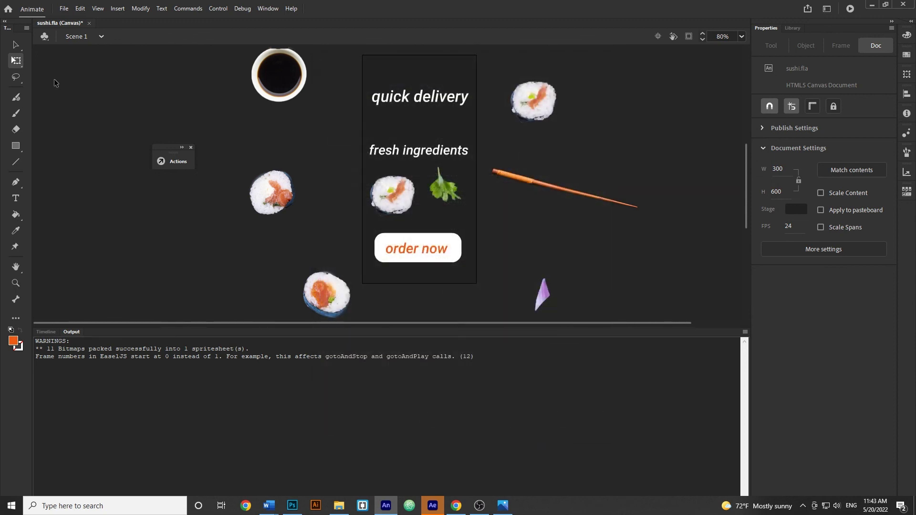
Step: Publish the banner and open the index folder to check index.html, index.js, images and libs
click(63, 8)
click(93, 197)
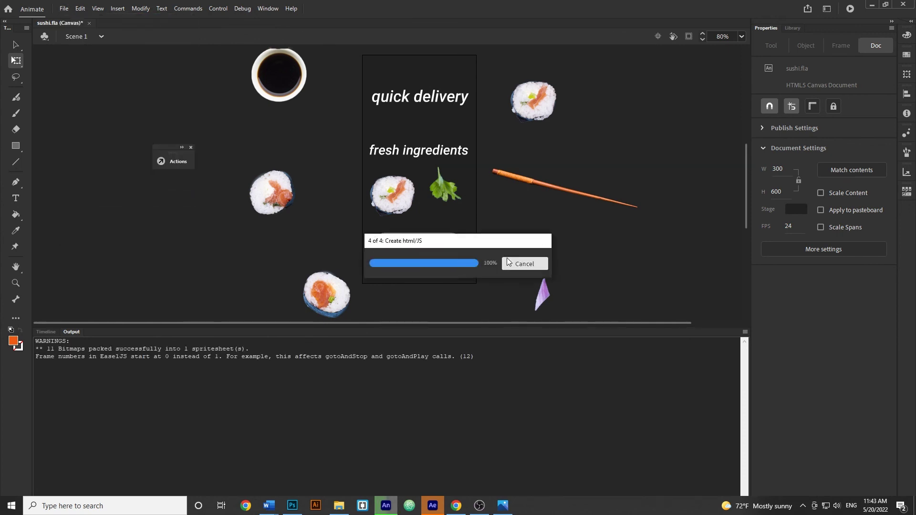
click(340, 505)
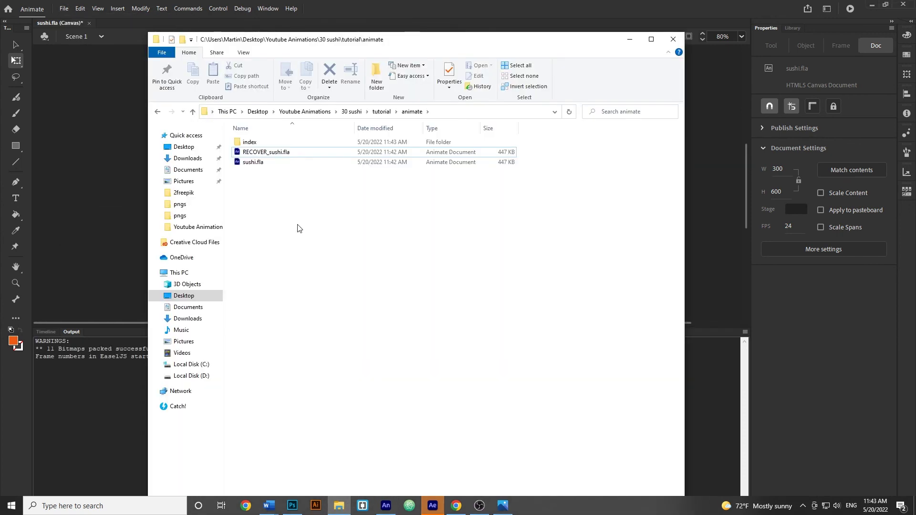
double_click(248, 143)
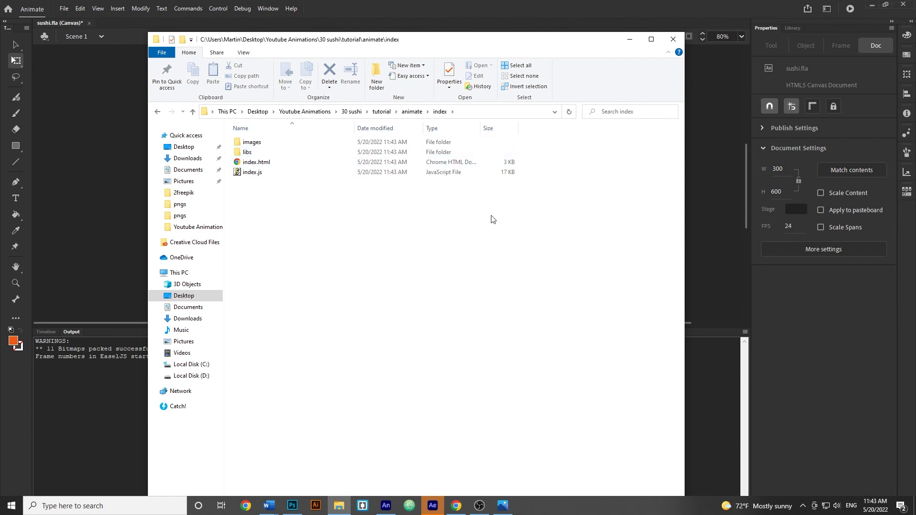
Step: View the sushi banner preview in Chrome, then return to the loop-code forum thread
click(244, 507)
mouse_move(455, 497)
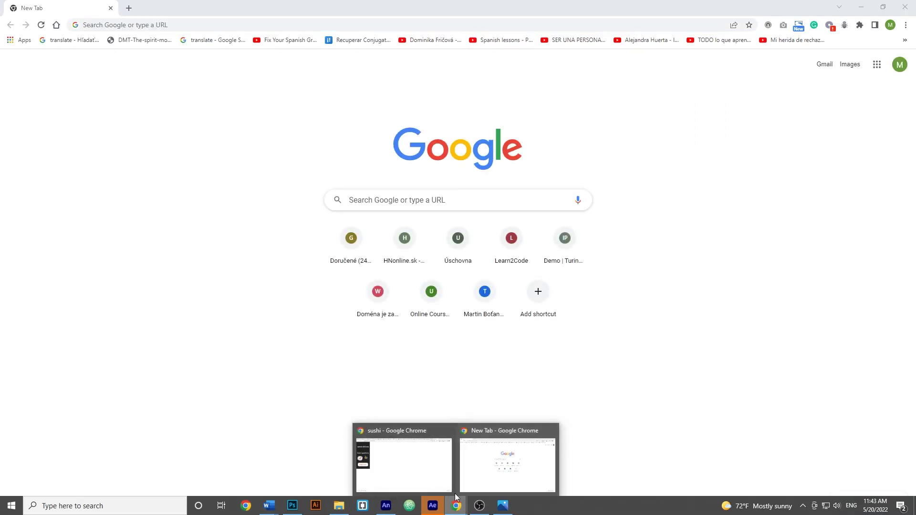
click(449, 460)
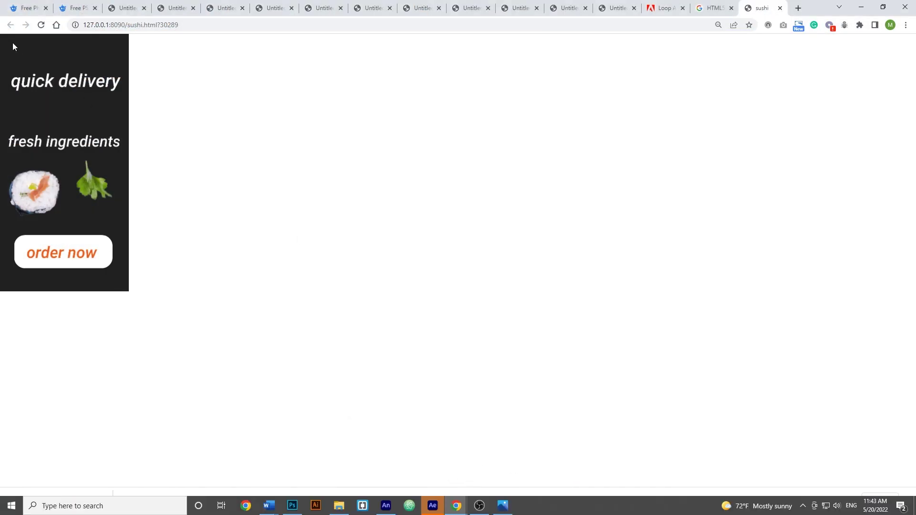
click(664, 8)
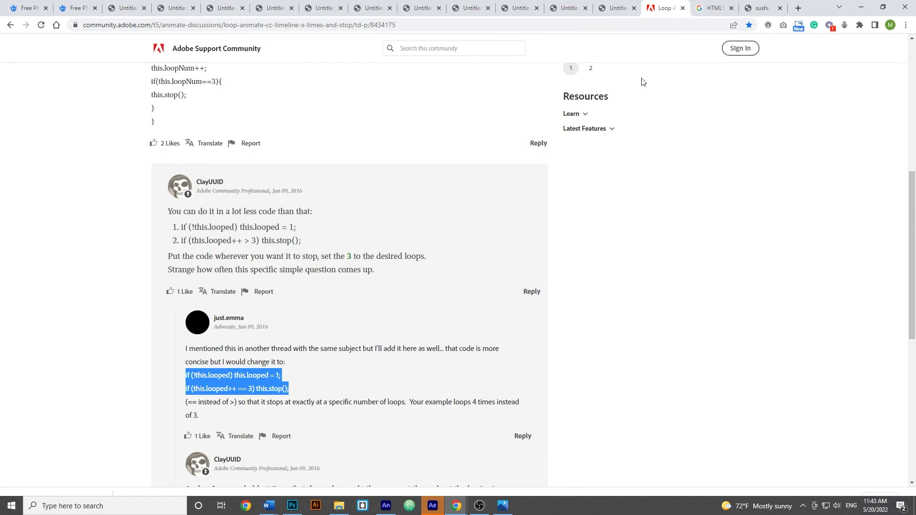
Step: Scroll the HTML5 guidelines to Define dimensions and select the example ad.size meta tag
click(716, 8)
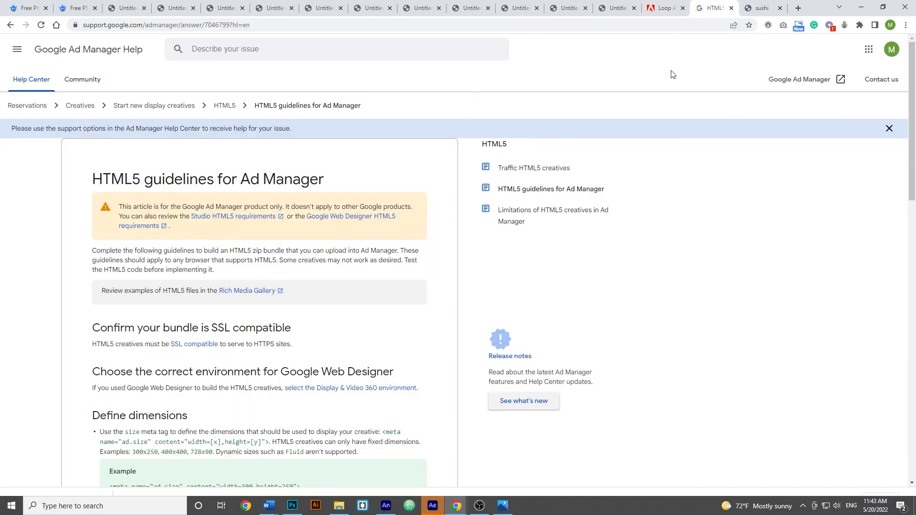
scroll(344, 191, down, 3)
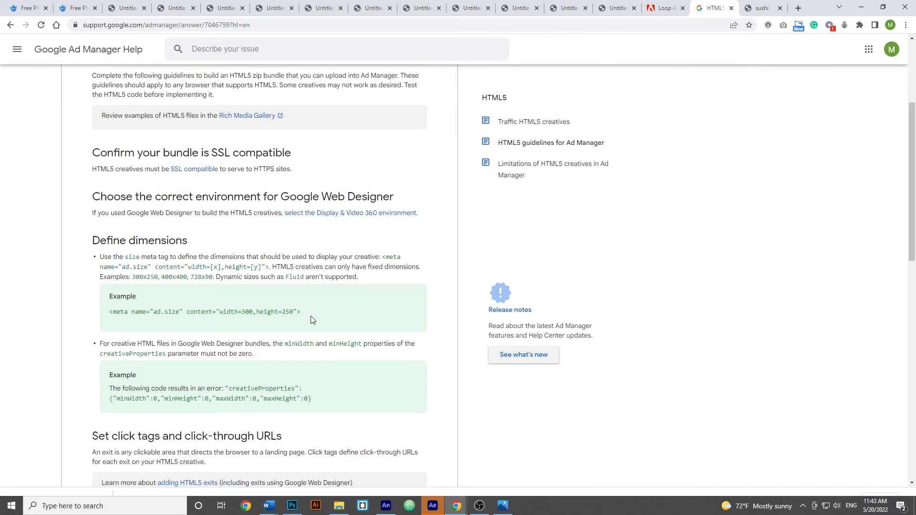
drag(310, 315, 109, 318)
key(ctrl+c)
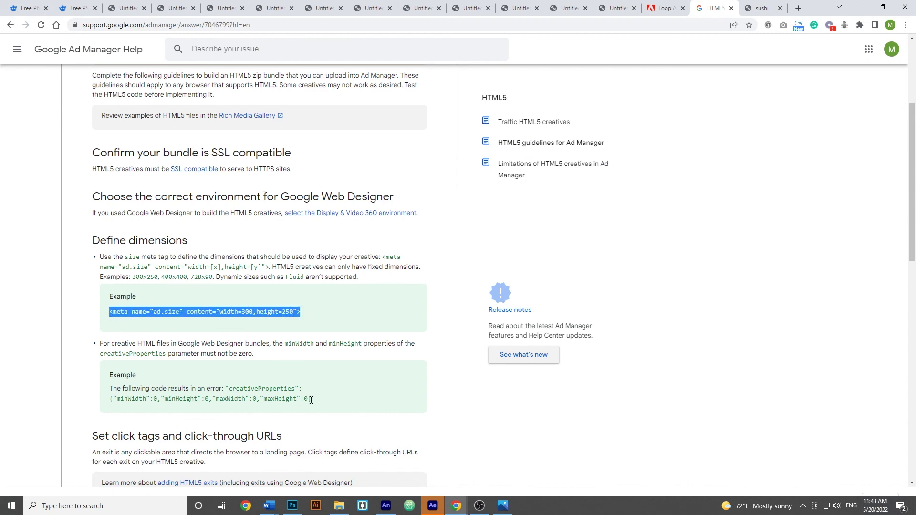
click(338, 505)
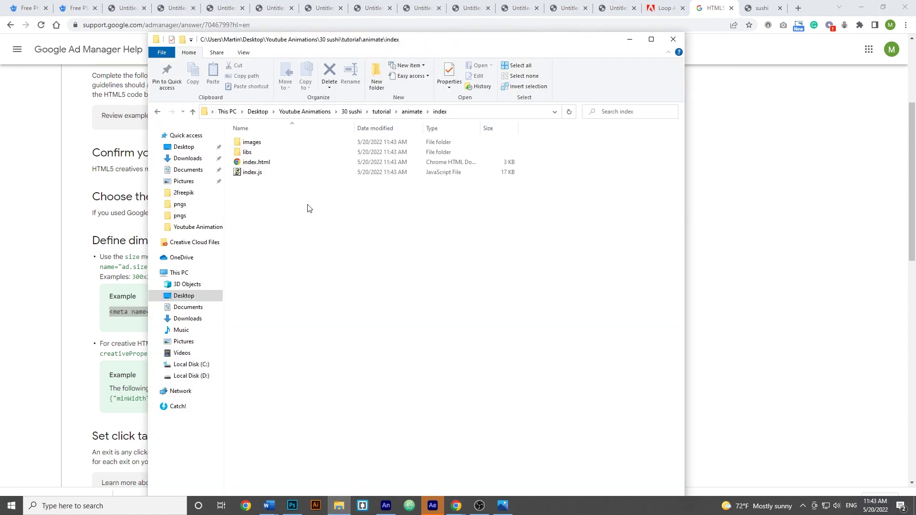
Step: Open the published index.html from the index folder in Brackets
right_click(256, 165)
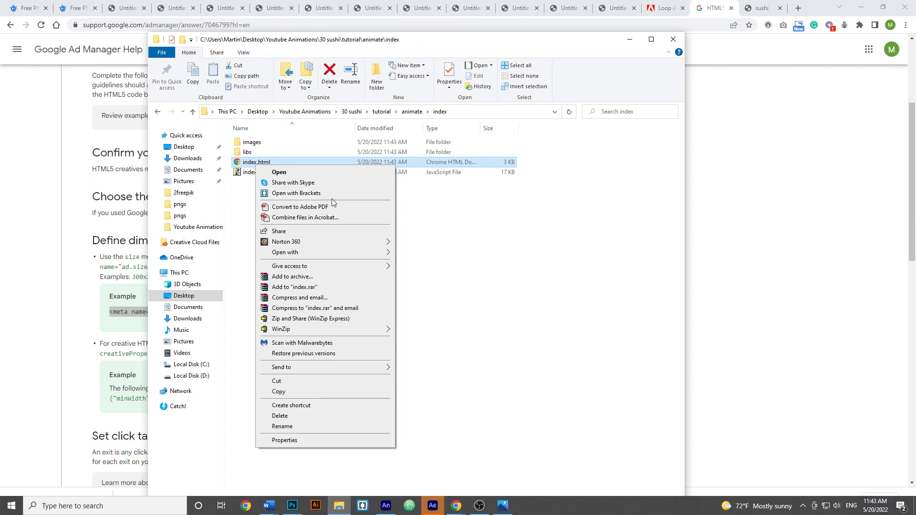
click(308, 197)
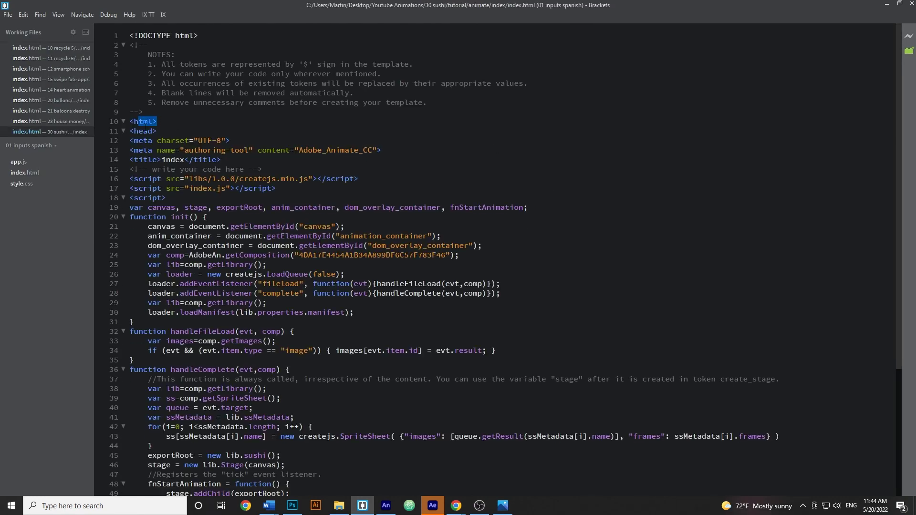
Step: Paste an ad.size meta tag below the authoring-tool meta line and change its height to 600
drag(231, 140, 134, 140)
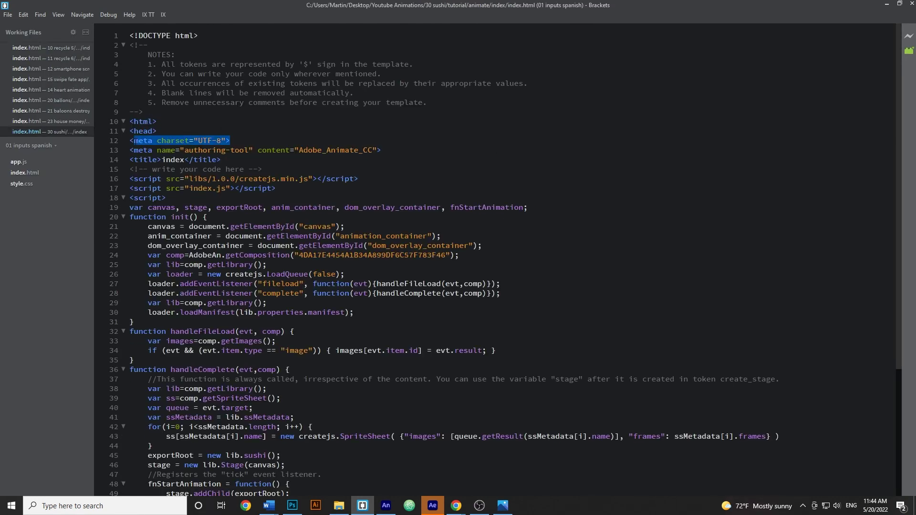
drag(382, 150, 140, 160)
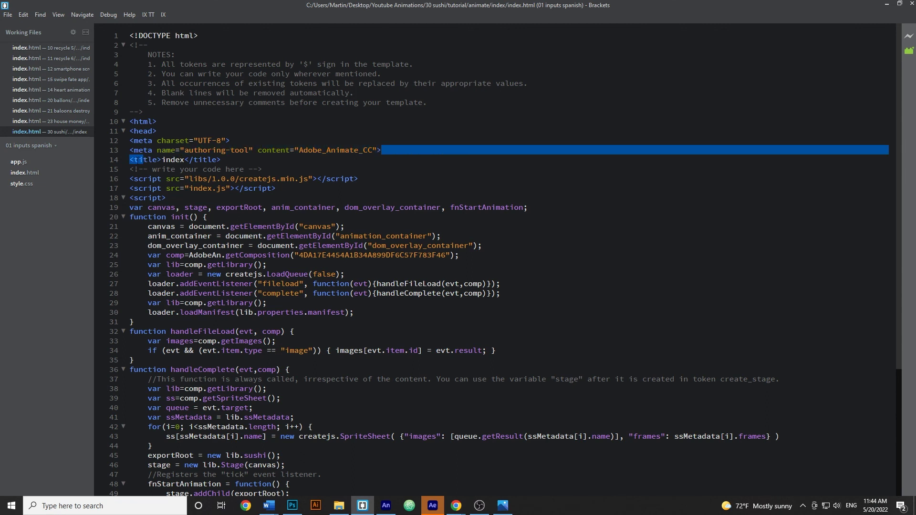
click(143, 159)
click(388, 149)
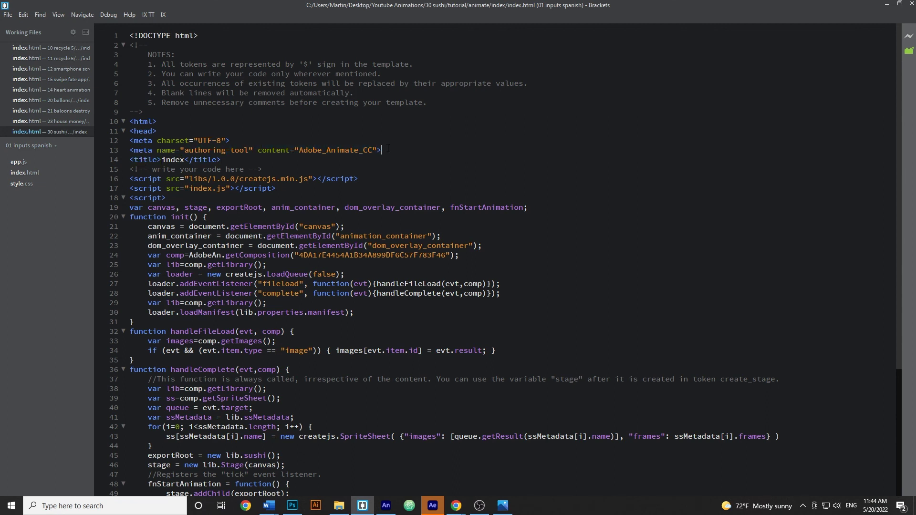
key(Return)
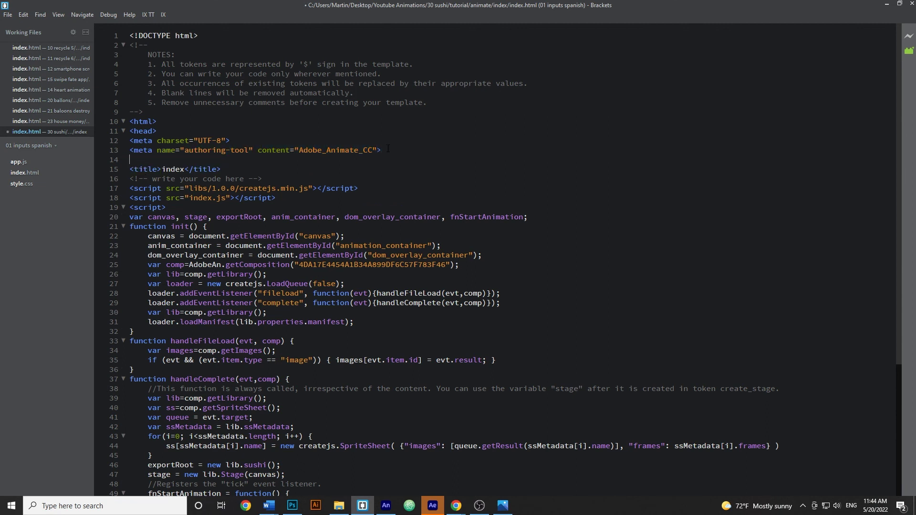
key(ctrl+v)
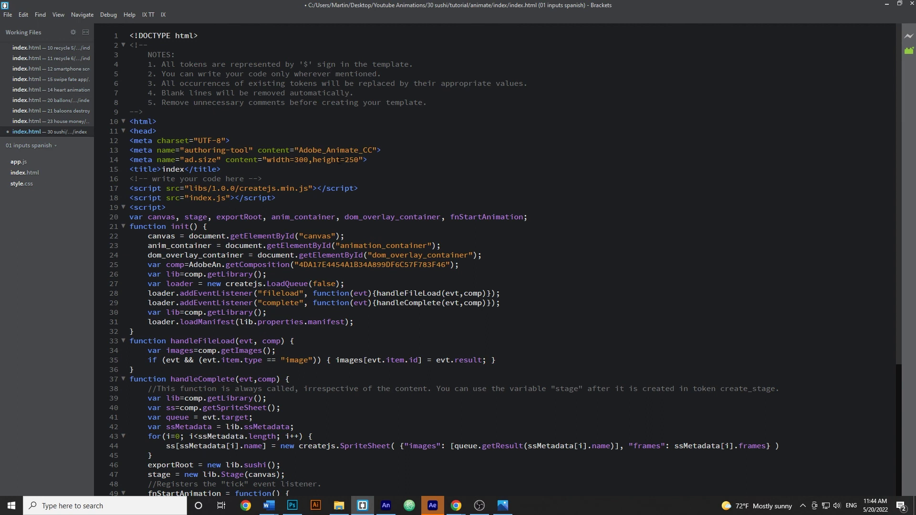
triple_click(378, 161)
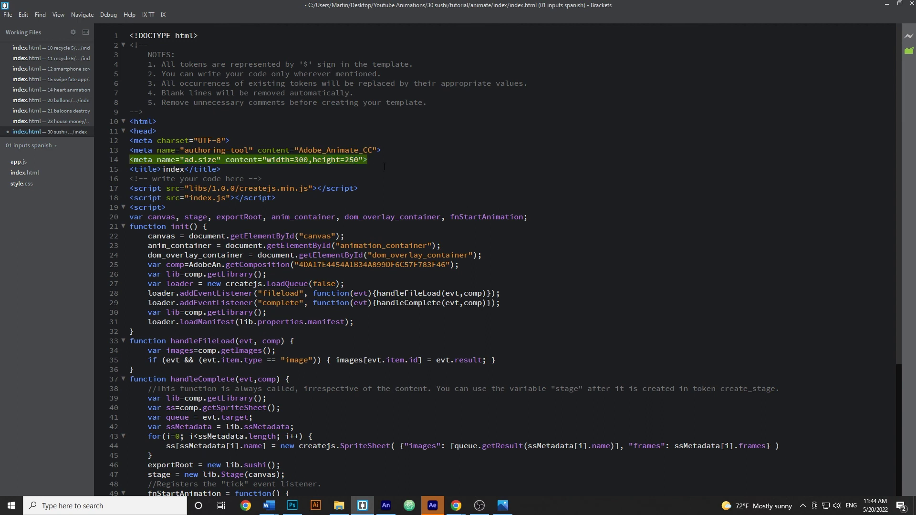
key(Left)
key(Left)
key(Left)
key(BackSpace)
key(BackSpace)
text(60)
click(371, 163)
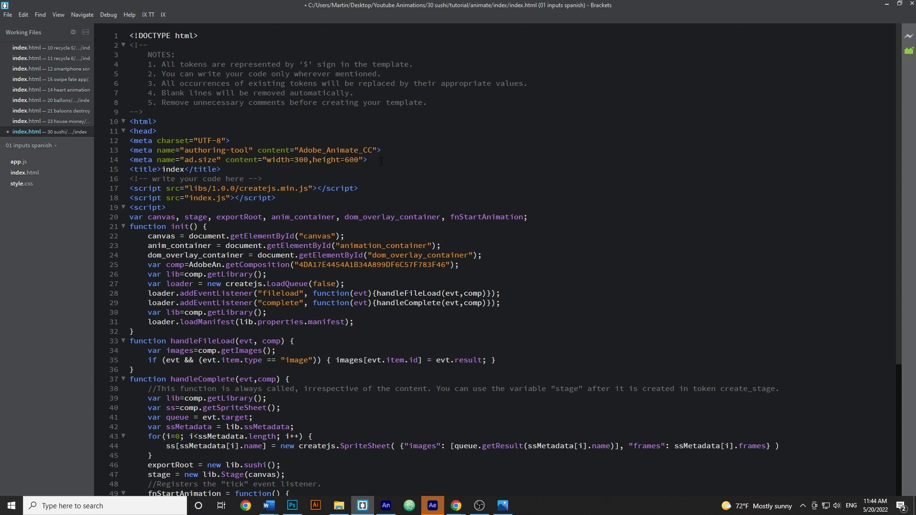
Step: Save index.html and close Brackets
key(ctrl+s)
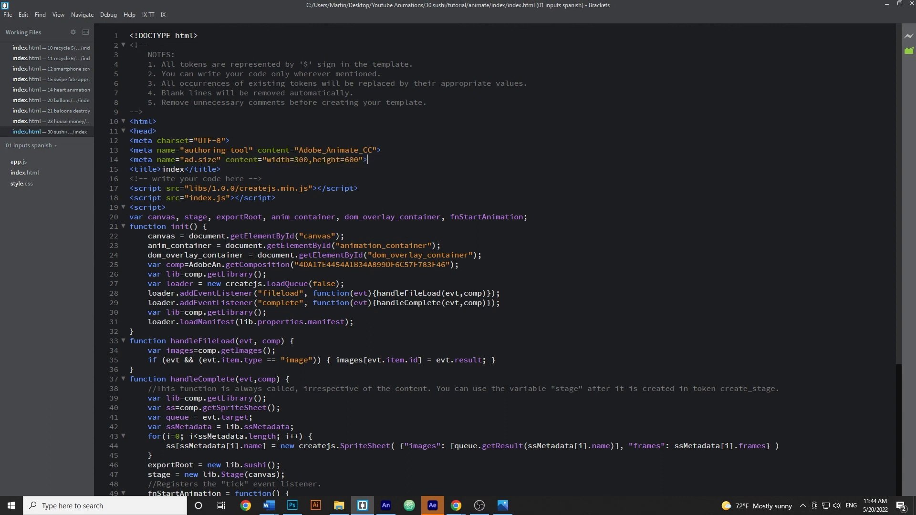
drag(130, 160, 367, 159)
key(Tab)
key(Tab)
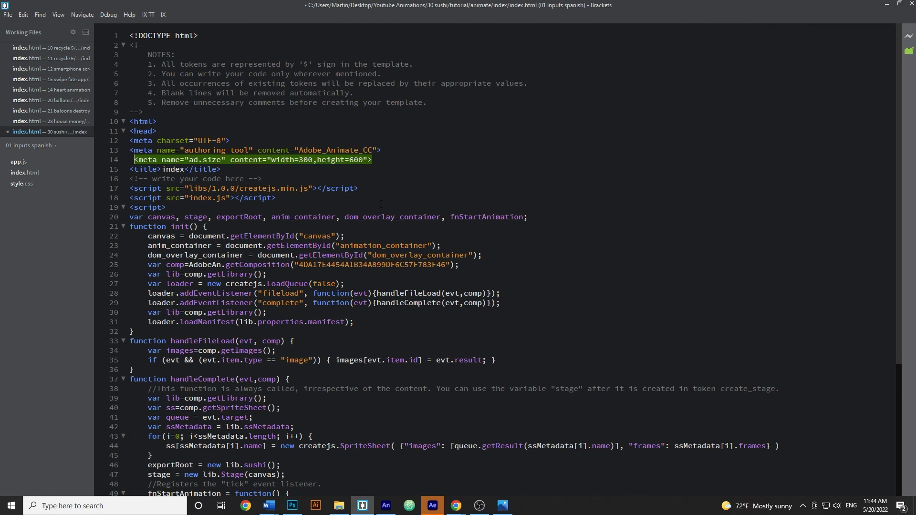
key(shift+Tab)
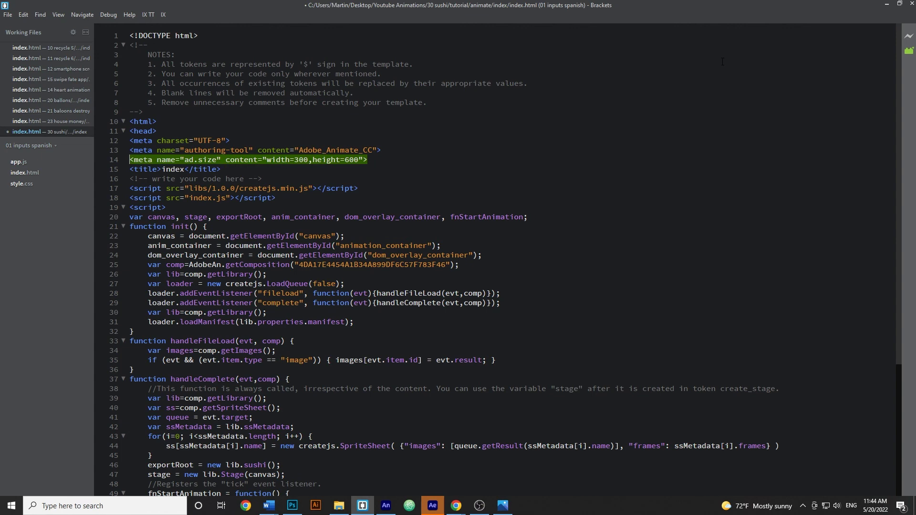
click(911, 4)
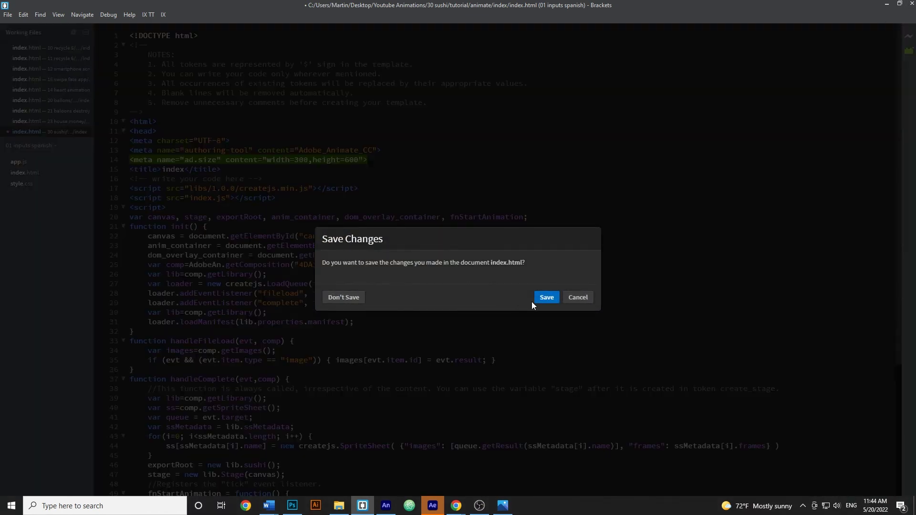
Step: Confirm saving index.html, then zip the index folder into index.zip in the animate folder
click(546, 297)
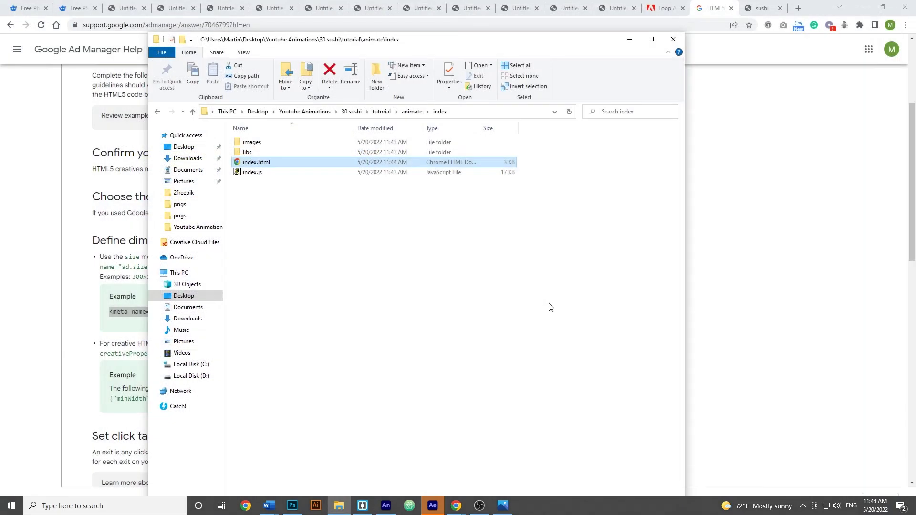
click(158, 112)
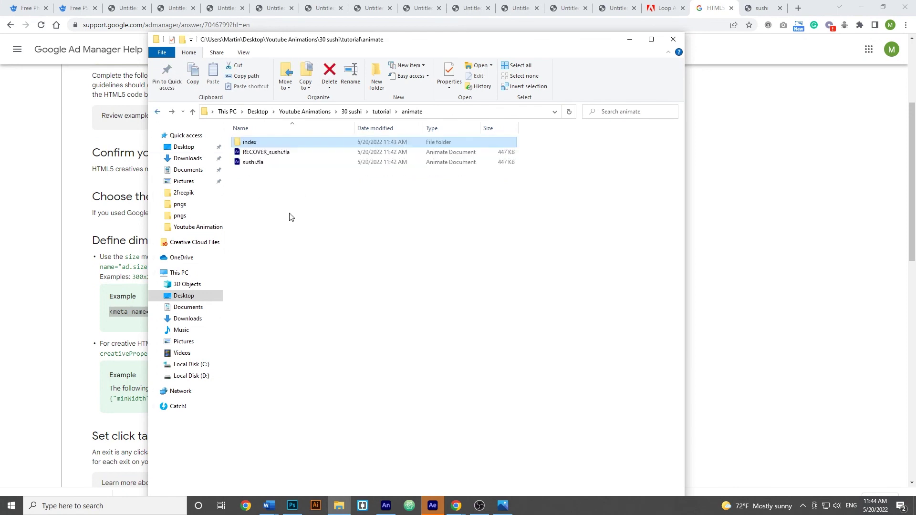
right_click(248, 146)
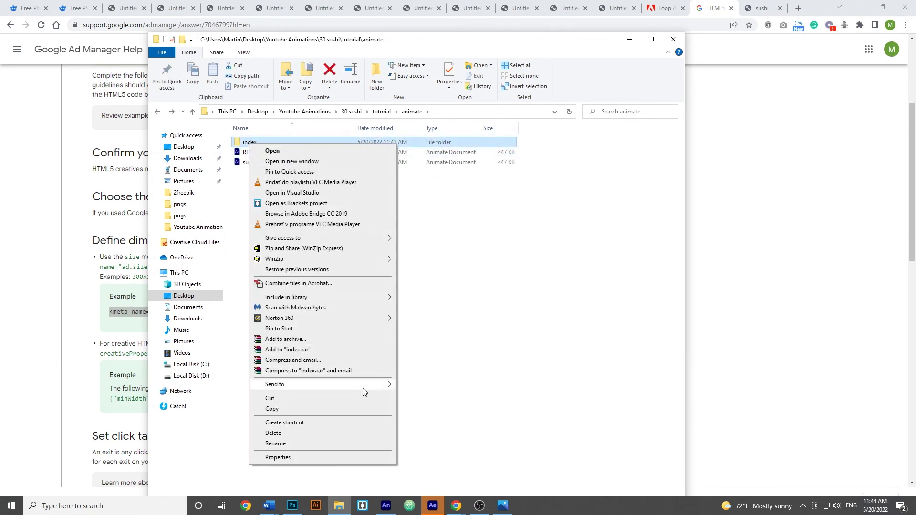
mouse_move(364, 386)
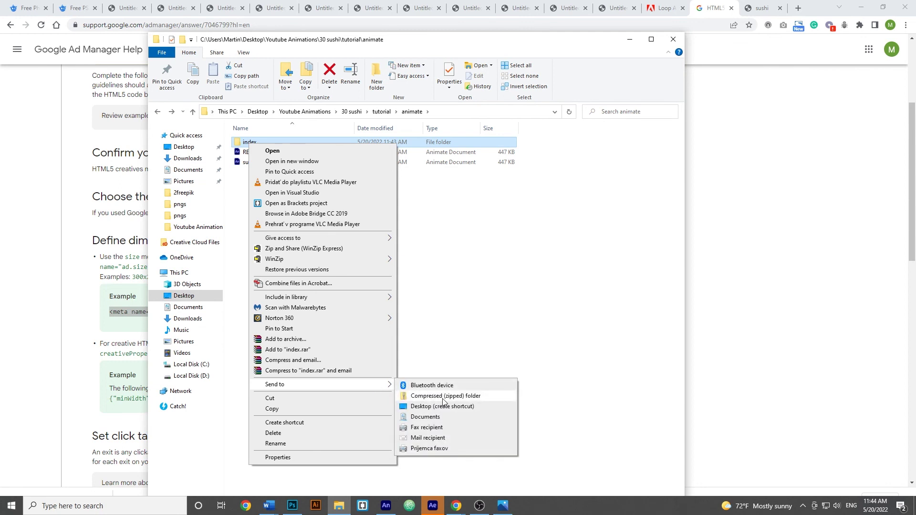
click(472, 397)
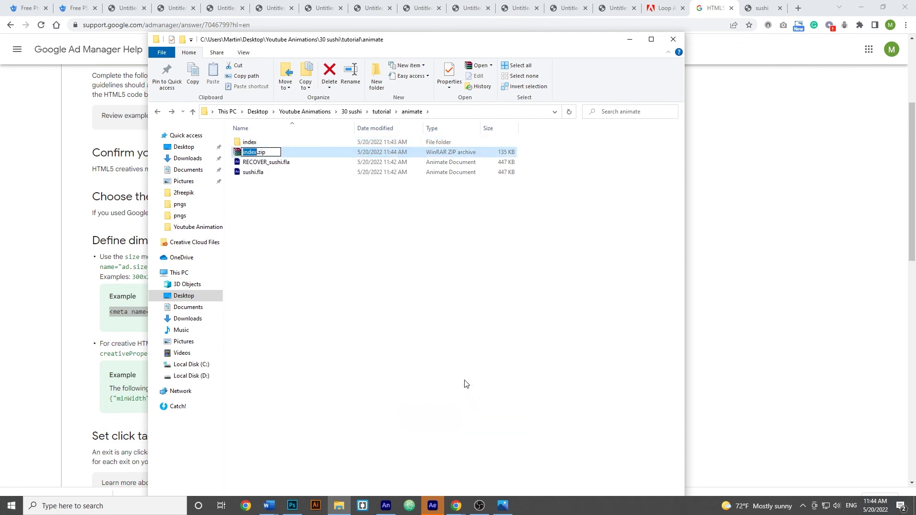
click(403, 293)
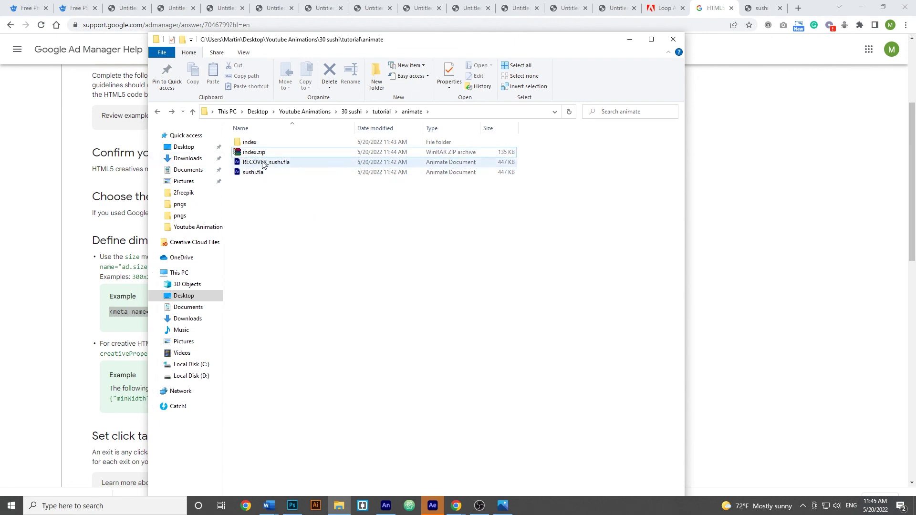
Step: Open index > images and select index_atlas_1.png
double_click(249, 142)
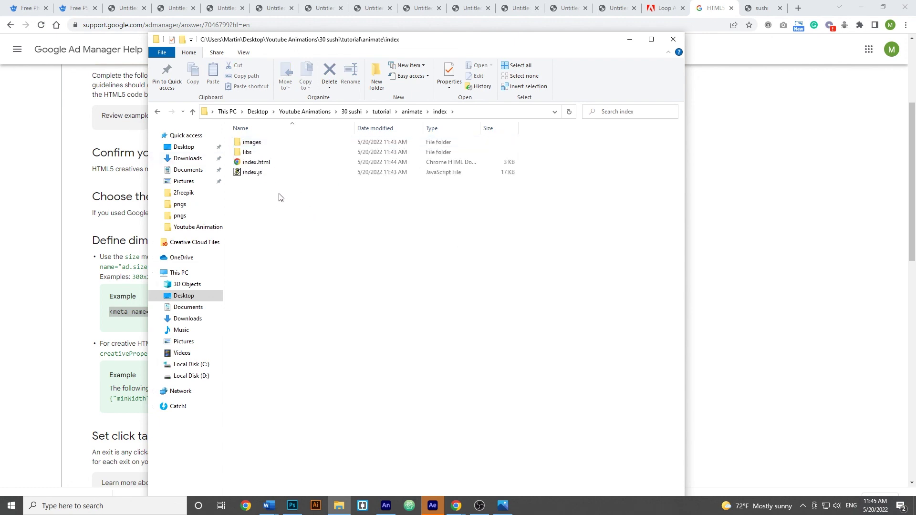
double_click(253, 142)
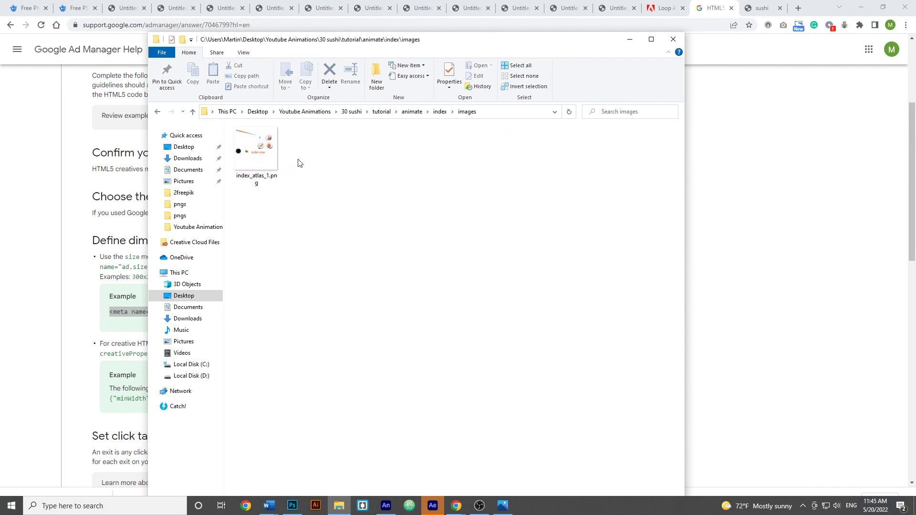
click(256, 148)
Step: Reposition the Explorer window and bring Chrome's sushi preview tab forward
drag(583, 41, 594, 19)
double_click(660, 13)
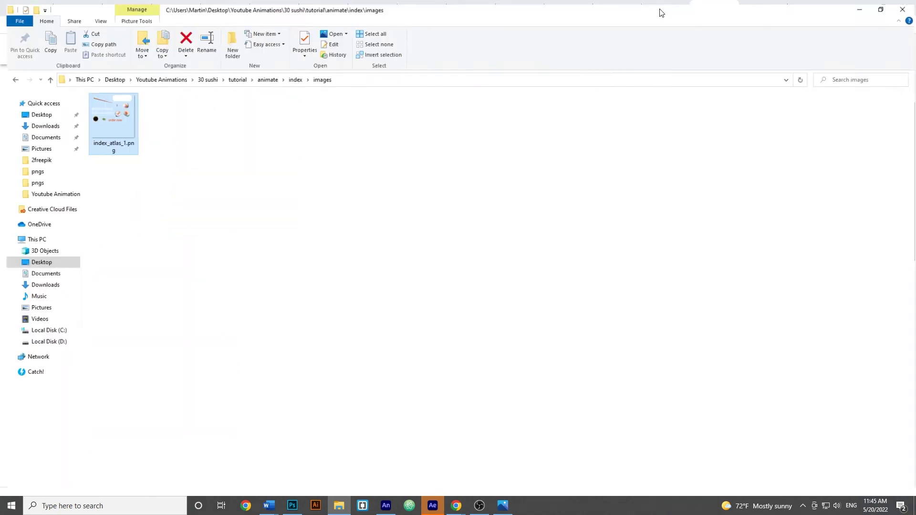
click(880, 10)
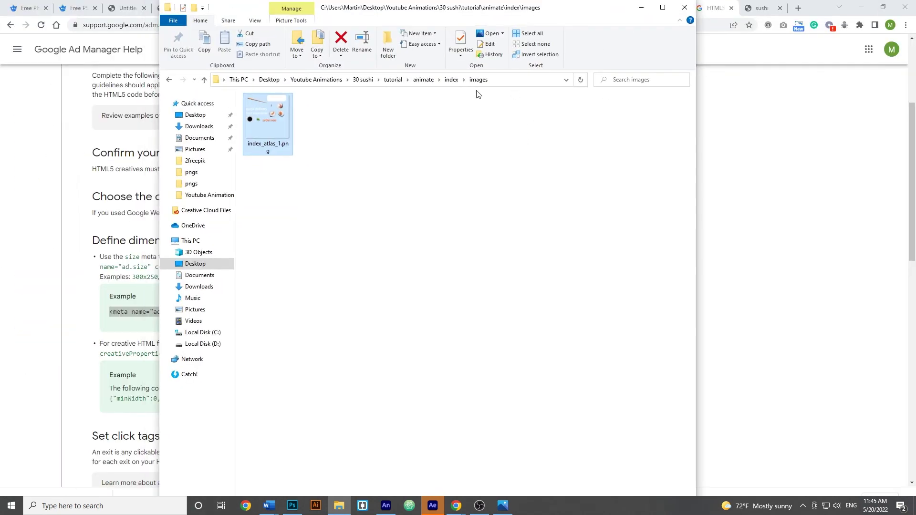
drag(215, 6, 228, 118)
drag(568, 133, 557, 83)
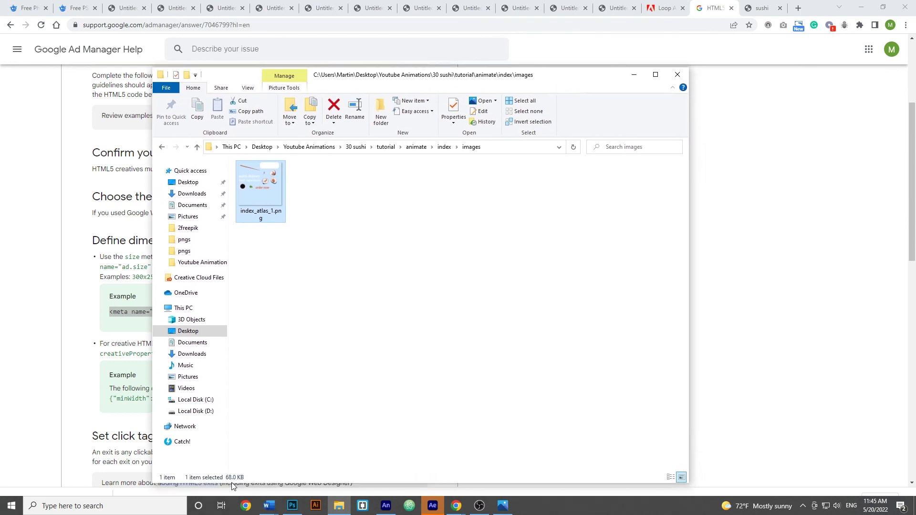
click(348, 300)
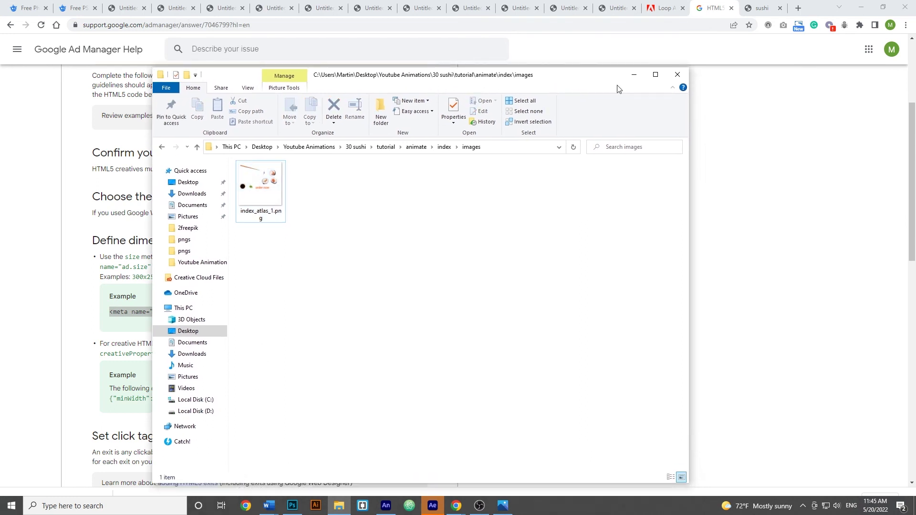
click(604, 9)
Step: Go to the TinyPNG website in Chrome
click(598, 28)
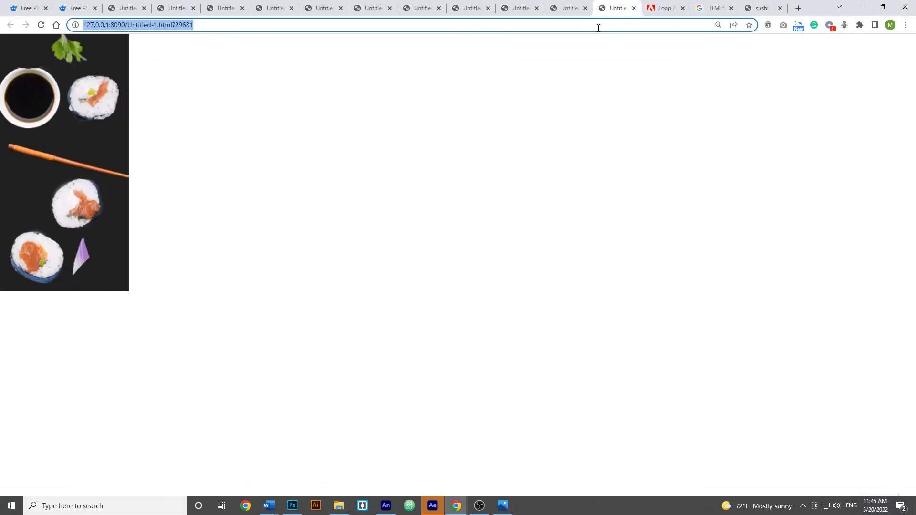
text(tinypng.com)
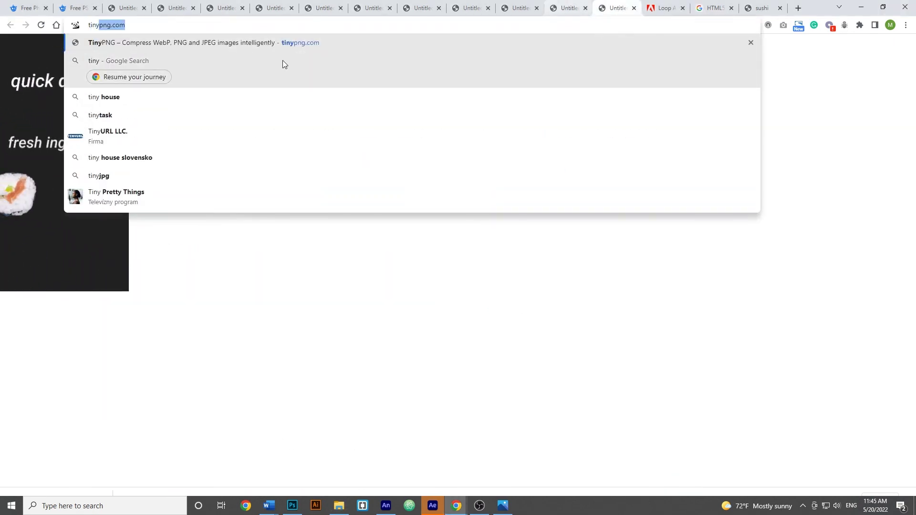
click(289, 42)
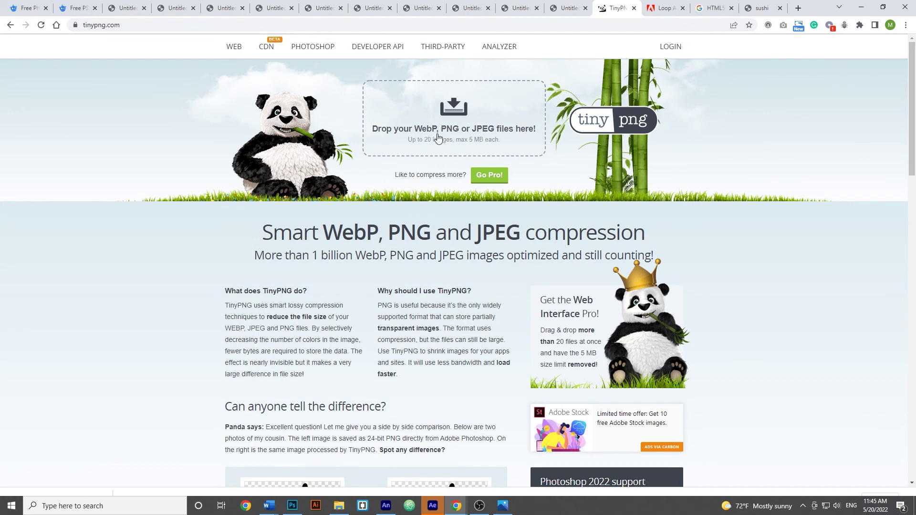
Step: Drop index_atlas_1.png from the images folder into TinyPNG to compress it
key(alt+Tab)
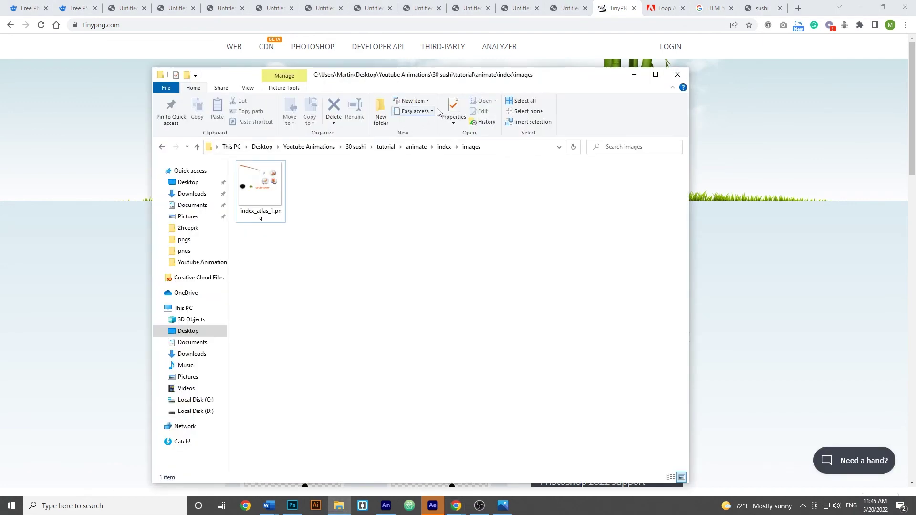
drag(564, 77, 572, 202)
drag(267, 313, 405, 146)
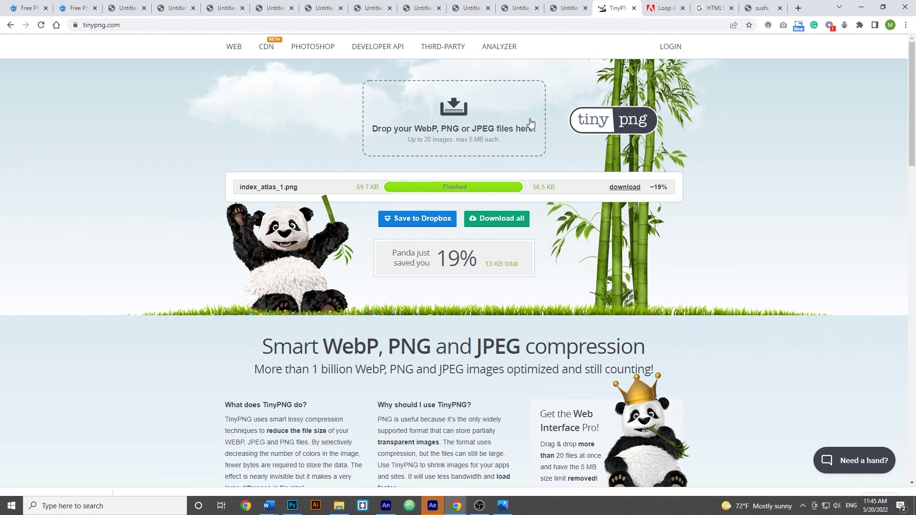
click(338, 505)
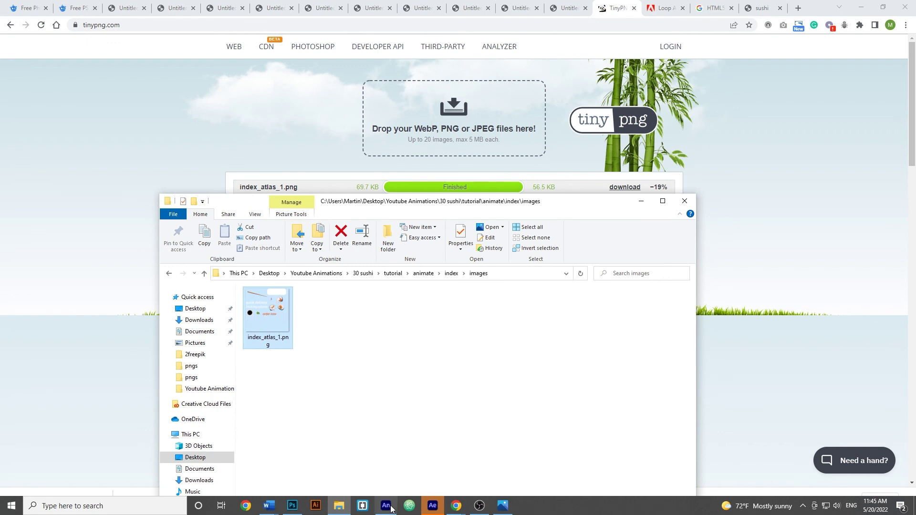
Step: In sushi.fla, confirm Publish Settings still export images as Texture, cancel, and show the Timeline
click(387, 470)
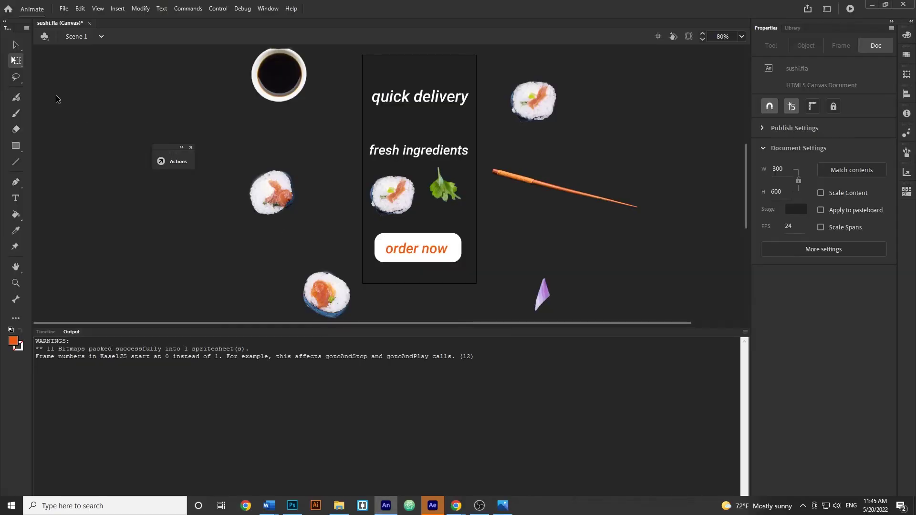
click(64, 8)
click(96, 188)
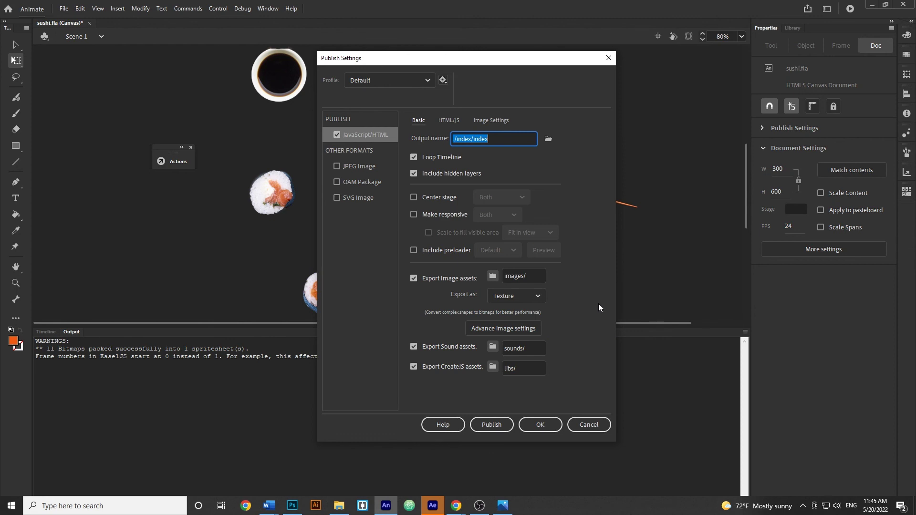
click(534, 296)
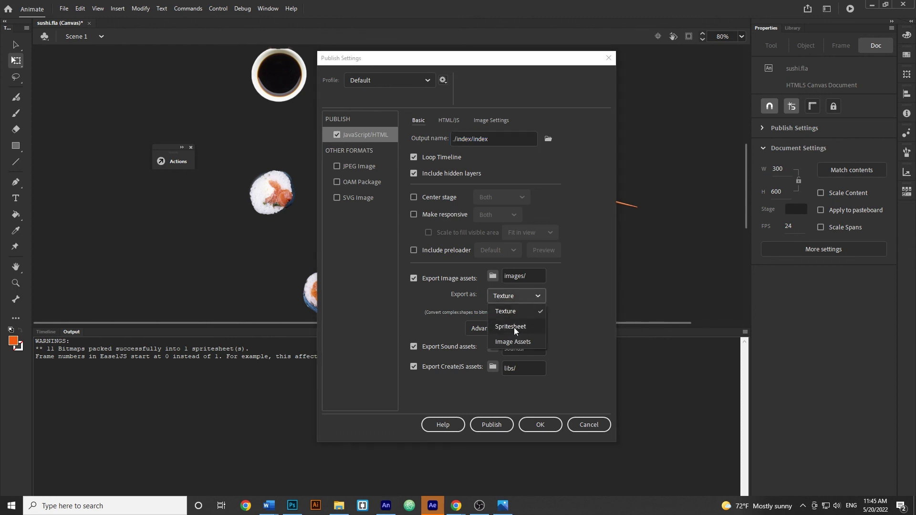
click(585, 309)
click(589, 425)
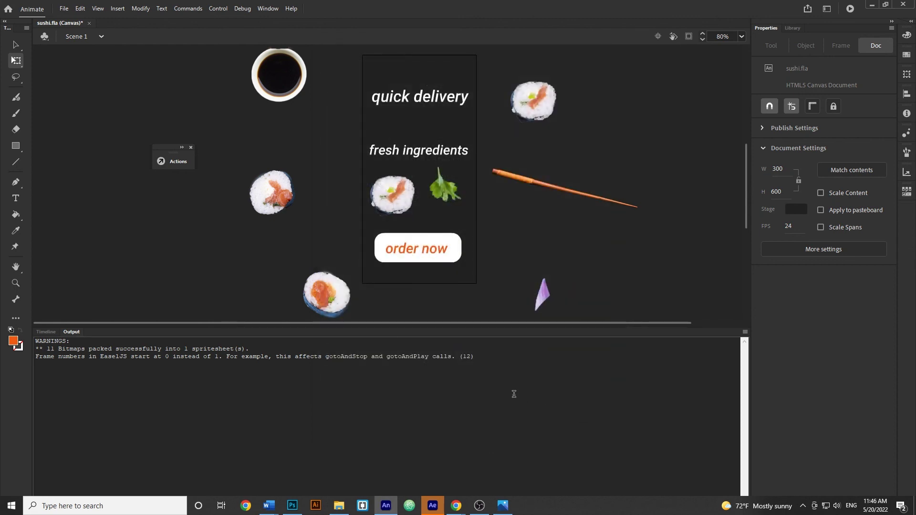
click(49, 331)
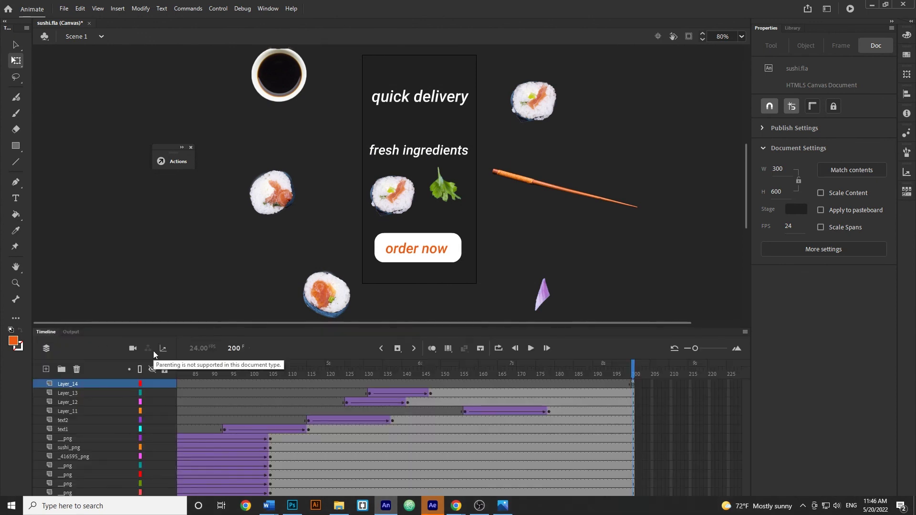